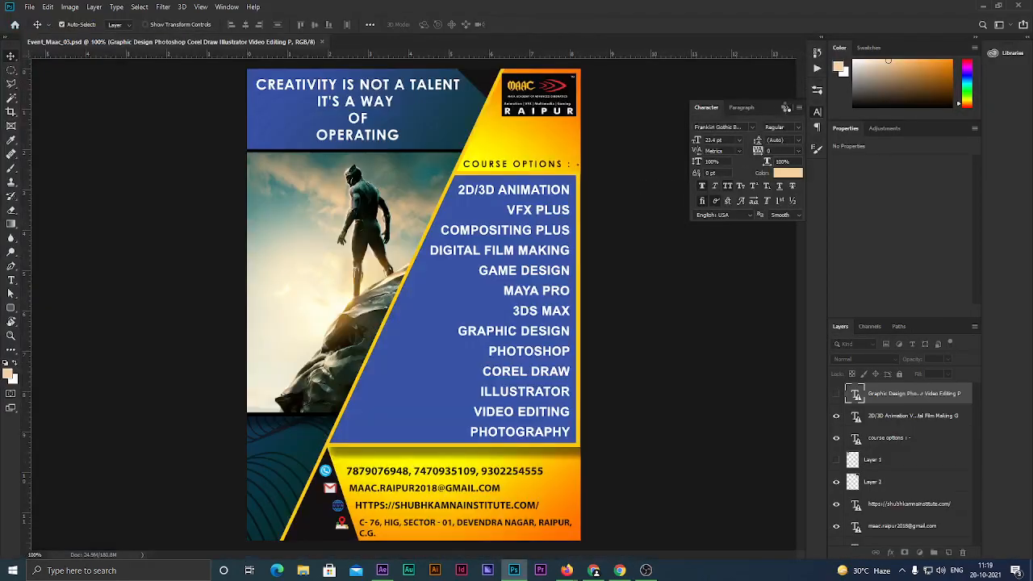
Collapse the floating Character settings window
left_click(783, 109)
left_click(29, 8)
left_click(187, 141)
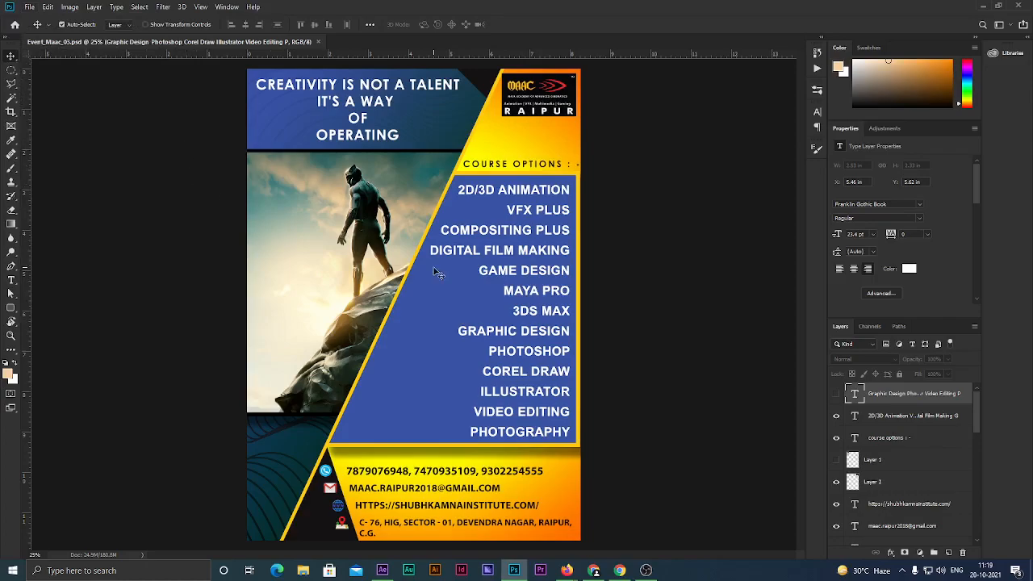
Toggle the hidden "Graphic Design Photoshop ... Video Editing P" text layer to check it, and delete it
left_click(836, 397)
left_click(836, 396)
key("Delete")
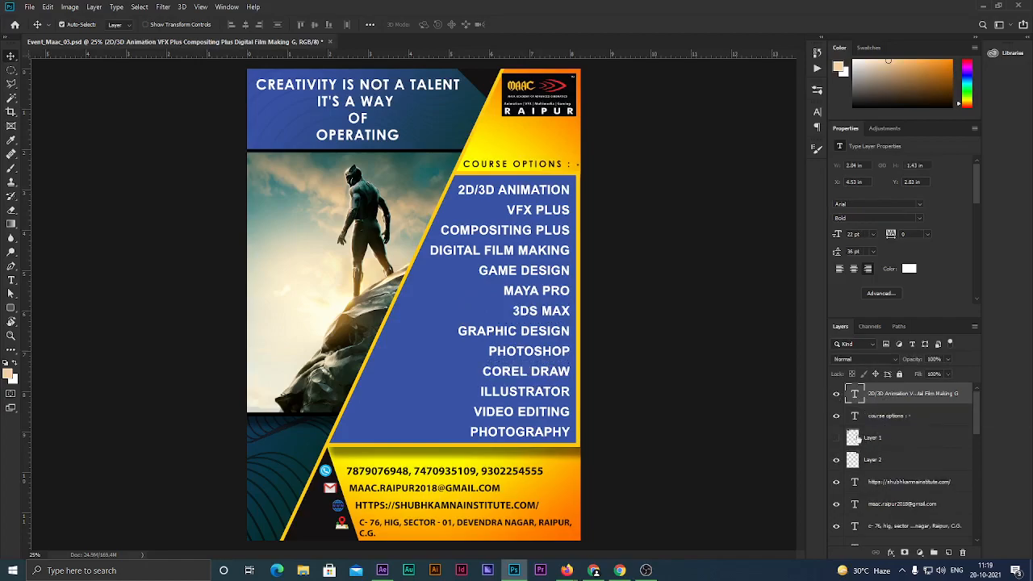
Toggle the visibility of the hidden Layer 1 to check it, and delete the layer
left_click(861, 438)
left_click(836, 437)
left_click(835, 437)
key("Delete")
Check and delete the hidden duplicate of the "Creativity is not a Talent It's a way of operating" text layer
scroll(885, 458, "down", 3)
scroll(878, 452, "up", 1)
left_click(860, 418)
left_click(836, 415)
left_click(835, 415)
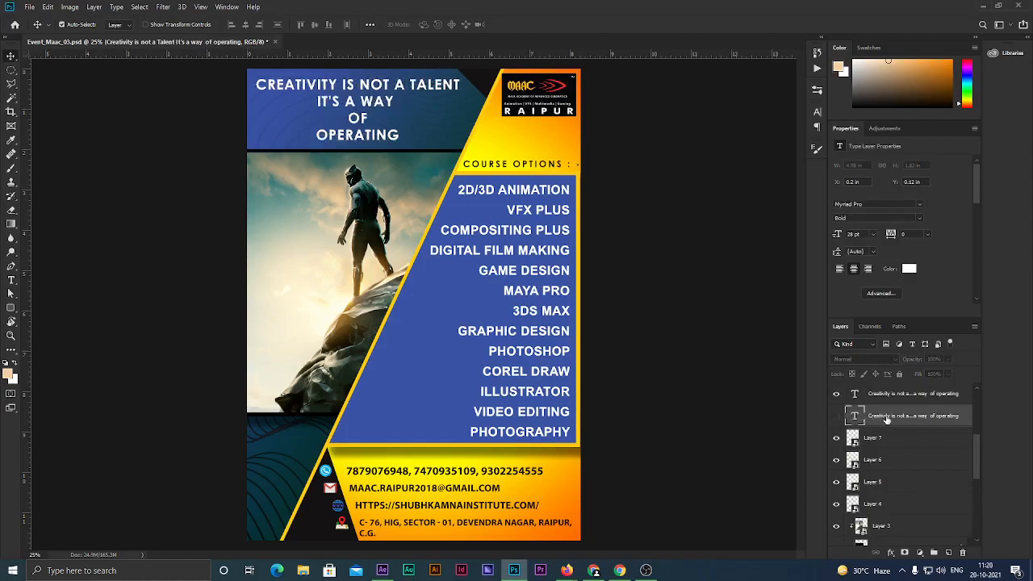
key("Delete")
Review the remaining poster layers down to the Background layer
scroll(891, 489, "down", 3)
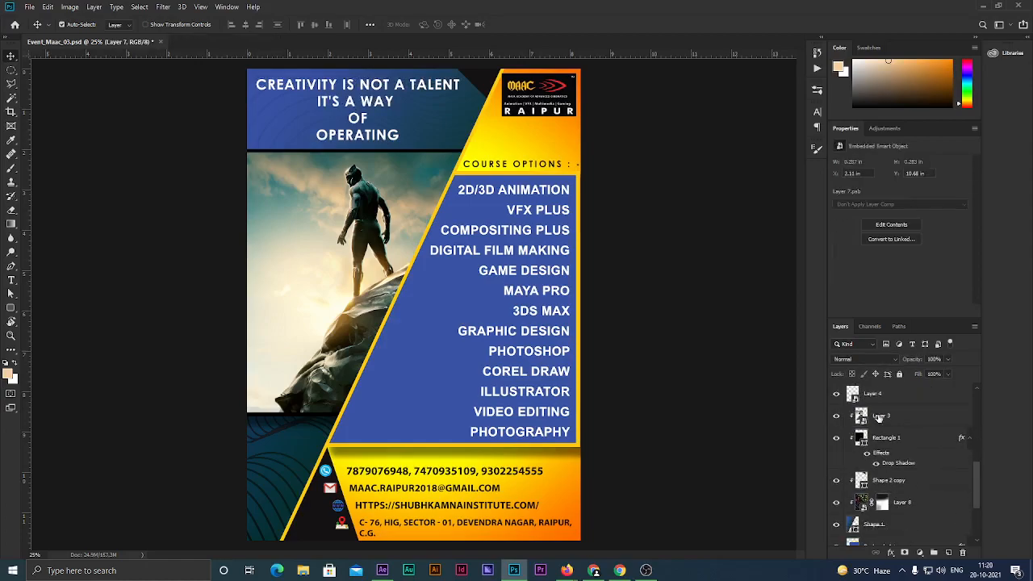
scroll(878, 428, "down", 4)
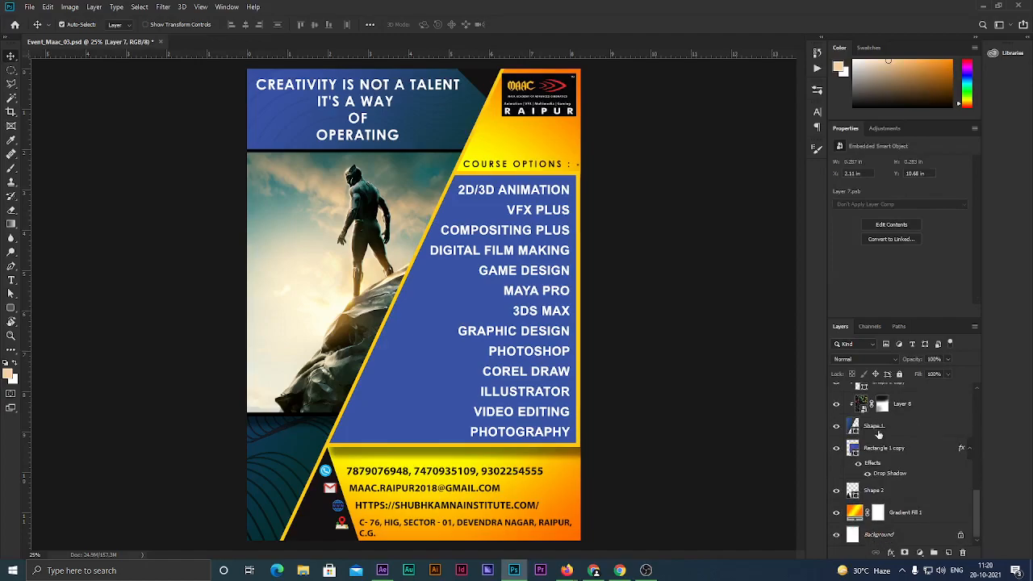
scroll(875, 455, "up", 3)
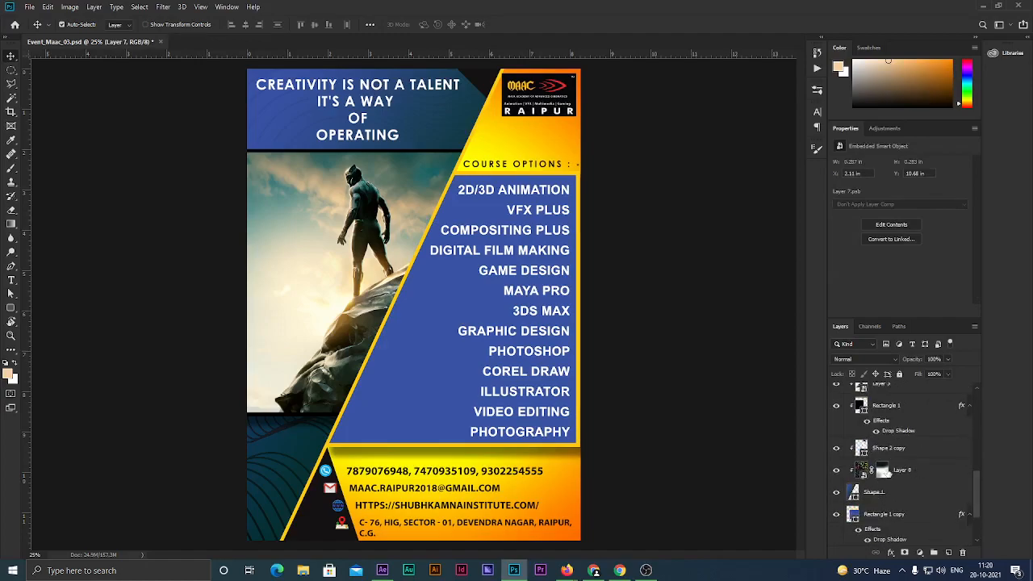
scroll(901, 478, "up", 5)
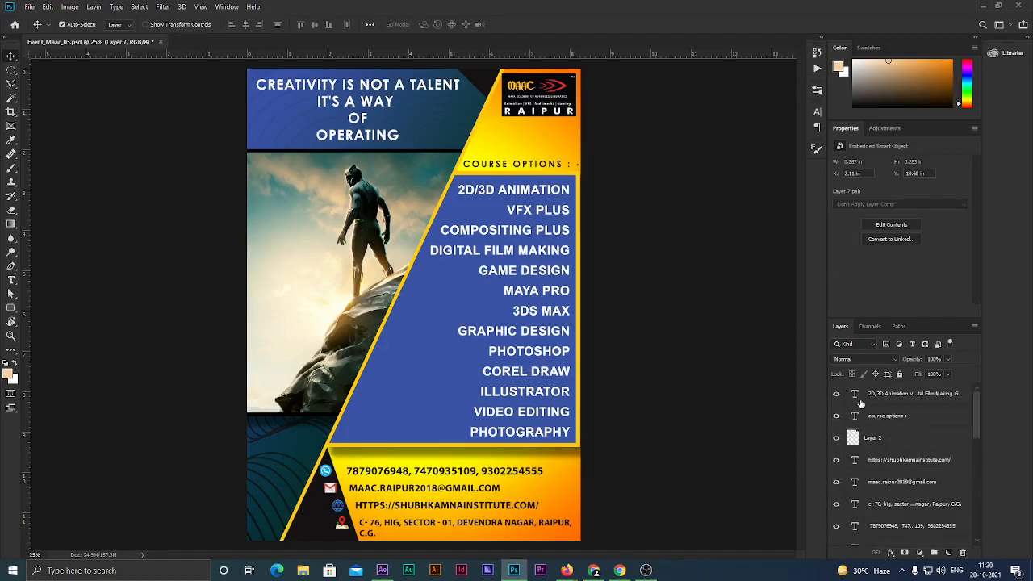
Switch to After Effects and resize the workspace so the timeline is taller and the project area is wider
left_click(384, 570)
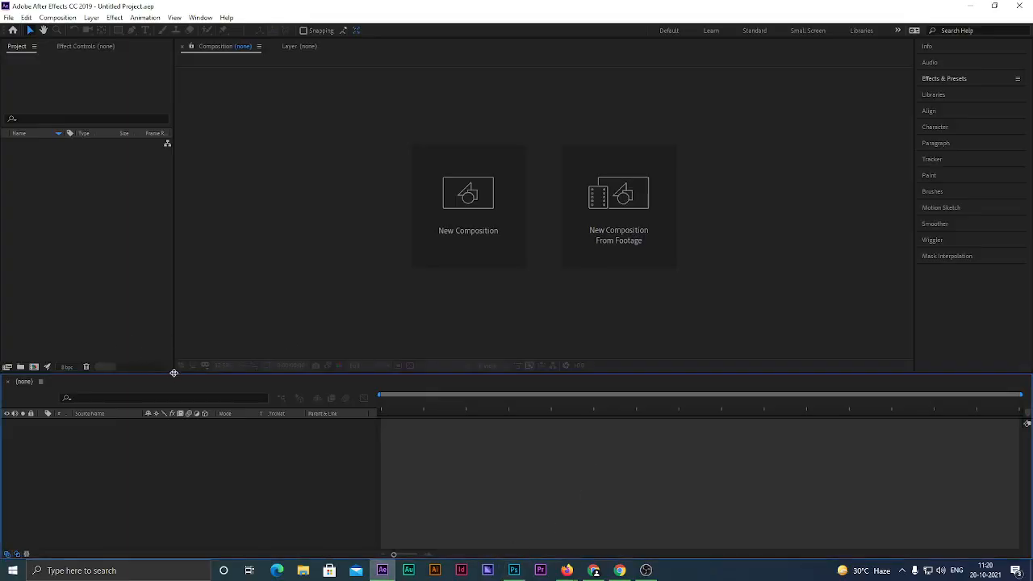
left_click_drag(174, 373, 193, 344)
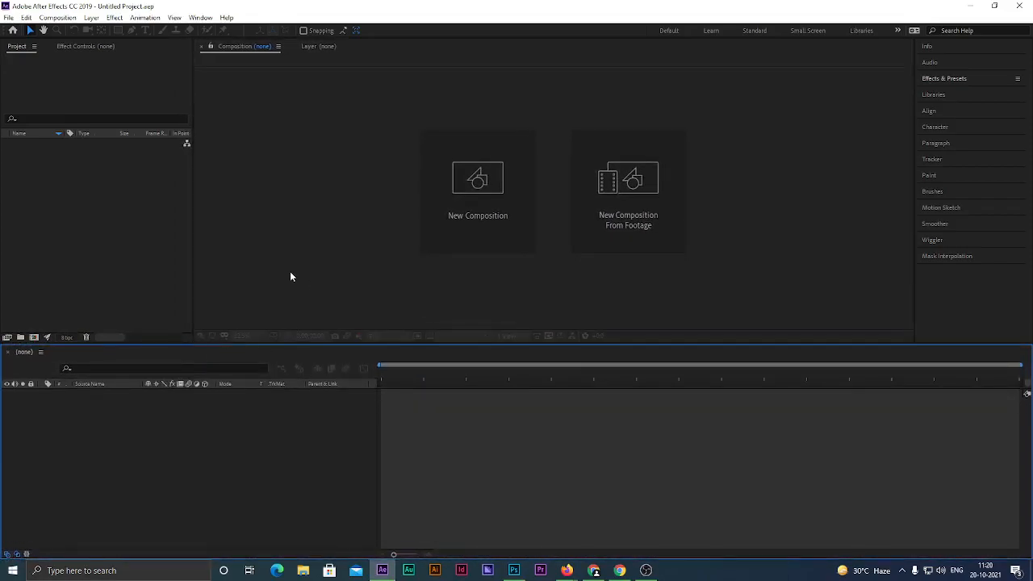
left_click(252, 230)
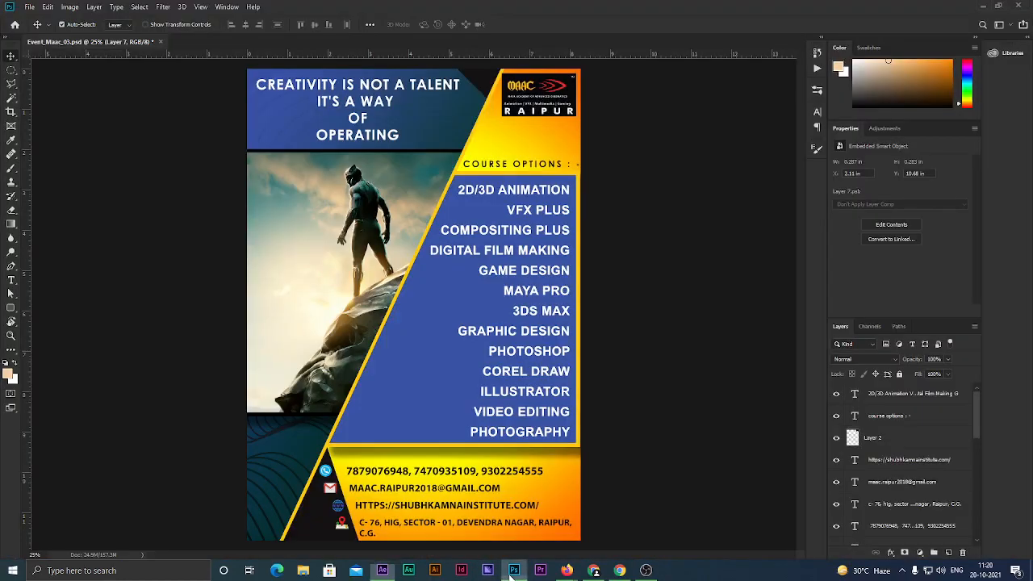
left_click(511, 573)
left_click(382, 570)
left_click(299, 464)
left_click(221, 260)
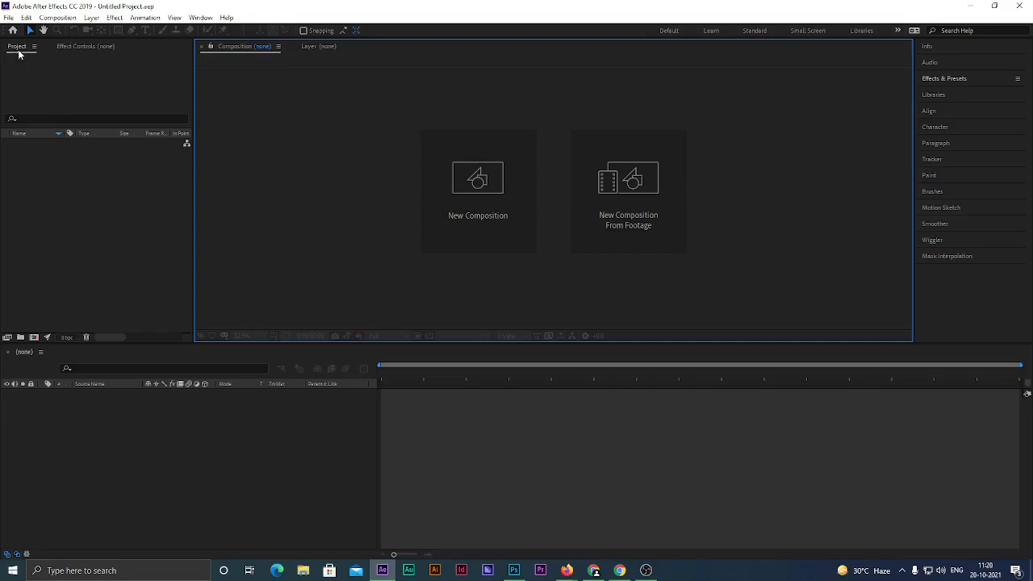
left_click(9, 17)
mouse_move(26, 35)
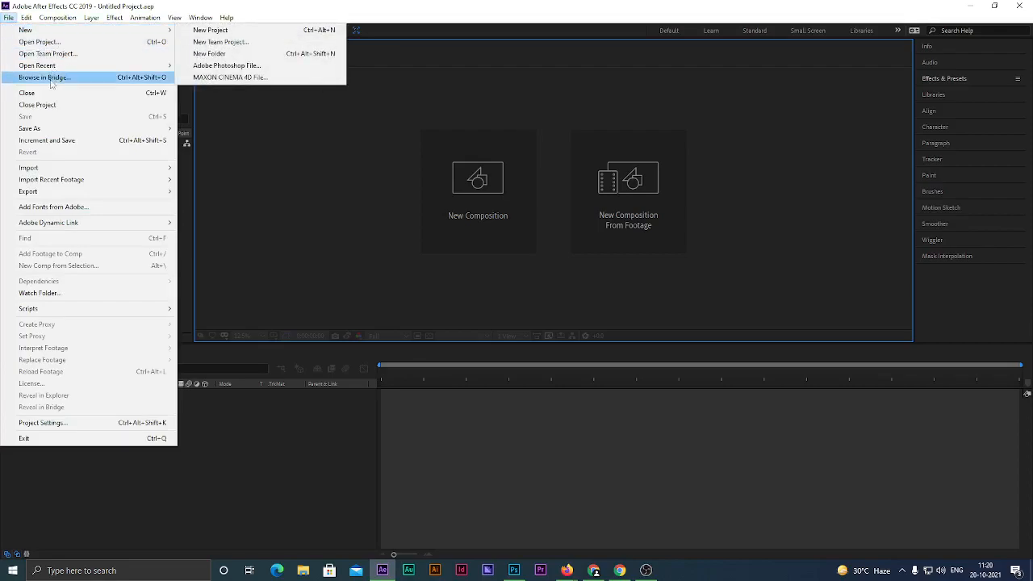
mouse_move(126, 67)
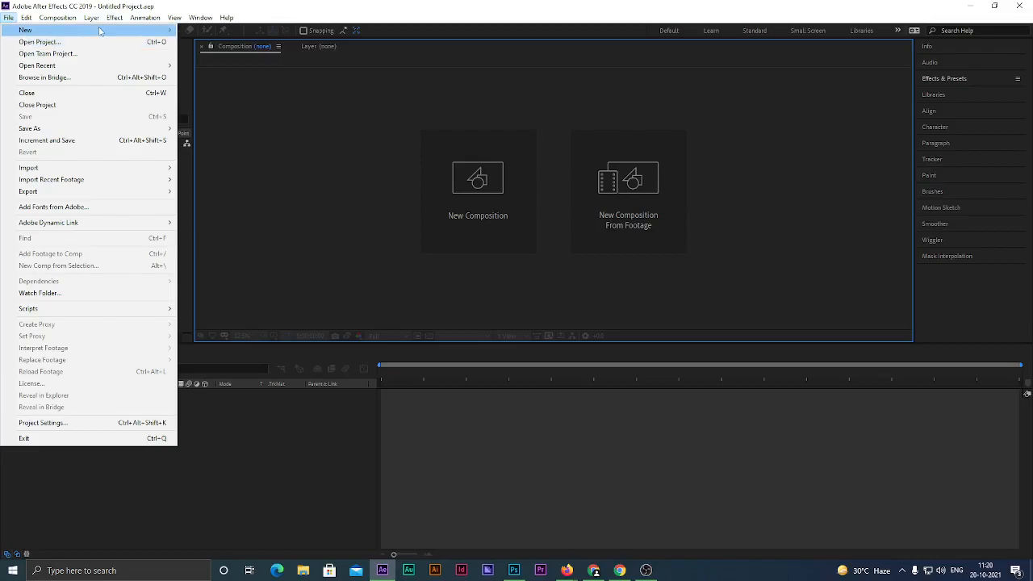
left_click(62, 42)
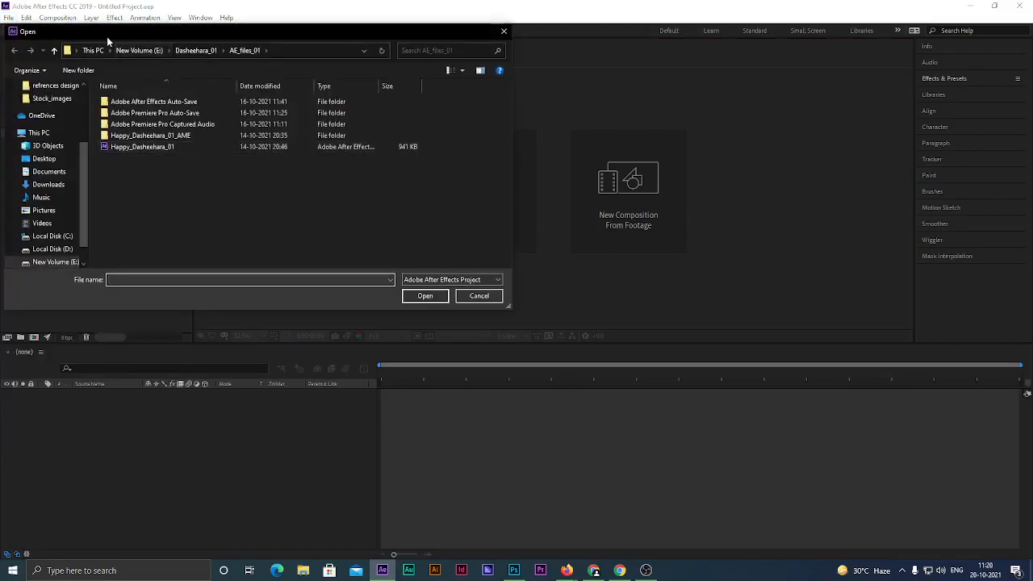
left_click(478, 296)
Start importing a file and browse to the Ps_Files folder in posters > Events_Videos_Designs on Local Disk (D:)
double_click(172, 174)
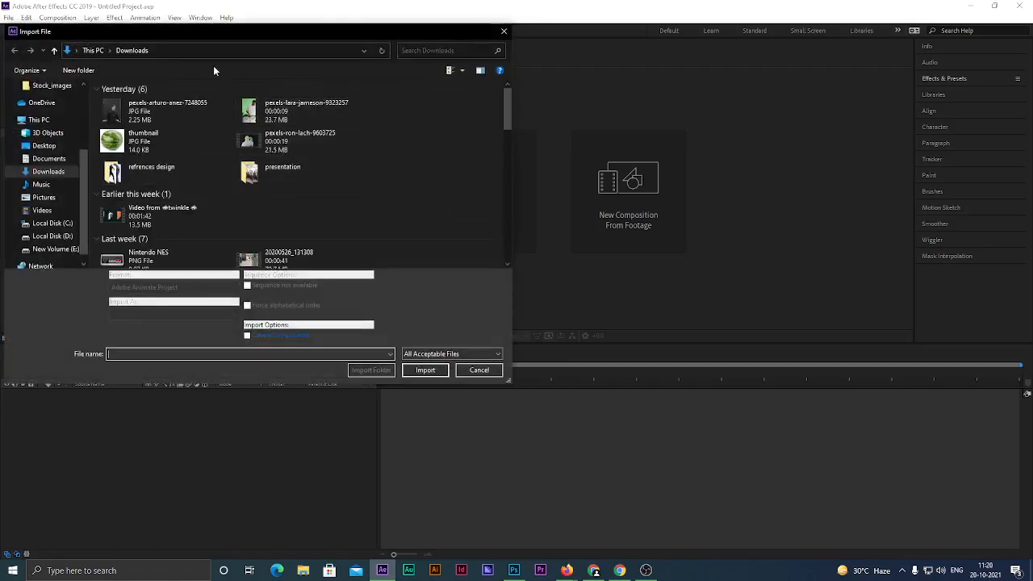
left_click(142, 50)
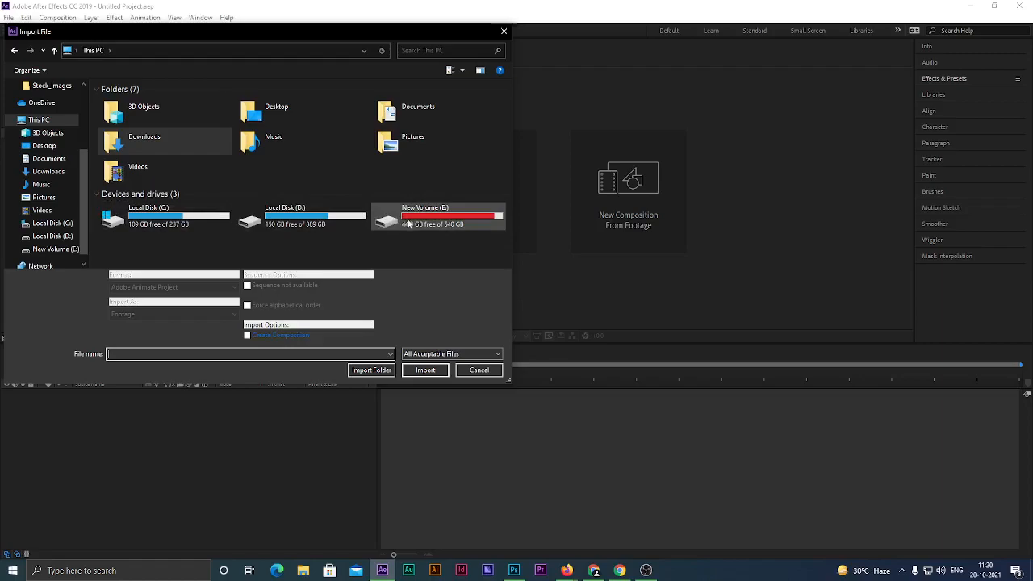
double_click(290, 214)
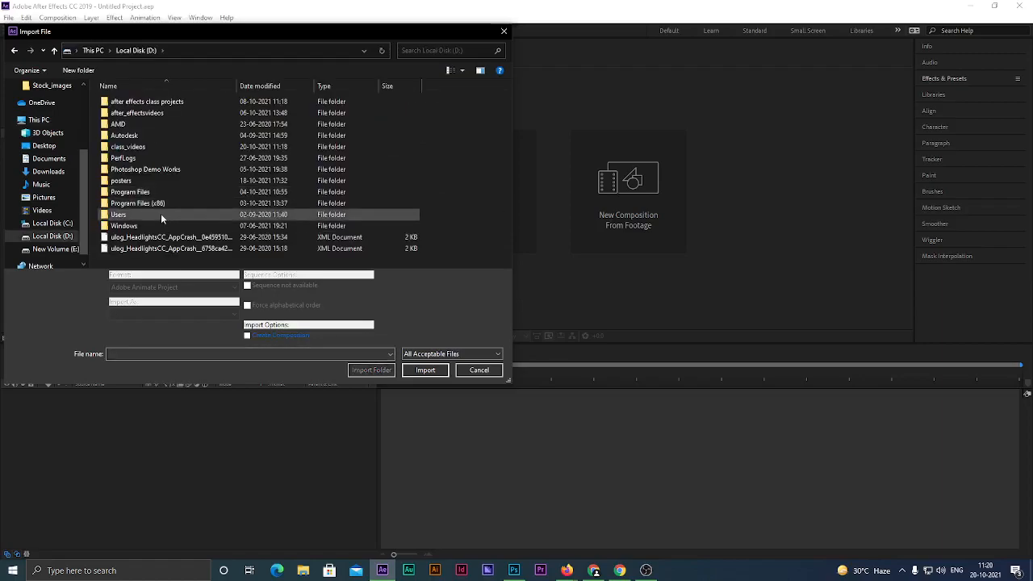
double_click(134, 182)
double_click(181, 117)
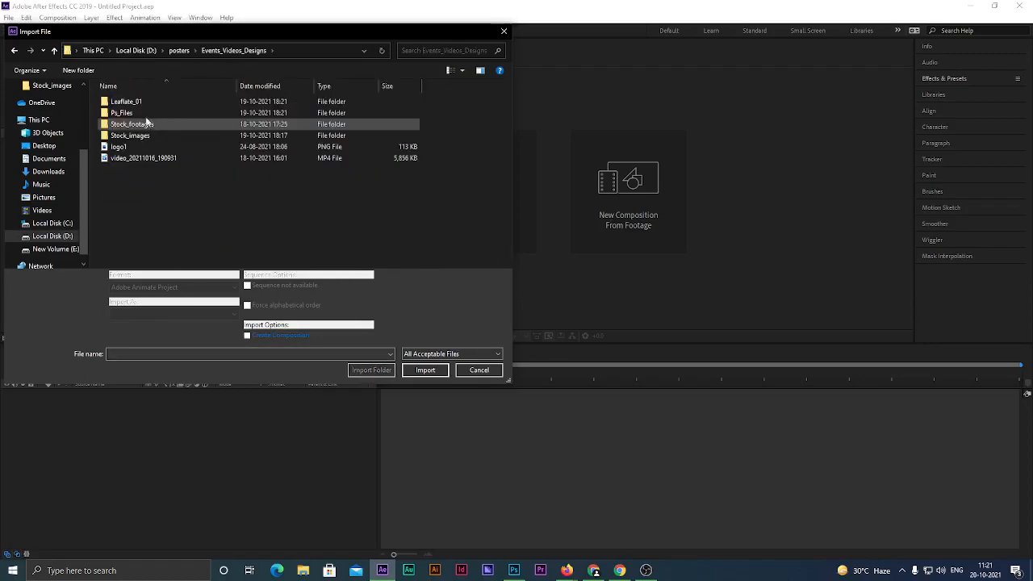
double_click(145, 111)
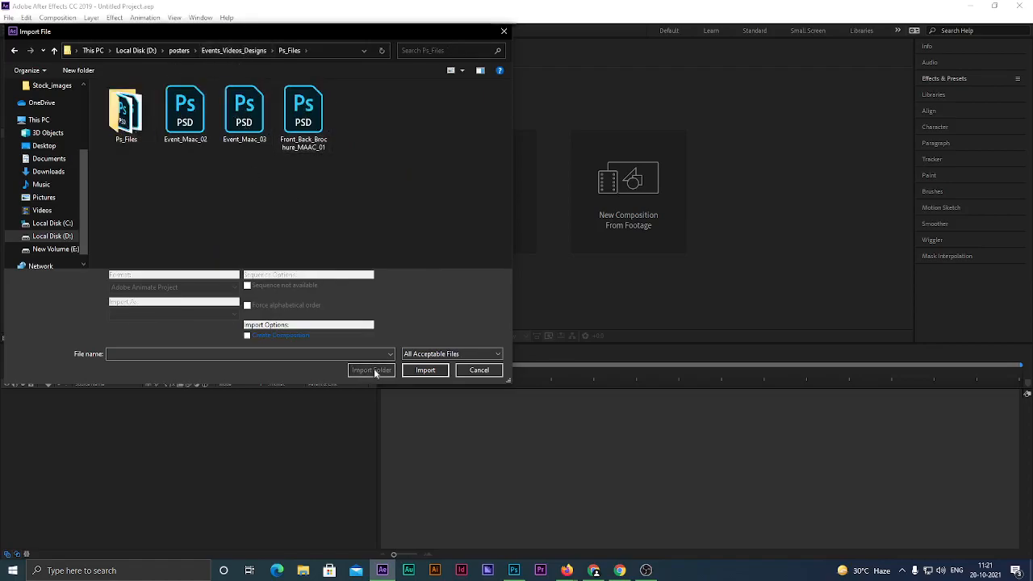
Check the poster's file name in Photoshop, return to After Effects, and import Event_Maac_03 as a Composition with Editable Layer Styles
left_click(514, 570)
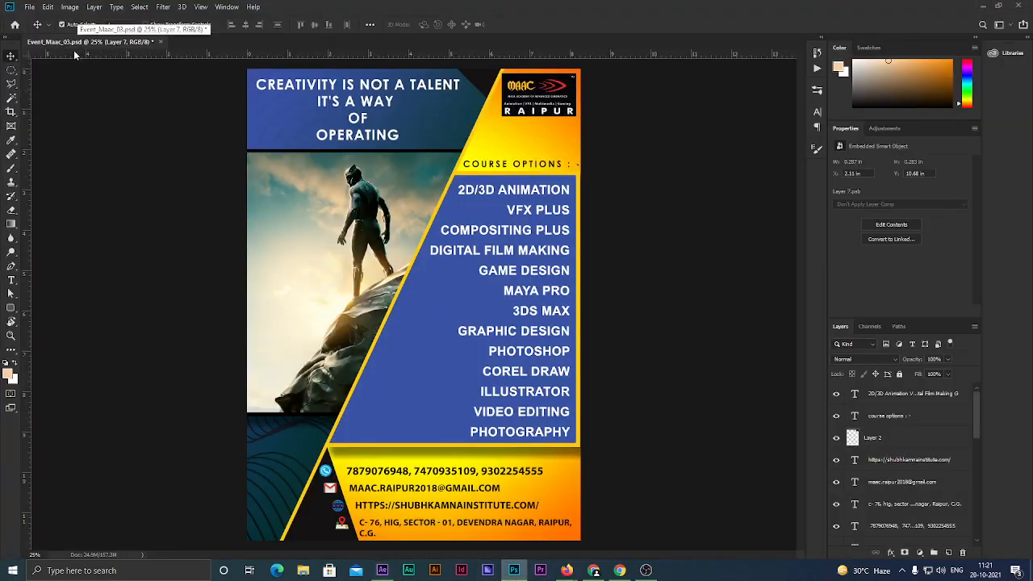
left_click(975, 5)
left_click(244, 111)
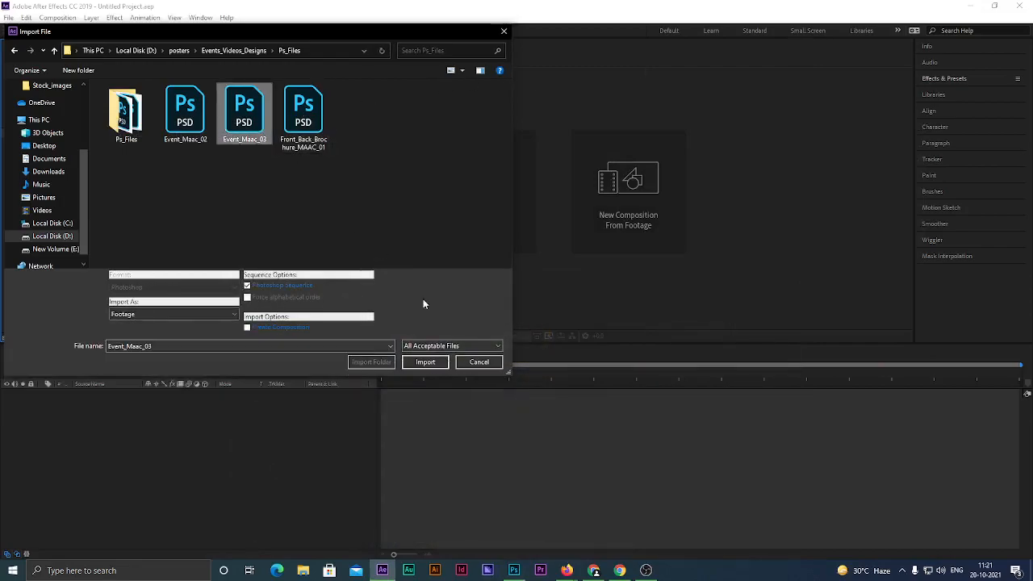
left_click(426, 362)
left_click(555, 225)
left_click(550, 247)
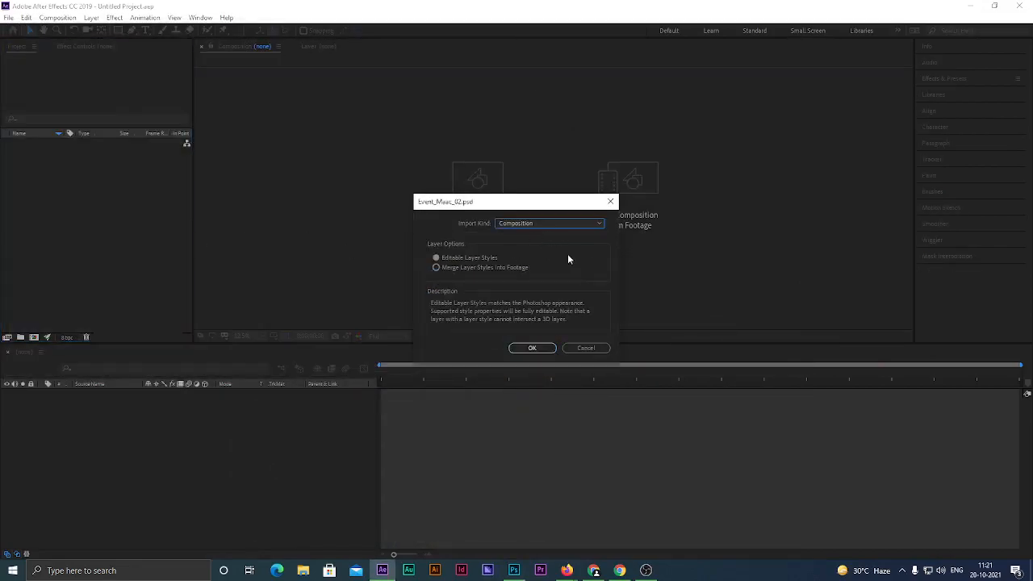
left_click(537, 349)
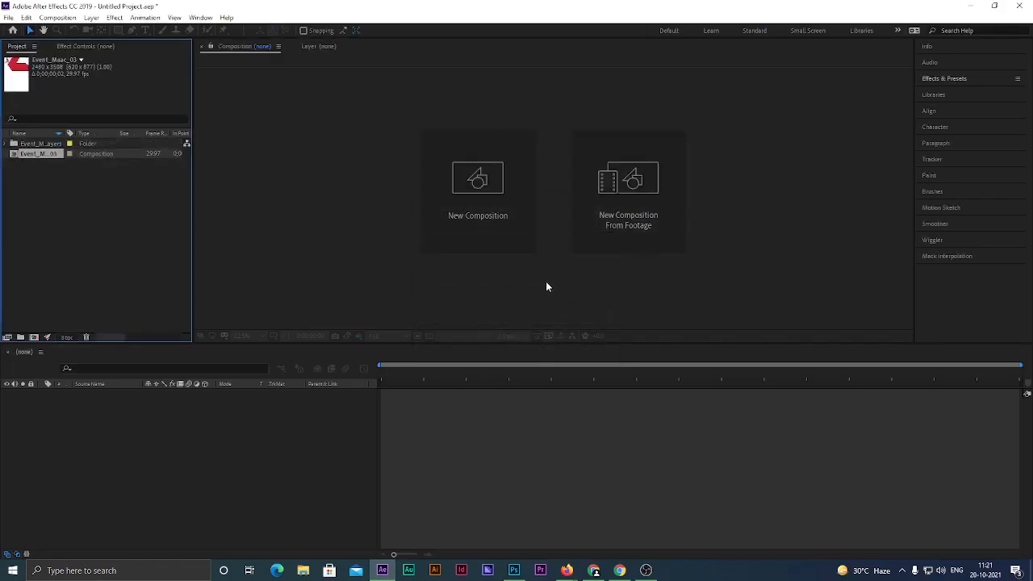
Delete the imported Event_Maac_03 composition and its layers folder from the project
left_click(98, 207)
left_click(43, 152)
left_click(40, 145)
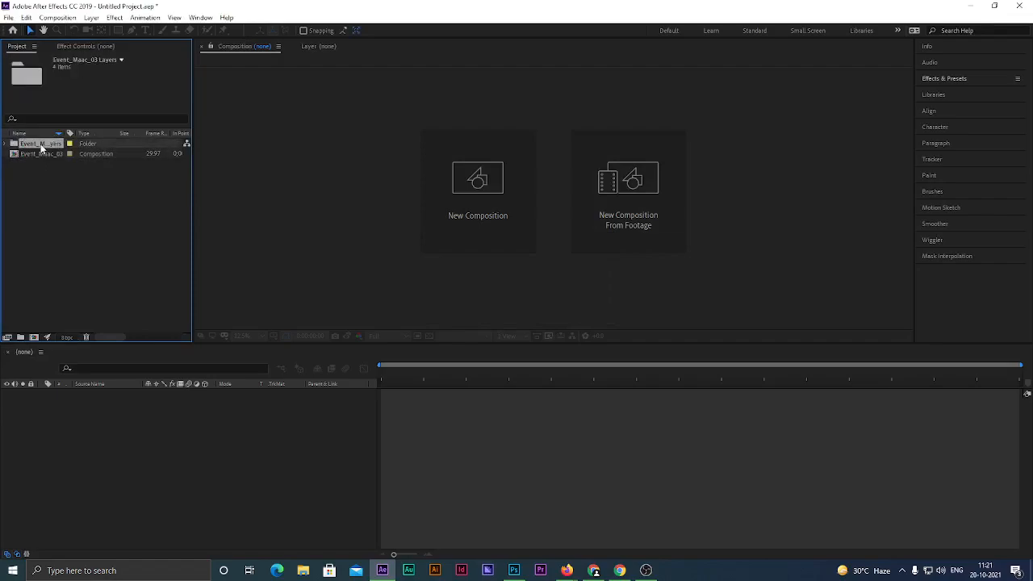
left_click(40, 153, "shift")
key("Delete")
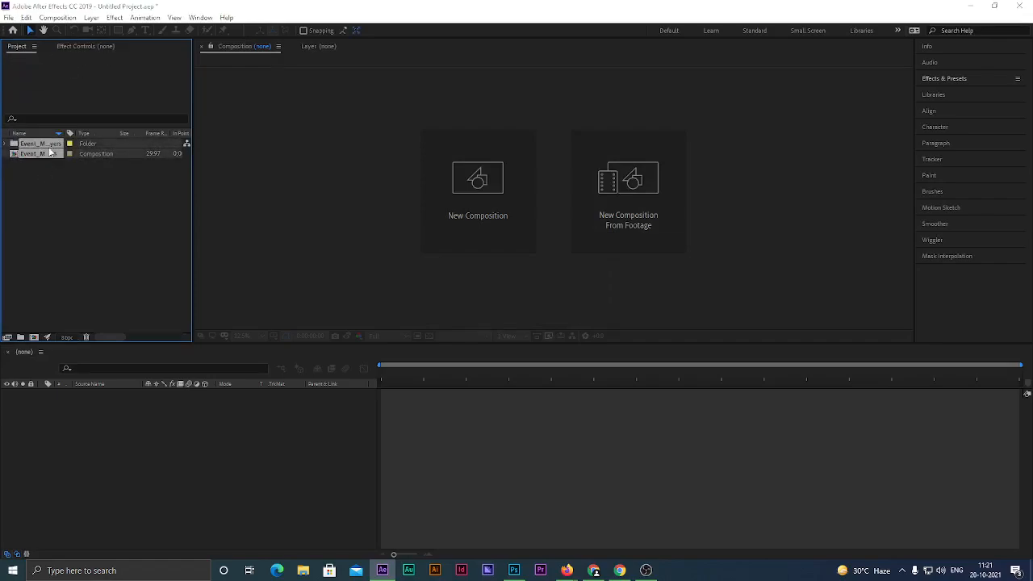
left_click(576, 303)
Reopen the file import and look through the nested Ps_Files folder and the Leaflate_01 folder for the poster file
right_click(62, 244)
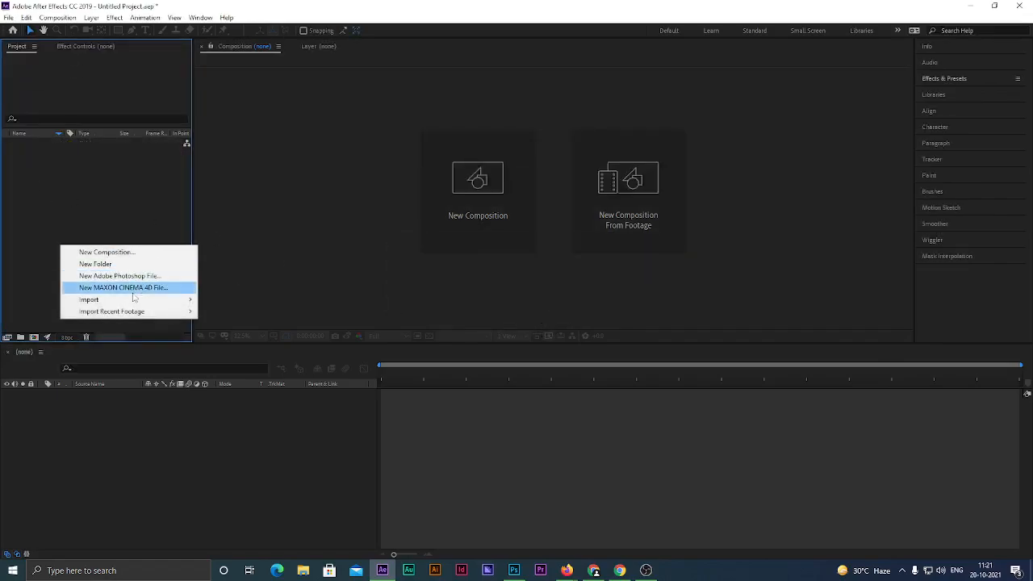
mouse_move(133, 298)
left_click(236, 303)
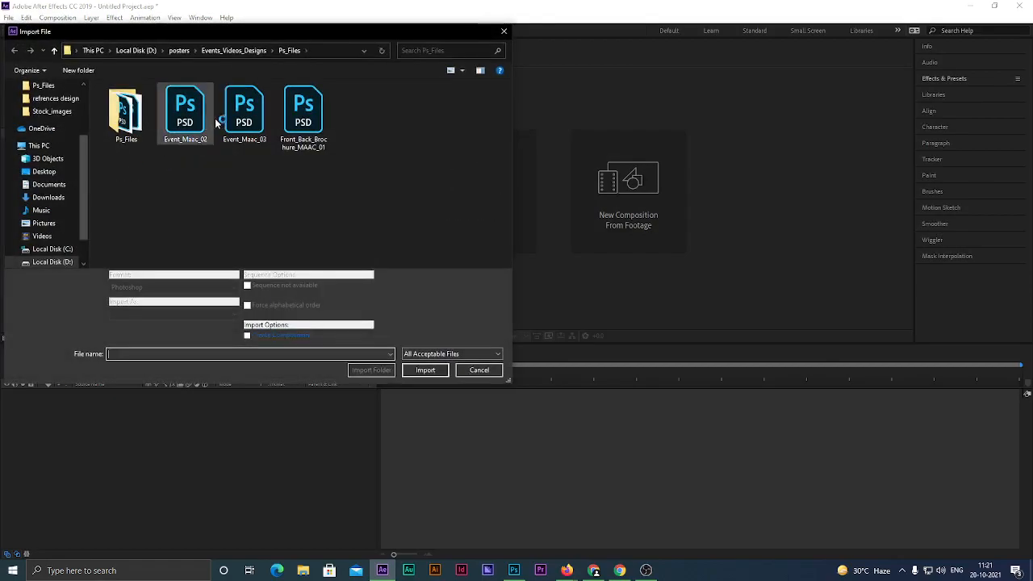
double_click(142, 129)
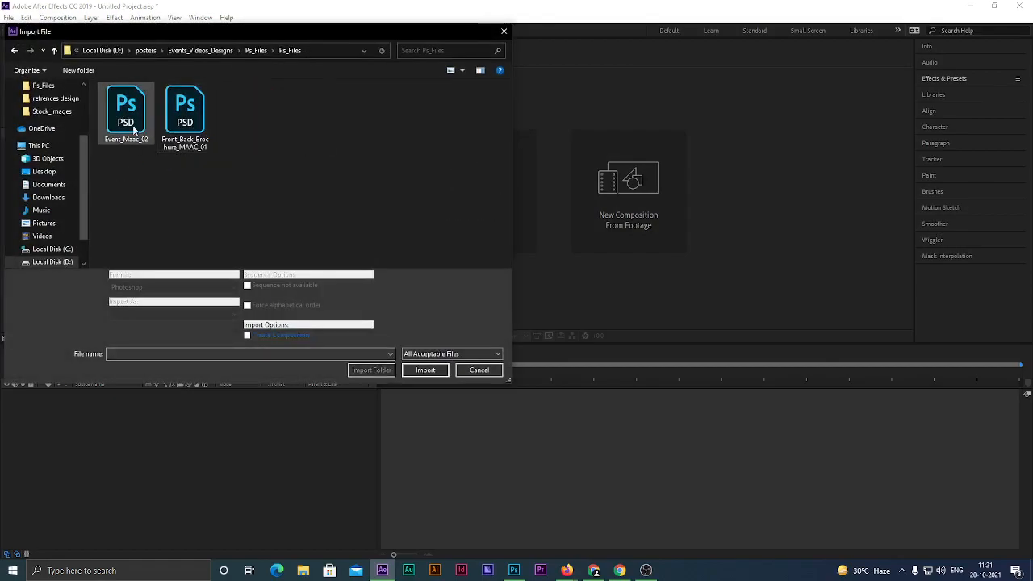
left_click(188, 126)
left_click(256, 50)
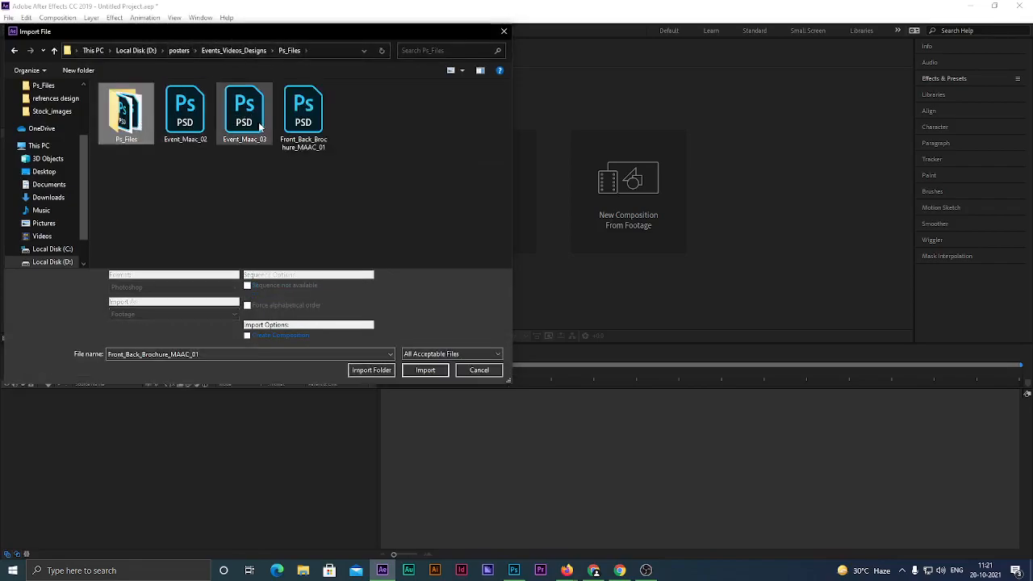
right_click(348, 161)
left_click(391, 221)
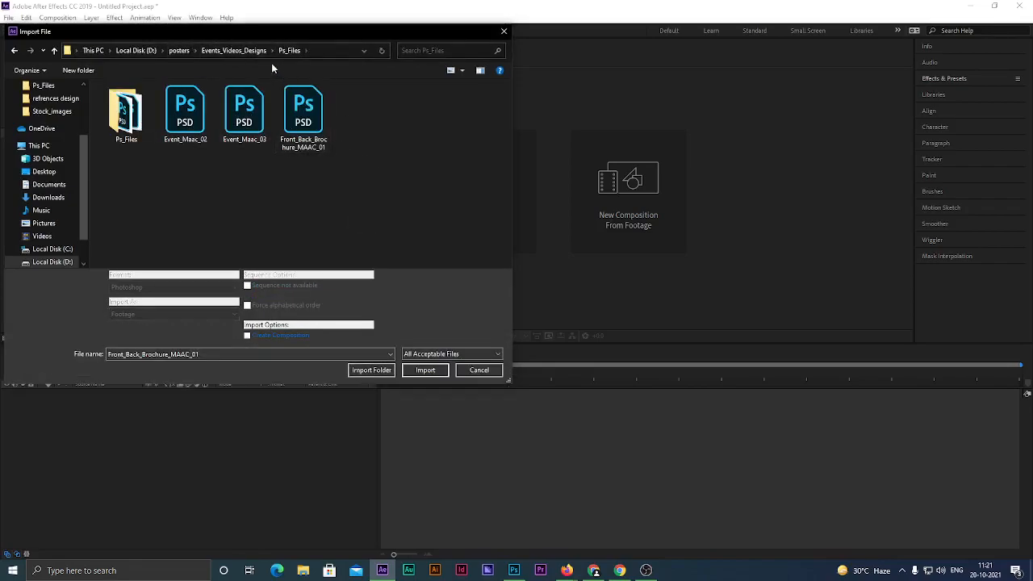
left_click(238, 50)
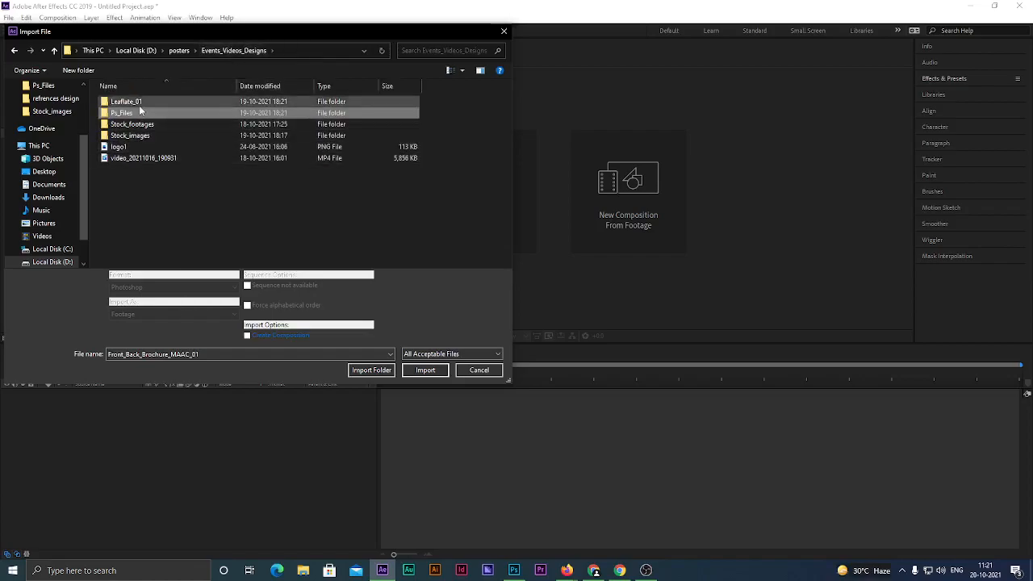
double_click(139, 103)
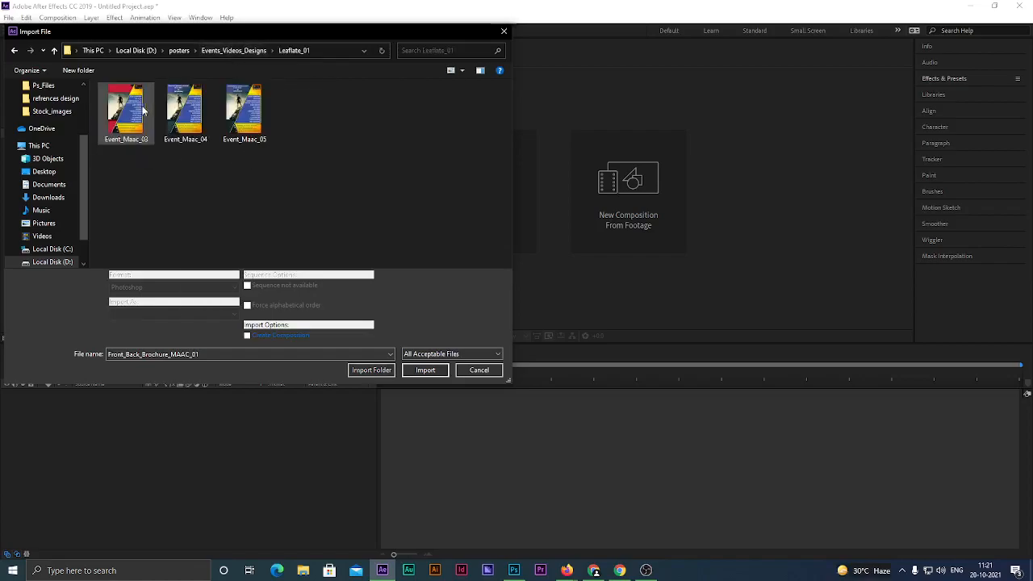
left_click(242, 51)
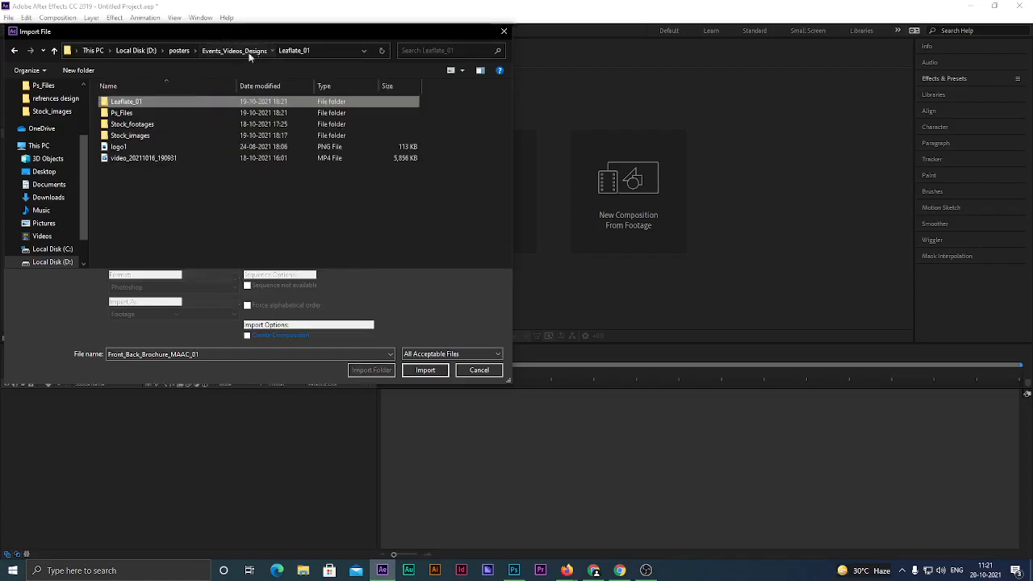
Import Event_Maac_02 from the Ps_Files folder as a Composition with Editable Layer Styles and open it
double_click(146, 113)
left_click(183, 123)
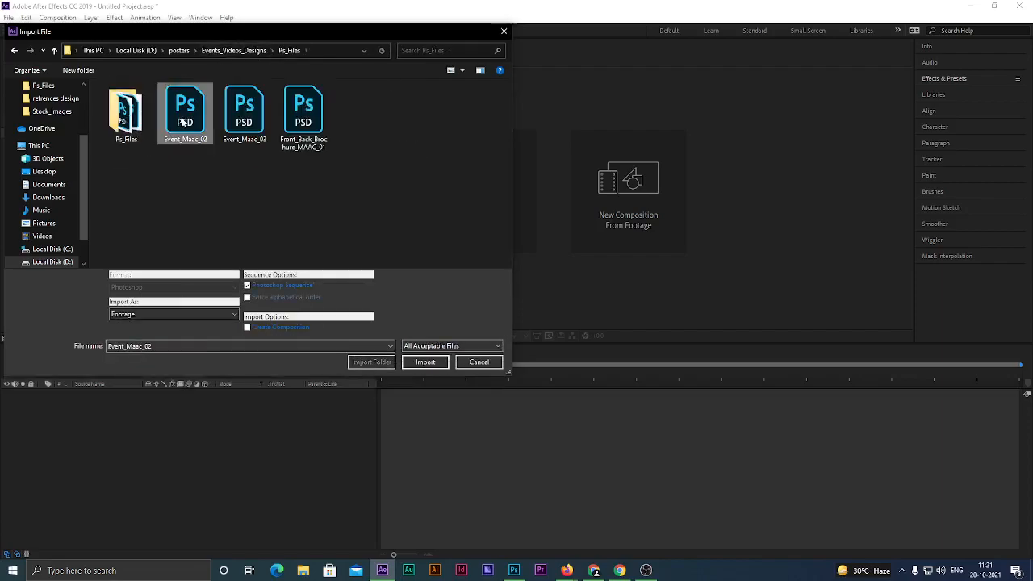
left_click(303, 113)
left_click(200, 129)
left_click(427, 360)
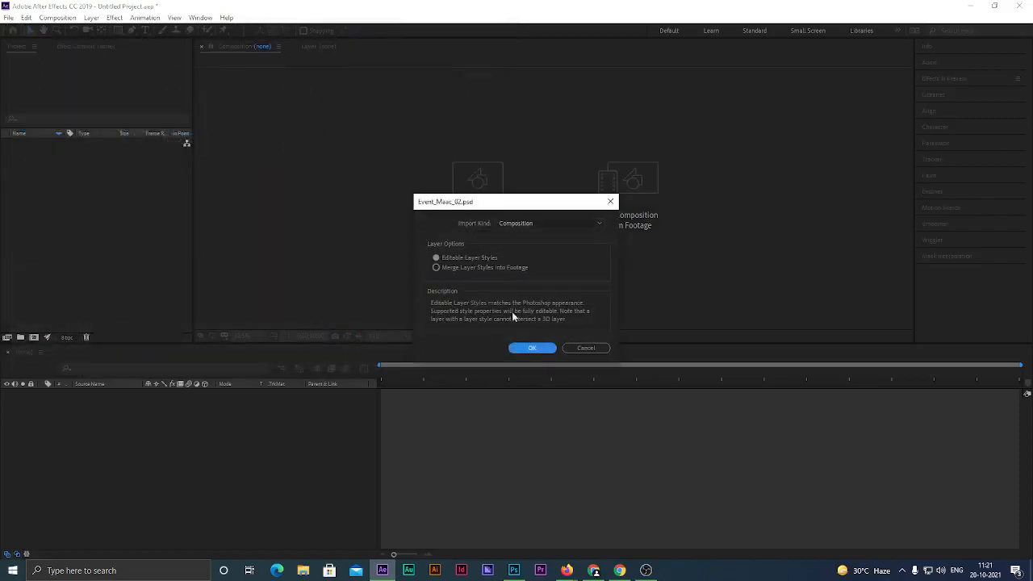
left_click(531, 348)
left_click_drag(27, 189, 41, 151)
double_click(39, 153)
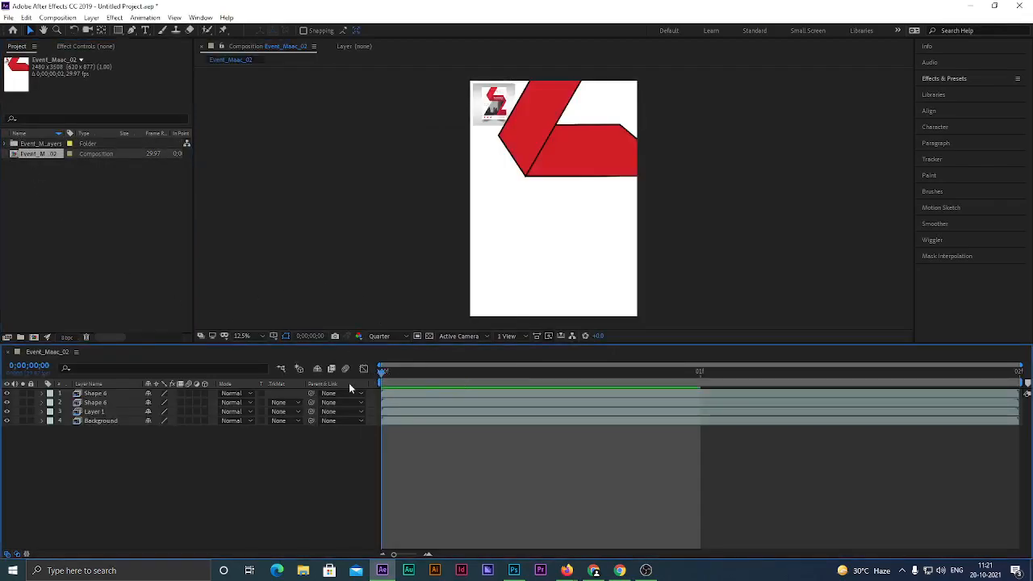
Delete the imported Event_Maac_02 composition and its layers folder from the project
left_click_drag(64, 206, 16, 138)
key("Delete")
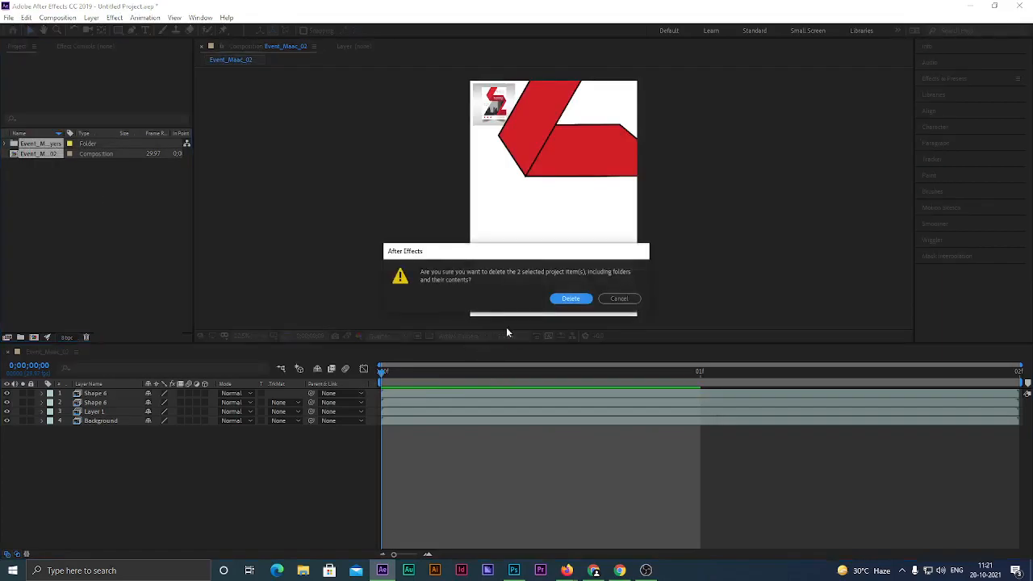
left_click(567, 298)
Import the other Event_Maac_02 file, stored in the nested Ps_Files folder
double_click(97, 221)
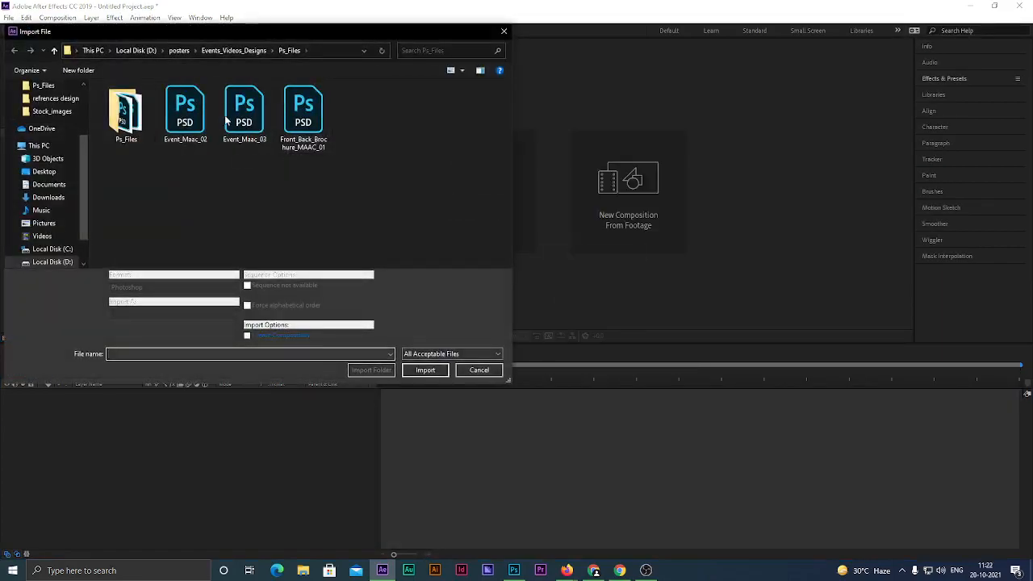
left_click(187, 113)
double_click(129, 110)
left_click(126, 111)
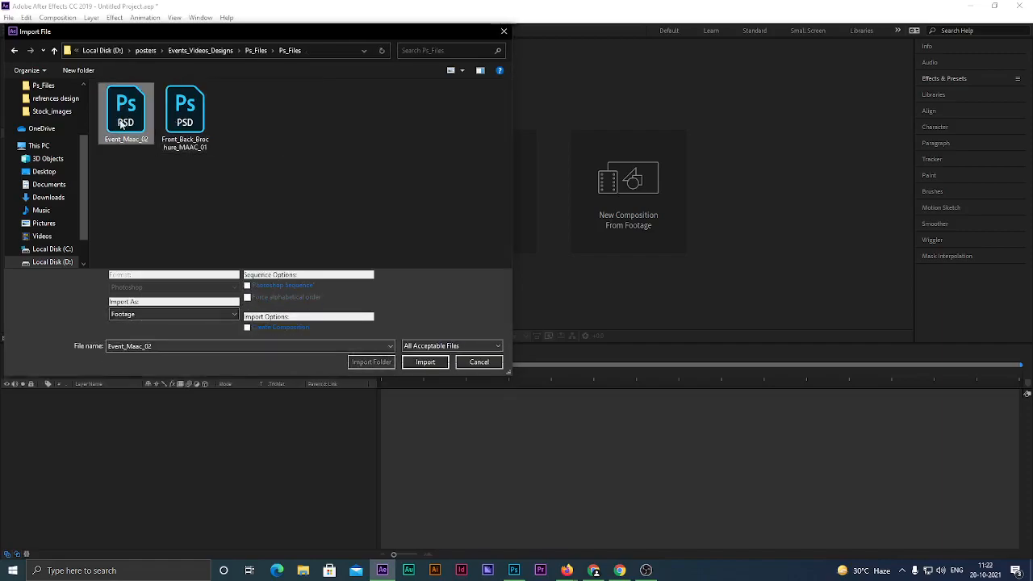
left_click(426, 362)
left_click(532, 347)
Remove the items imported from the nested folder's Event_Maac_02 file from the project
left_click(54, 154)
left_click(29, 160)
left_click(15, 153)
left_click_drag(41, 208, 50, 143)
key("Delete")
left_click(568, 299)
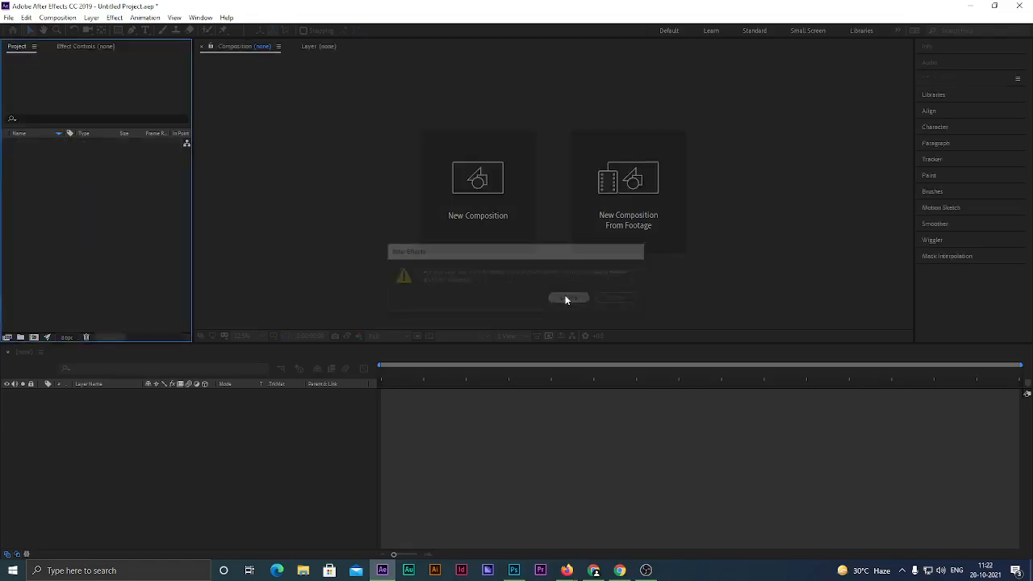
Import Front_Back_Brochure_MAAC_01 from the nested Ps_Files folder and delete it from the project again
double_click(160, 207)
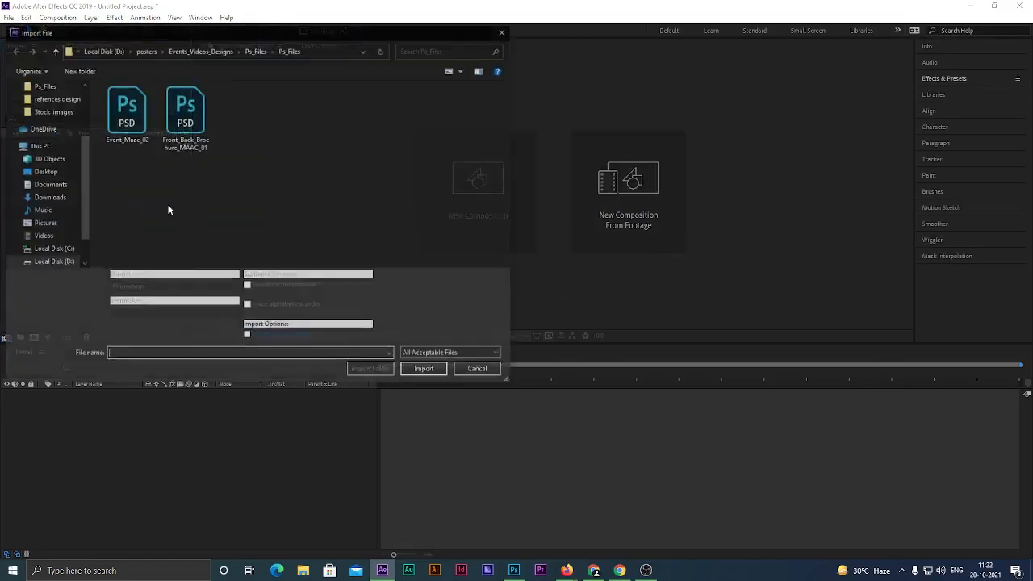
left_click(179, 129)
left_click(424, 362)
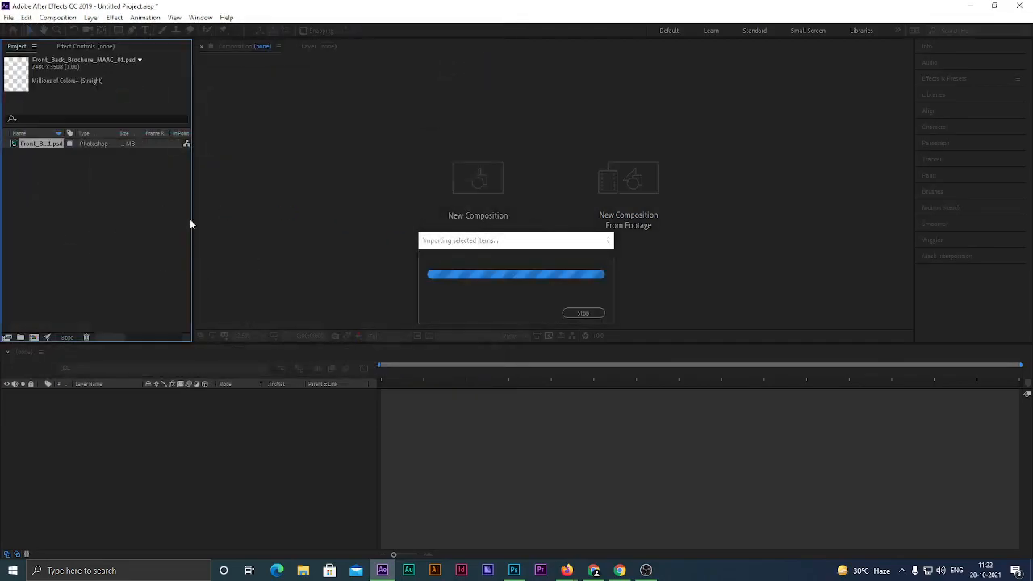
key("Delete")
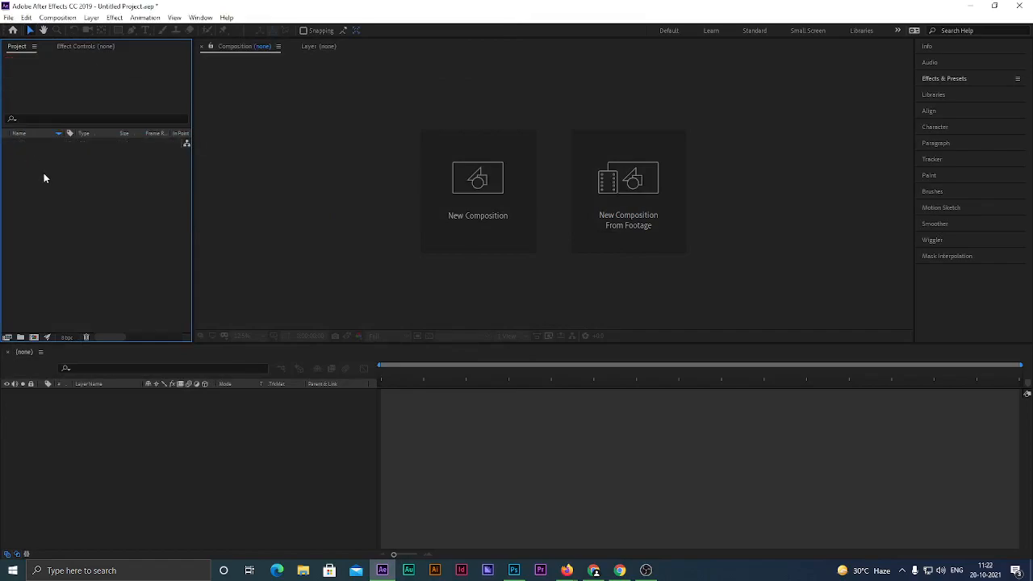
Import Event_Maac_03 from the parent Ps_Files folder as a Composition, with the Photoshop Sequence option turned off
double_click(180, 182)
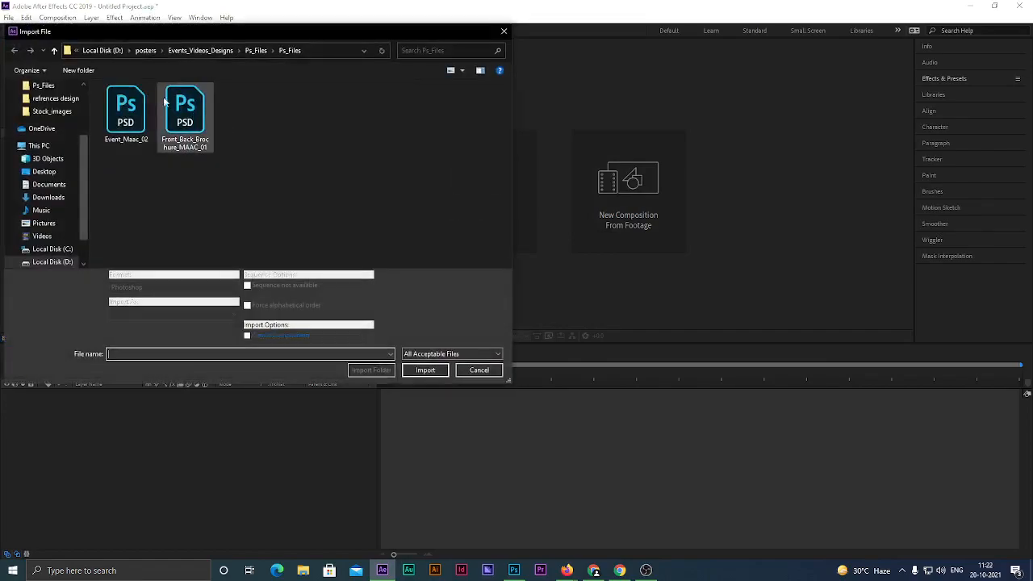
left_click(252, 48)
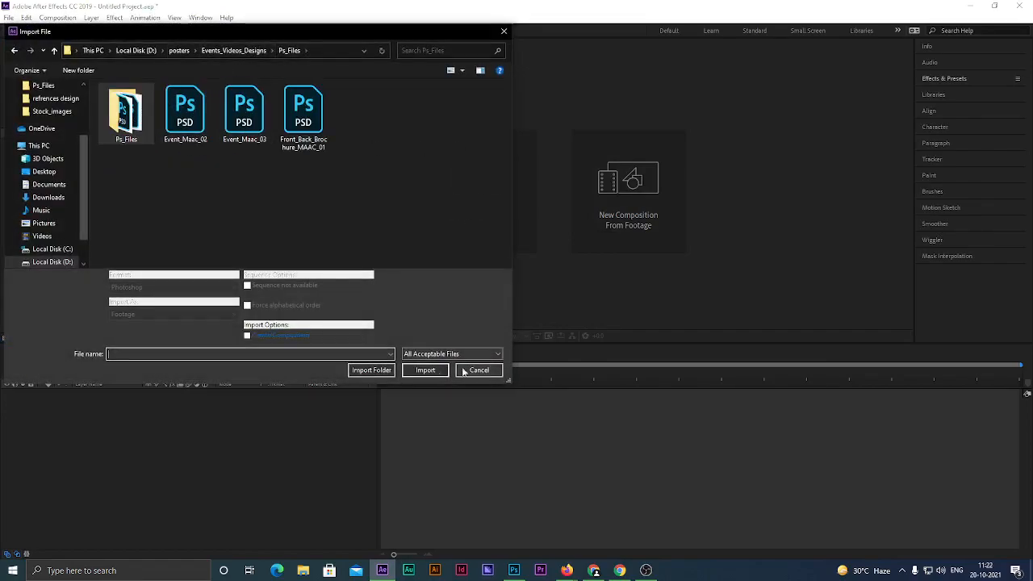
left_click(252, 118)
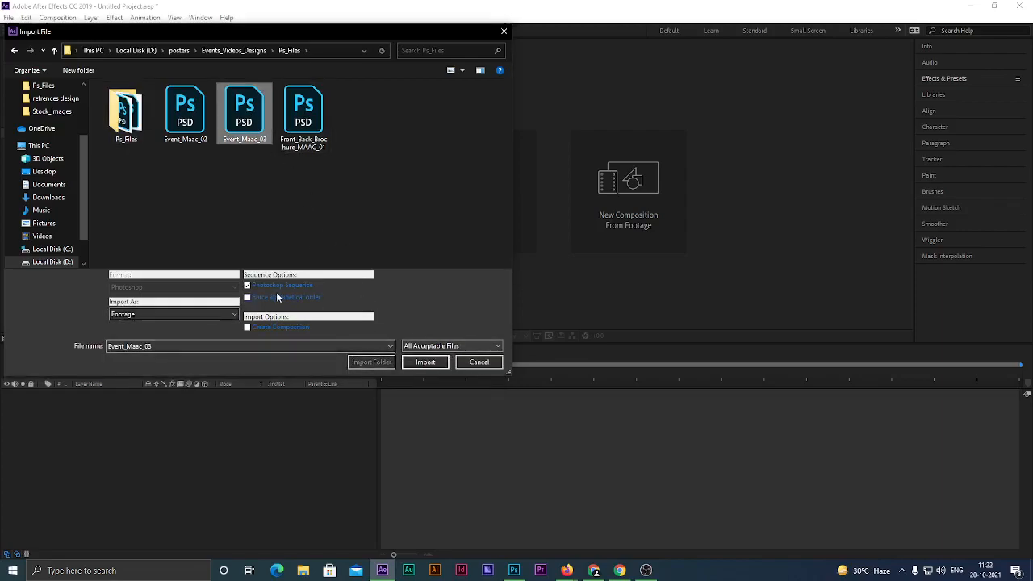
left_click(247, 285)
left_click(256, 129)
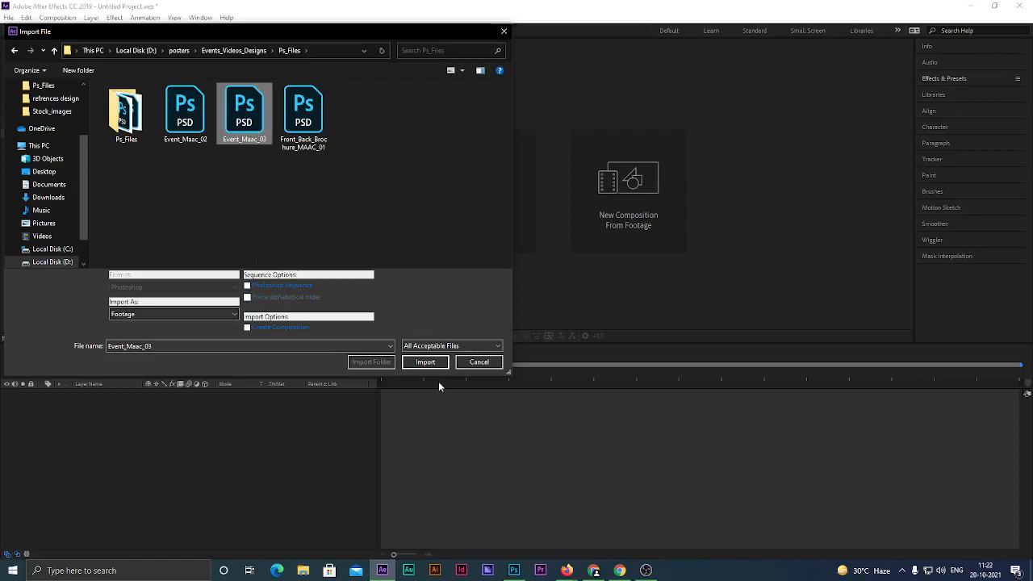
left_click(425, 361)
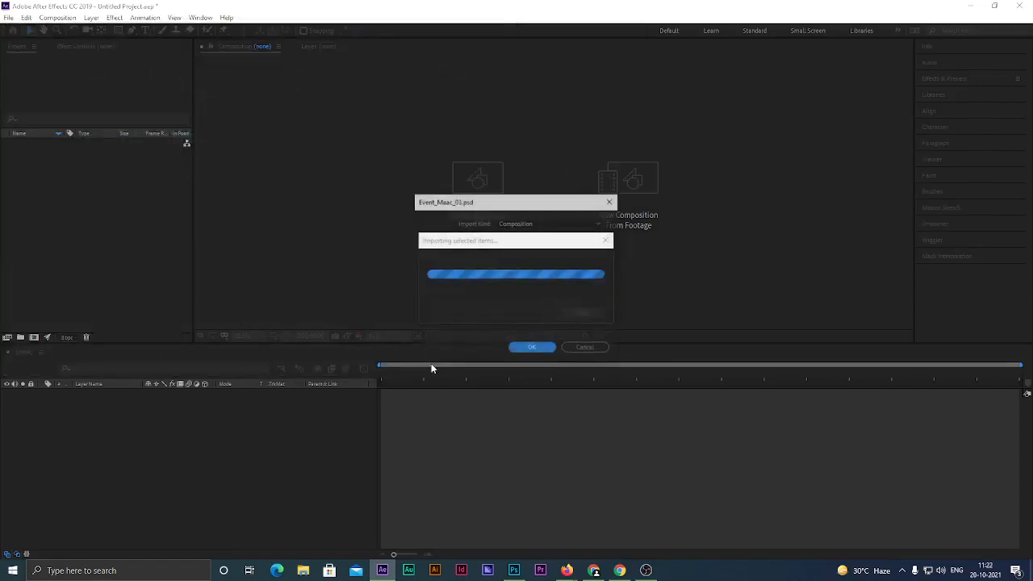
left_click(532, 348)
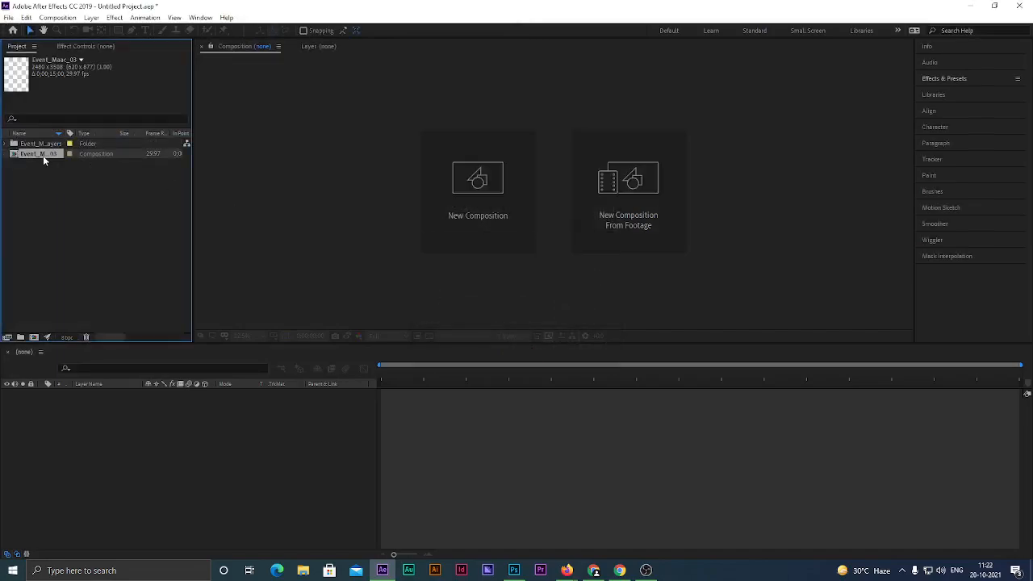
Open the Event_Maac_03 composition and fit it to the viewer
double_click(40, 153)
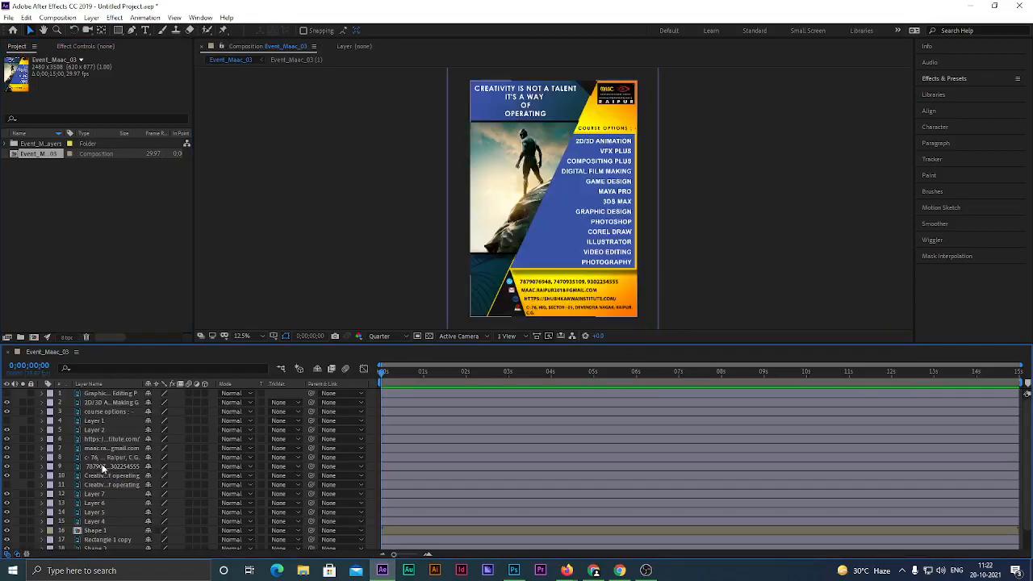
left_click(242, 336)
left_click(283, 347)
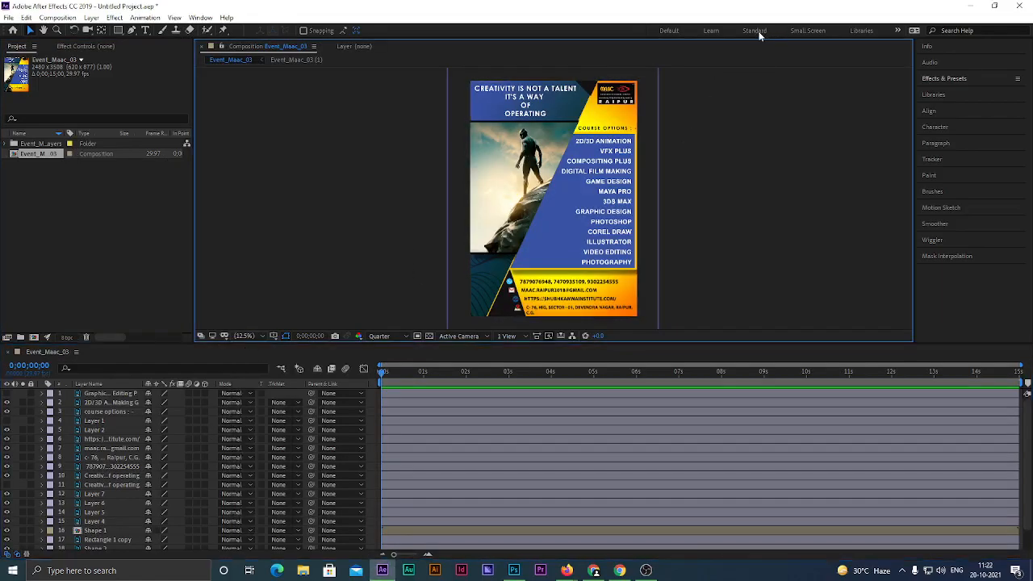
Try the Default workspace, then switch the layout to the Standard workspace
left_click(681, 33)
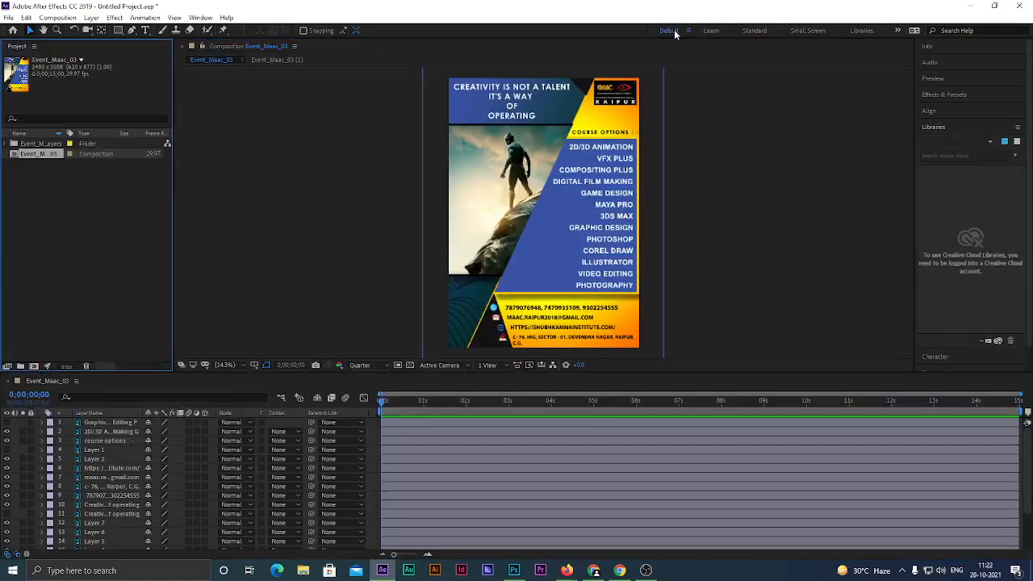
left_click(752, 31)
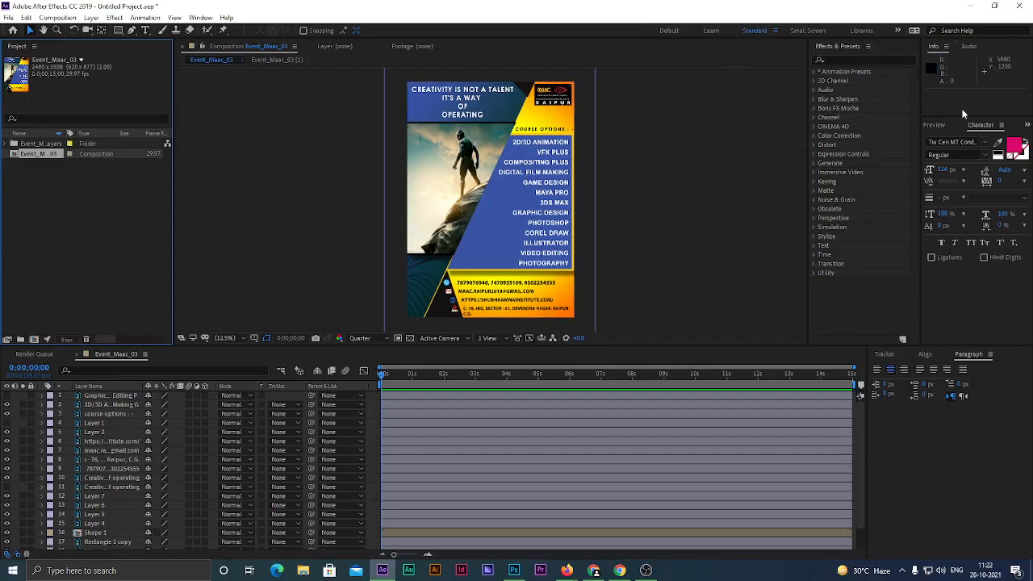
left_click(934, 133)
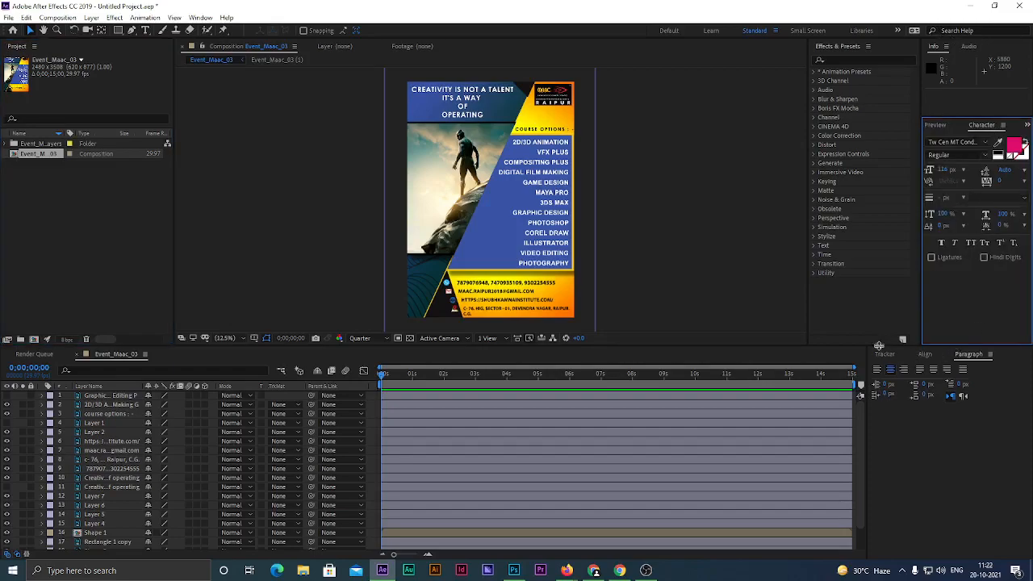
Widen the timeline by narrowing the Tracker, Align and Paragraph panel group, and show the Tracker panel
left_click_drag(867, 354, 922, 356)
left_click(949, 357)
left_click(932, 356)
left_click(974, 355)
left_click(1003, 355)
left_click(940, 357)
left_click(934, 356)
Scrub through the timeline and back to its start, and set the composition's preview resolution to Auto
left_click_drag(376, 376, 920, 375)
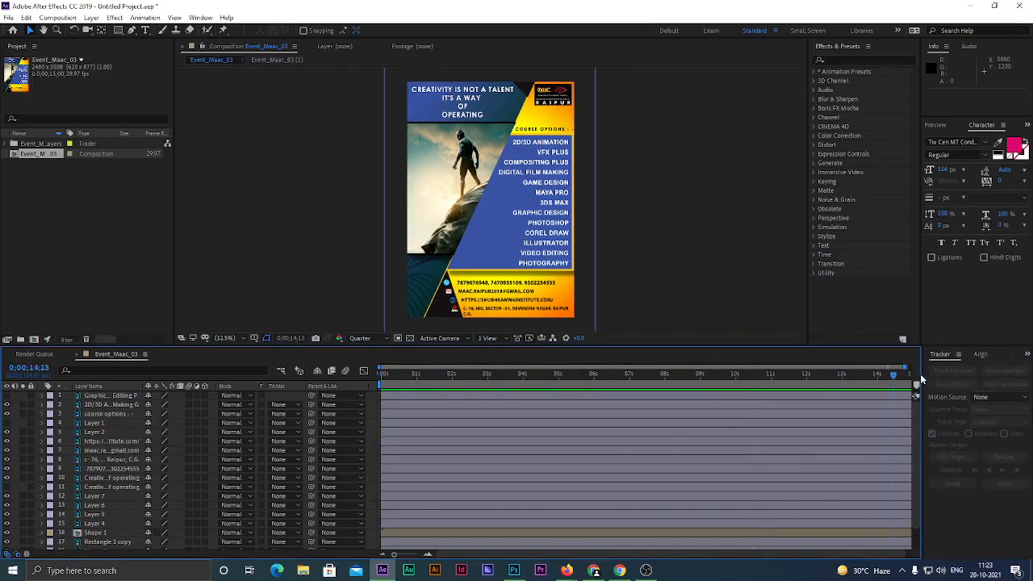
key("Home")
left_click(374, 336)
left_click(365, 414)
left_click(647, 570)
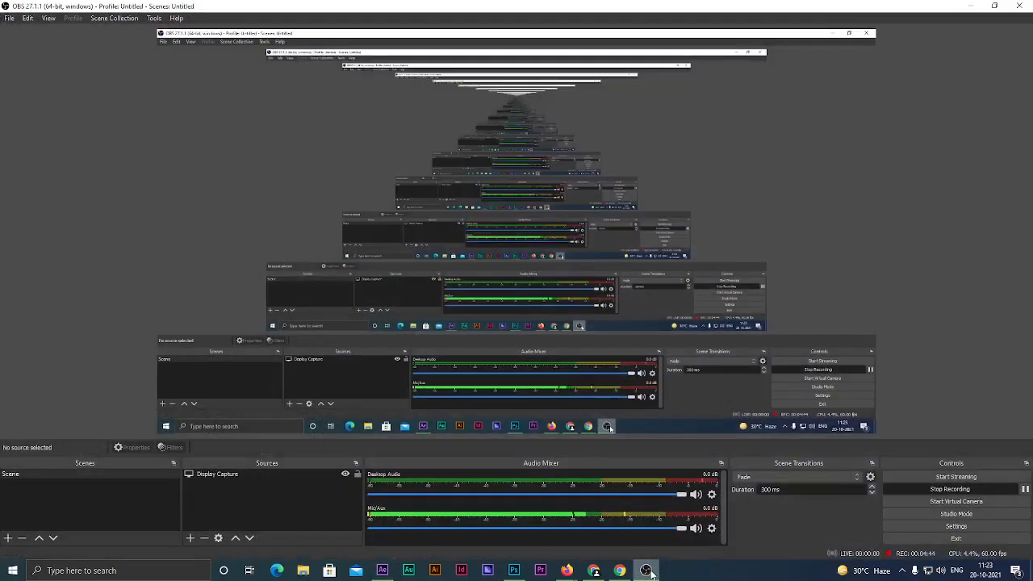
left_click(647, 571)
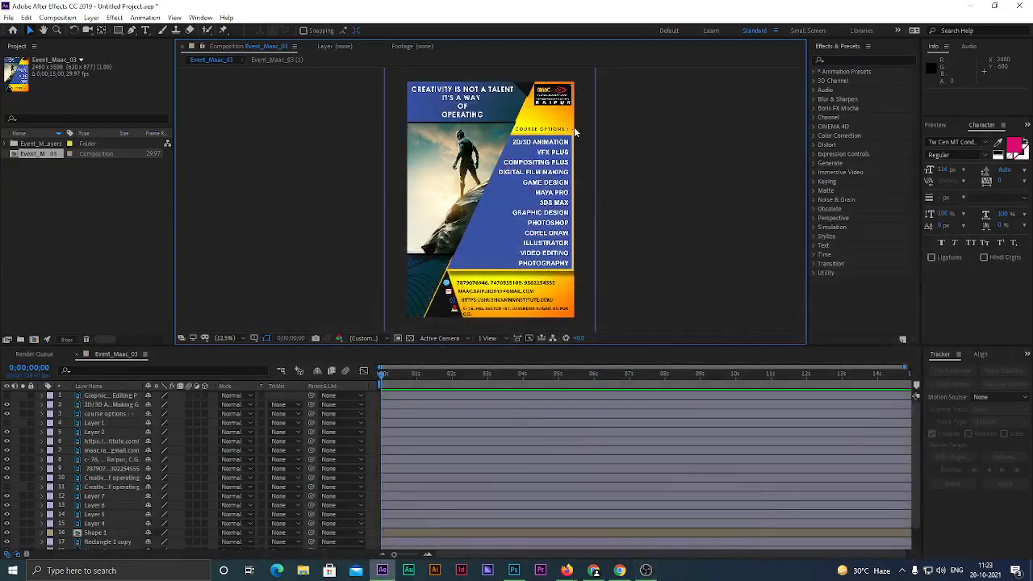
Examine the imported poster at higher magnification, from the headline and course options down to the contact details
left_click(239, 339)
left_click(244, 359)
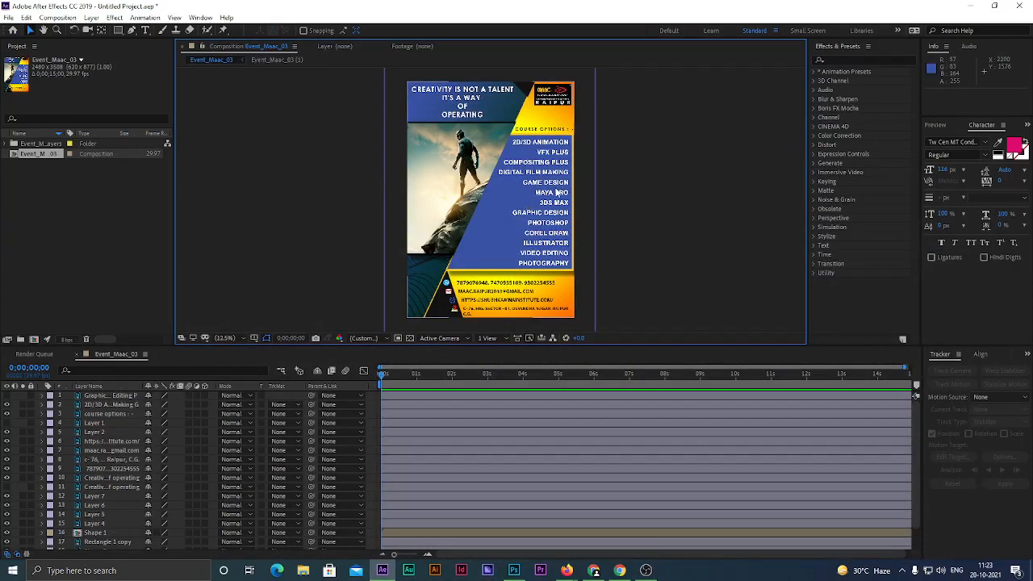
scroll(530, 120, "up", 4)
scroll(529, 121, "down", 4)
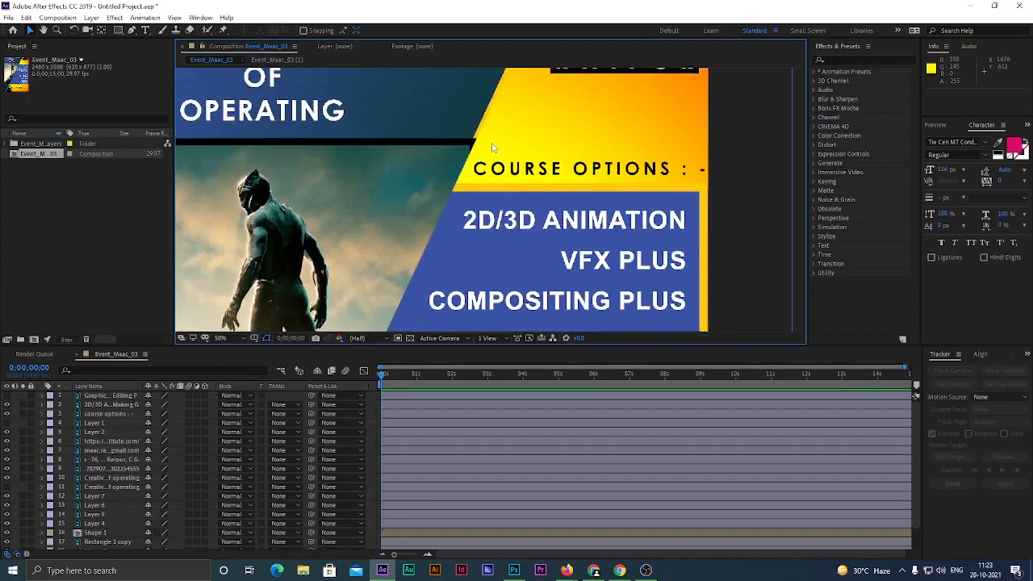
scroll(531, 138, "down", 2)
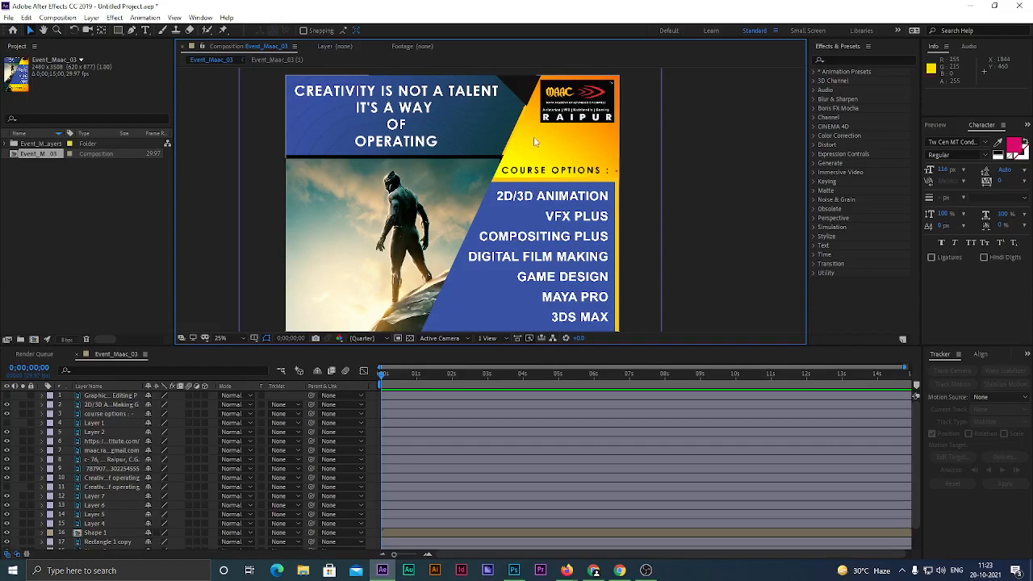
scroll(530, 142, "down", 1)
scroll(565, 185, "up", 1)
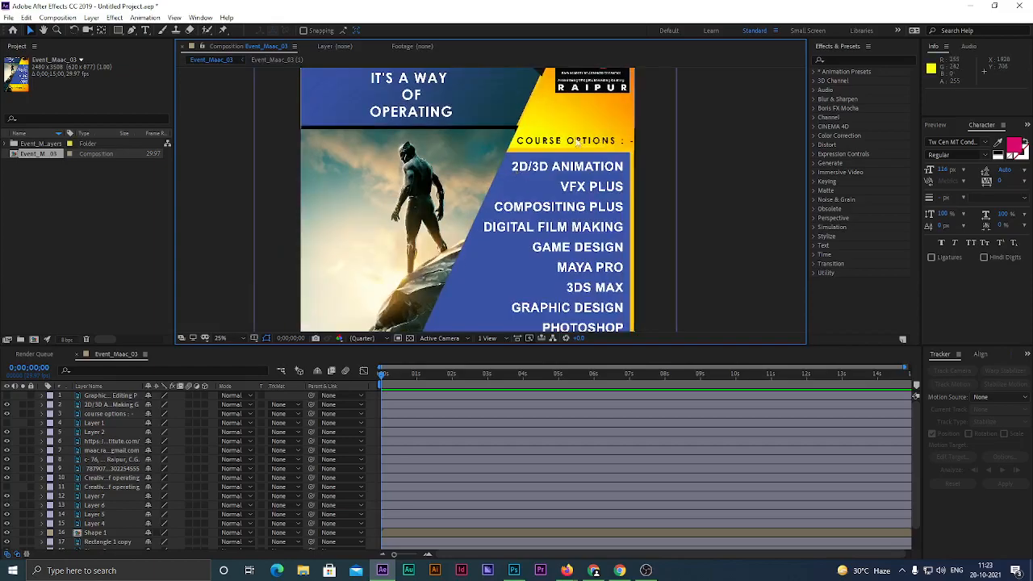
scroll(537, 276, "down", 4)
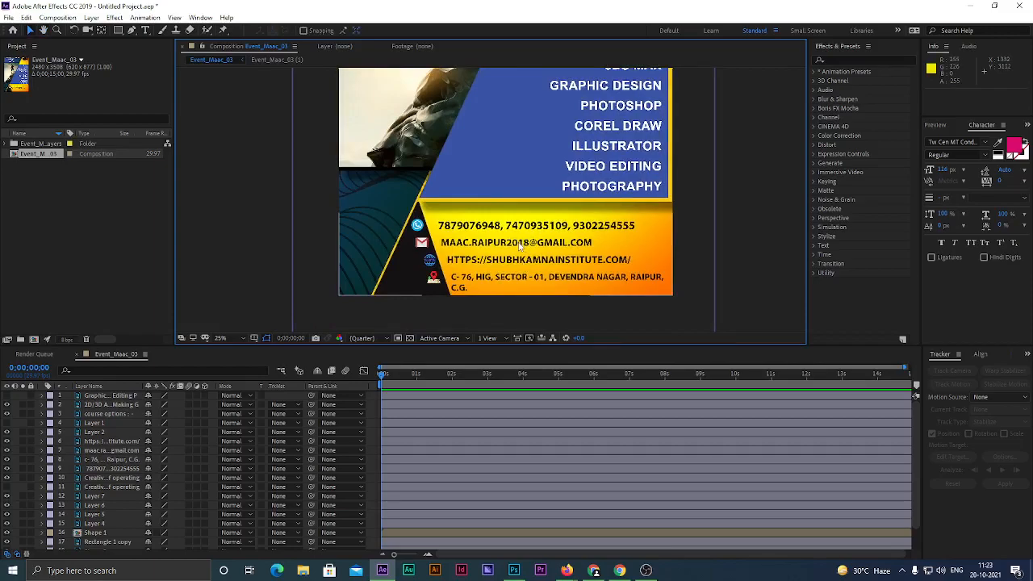
Hide and reshow the Rectangle 1 copy layer to identify its content in the poster
scroll(119, 520, "down", 2)
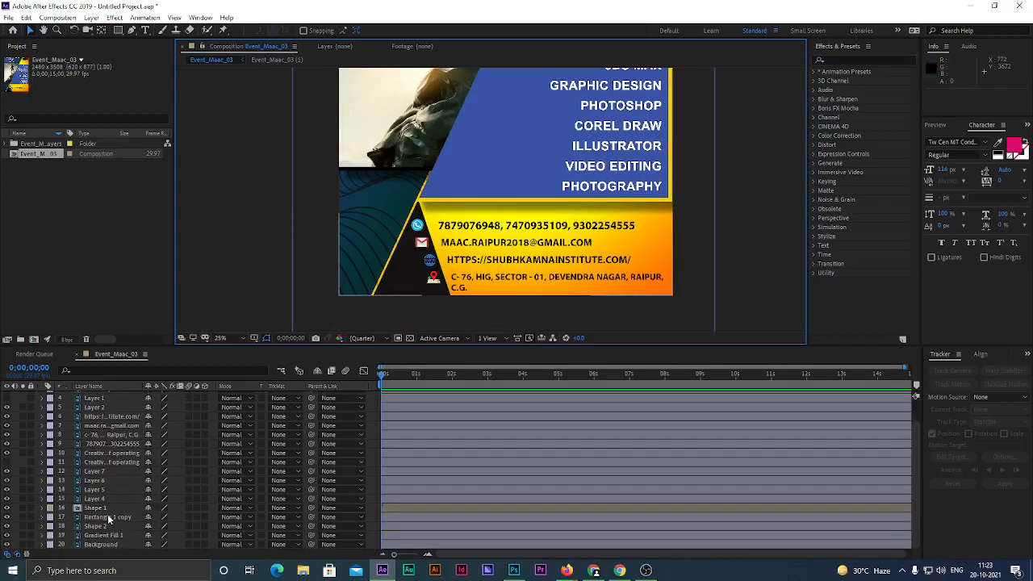
left_click(104, 518)
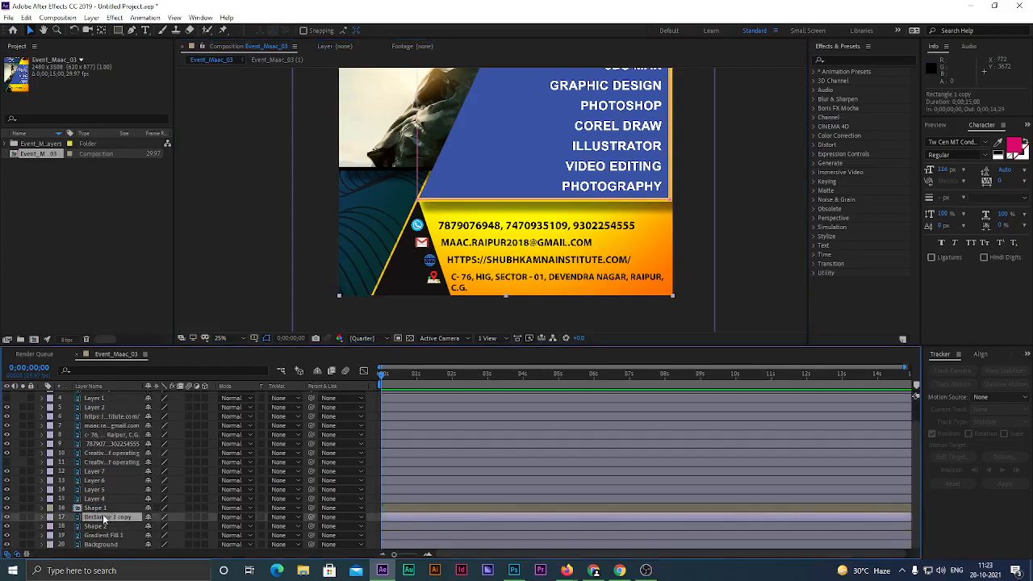
left_click(8, 517)
left_click(7, 517)
Hide and reshow the Shape 1 layer to identify its content, and open its nested composition
left_click(92, 508)
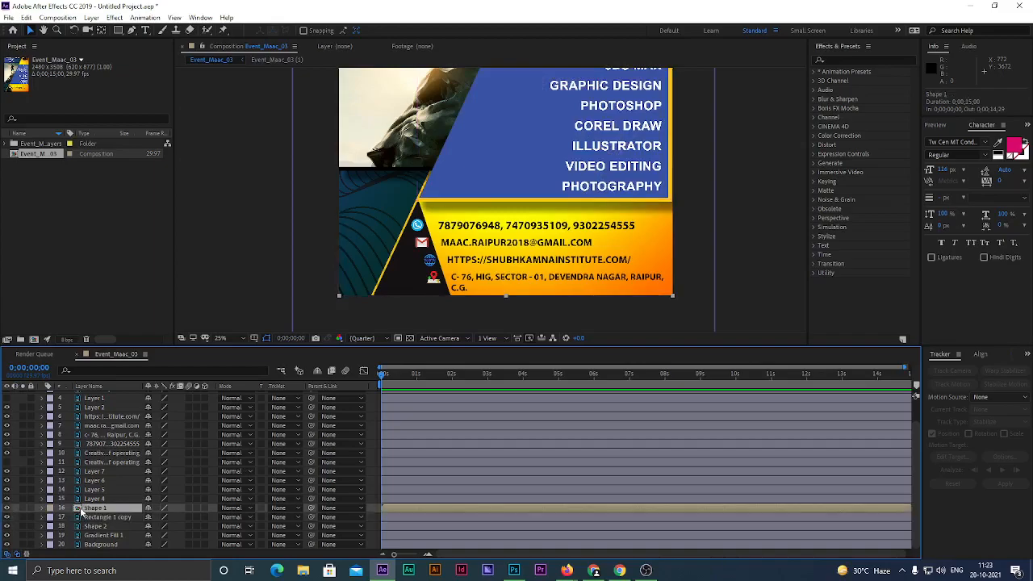
left_click(8, 508)
left_click(9, 508)
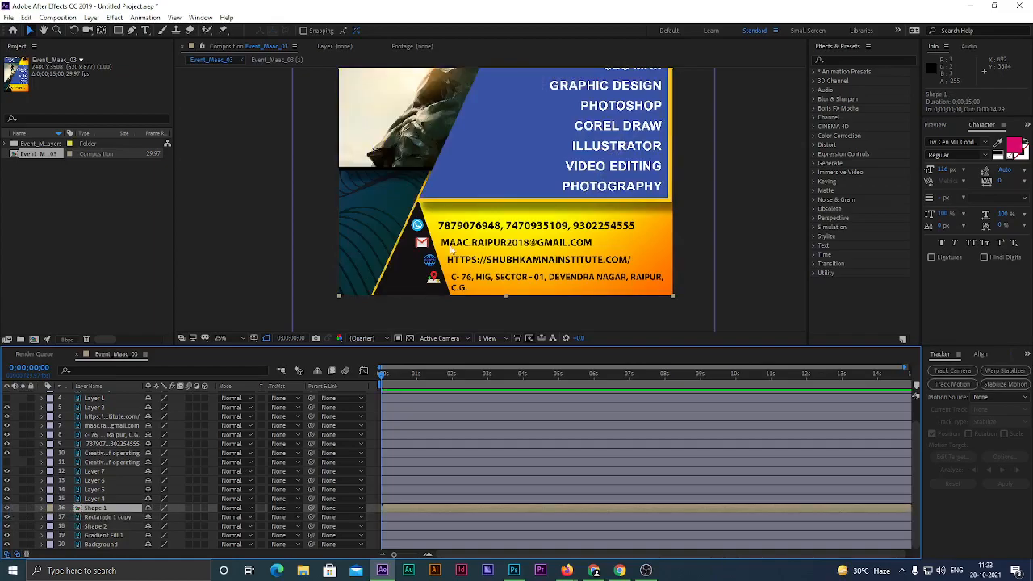
left_click_drag(492, 164, 529, 214)
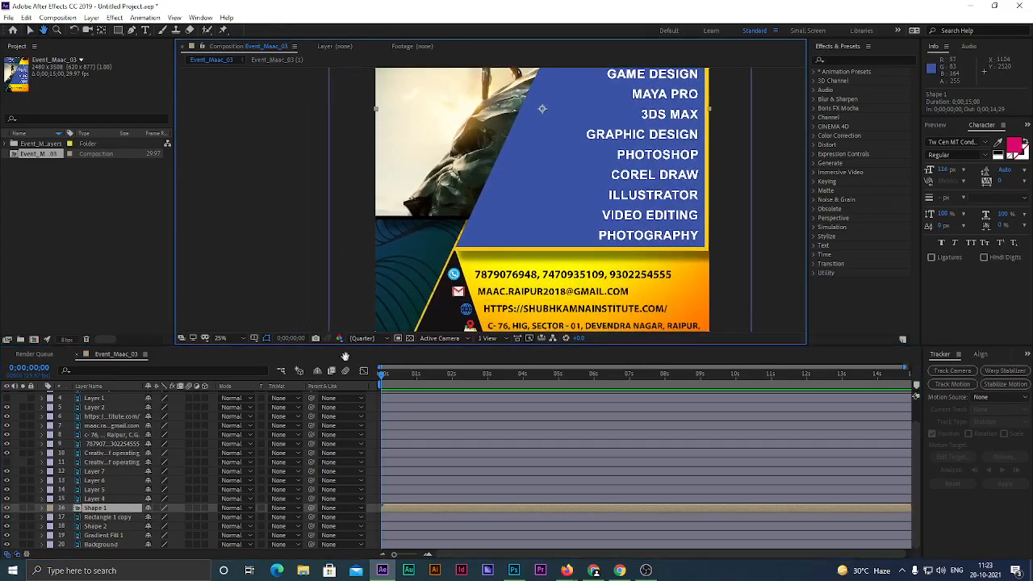
double_click(75, 512)
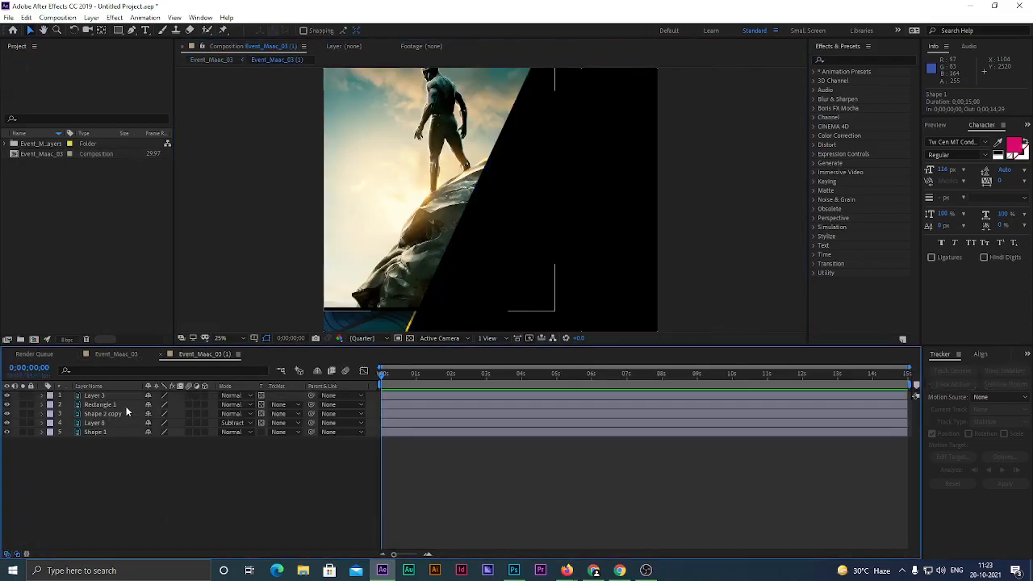
Go through the nested composition's five layers one by one, from Layer 3 down to Shape 1, to see their extents
left_click(98, 396)
left_click(98, 404)
left_click(98, 414)
left_click(97, 422)
left_click(95, 432)
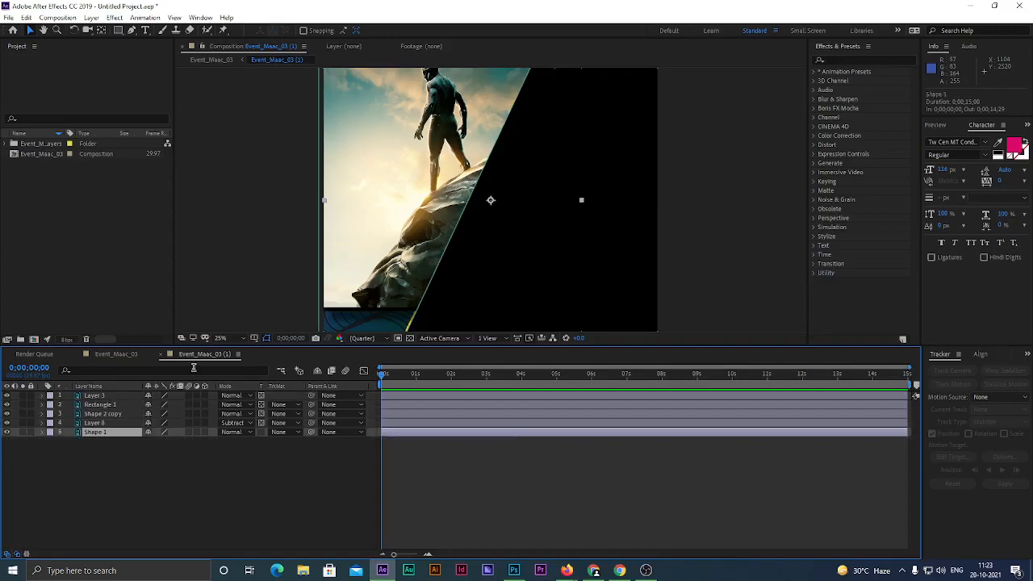
Return to the main Event_Maac_03 composition and reopen the nested composition from its Shape 1 layer
left_click(121, 355)
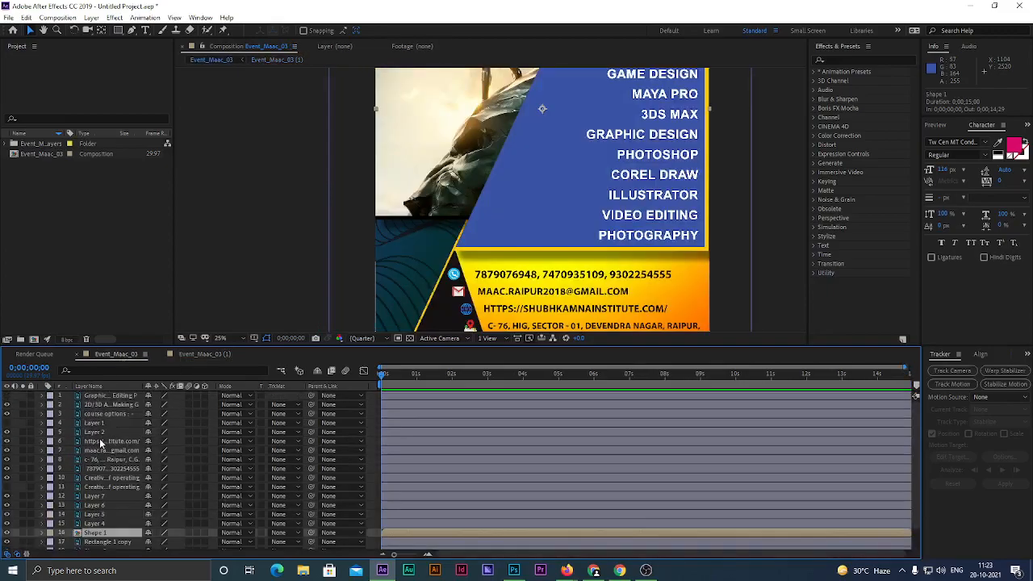
left_click(321, 274)
double_click(100, 533)
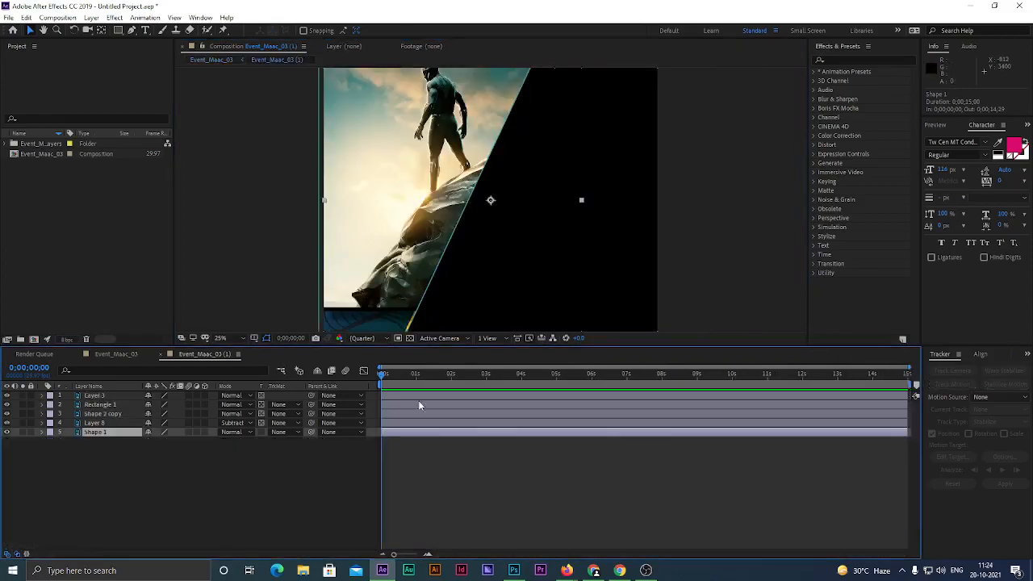
Hide and reshow Layer 3 in the nested composition to check its content, and select the Rectangle 1 layer
left_click(108, 397)
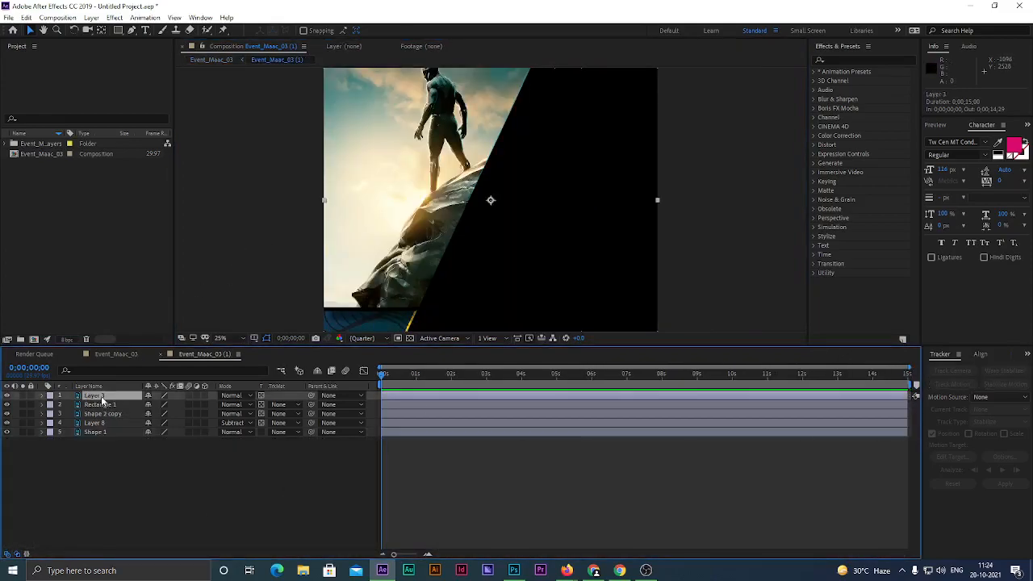
left_click(7, 395)
left_click(6, 395)
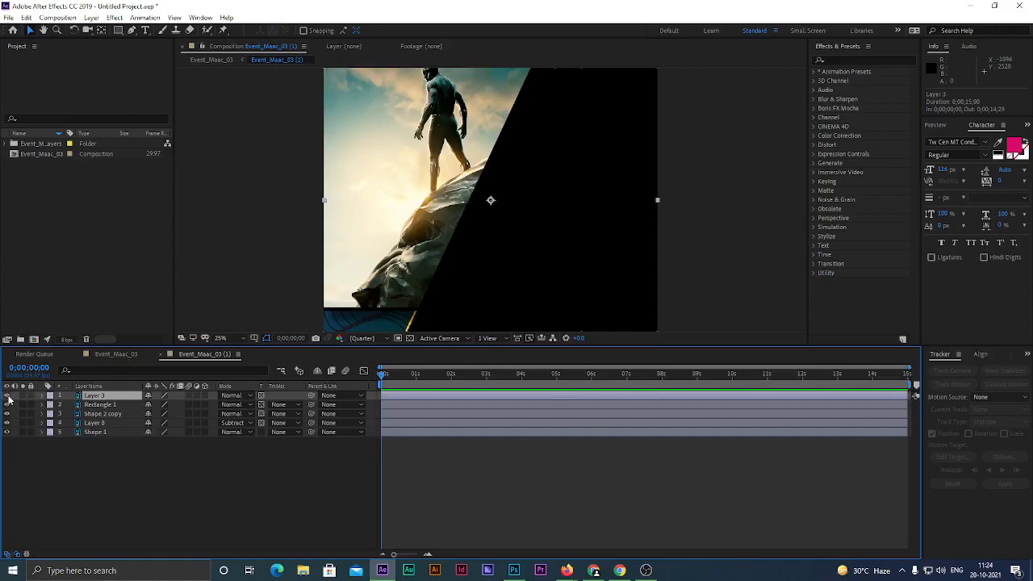
left_click(101, 405)
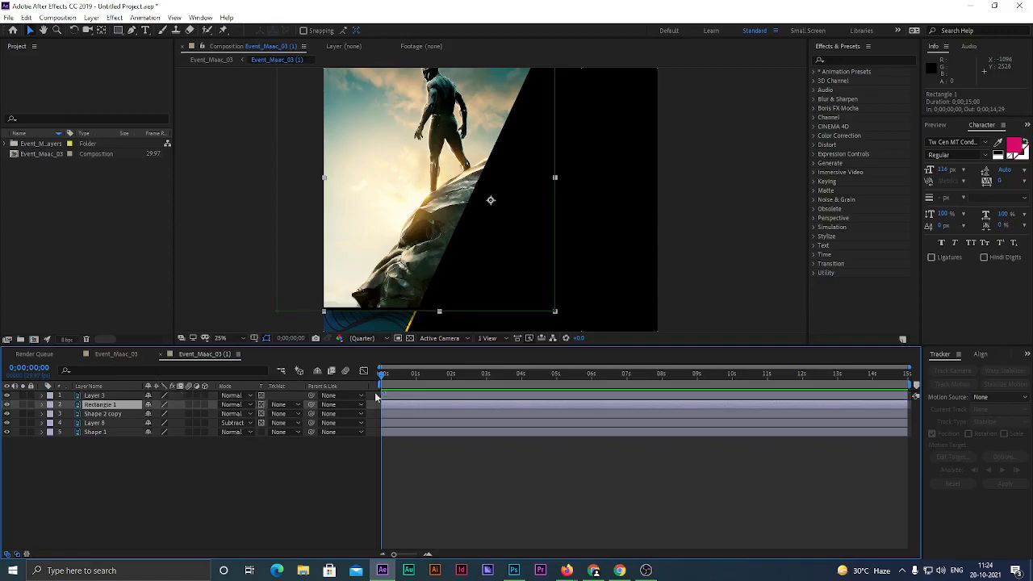
Go back to the main Event_Maac_03 composition and select all its layers, from the first text layer down to Background
left_click(122, 353)
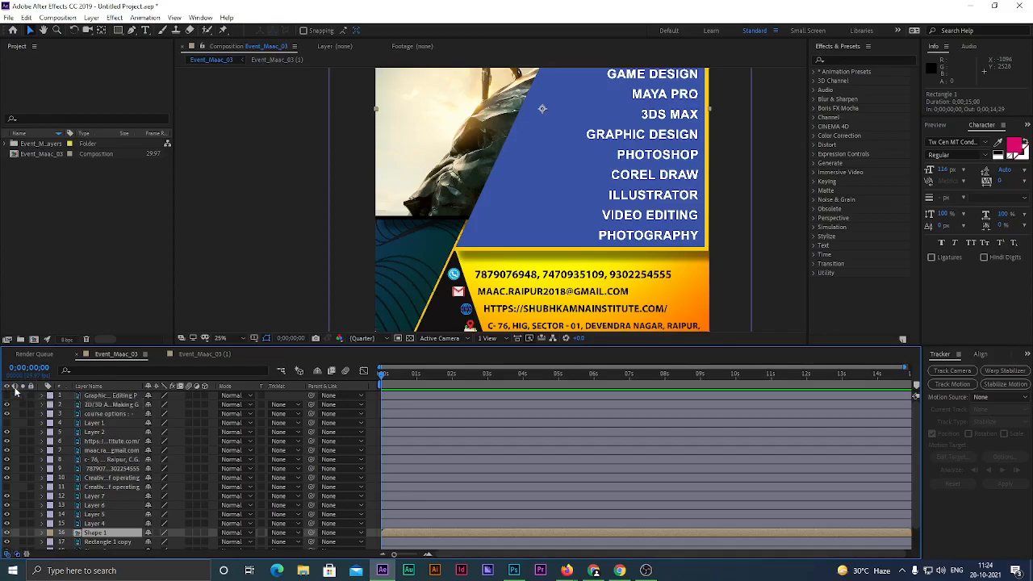
left_click(104, 397)
scroll(115, 482, "down", 2)
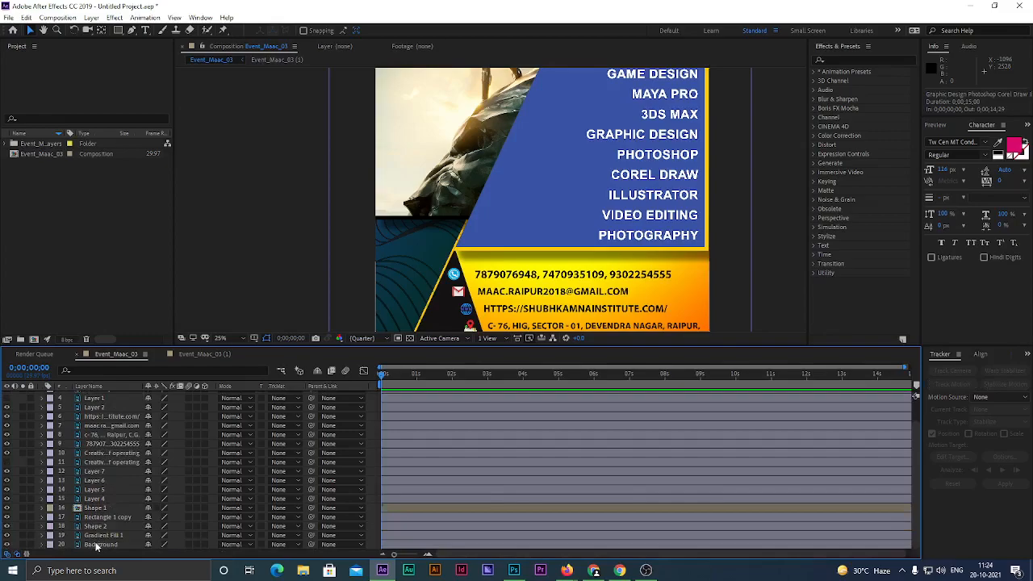
scroll(66, 462, "up", 2)
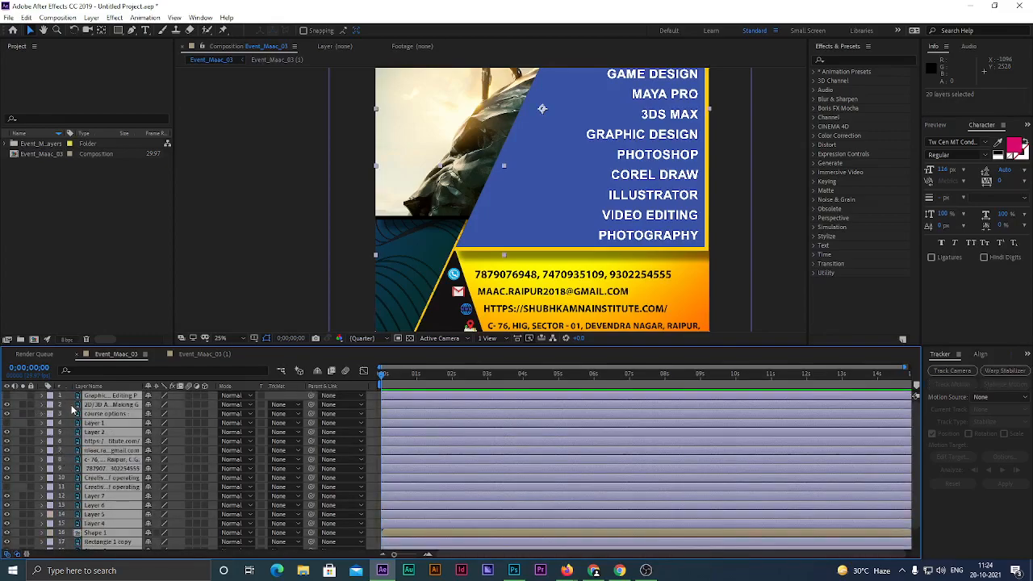
Solo the 2D/3D Animation text layer to view it in isolation, and turn the solo off
left_click(23, 402)
left_click(23, 404)
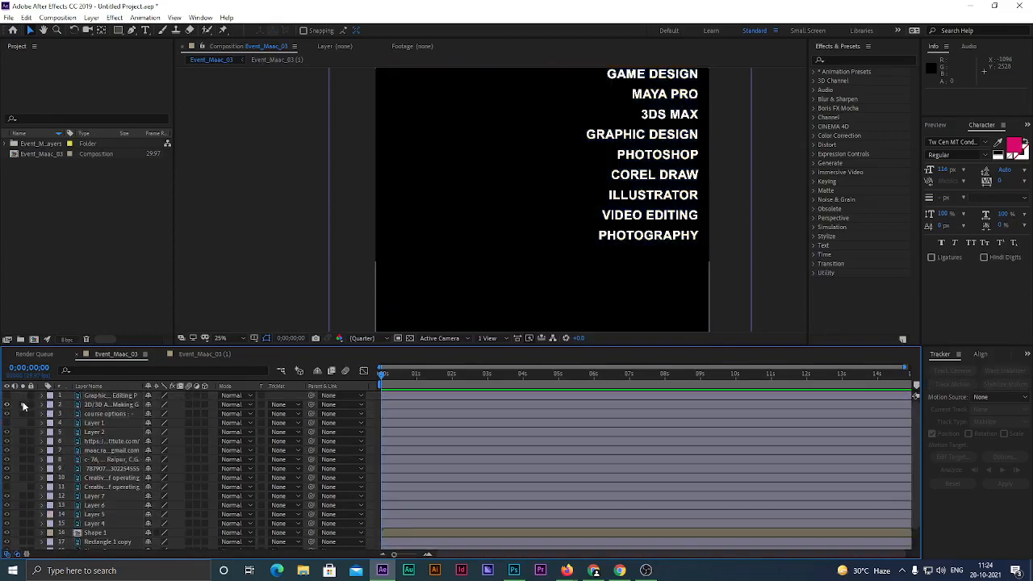
left_click(23, 404)
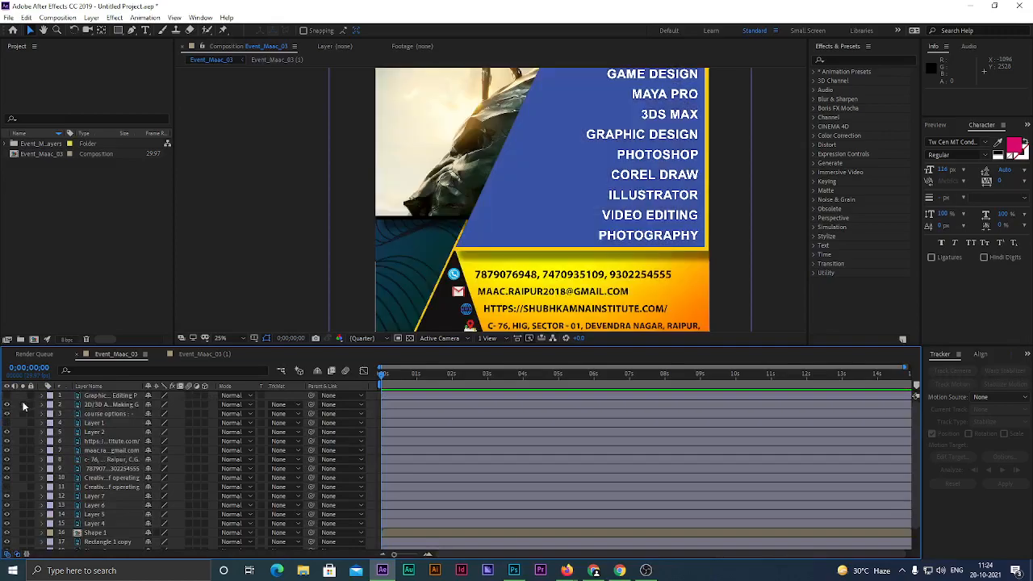
Bring the poster's Course Options heading into view, and solo and unsolo the course options layer to check it
left_click(96, 414)
left_click_drag(615, 94, 571, 281)
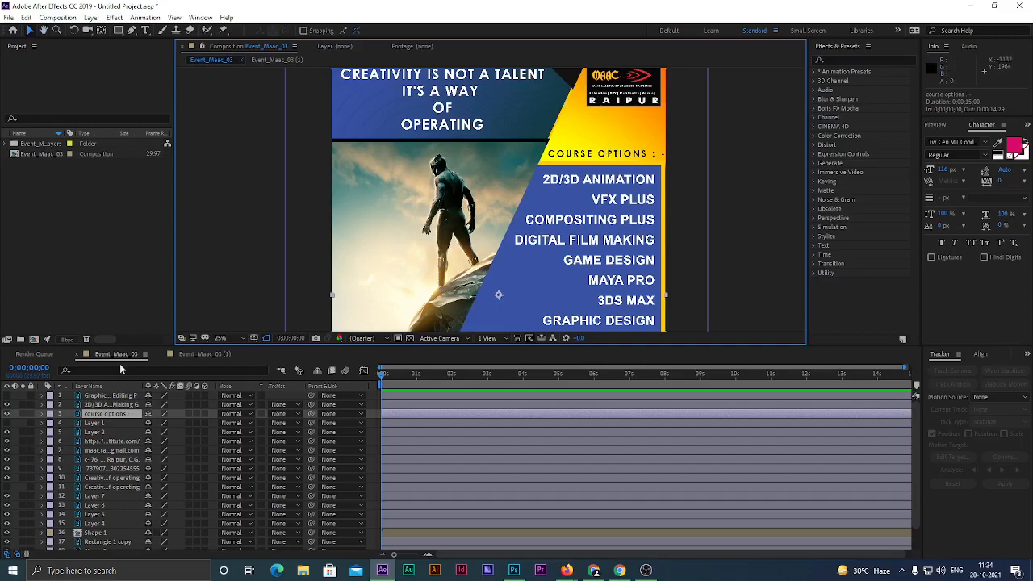
left_click(23, 414)
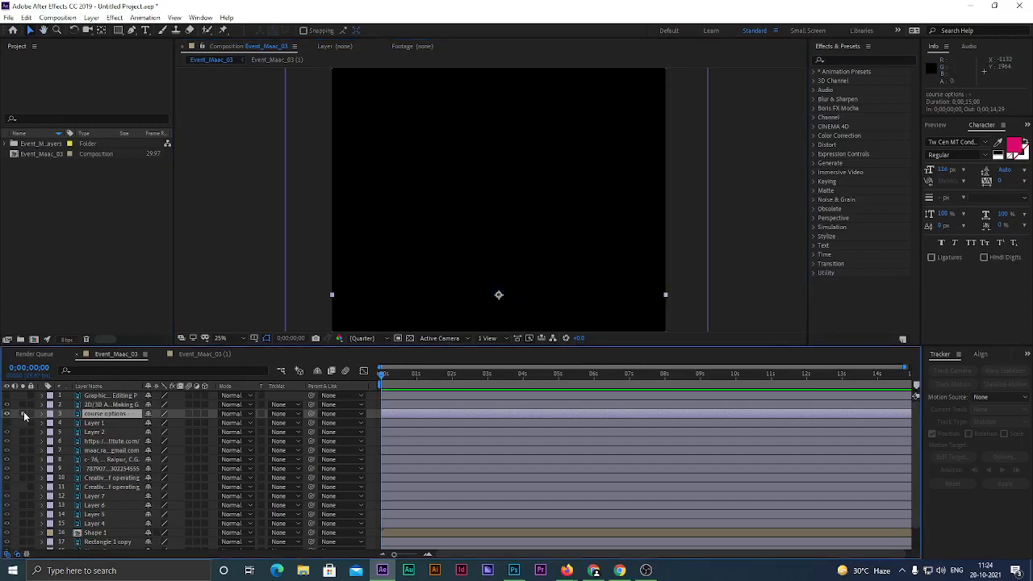
left_click(24, 413)
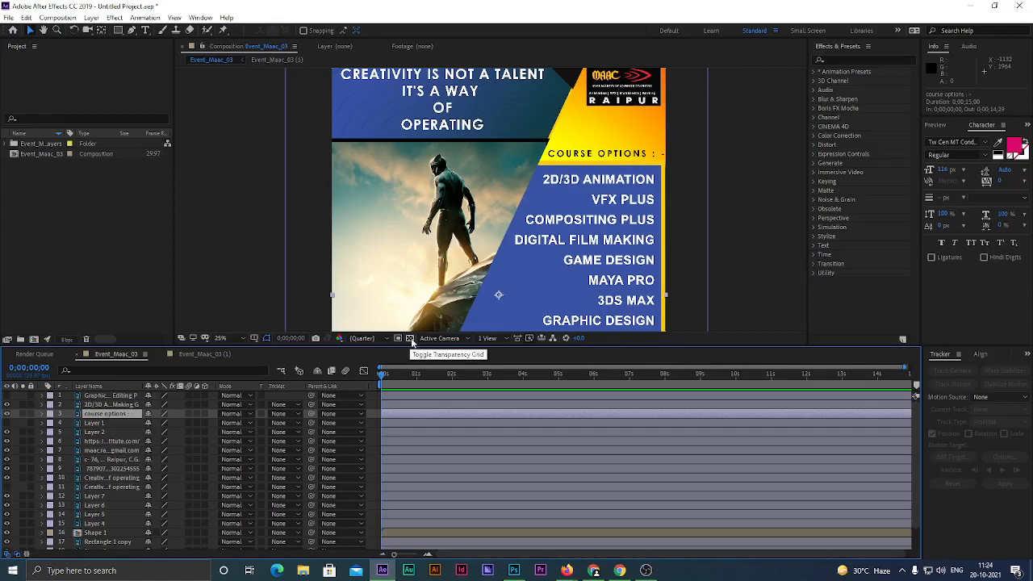
Turn on the transparency grid and solo the course options layer to compare it with and without the grid, ending the solo
left_click(410, 339)
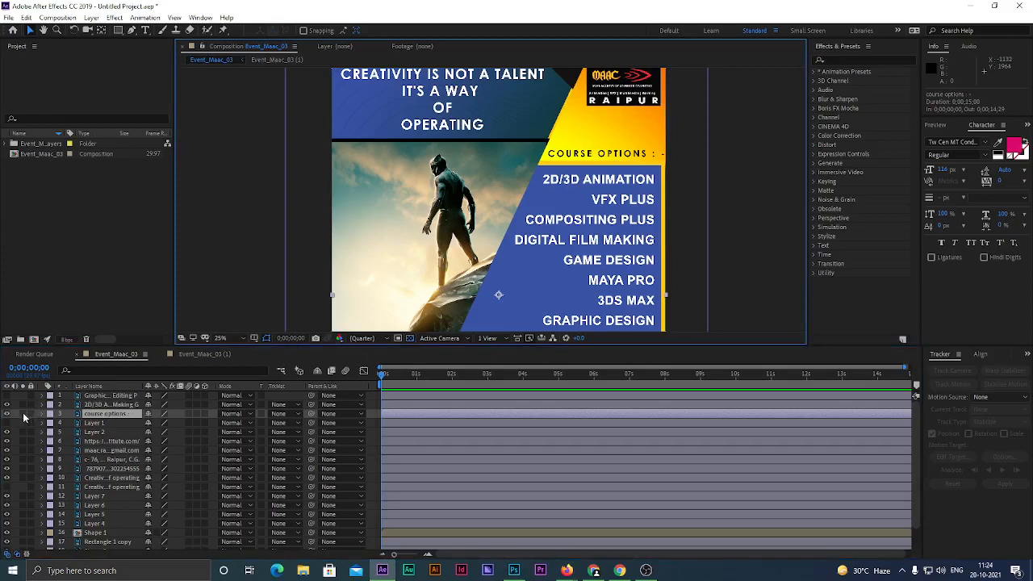
left_click(24, 414)
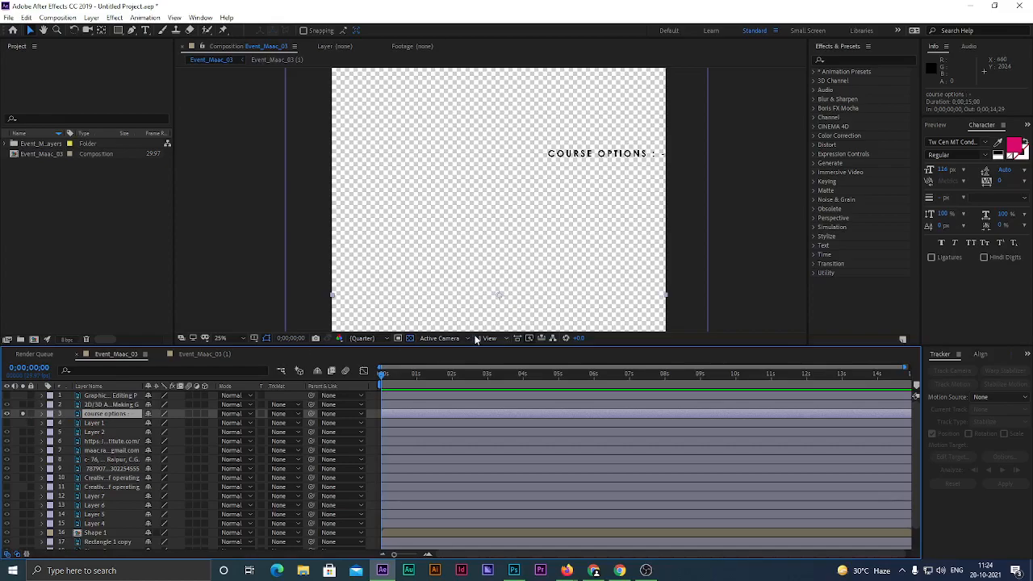
left_click(410, 338)
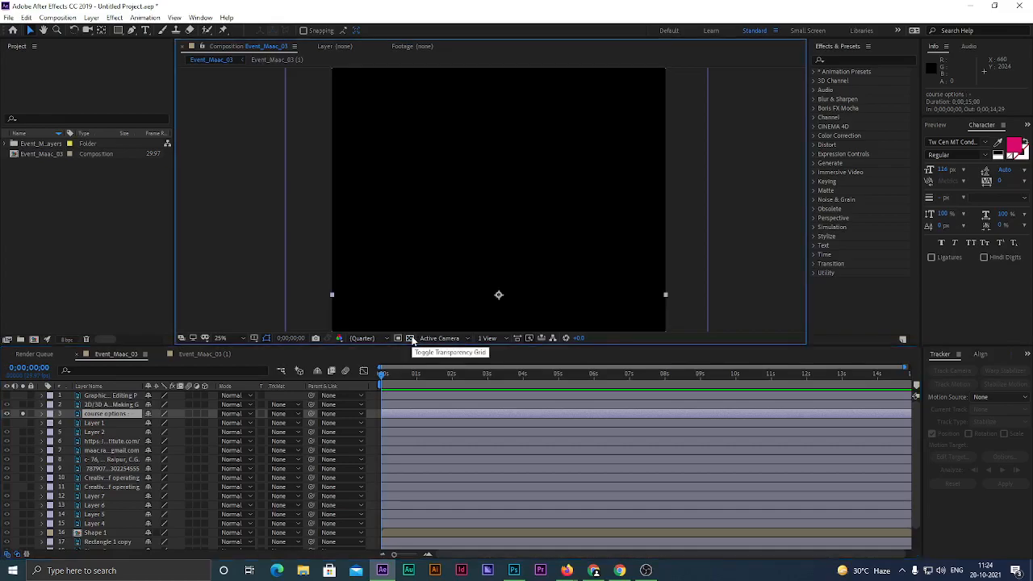
left_click(410, 338)
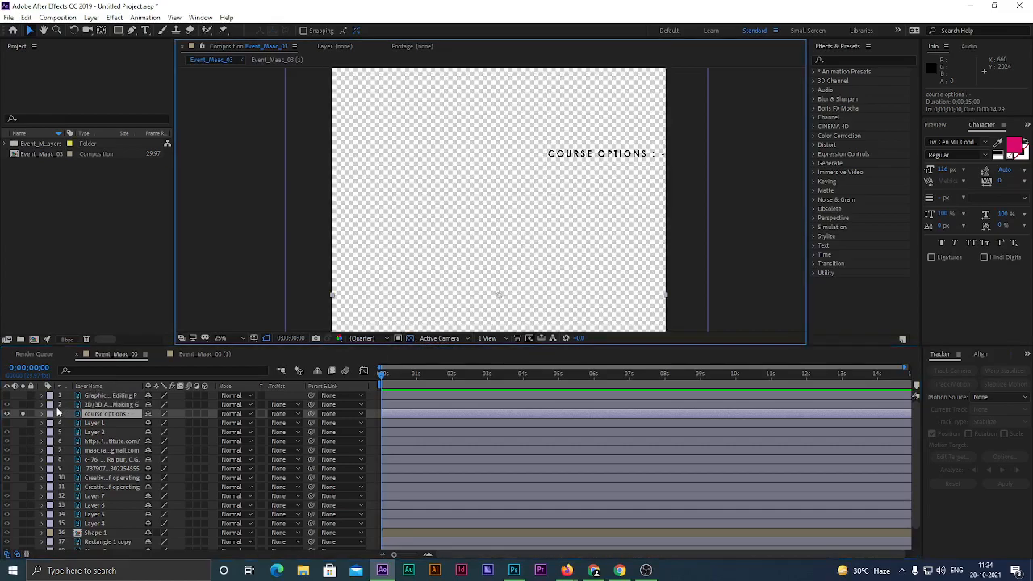
left_click(25, 415)
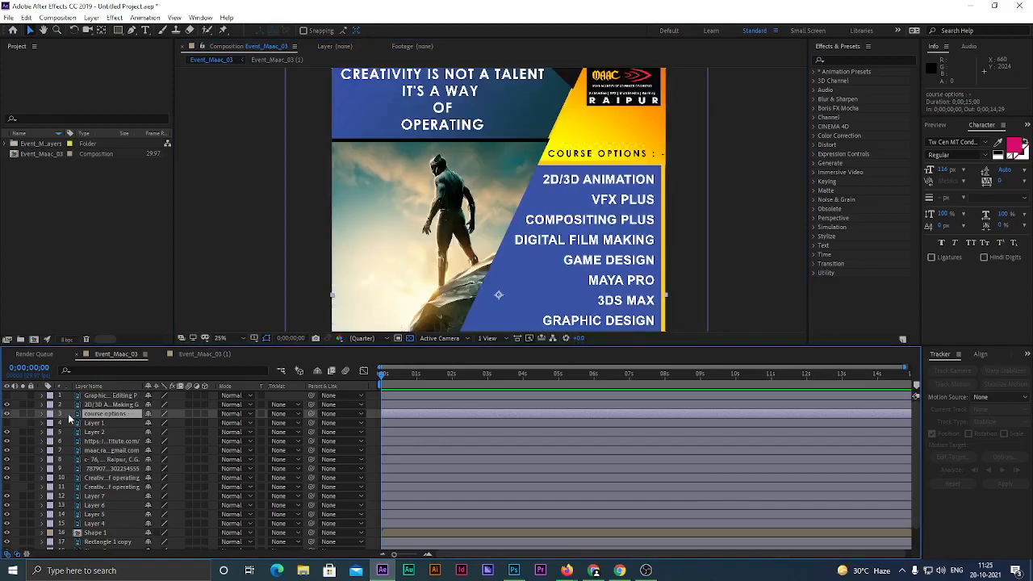
right_click(68, 417)
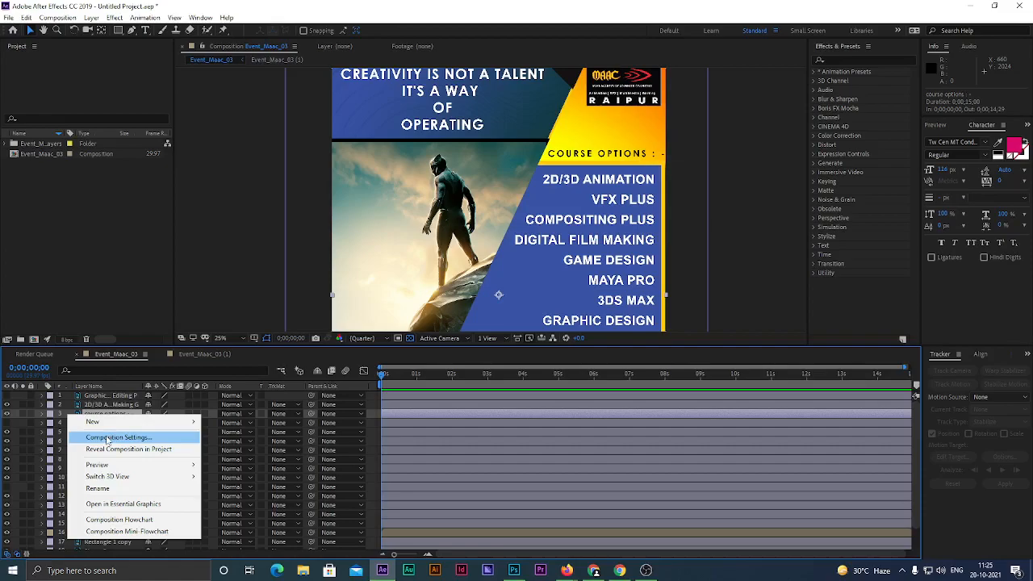
left_click(65, 406)
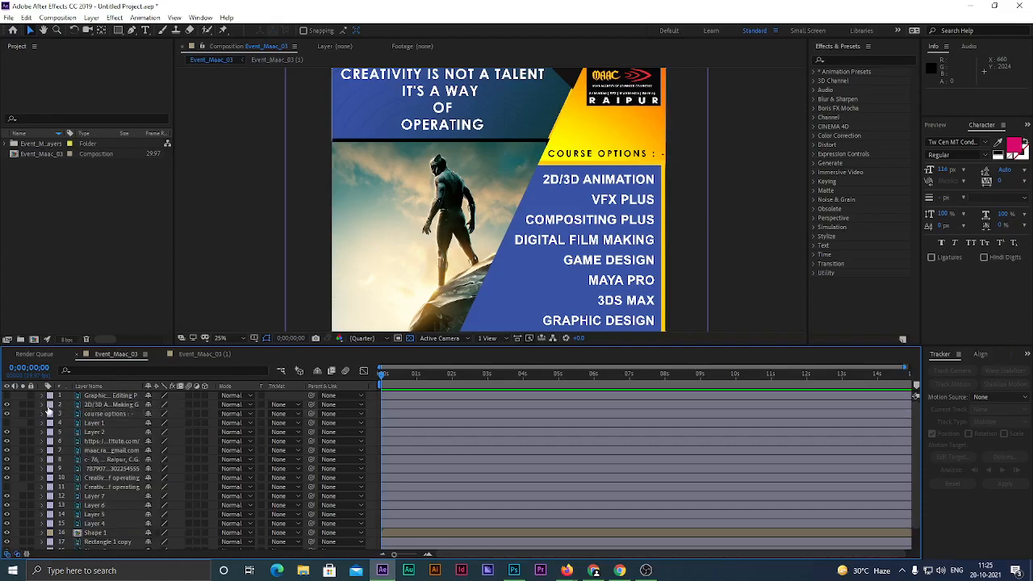
left_click(31, 406)
Set the Event_Maac_03 composition's resolution to Full in its composition settings
right_click(65, 405)
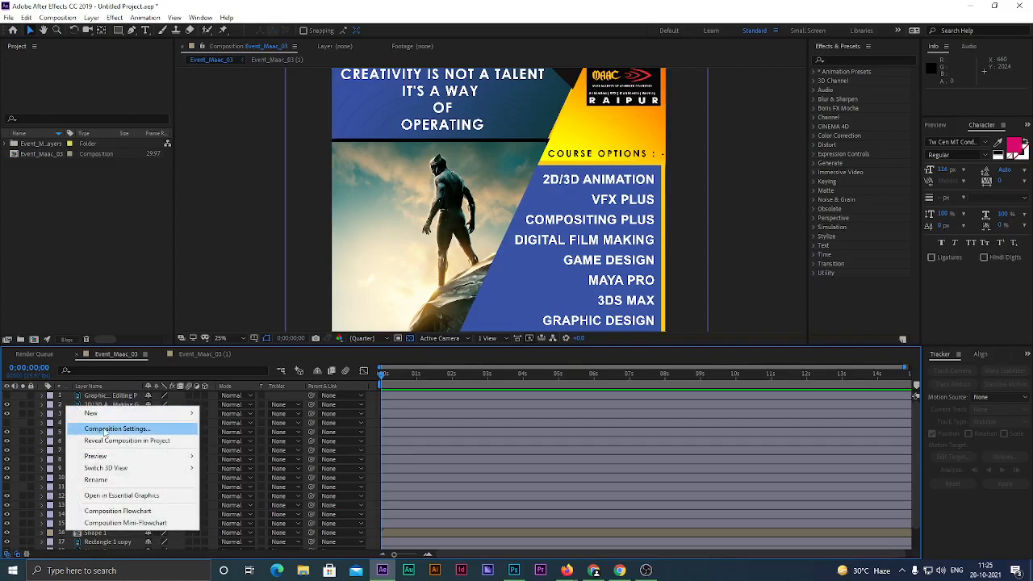
left_click(99, 430)
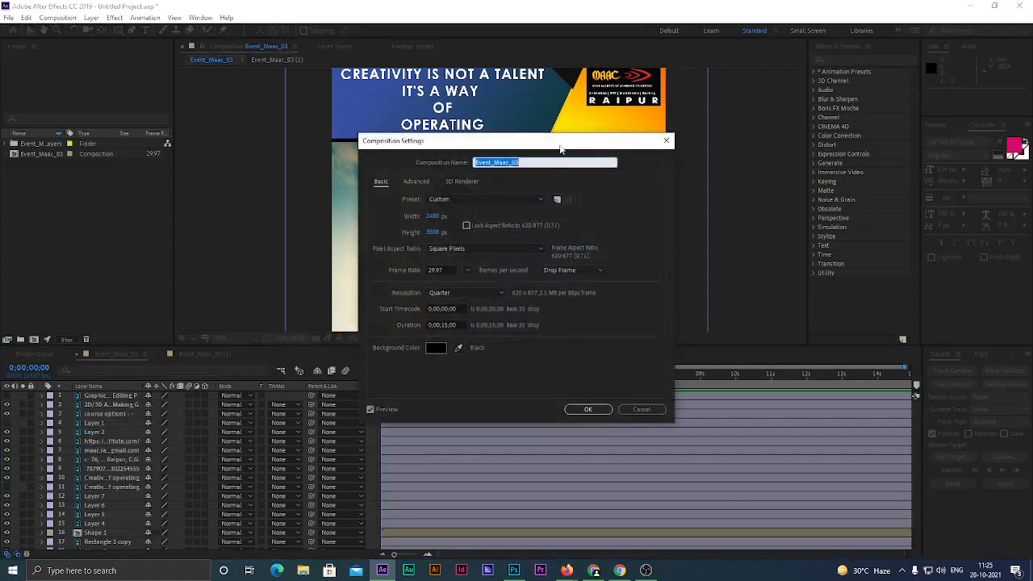
left_click_drag(561, 147, 481, 168)
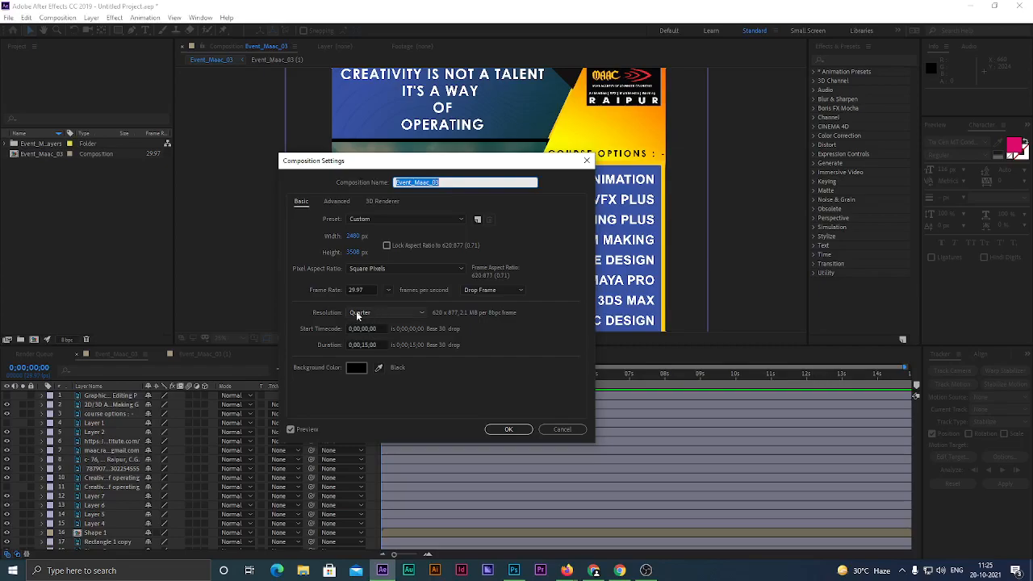
left_click(379, 312)
left_click(376, 323)
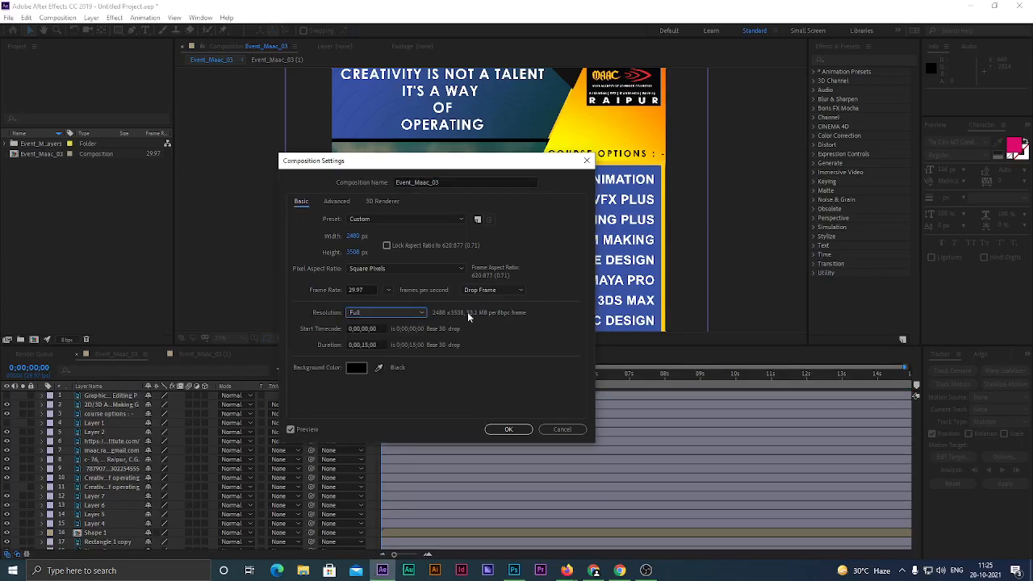
left_click(500, 431)
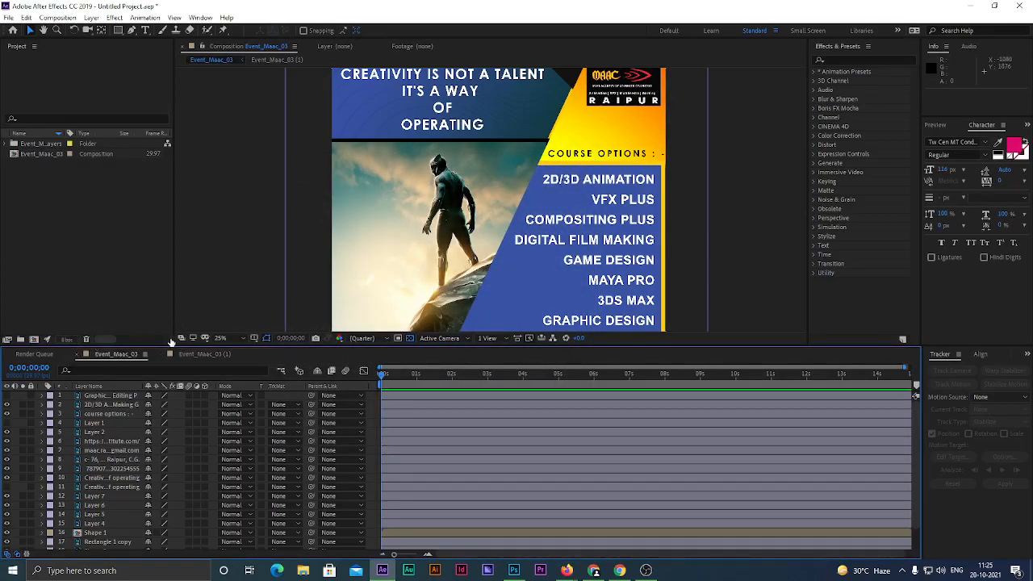
View the poster fitted to the viewer and at 50% magnification, and compare it with the original PSD in Photoshop before returning to After Effects
left_click(222, 338)
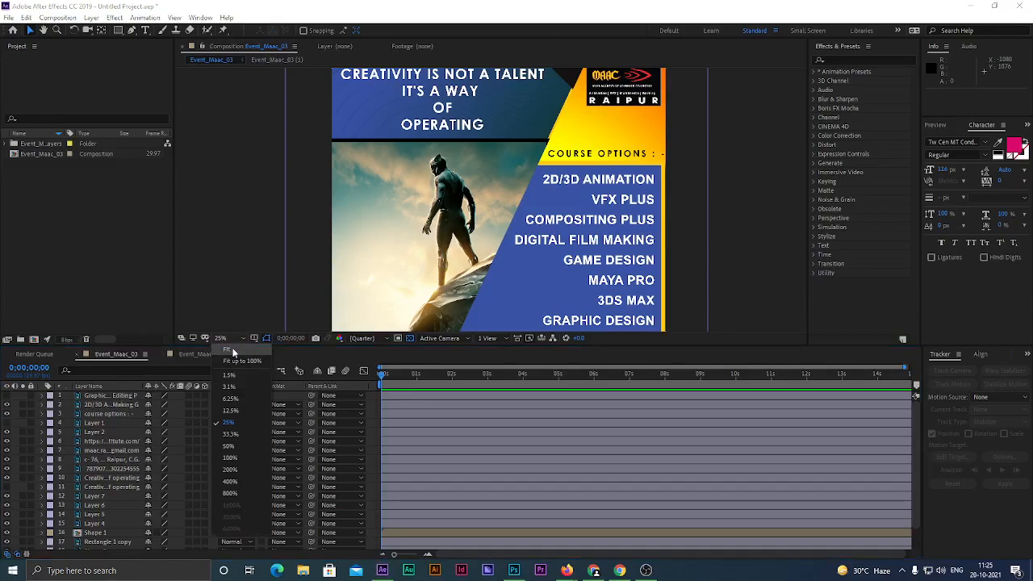
left_click(229, 350)
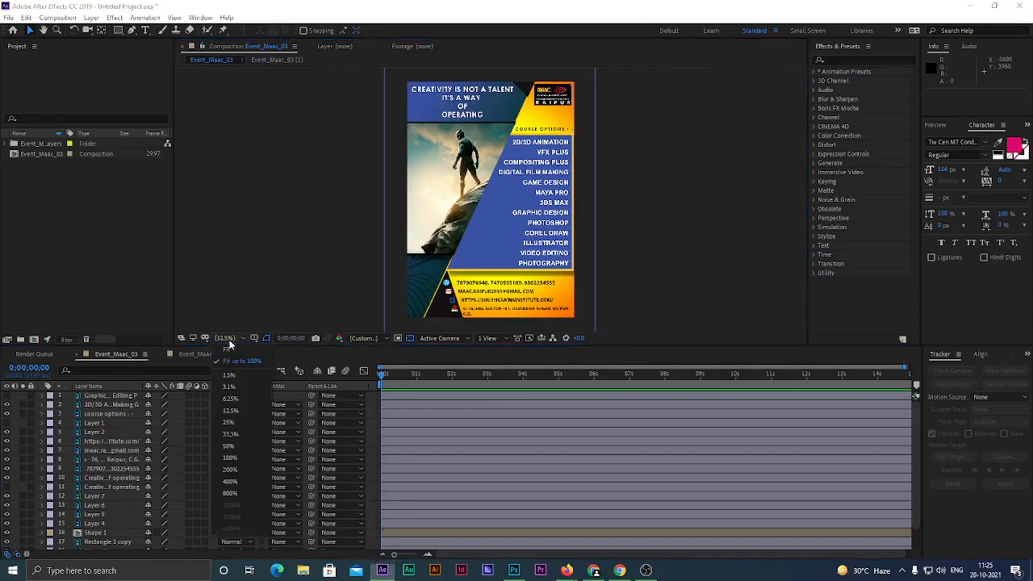
left_click(230, 446)
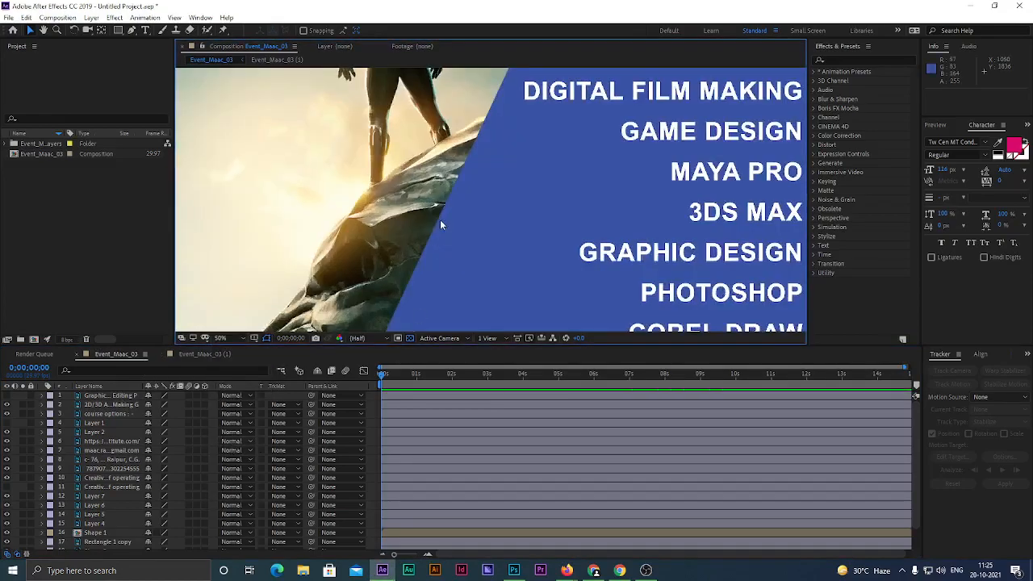
left_click(513, 570)
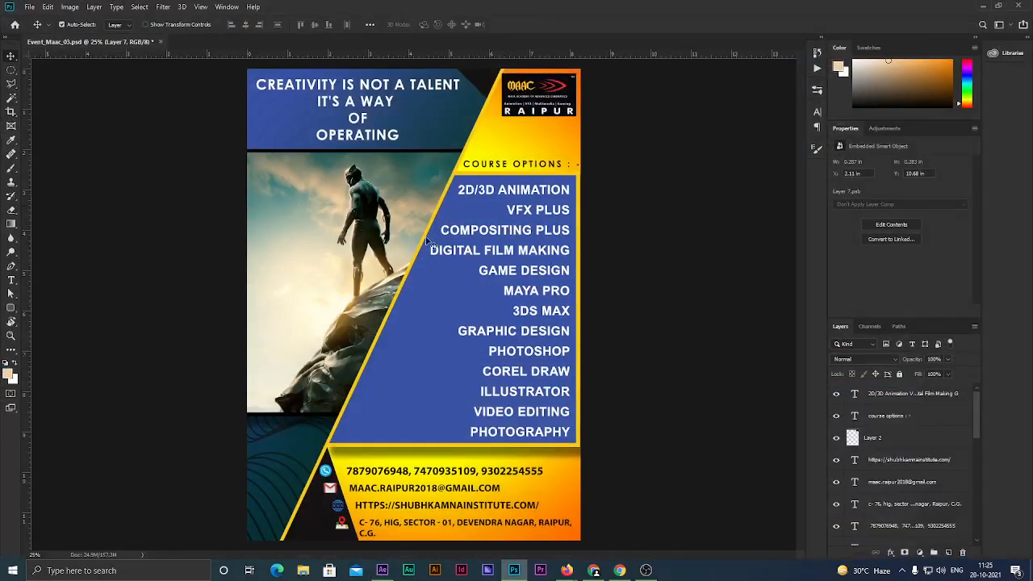
left_click(393, 570)
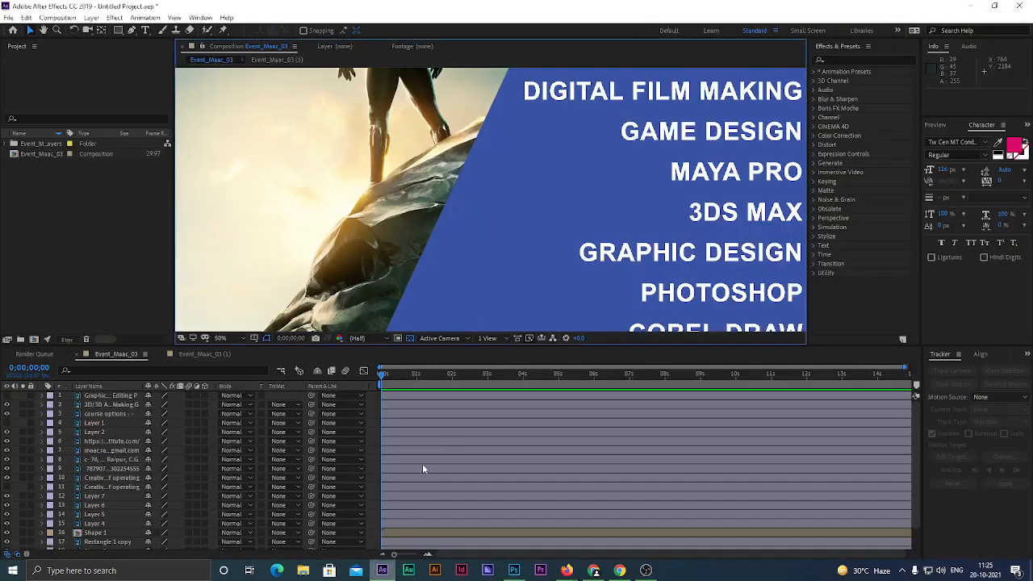
Select the Shape 1 layer and the hidden Creativity headline layer in turn, and show the whole poster at 12.5% magnification
scroll(119, 527, "down", 1)
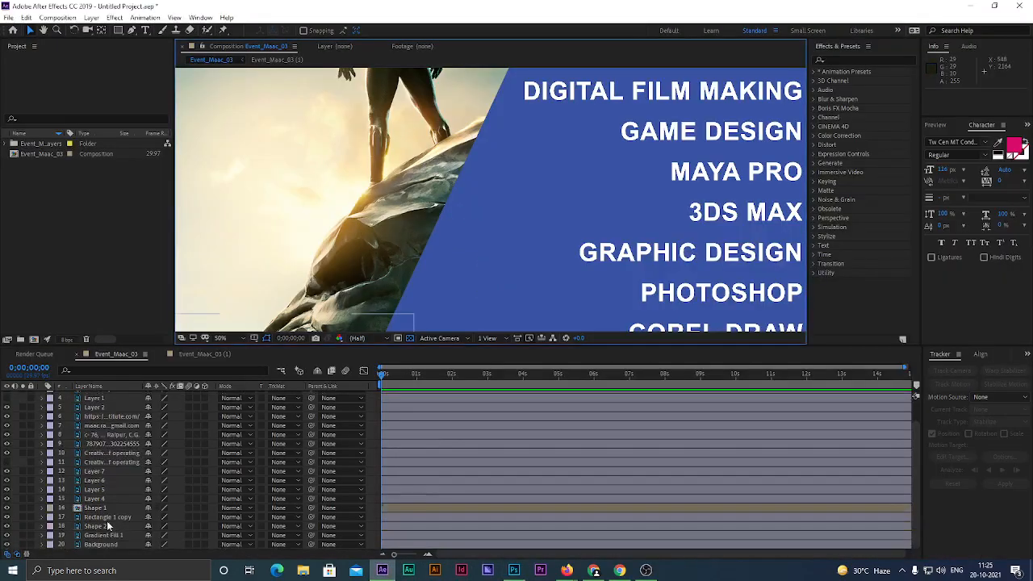
left_click(86, 508)
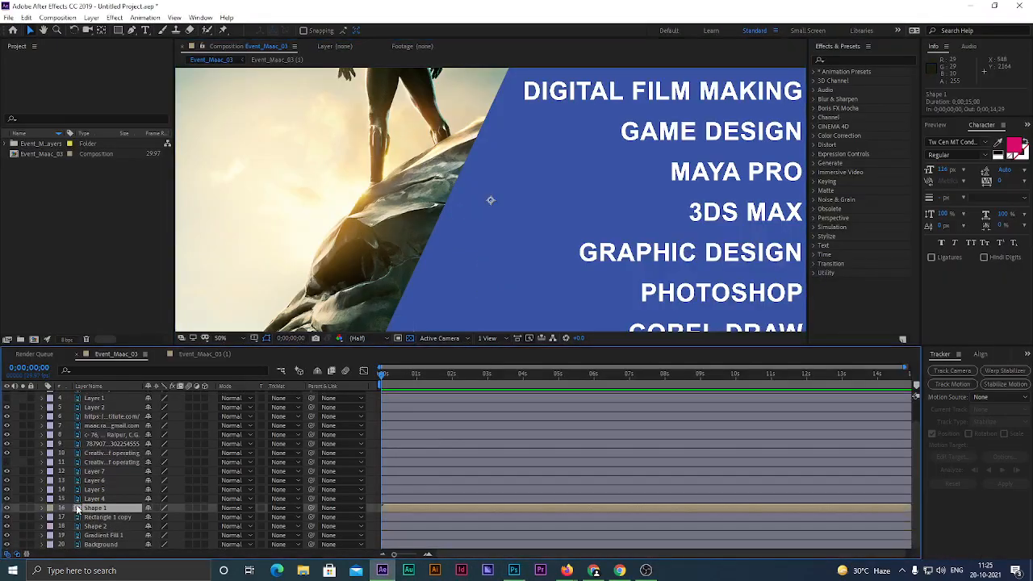
left_click(101, 463)
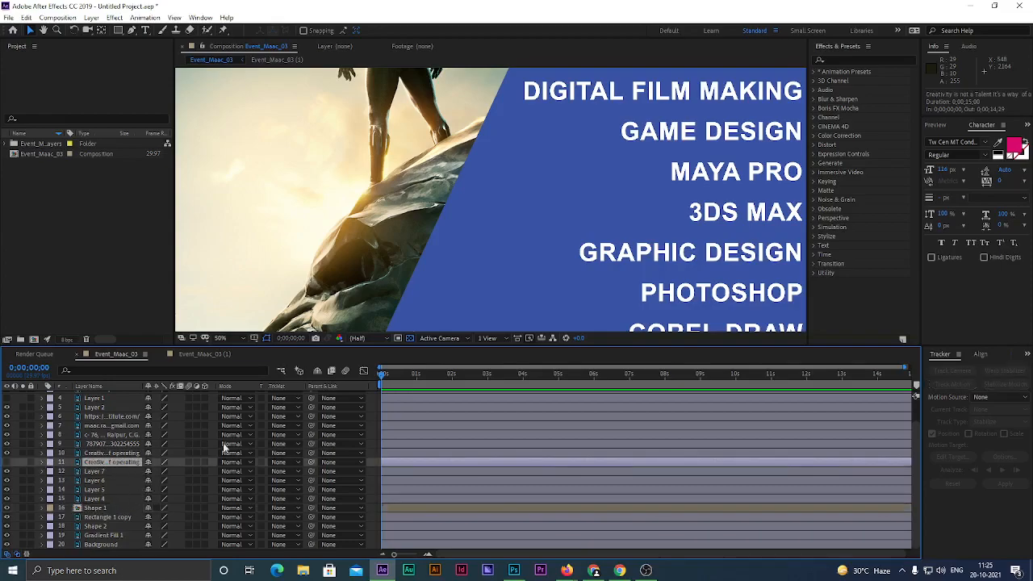
scroll(497, 253, "down", 4)
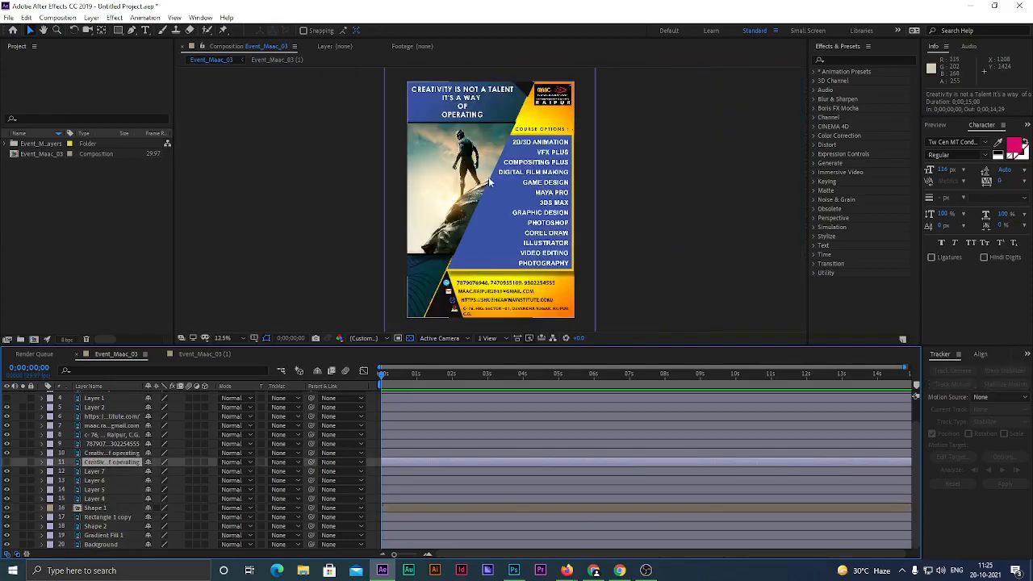
Open the nested Shape 1 composition and compare the Rectangle 1 photo with Preserve Underlying Transparency turned off and on
scroll(488, 177, "up", 3)
scroll(460, 195, "down", 3)
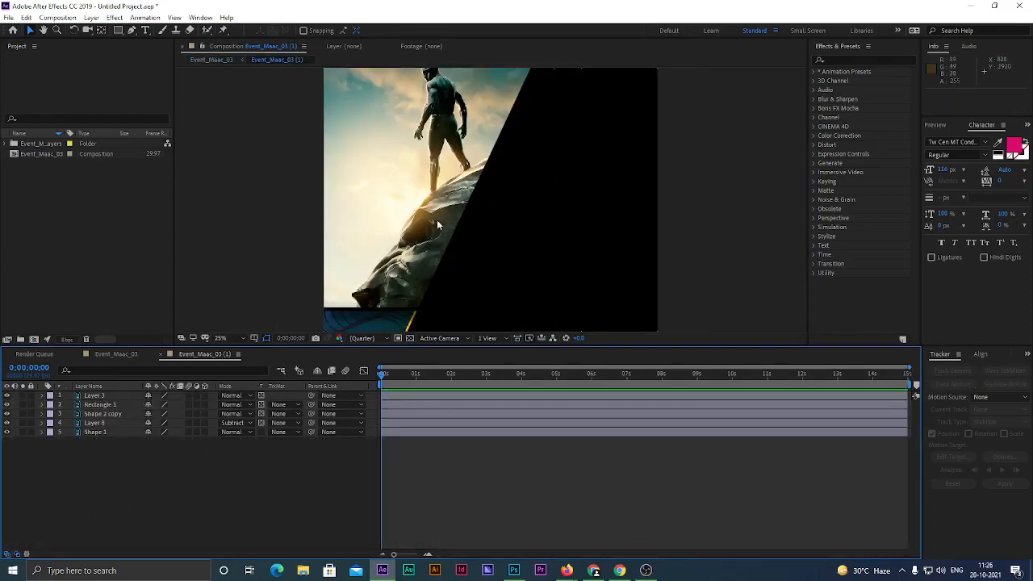
scroll(433, 230, "down", 1)
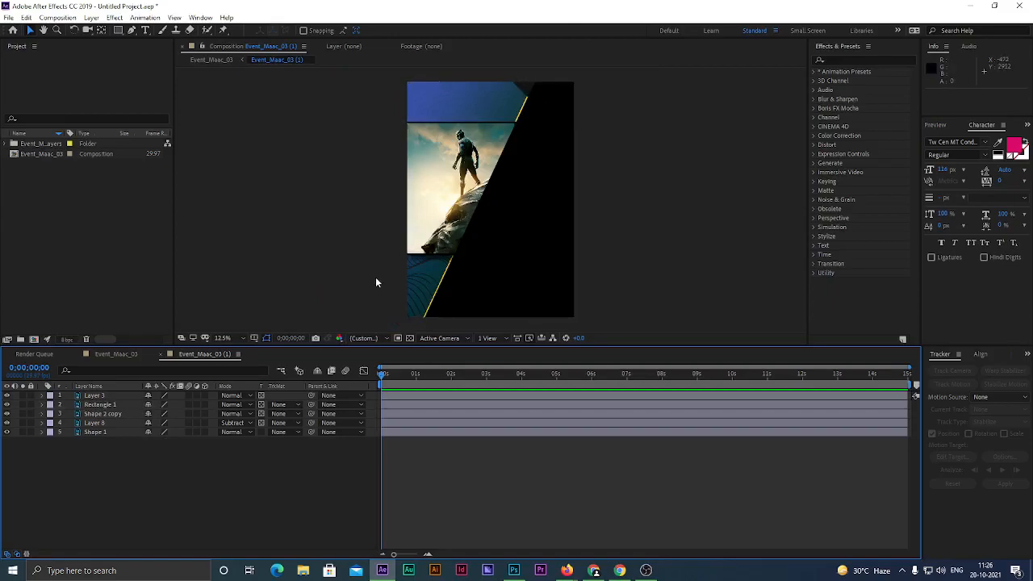
left_click(97, 404)
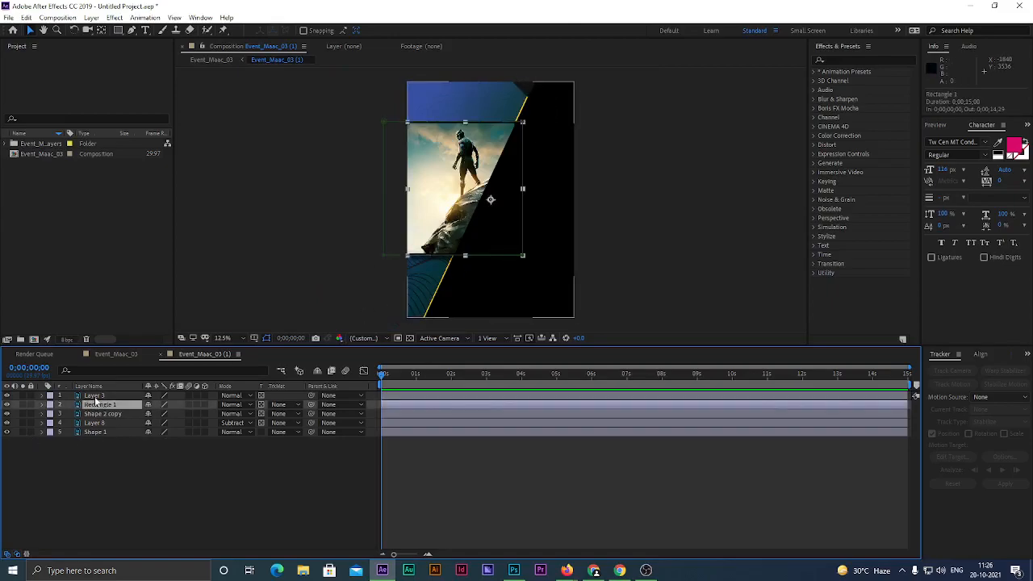
left_click(96, 396)
left_click(92, 405)
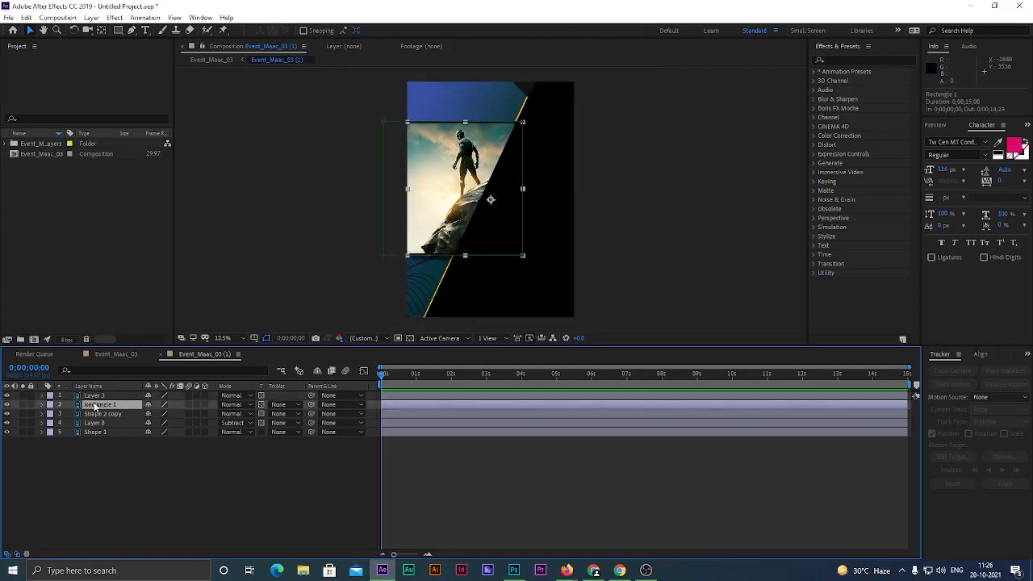
left_click(260, 405)
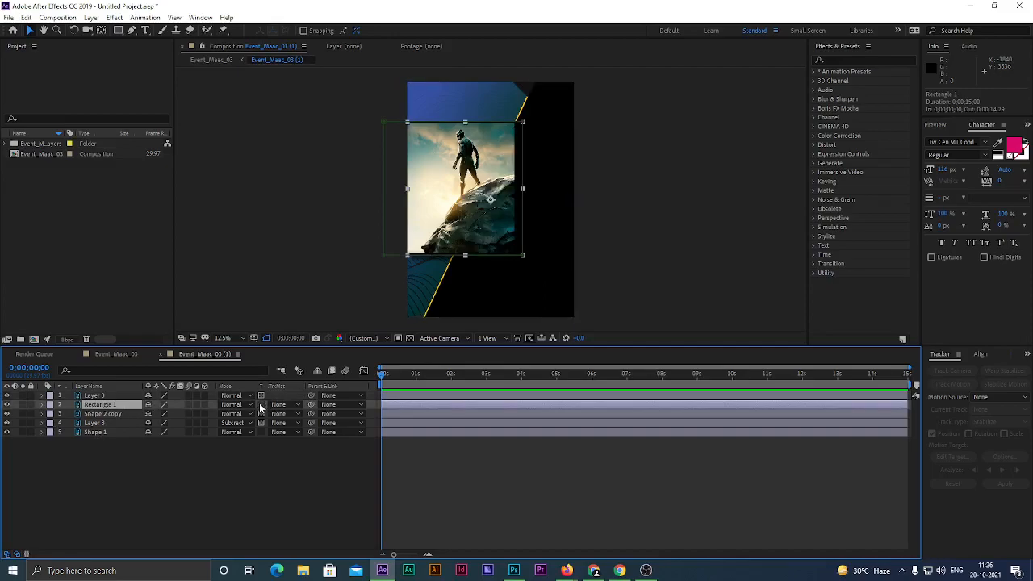
left_click(260, 405)
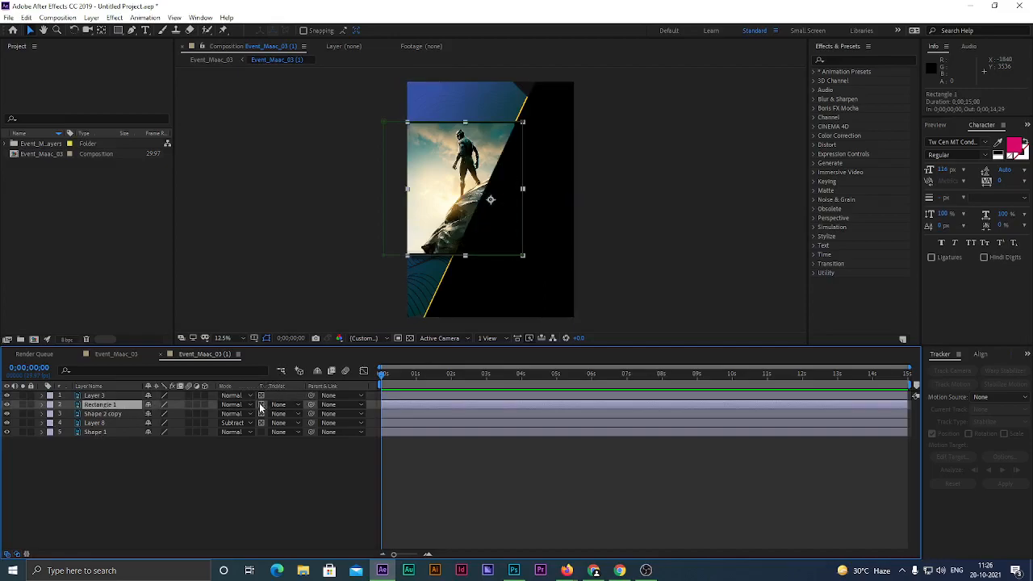
Hide and reshow the Shape 1 layer to check its effect, and turn on the transparency grid with no layer selected
left_click(98, 432)
left_click(7, 432)
left_click(7, 432)
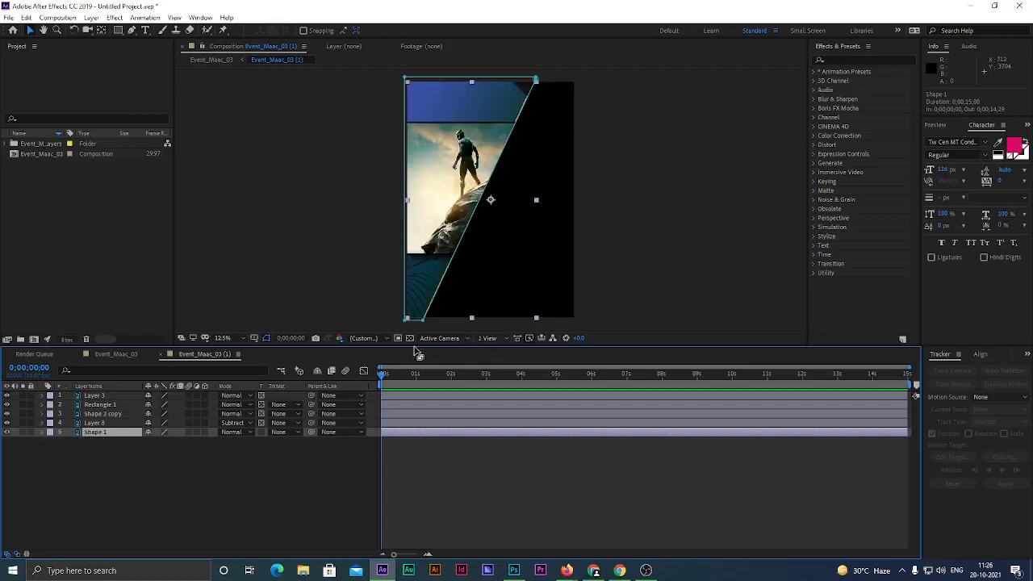
left_click(410, 338)
left_click(236, 463)
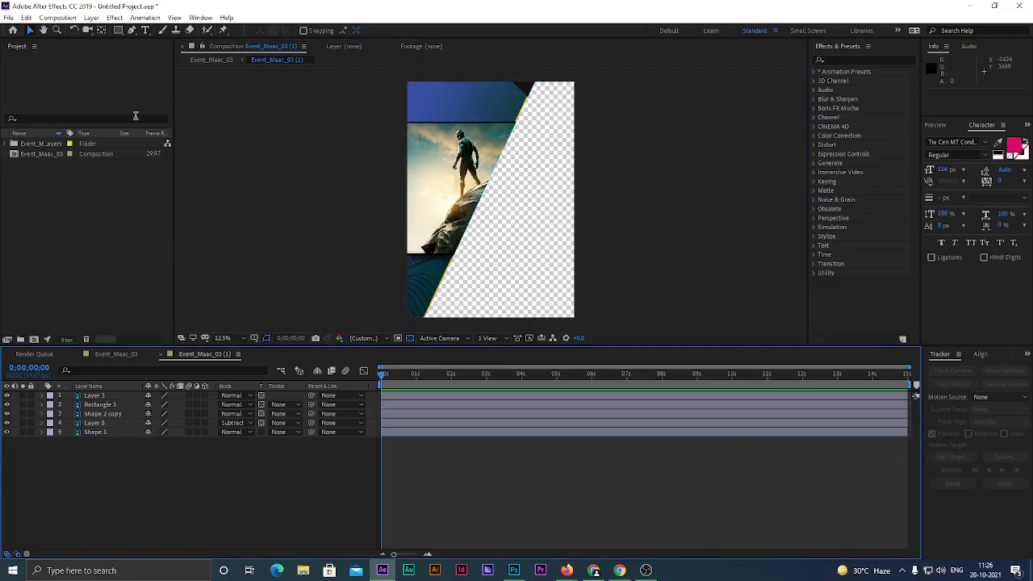
Set up the Pen tool with no fill and a yellow F3D238 stroke
left_click(131, 30)
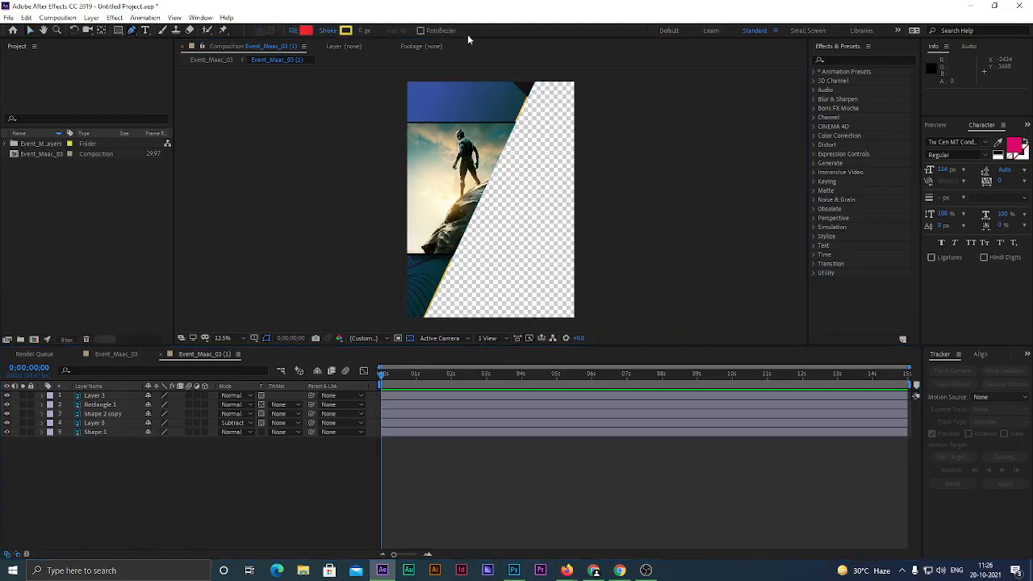
left_click(294, 30)
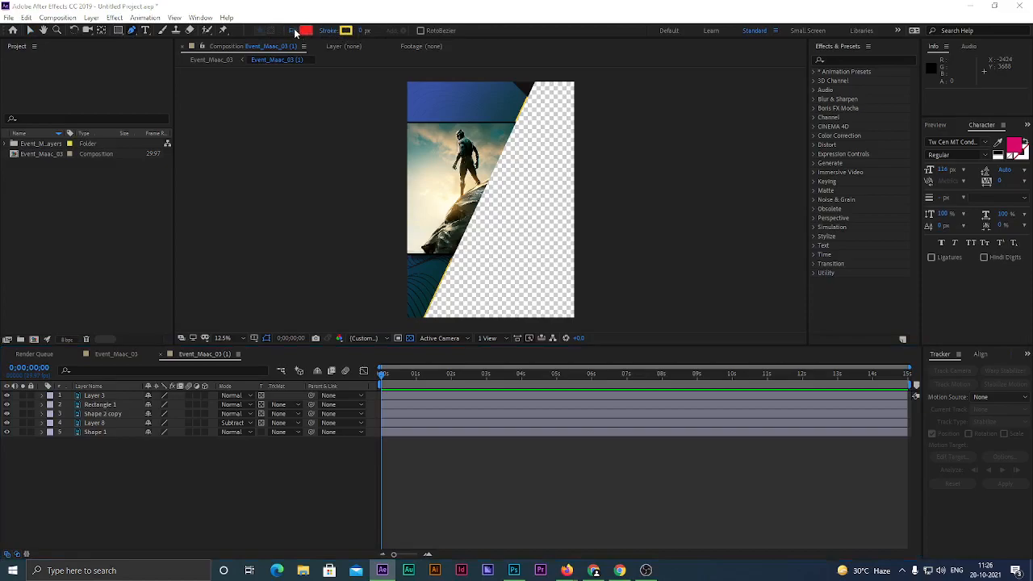
left_click(462, 254)
left_click(499, 317)
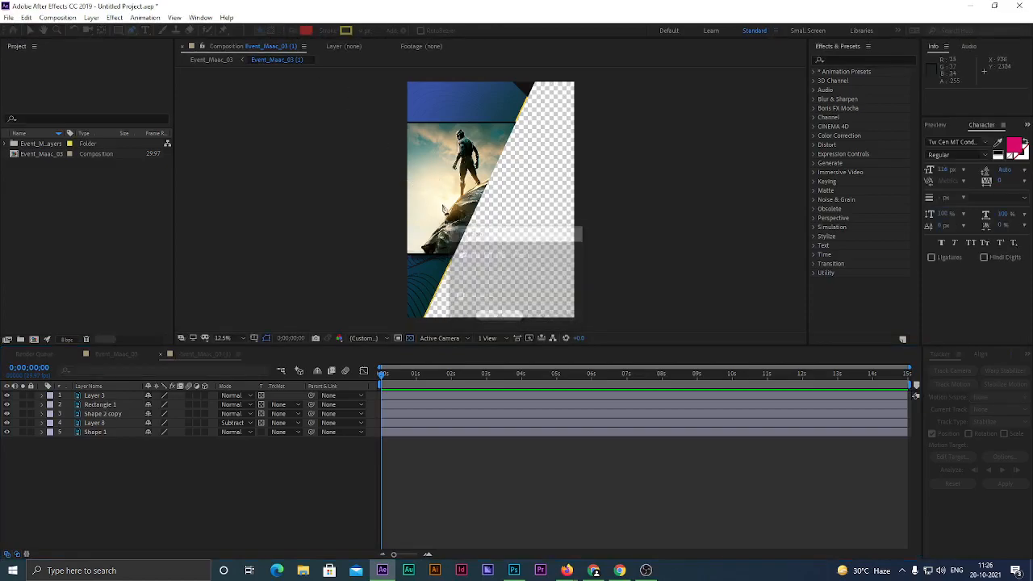
left_click(344, 31)
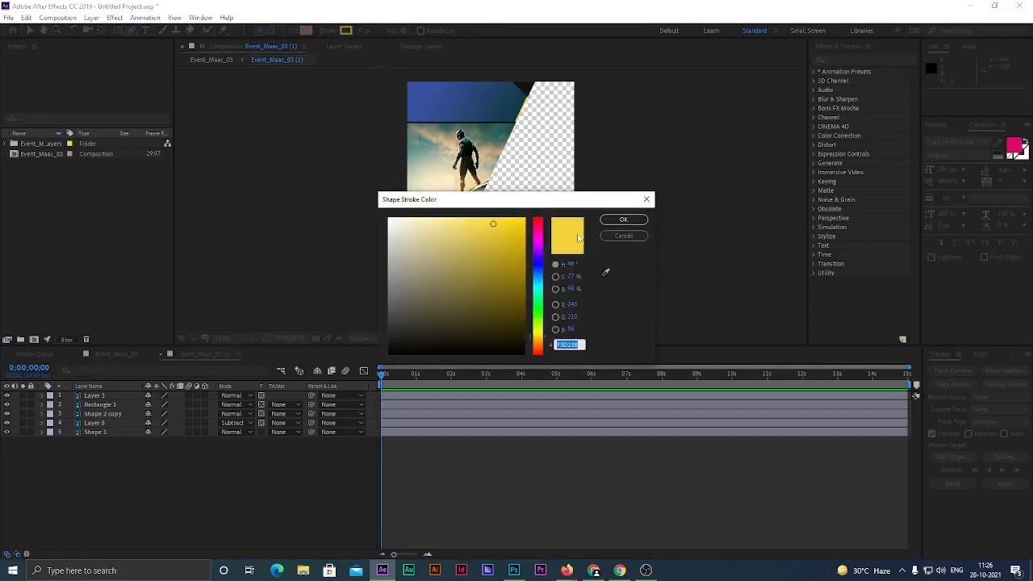
left_click(622, 221)
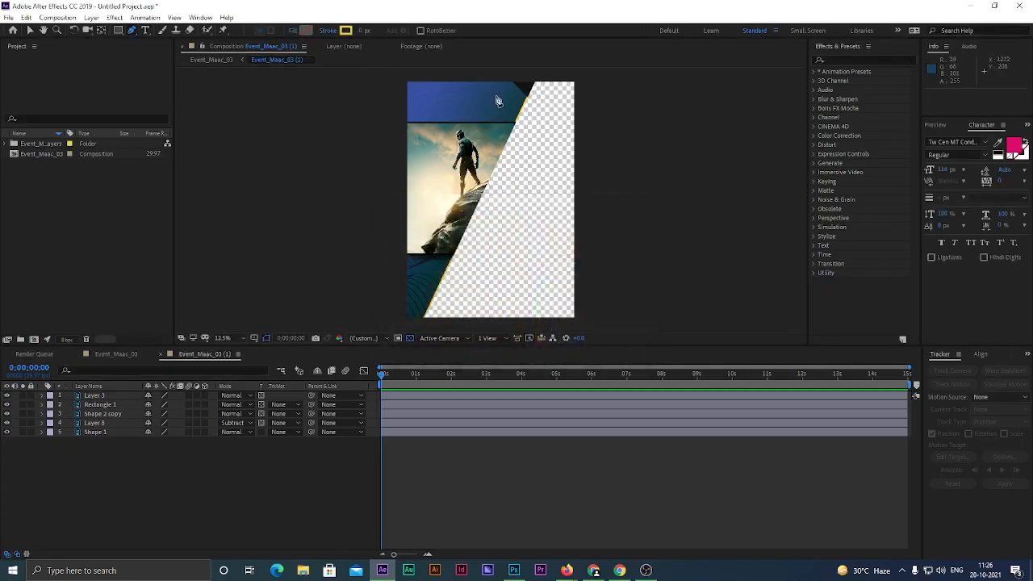
Draw a straight line along the poster's diagonal edge, align its upper endpoint with the edge and widen its stroke
left_click_drag(538, 78, 420, 194)
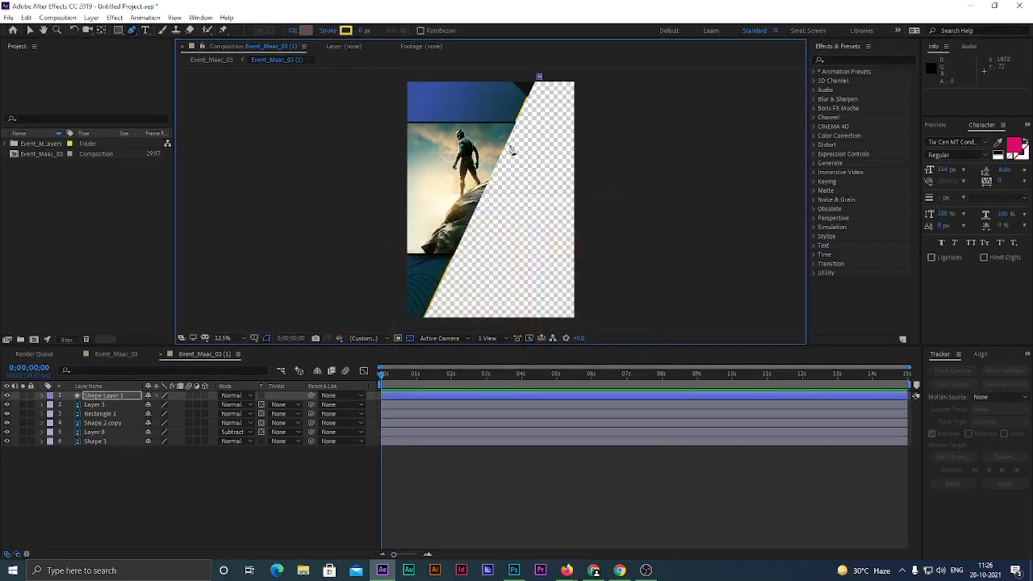
left_click(419, 326)
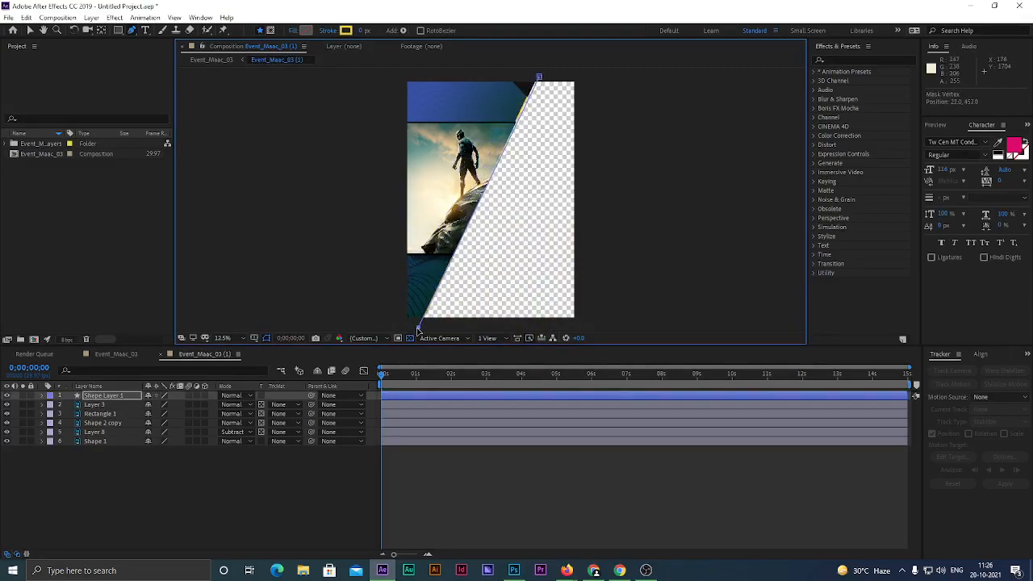
left_click(539, 79)
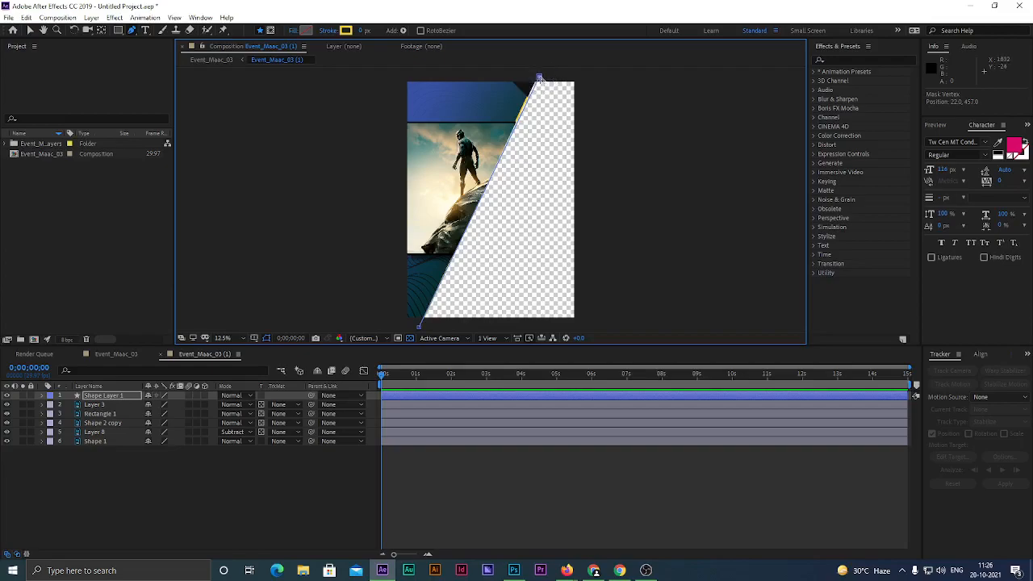
left_click_drag(539, 78, 537, 78)
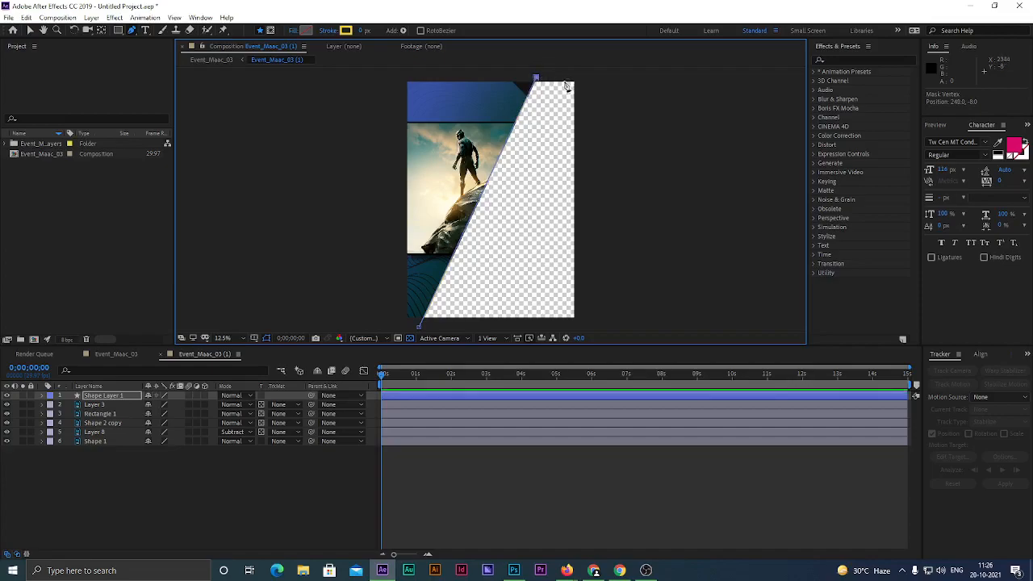
left_click_drag(363, 33, 404, 50)
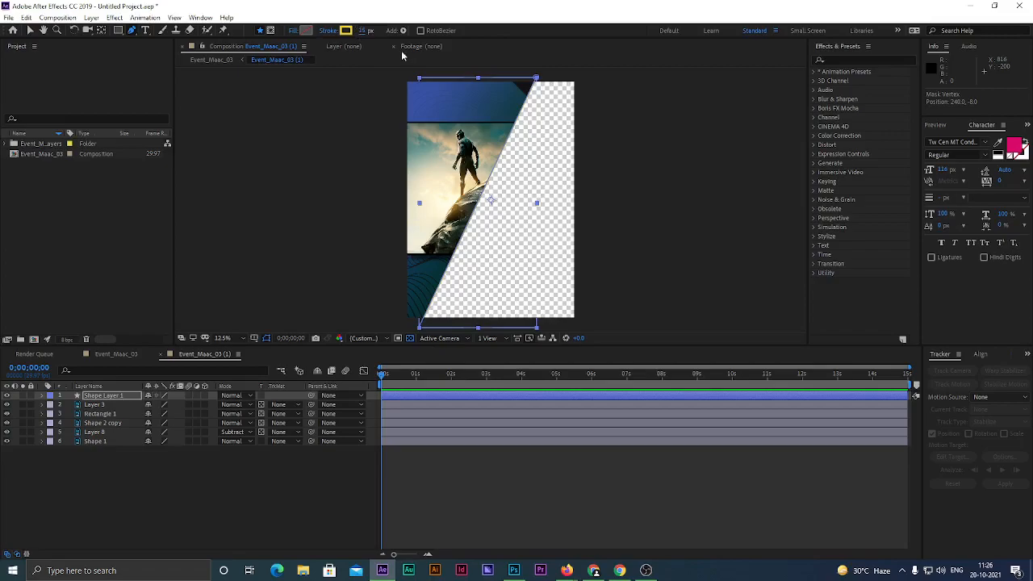
Toggle Shape Layer 1's visibility to compare the diagonal line, and nudge its upper endpoint slightly down
left_click(111, 397)
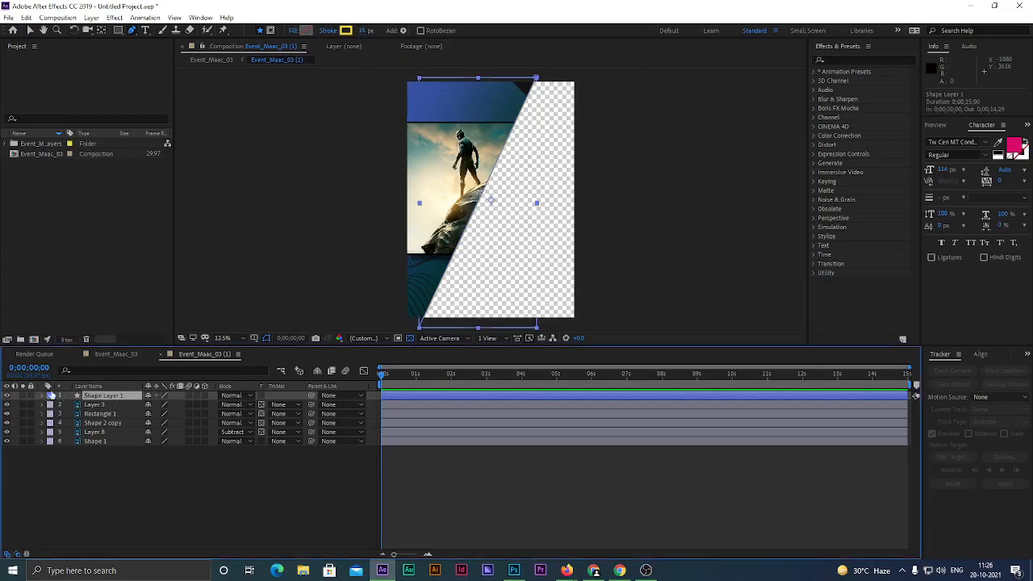
left_click(6, 396)
left_click(6, 396)
left_click(6, 396)
left_click(7, 396)
left_click(156, 396)
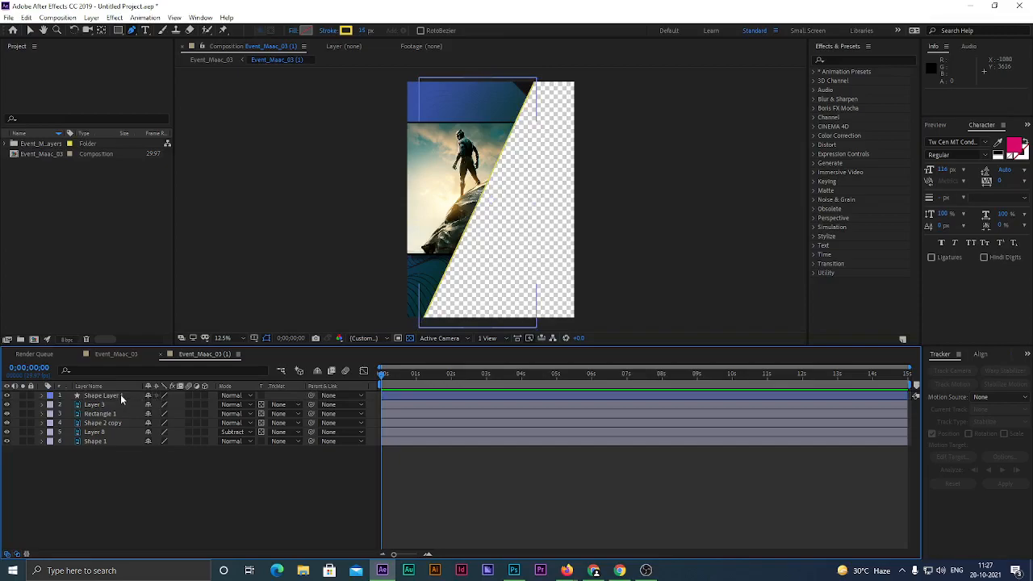
left_click(120, 393)
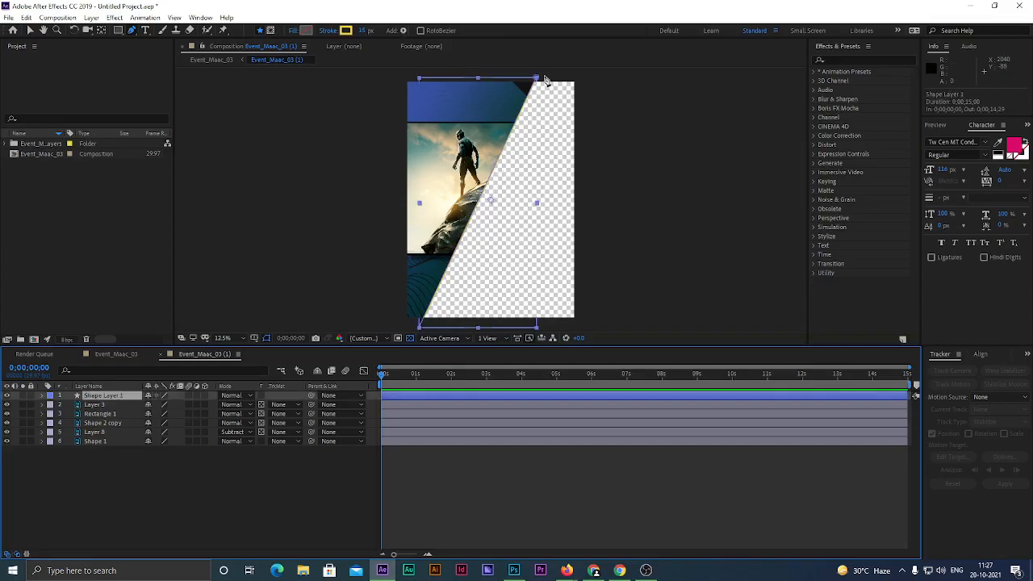
mouse_move(537, 78)
left_mouse_down()
mouse_move(525, 77)
mouse_move(537, 80)
left_mouse_up()
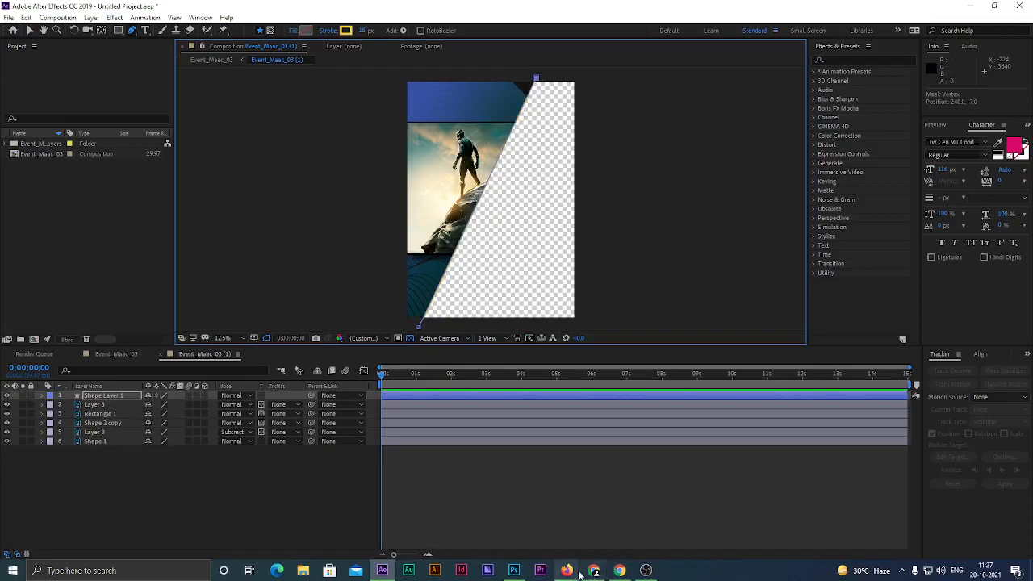
Switch to the Google Meet call in Firefox, admit the waiting participant and return to After Effects
mouse_move(570, 565)
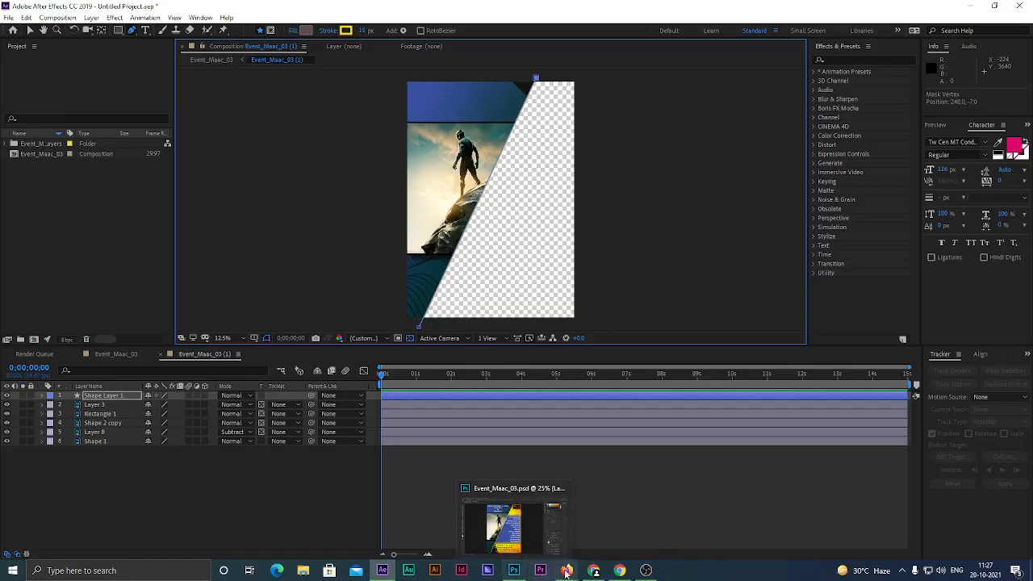
left_click(508, 520)
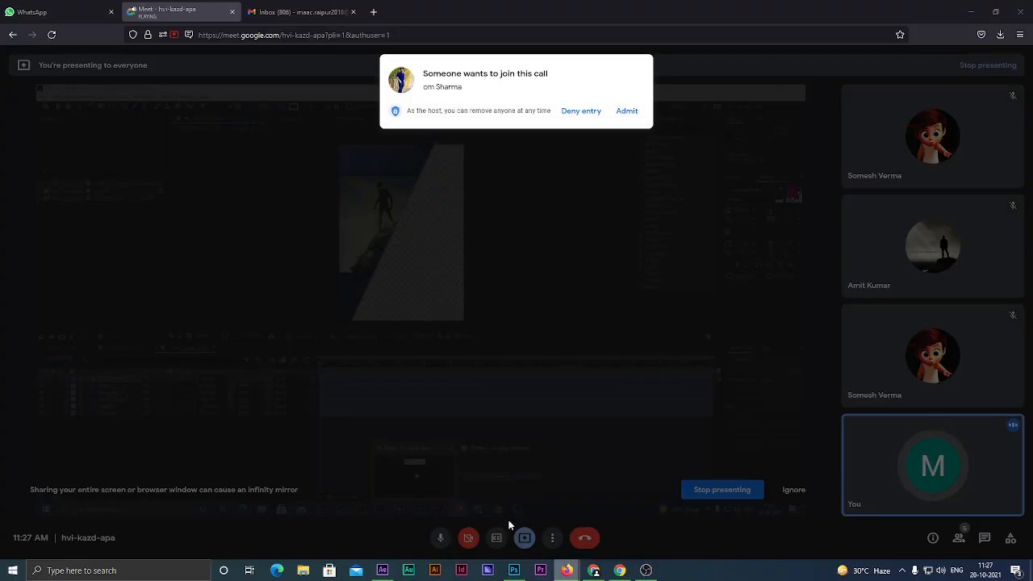
left_click(623, 111)
key("alt+Tab")
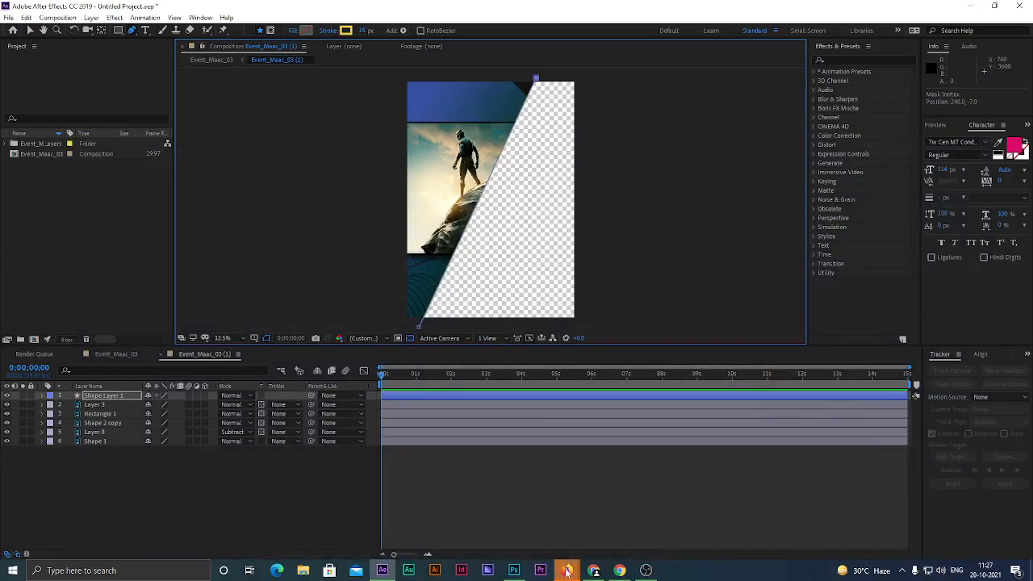
Allow Google Meet notifications in Firefox, return to After Effects and dismiss the presenting notification
mouse_move(567, 569)
left_click(526, 512)
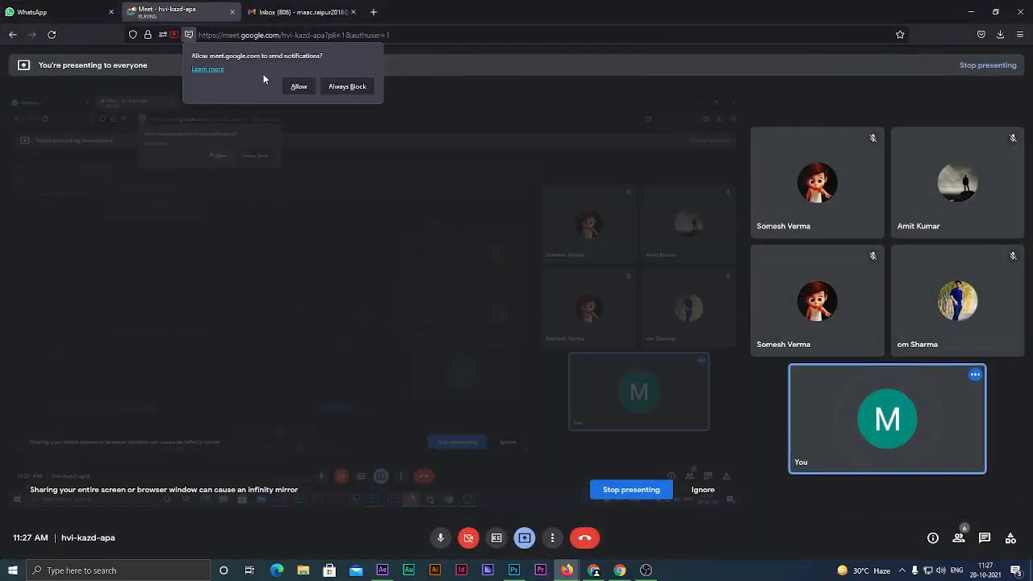
left_click(298, 87)
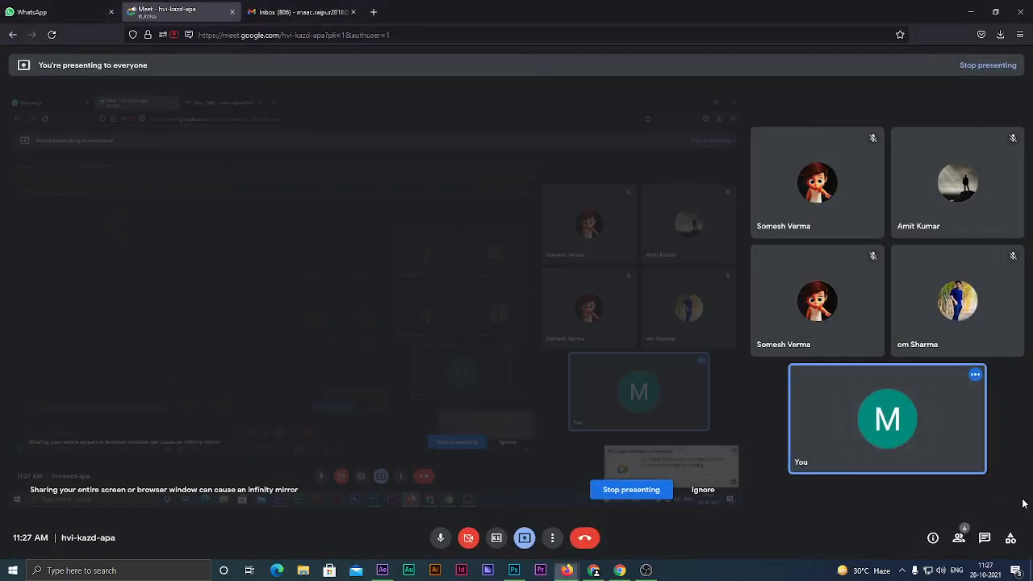
left_click(971, 11)
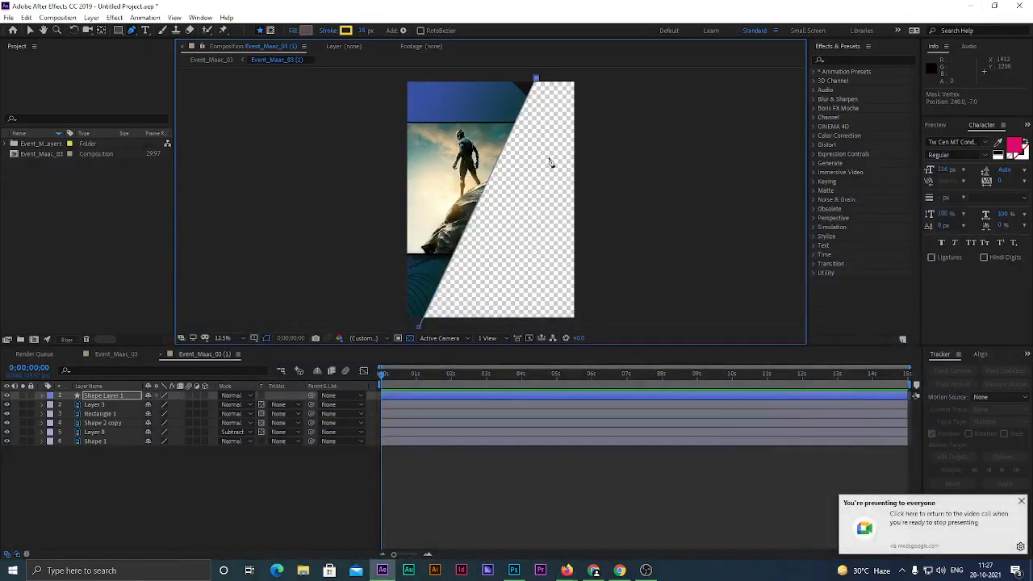
left_click(1020, 502)
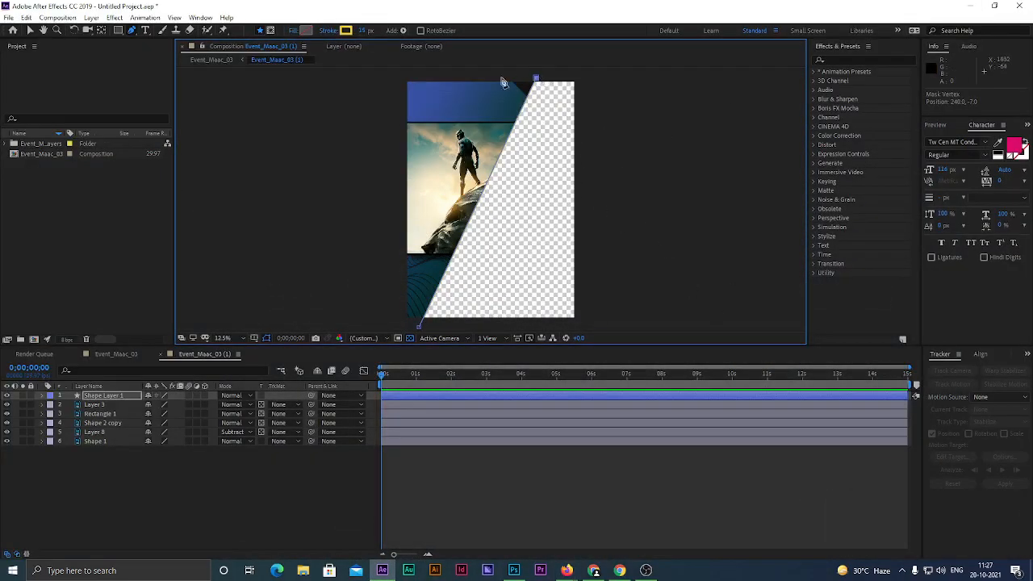
Try a thicker stroke width on the diagonal line in Shape Layer 1
mouse_move(359, 35)
left_mouse_down()
mouse_move(391, 31)
mouse_move(364, 33)
left_mouse_up()
left_click(364, 31)
type("30")
key("Return")
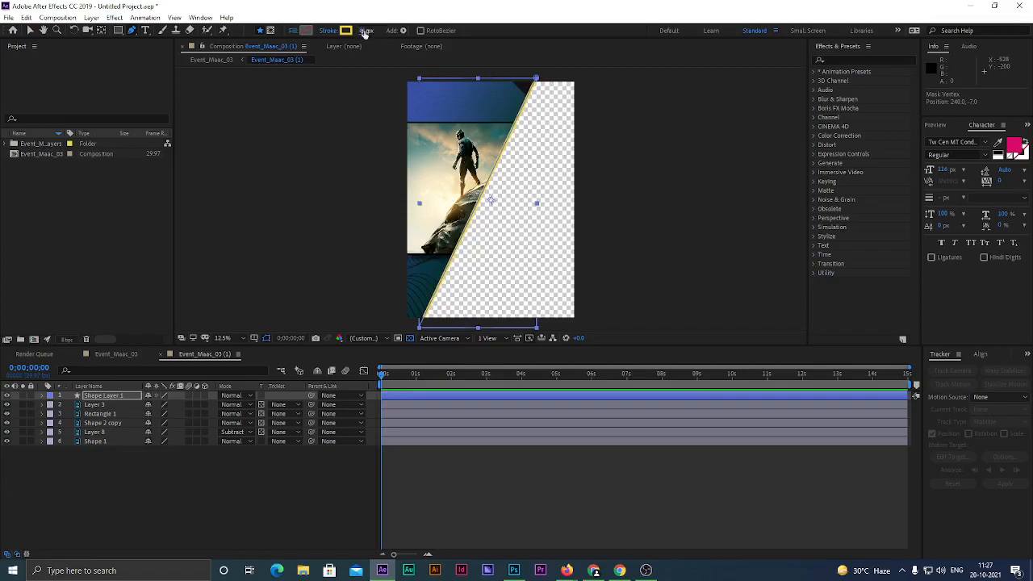
Set the diagonal line's stroke width to 20 px after trying 25 px, and activate the Selection tool
left_click(238, 339)
left_click(245, 357)
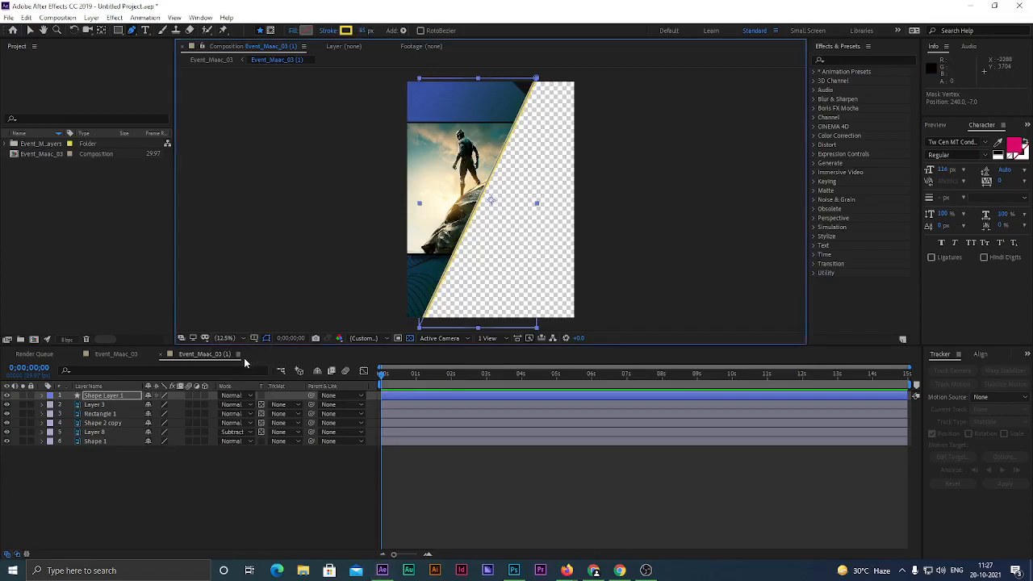
scroll(488, 185, "up", 3)
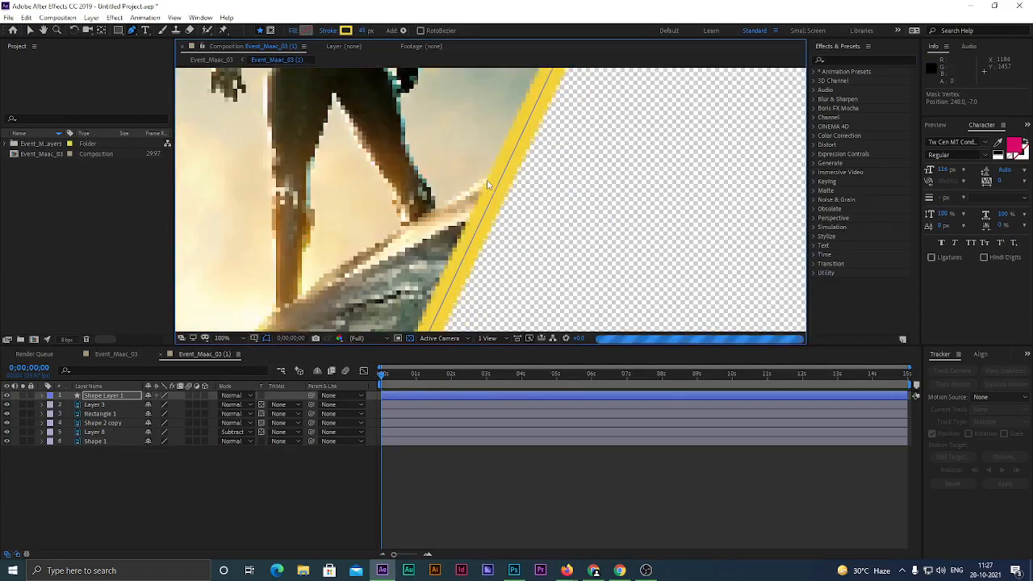
mouse_move(363, 32)
left_mouse_down()
mouse_move(323, 34)
mouse_move(345, 35)
left_mouse_up()
type("25")
key("Return")
left_click(367, 31)
type("20")
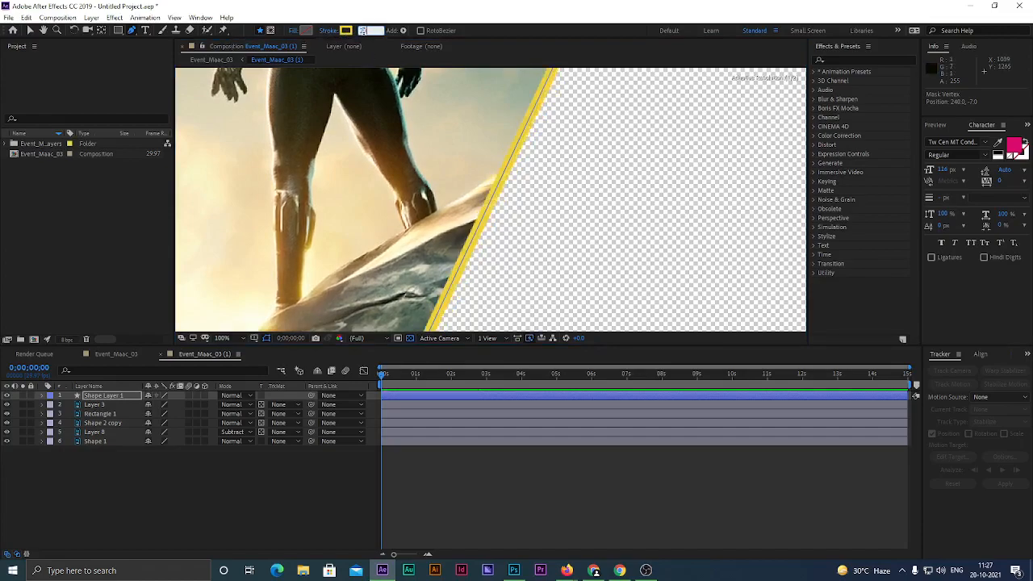
key("Return")
left_click(30, 30)
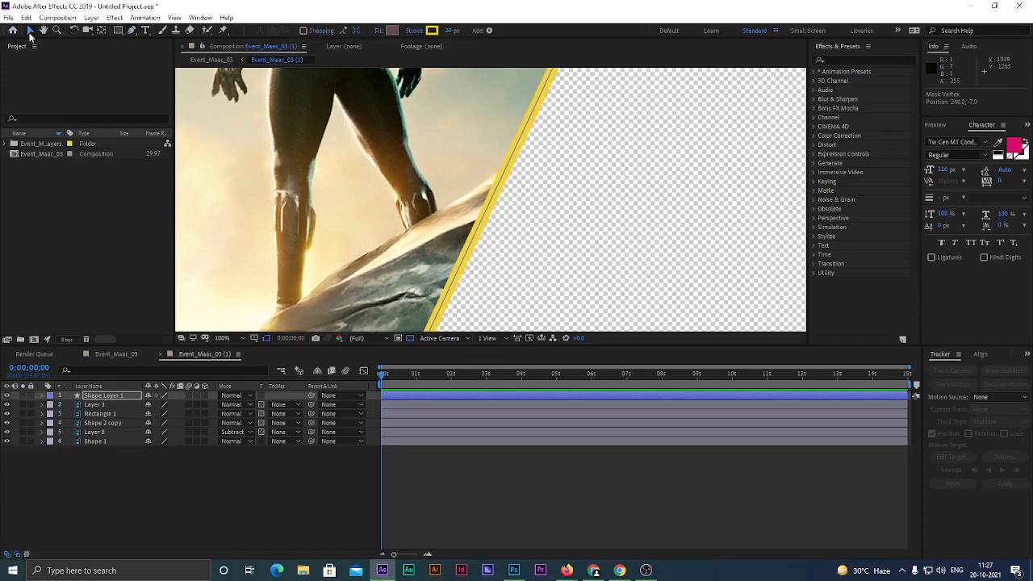
scroll(484, 189, "down", 4)
scroll(484, 189, "up", 3)
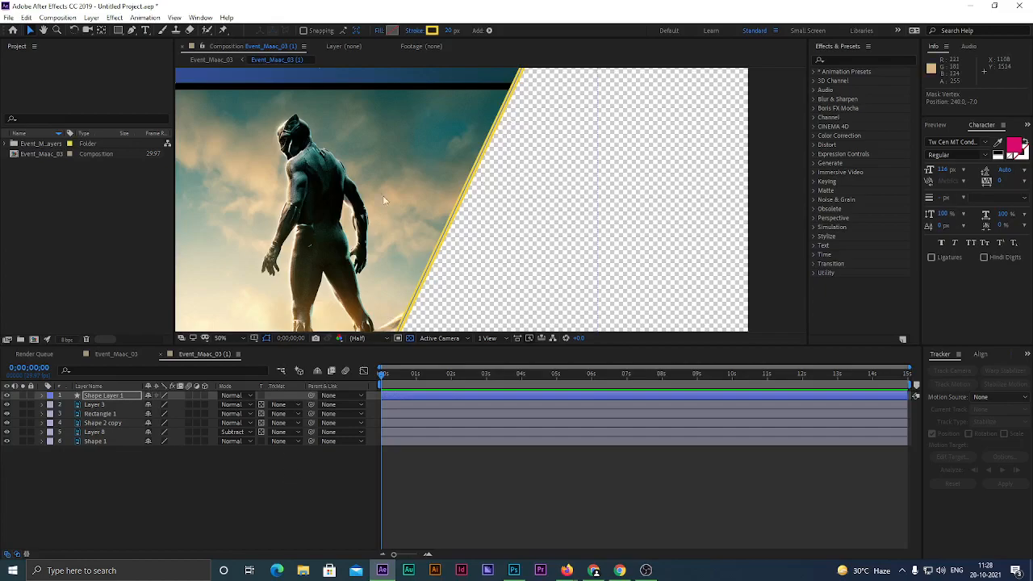
Draw a closed rectangle with the Pen tool on a new shape layer, in the empty area beside the diagonal line
left_click(315, 448)
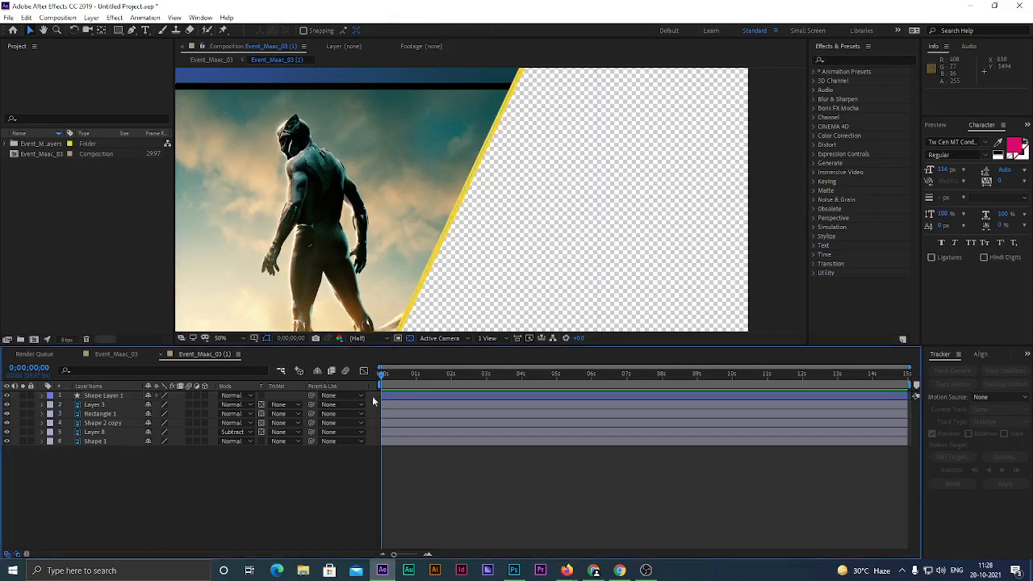
left_click(132, 30)
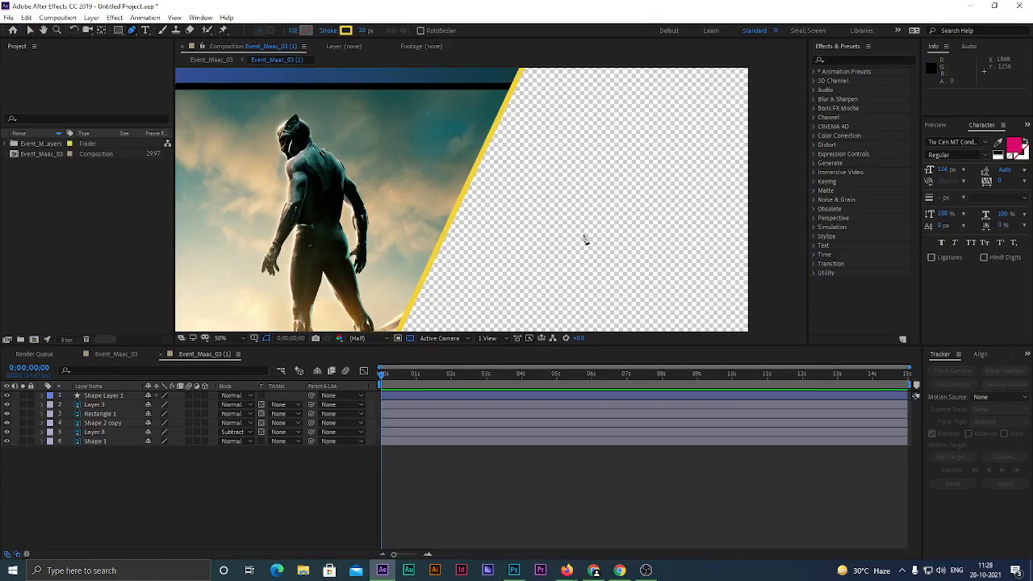
left_click(103, 412)
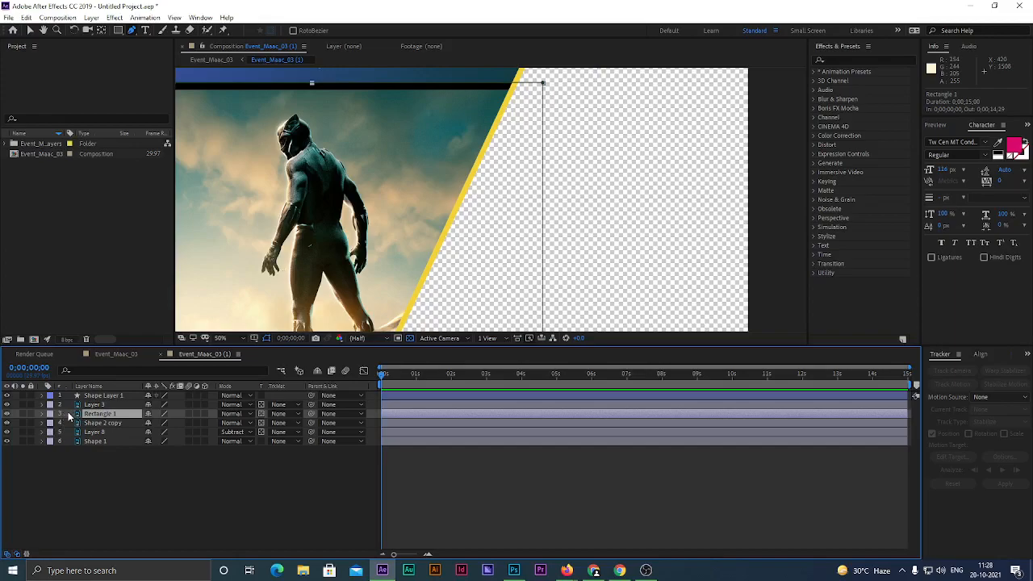
key("F2")
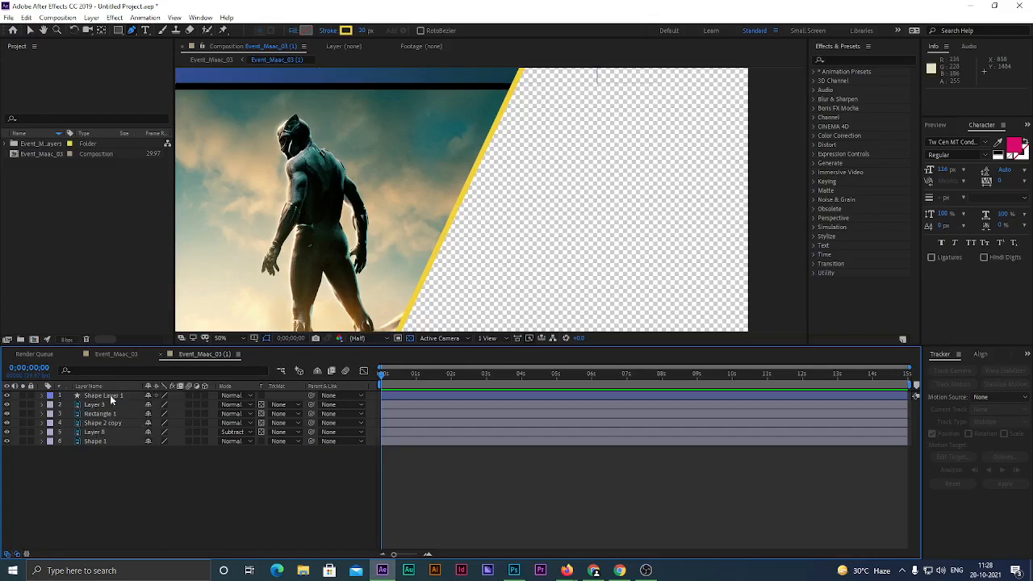
left_click(509, 207)
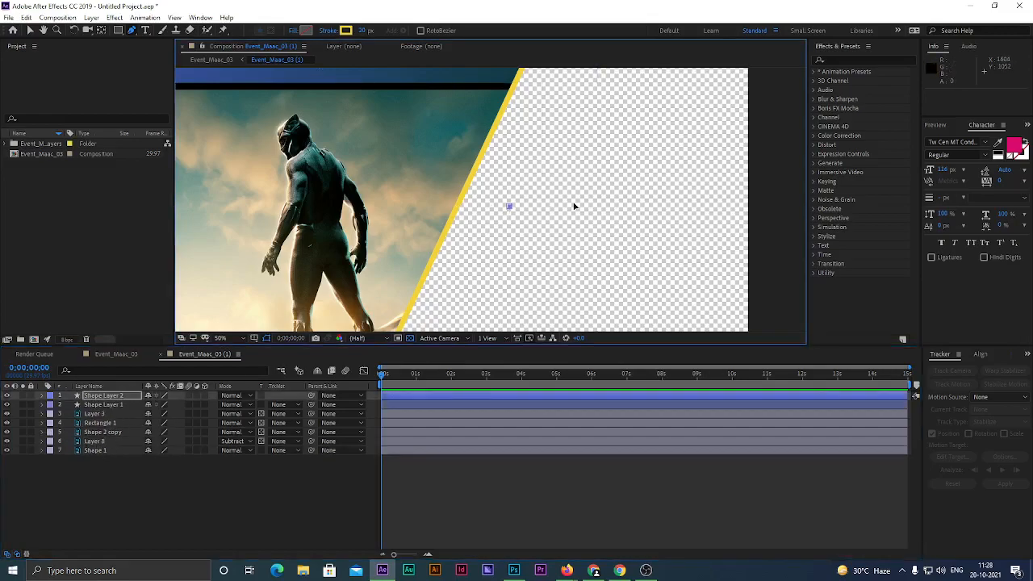
left_click(595, 207)
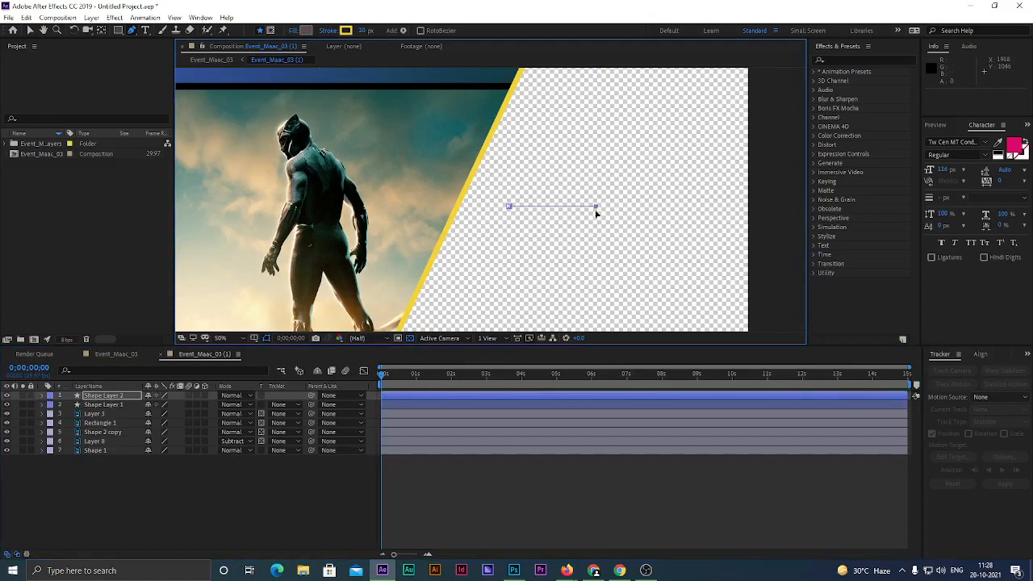
left_click(595, 280)
left_click(514, 277)
left_click(509, 207)
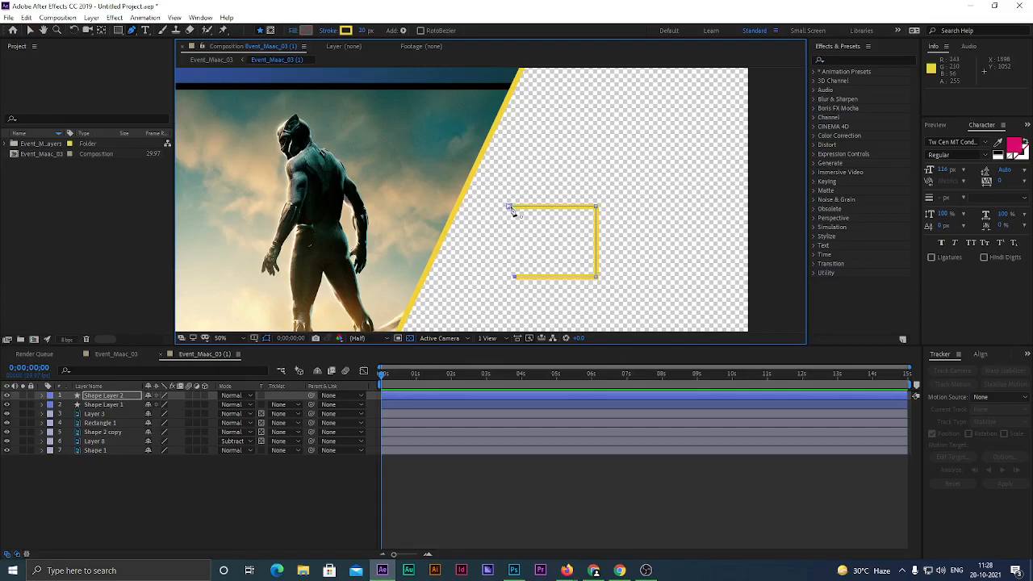
left_click(513, 279, "alt")
left_click_drag(515, 278, 513, 279)
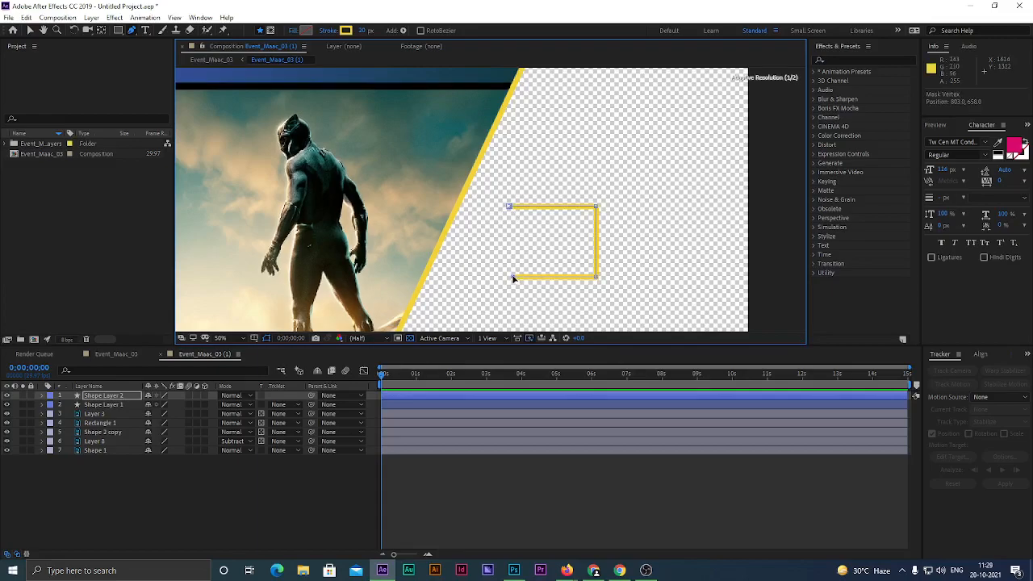
left_click(510, 208)
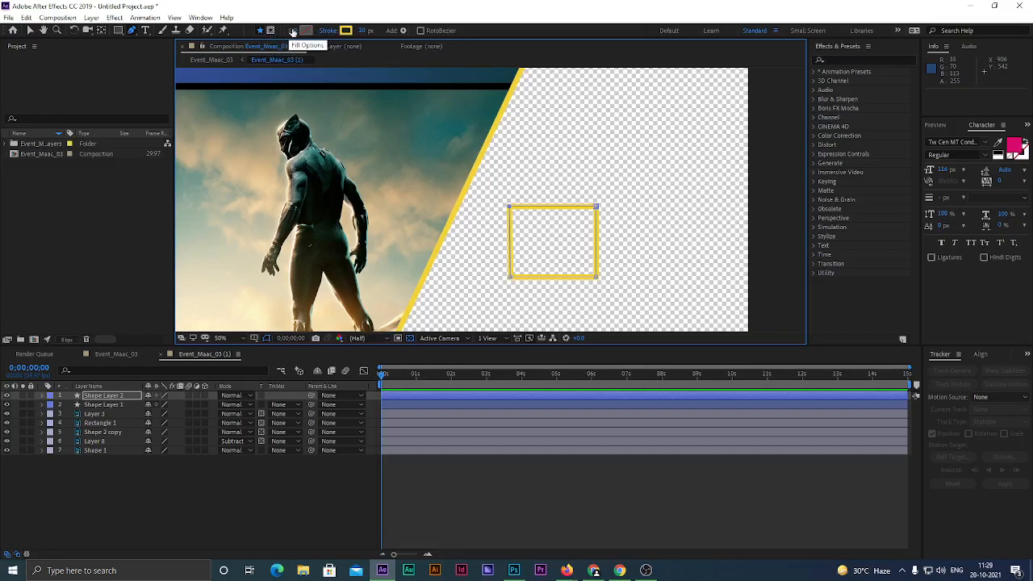
Compare the Pen tool's mask and shape modes, view the Shape and Path modes in Photoshop, and return to After Effects
left_click(271, 30)
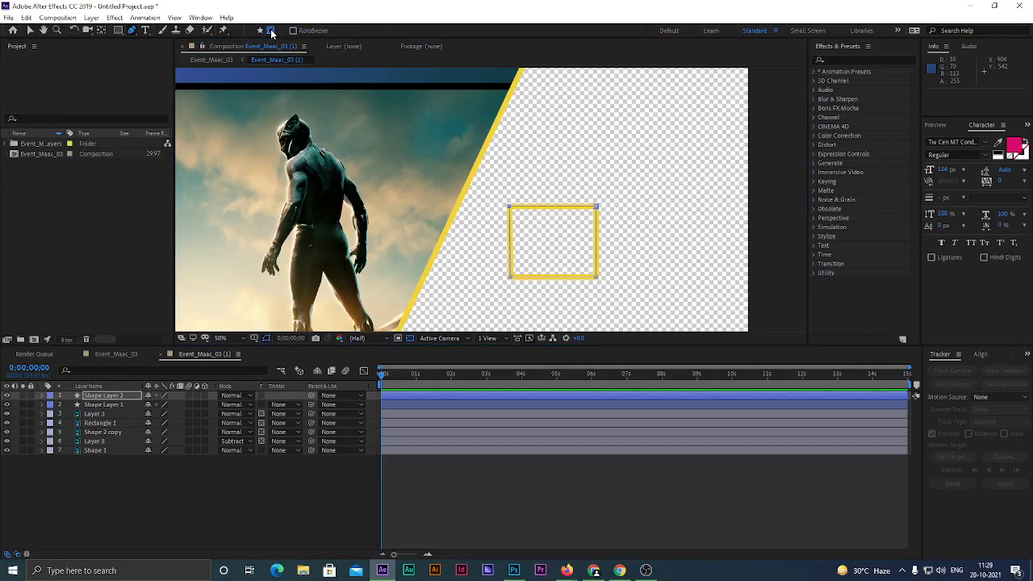
left_click(261, 31)
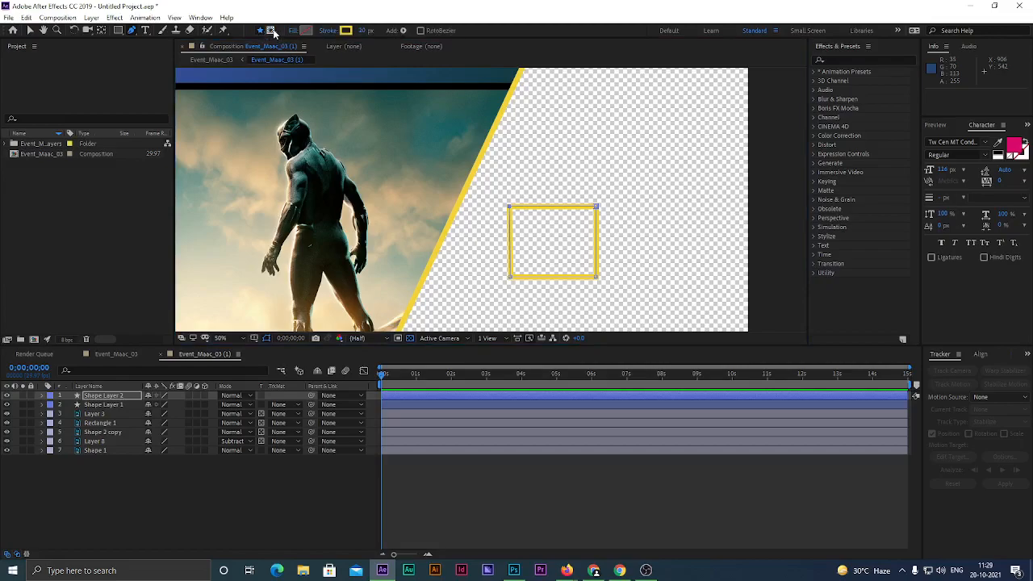
left_click(513, 571)
left_click(11, 267)
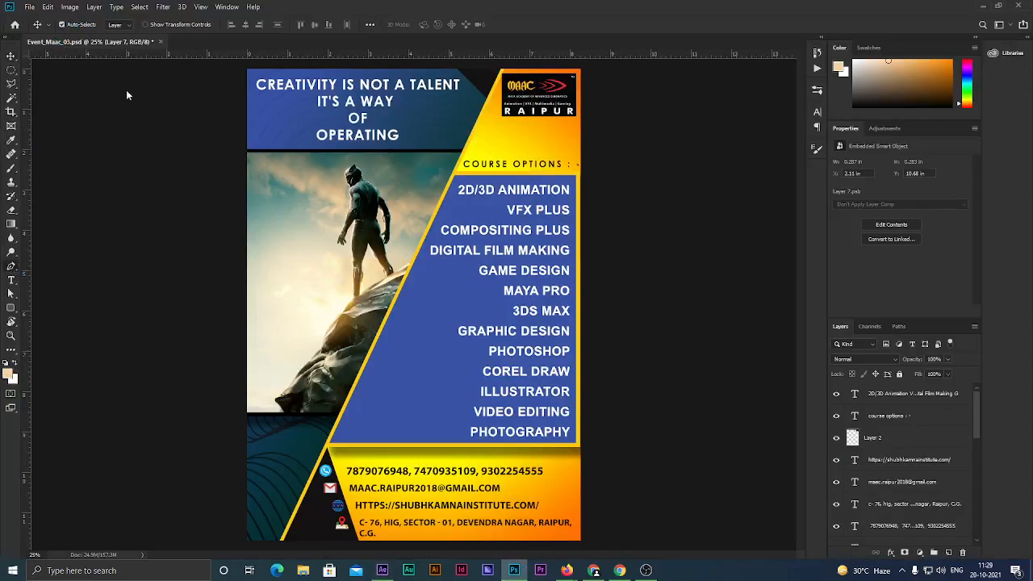
left_click(74, 25)
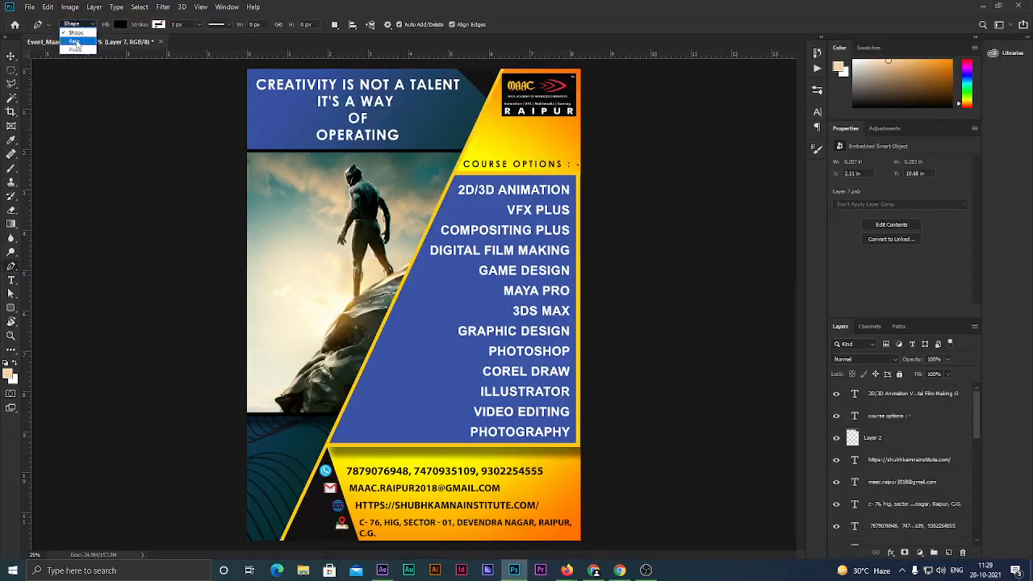
left_click(77, 34)
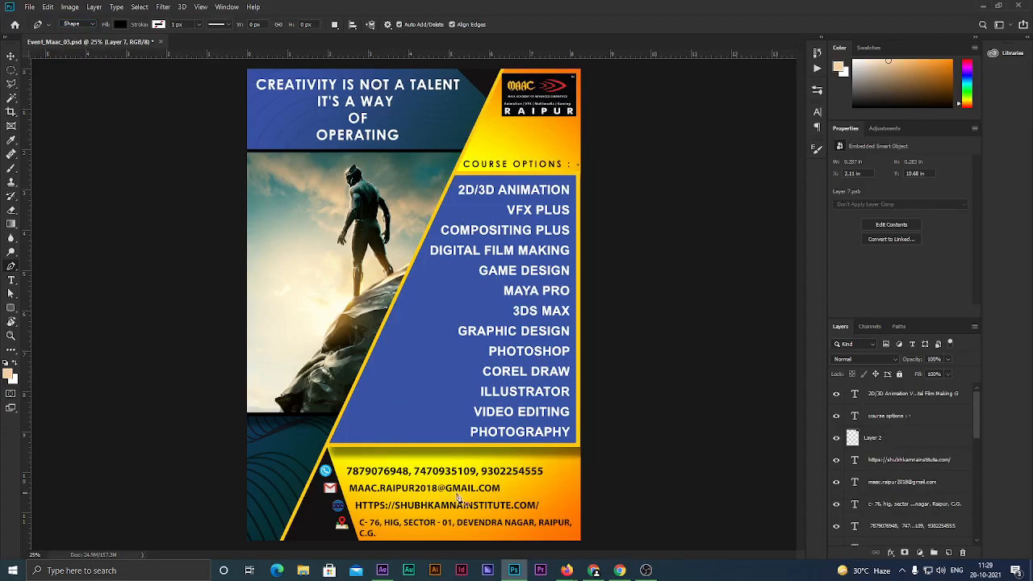
left_click(382, 570)
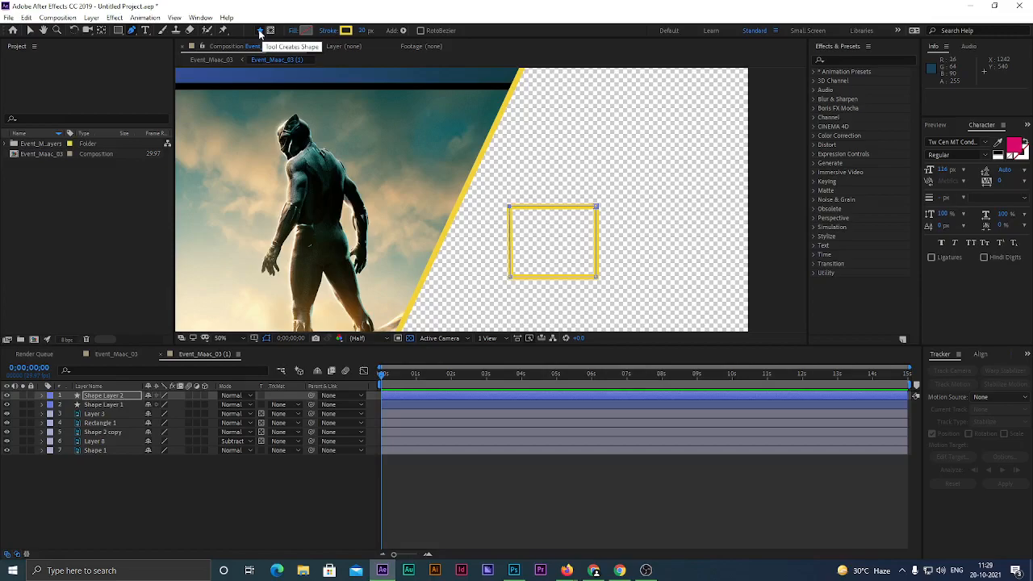
Fill the new rectangle with solid red, and change its fill type to Linear Gradient
left_click(306, 31)
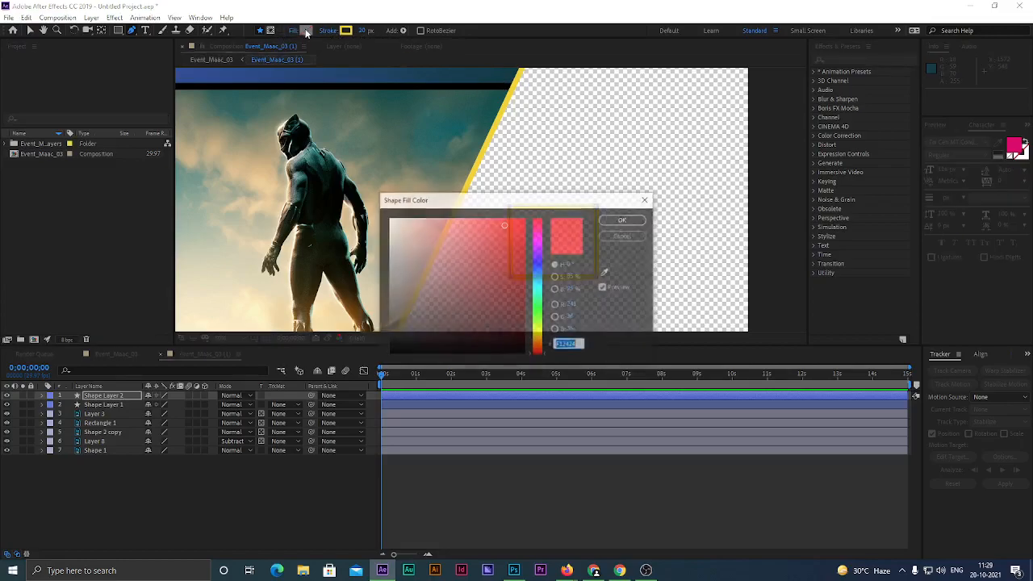
left_click(606, 224)
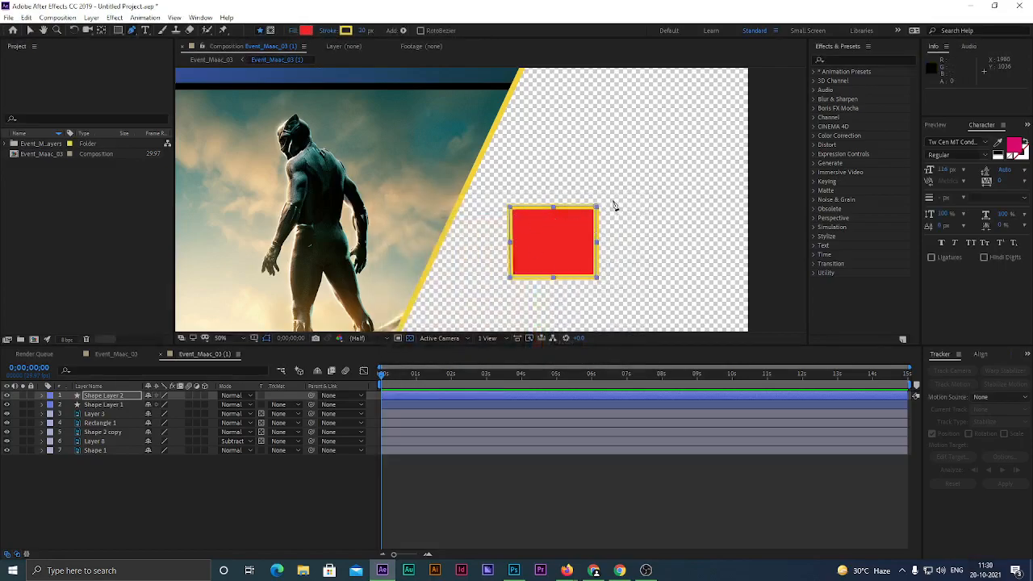
left_click(292, 33)
left_click_drag(476, 237, 622, 115)
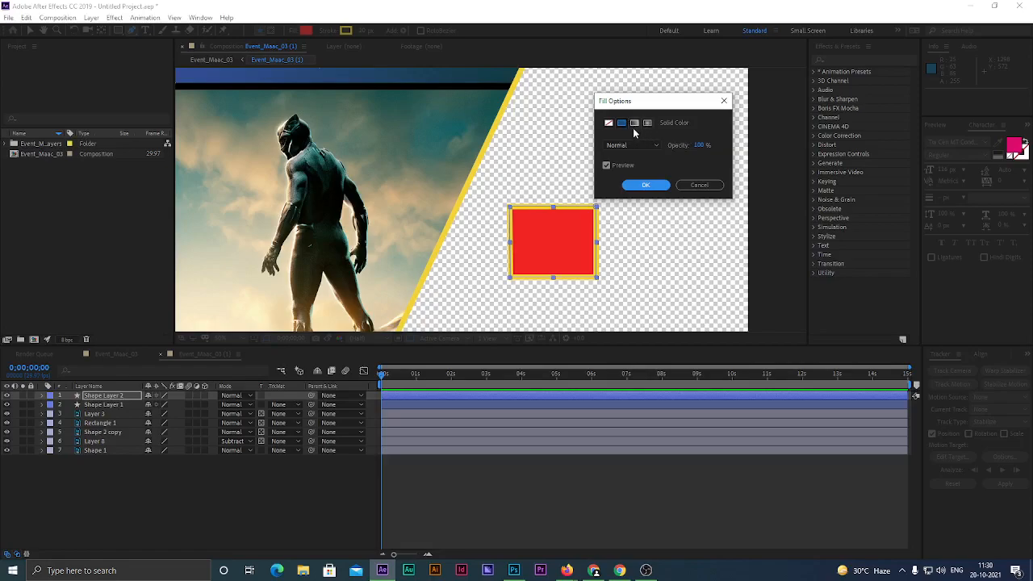
left_click(635, 123)
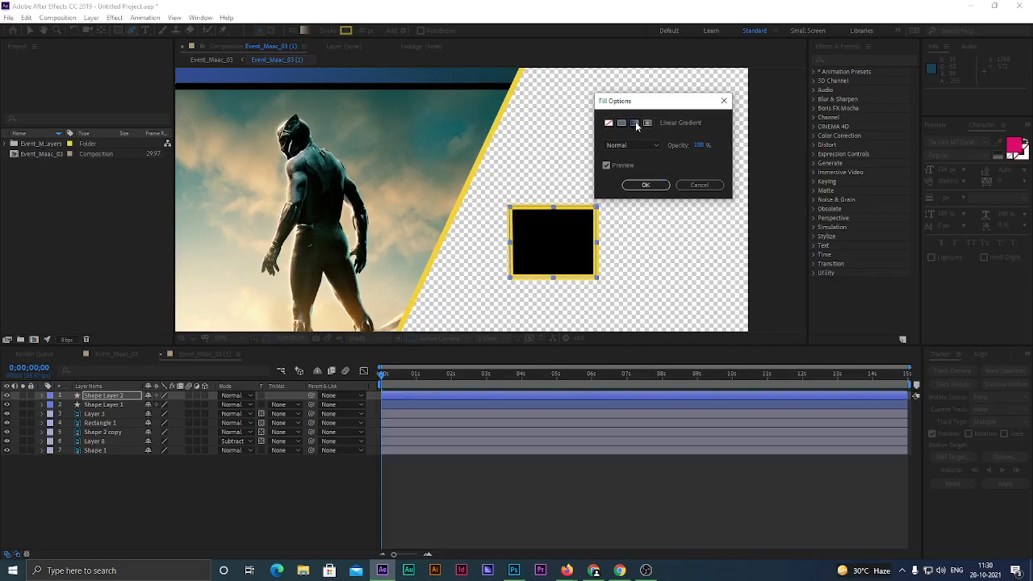
left_click(653, 184)
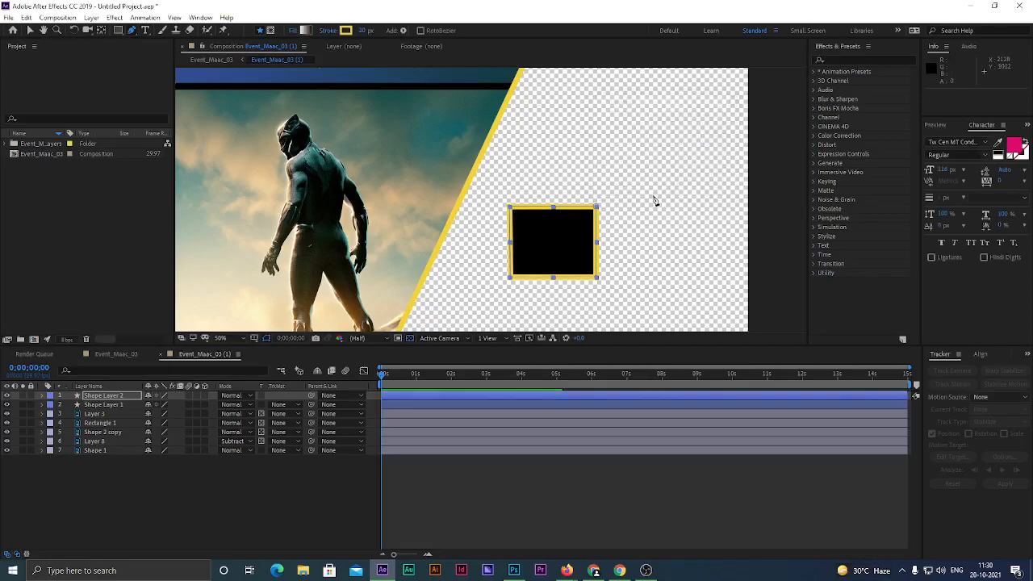
Change the rectangle's gradient fill to Radial Gradient, and move the current time to 0;00;01;25
left_click(305, 30)
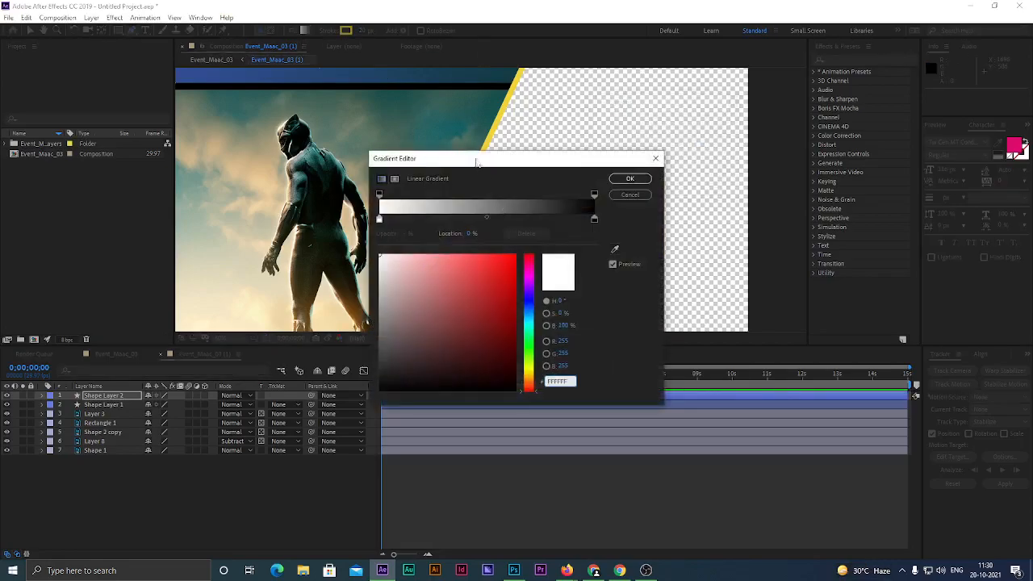
left_click_drag(475, 164, 784, 134)
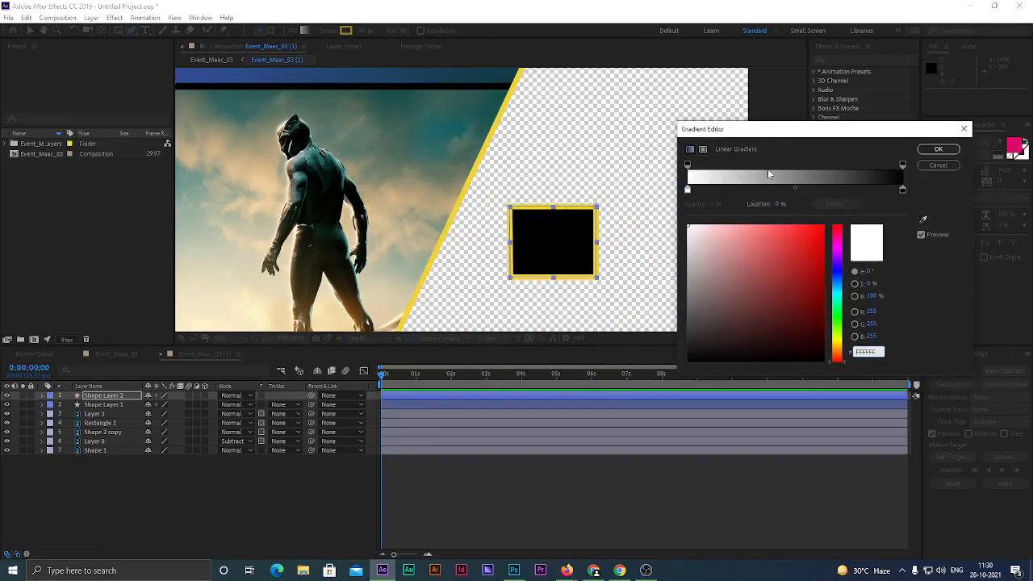
mouse_move(688, 190)
left_mouse_down()
mouse_move(757, 194)
mouse_move(687, 190)
left_mouse_up()
left_click(702, 151)
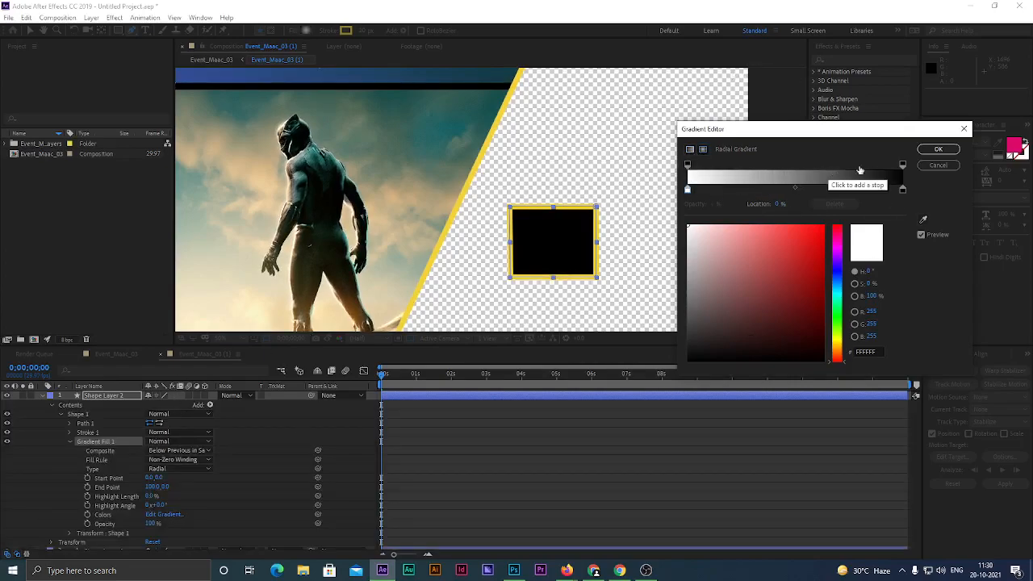
left_click(937, 149)
left_click_drag(433, 379, 446, 386)
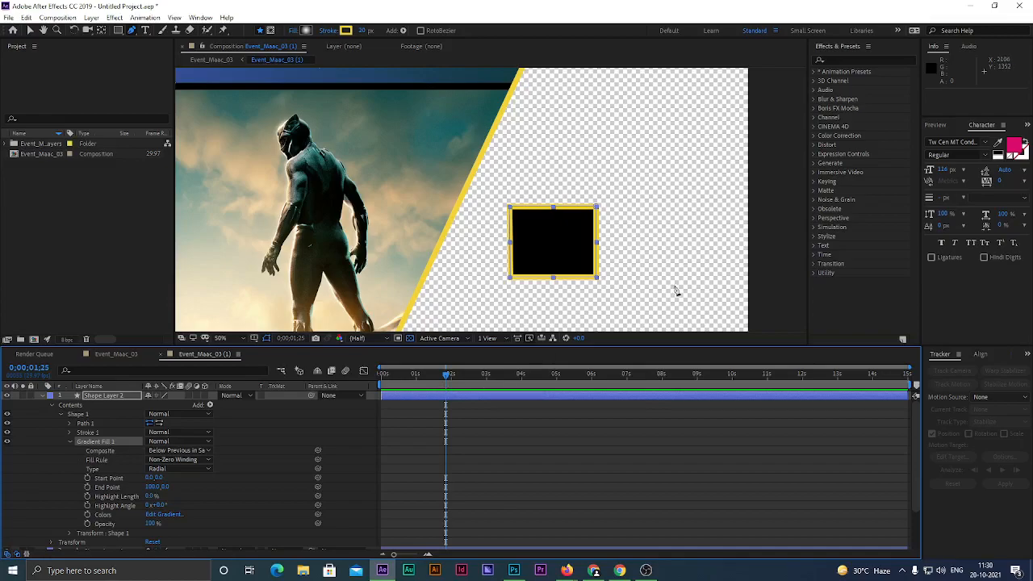
Try adding a second gradient fill to the rectangle, and undo it
left_click(403, 30)
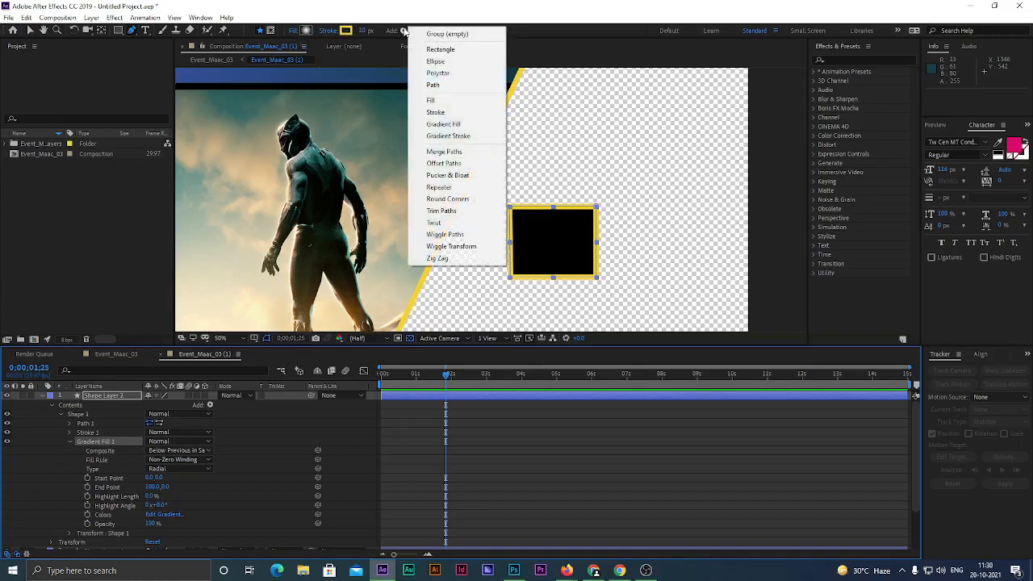
left_click(443, 124)
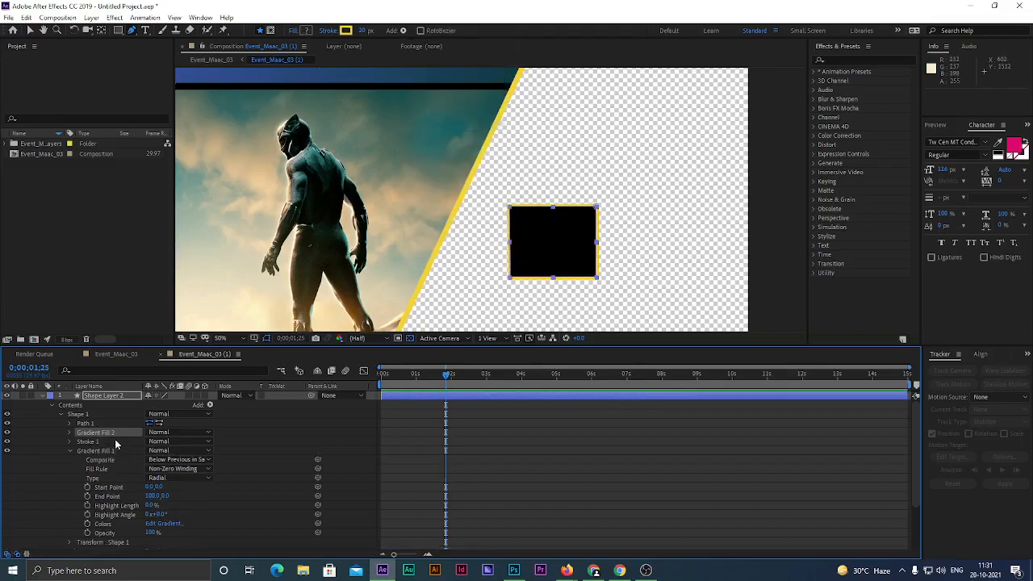
key("ctrl+z")
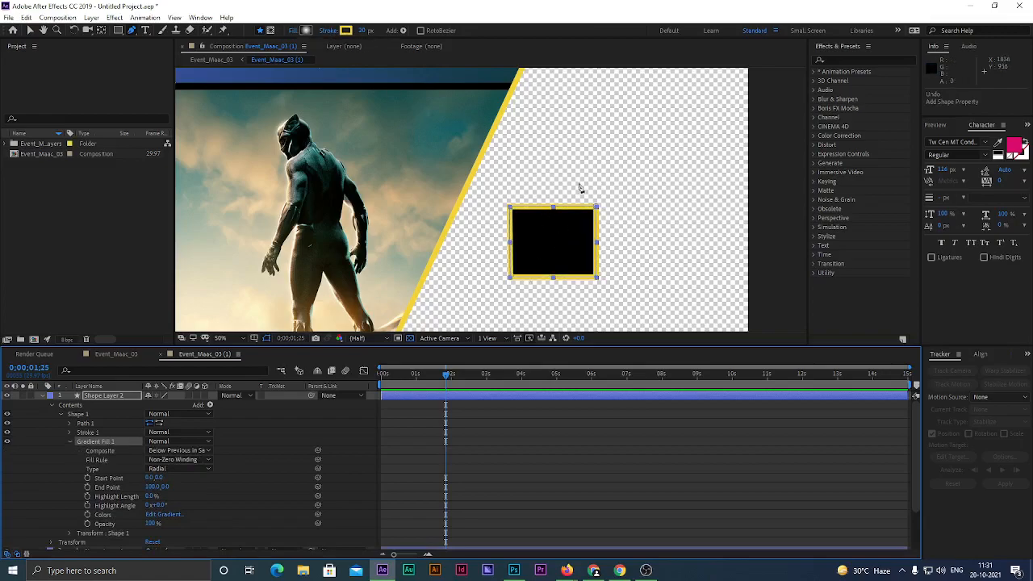
Move the rectangle's corner points to reshape it into a long kite with its sharp tip towards the canvas's right edge
left_click_drag(598, 209, 650, 155)
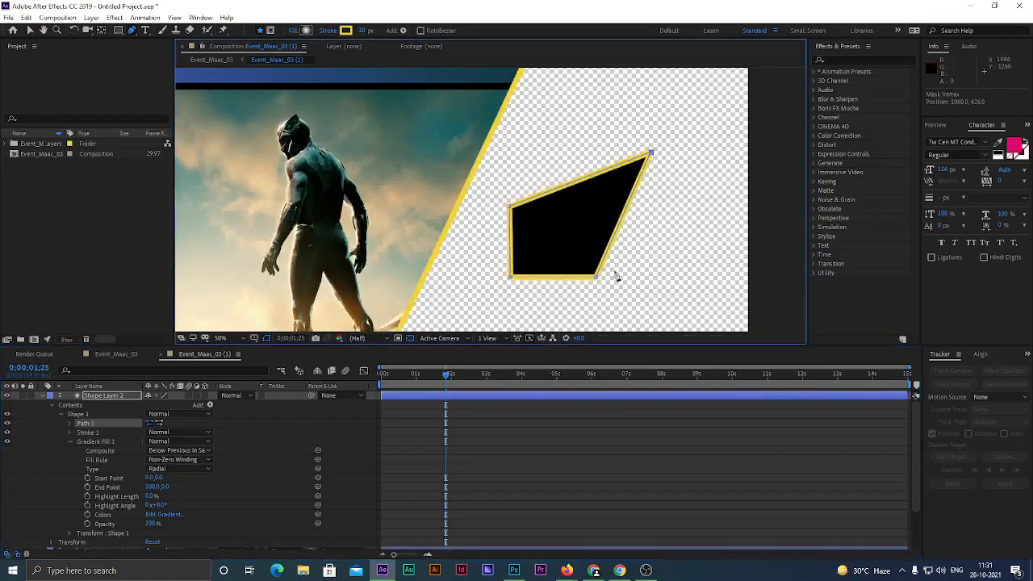
left_click_drag(597, 279, 690, 298)
left_click_drag(523, 209, 507, 226)
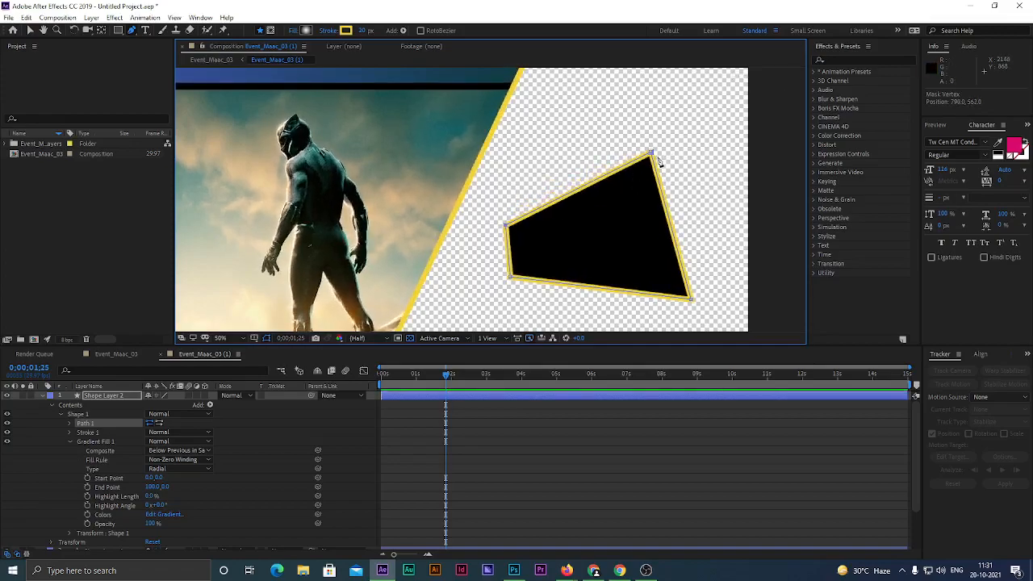
left_click_drag(651, 153, 690, 148)
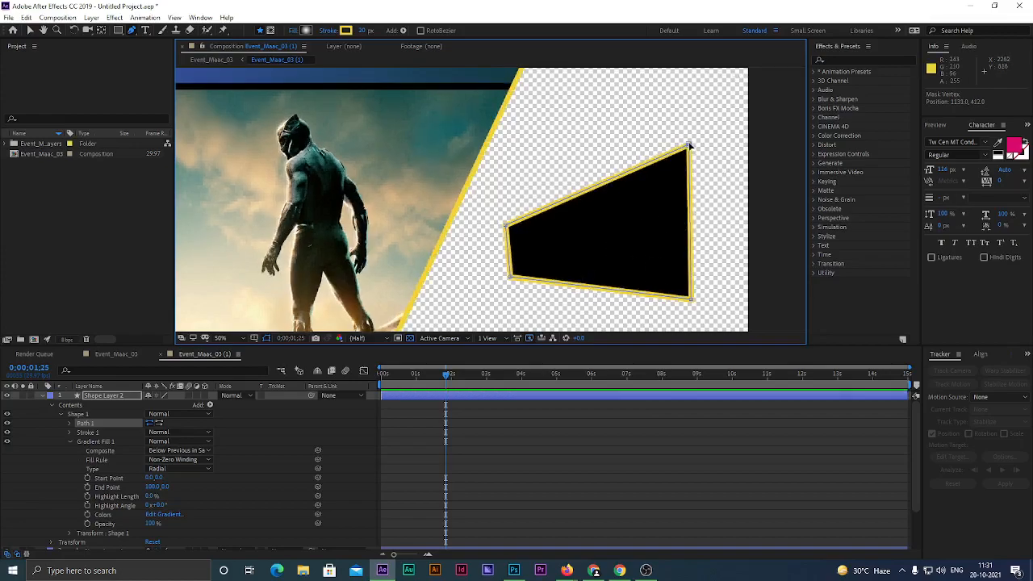
left_click_drag(688, 146, 559, 169)
left_click_drag(692, 299, 687, 217)
left_click_drag(509, 277, 562, 282)
left_click_drag(507, 225, 530, 223)
left_click_drag(685, 220, 764, 219)
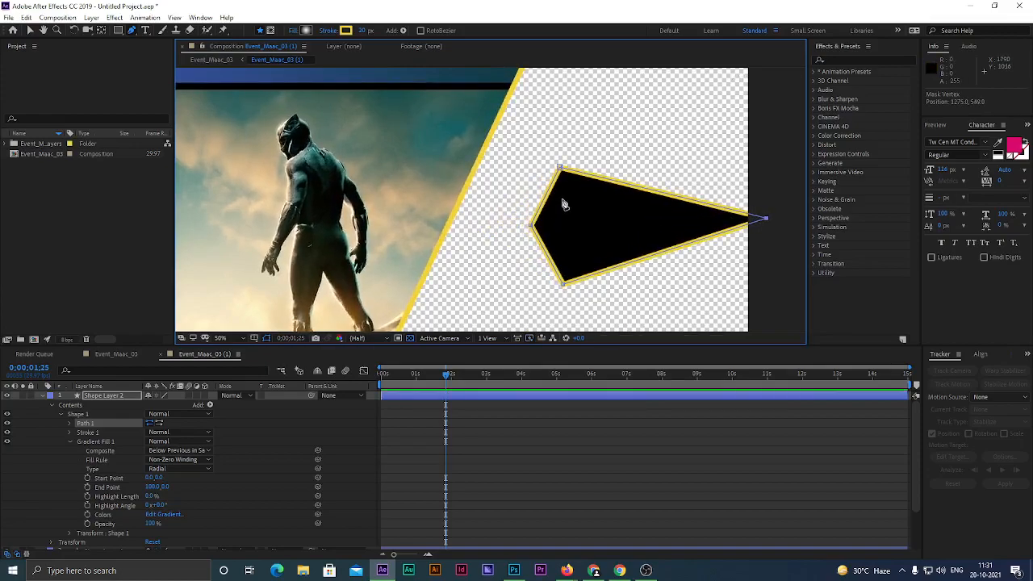
Try deleting the kite's upper vertex, undo the deletion, and shift the whole path to the left
left_click_drag(788, 155, 497, 278)
left_click(558, 170)
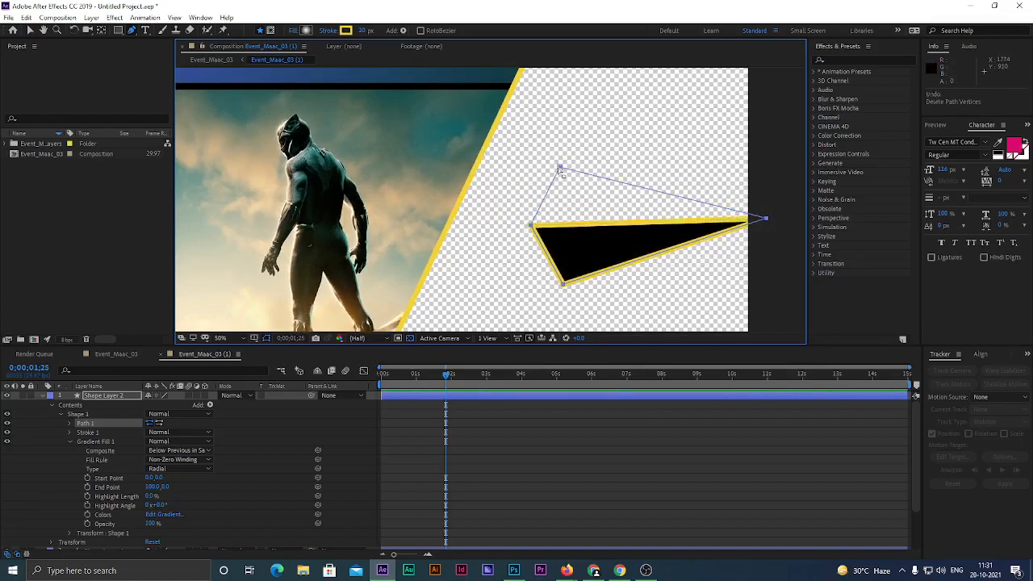
left_click_drag(559, 170, 517, 170)
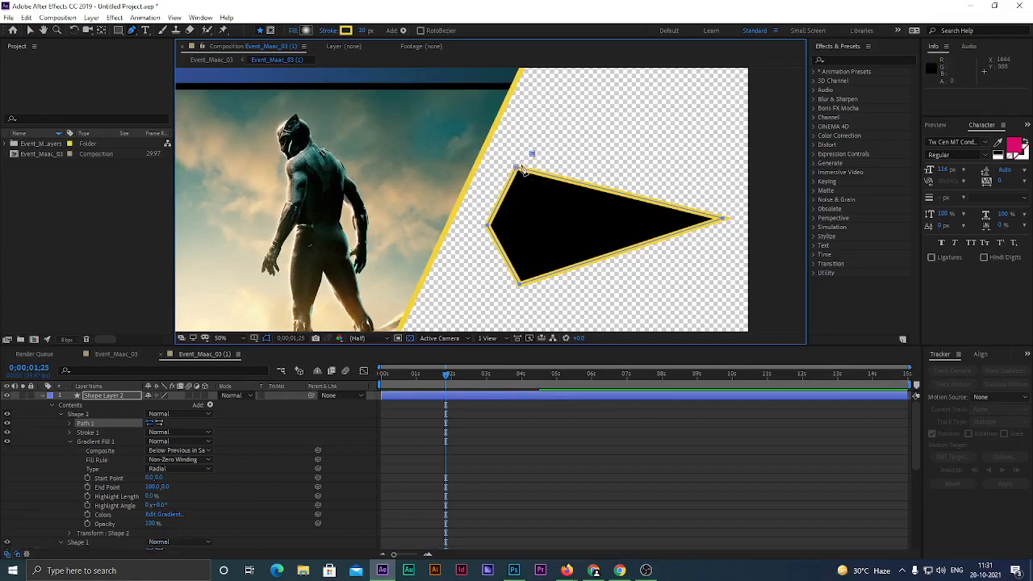
Undo the stray new path, and try curving the kite's upper vertex with direction handles
key("ctrl+z")
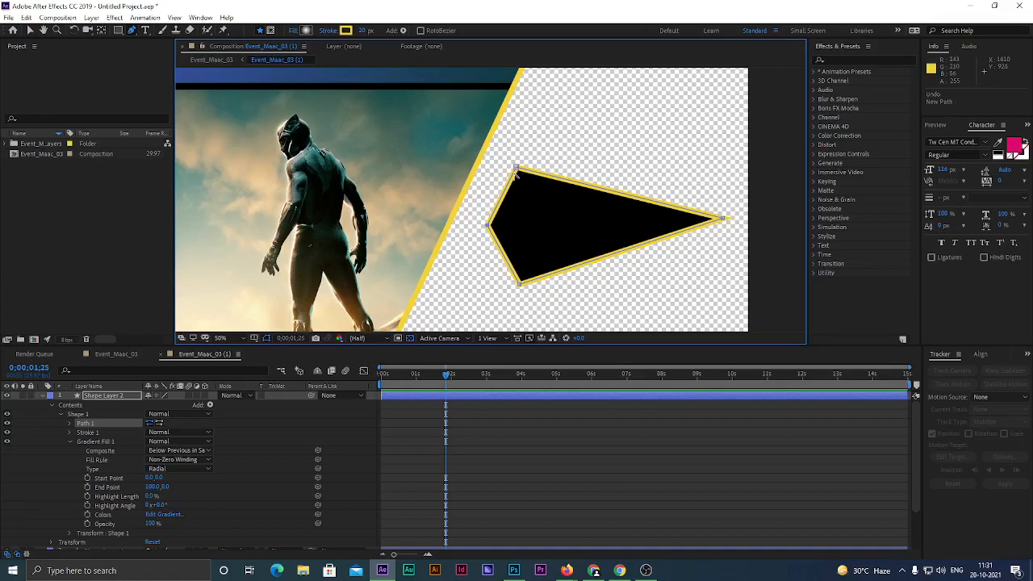
left_click_drag(516, 169, 481, 145)
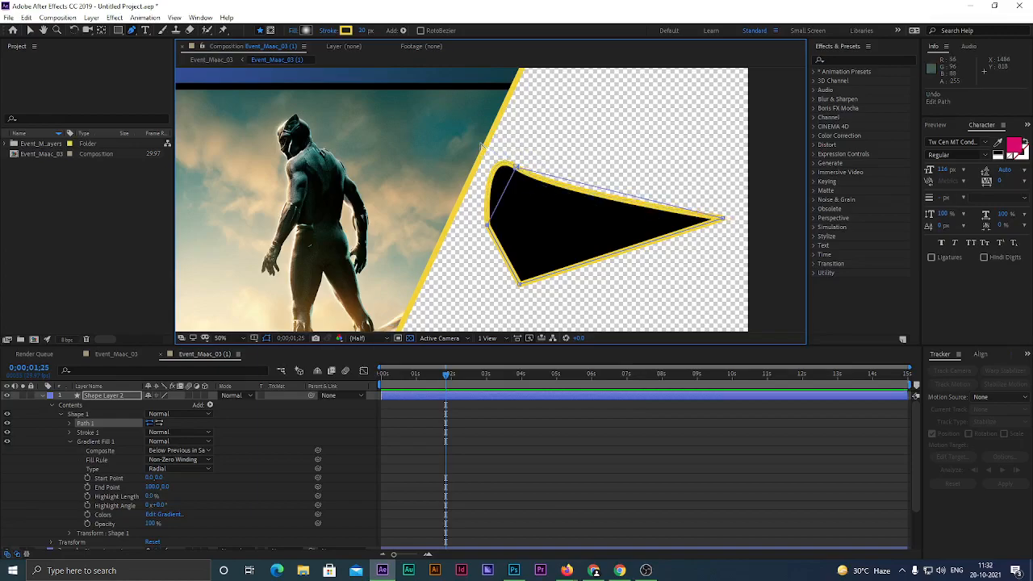
Undo the curve on the kite's upper vertex, and move the shape slightly up and left to position 1228, 1698
key("ctrl+z")
left_click(513, 570)
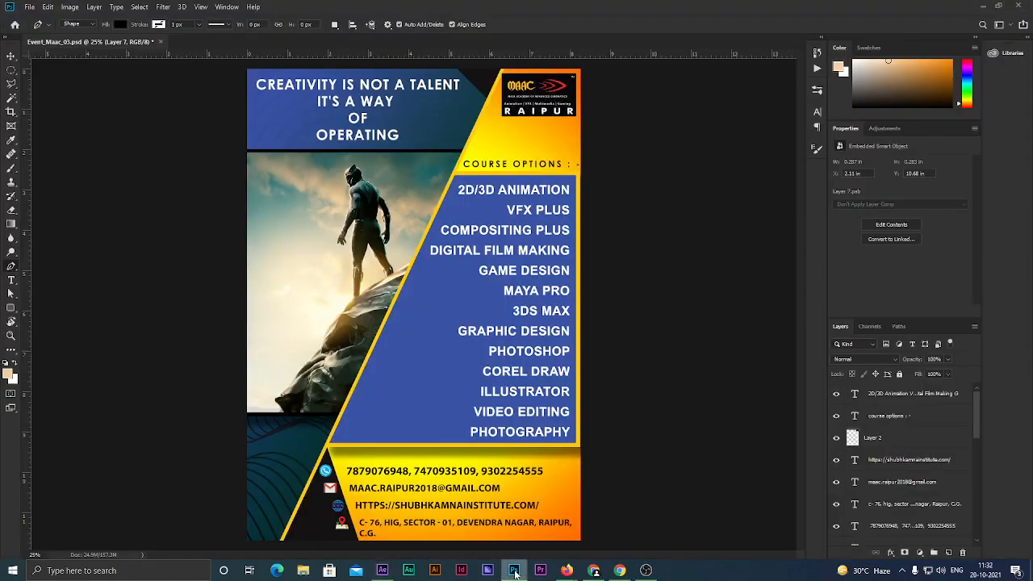
left_click(984, 8)
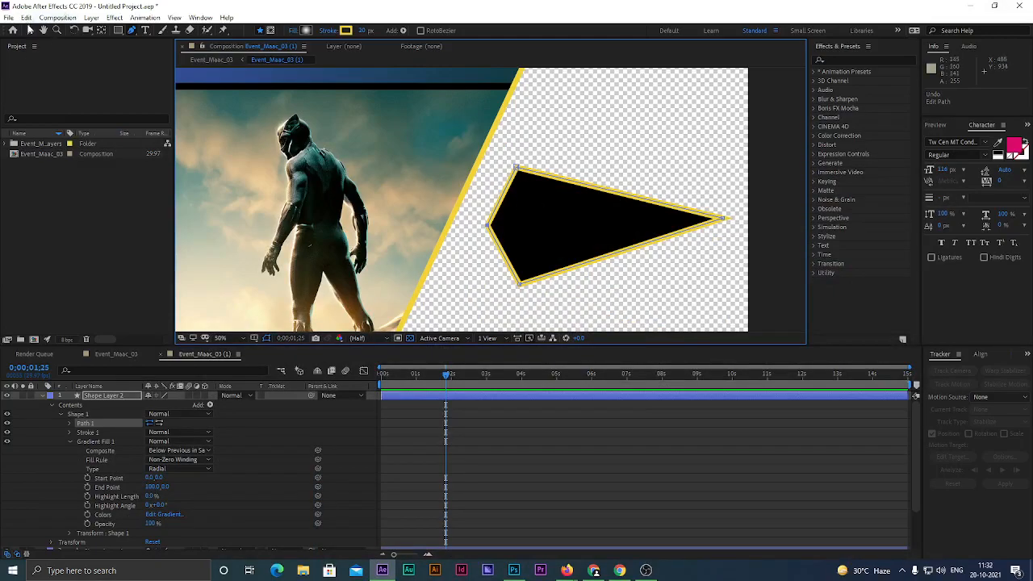
left_click(30, 30)
left_click_drag(583, 229, 743, 270)
mouse_move(615, 194)
left_mouse_down()
mouse_move(653, 200)
mouse_move(589, 173)
mouse_move(586, 181)
mouse_move(611, 180)
left_mouse_up()
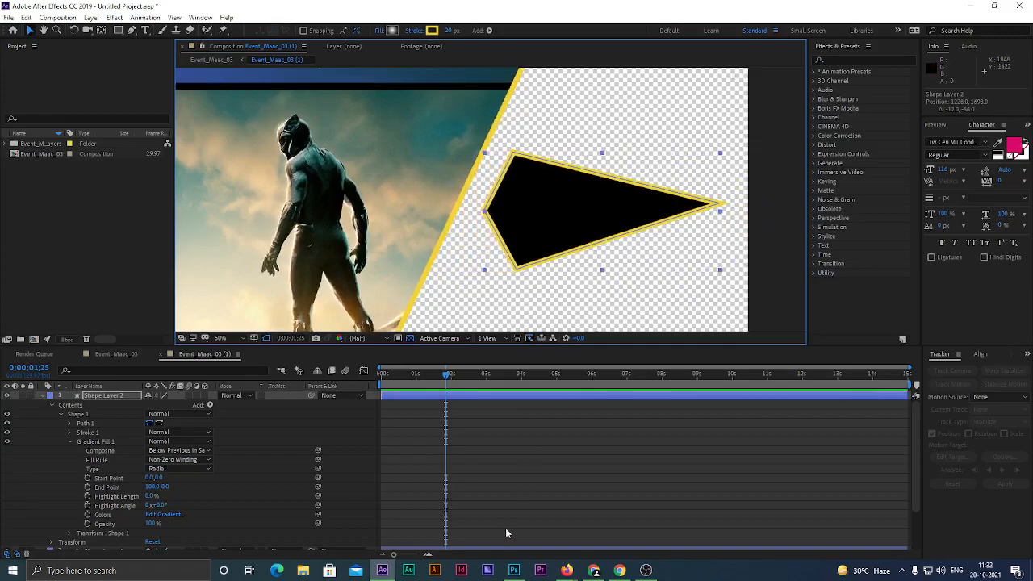
left_click(513, 571)
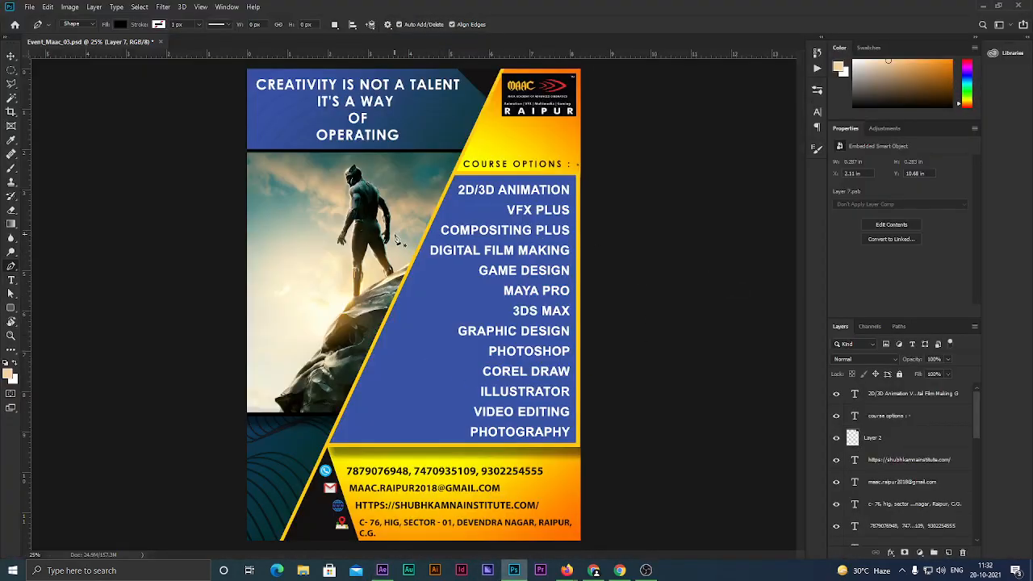
left_click(984, 7)
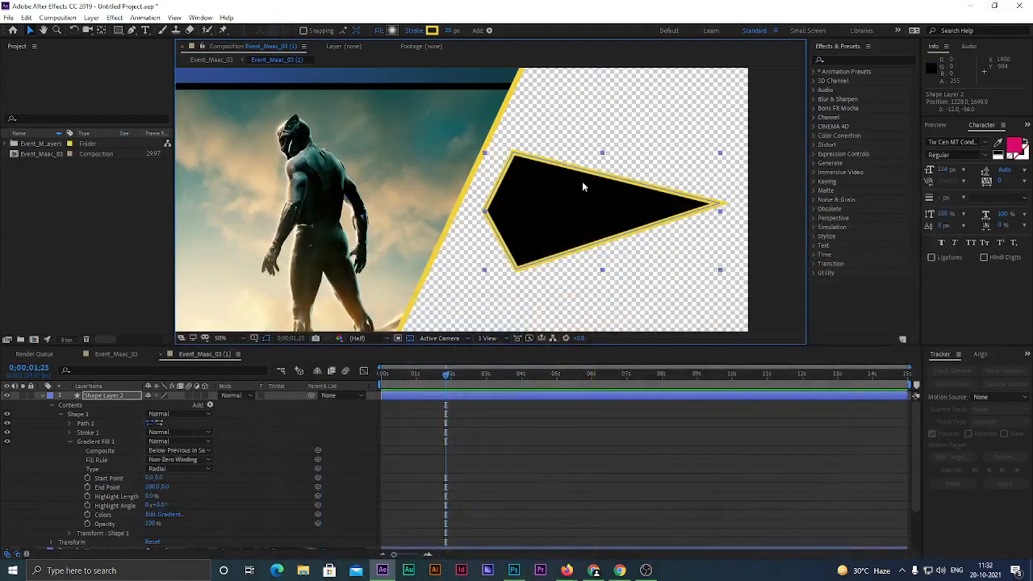
Set the end colour stop of the kite's radial gradient fill to red F70000
left_click(392, 32)
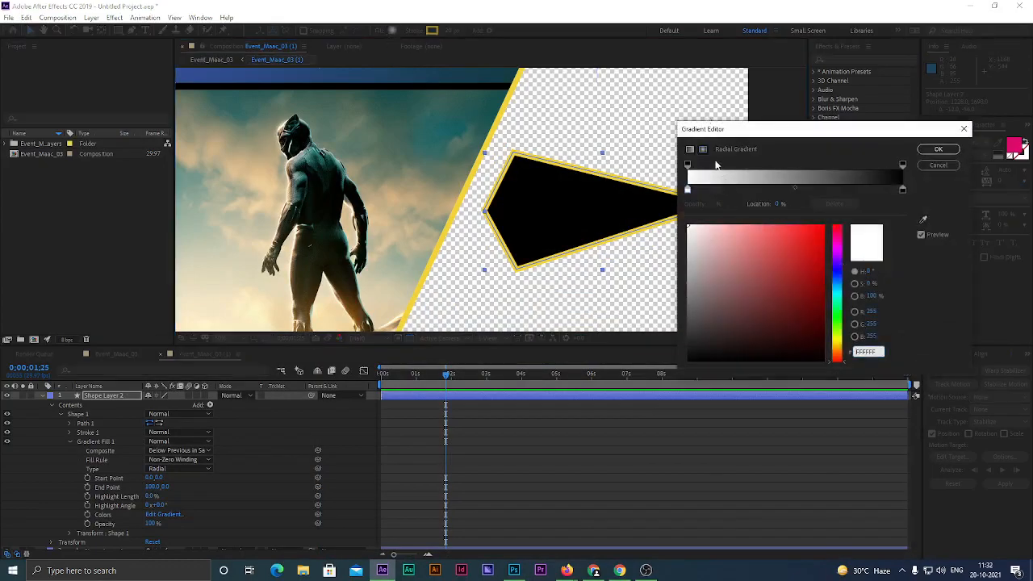
left_click(902, 191)
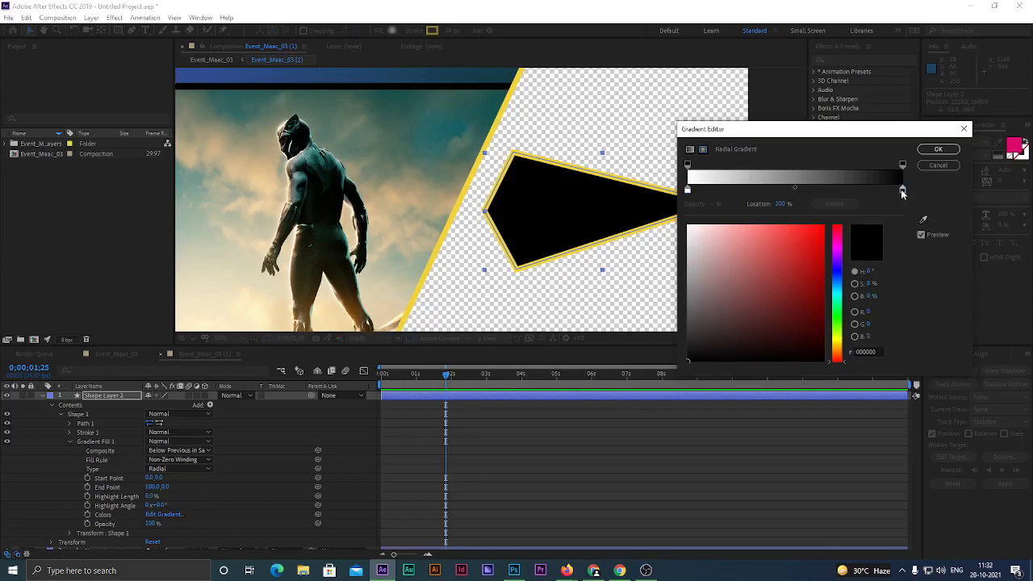
left_click_drag(769, 338, 831, 232)
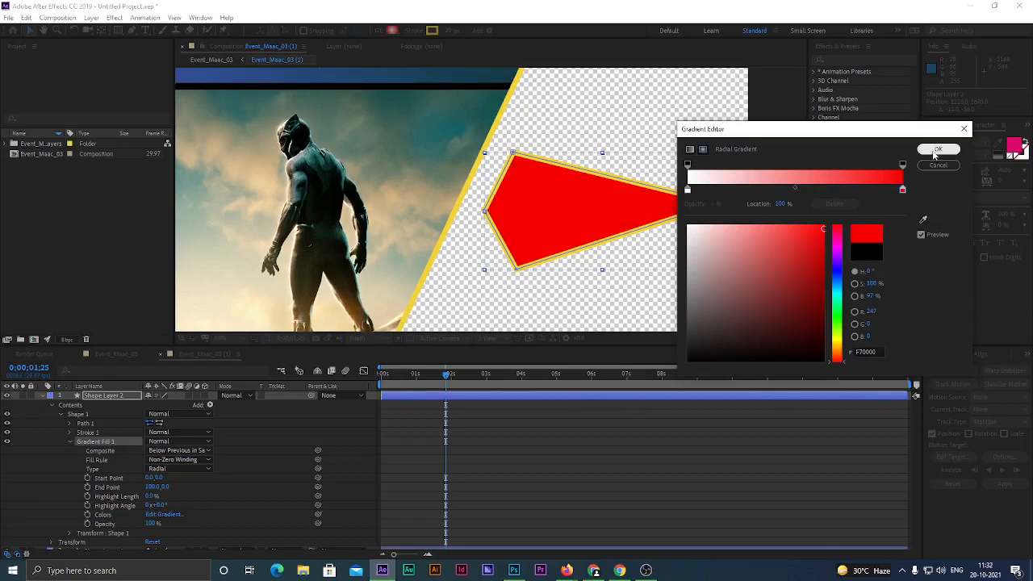
left_click(690, 149)
left_click(703, 150)
left_click(936, 149)
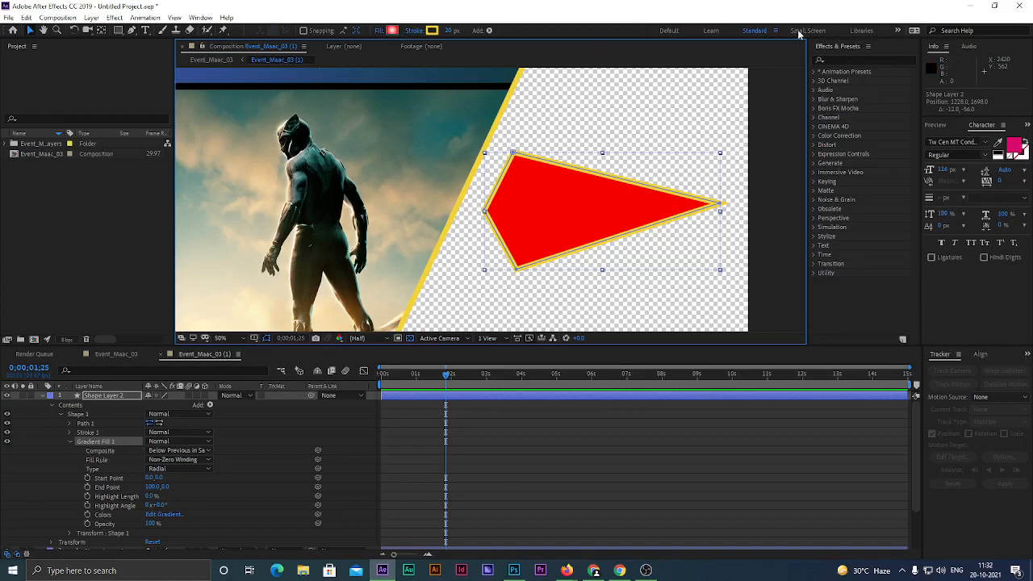
left_click(971, 46)
left_click(936, 47)
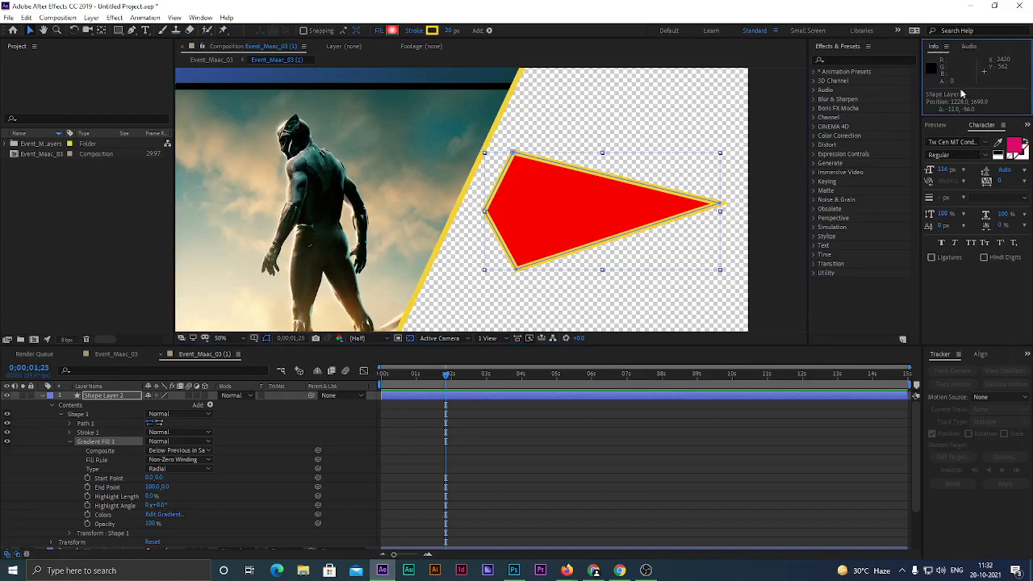
left_click(947, 126)
left_click(994, 127)
left_click(1027, 126)
left_click(1017, 151)
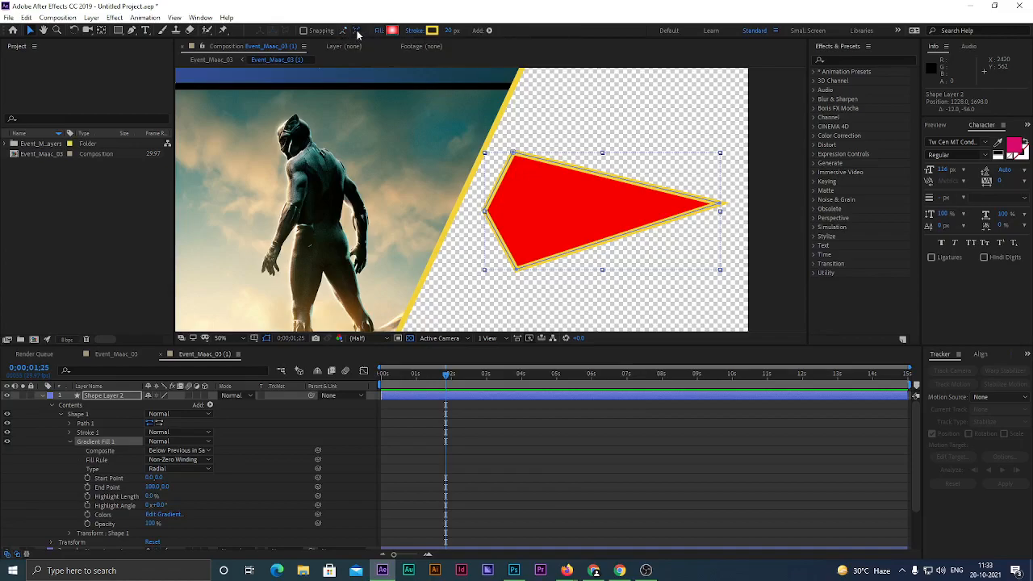
left_click(482, 32)
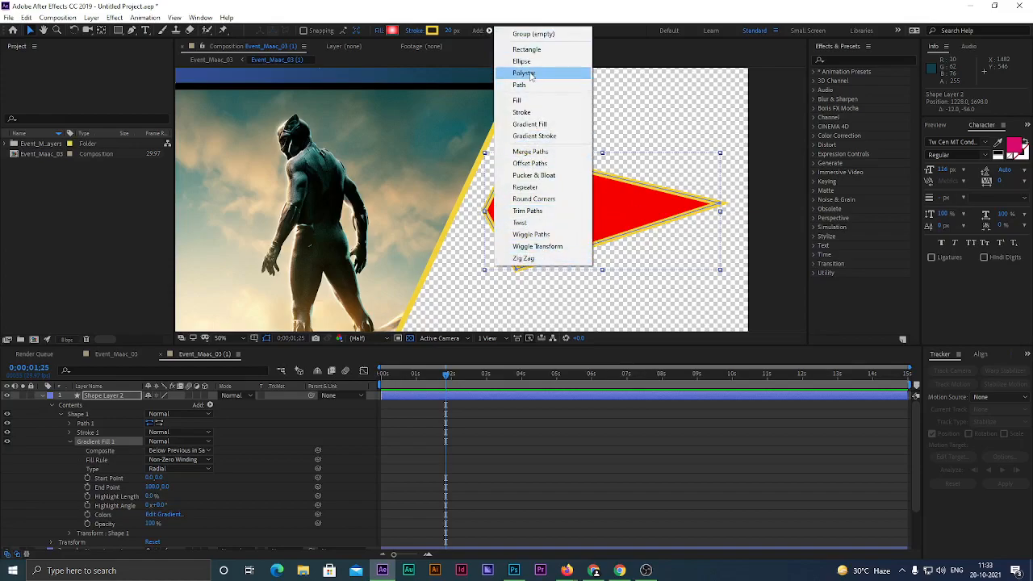
left_click(484, 32)
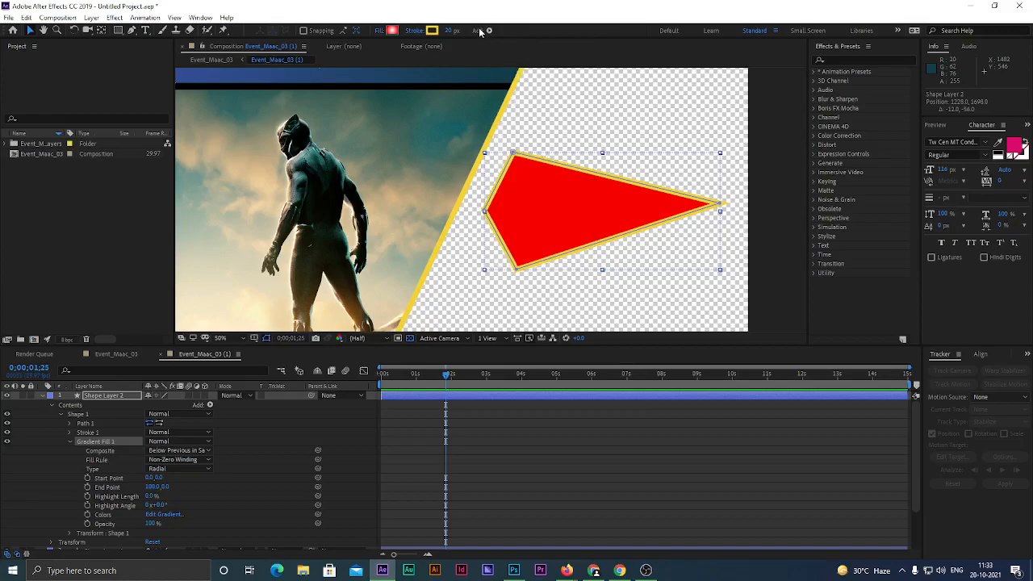
Try changing Shape Layer 2's position value, undo it, and look through the blend modes of Shape 1
left_click(70, 442)
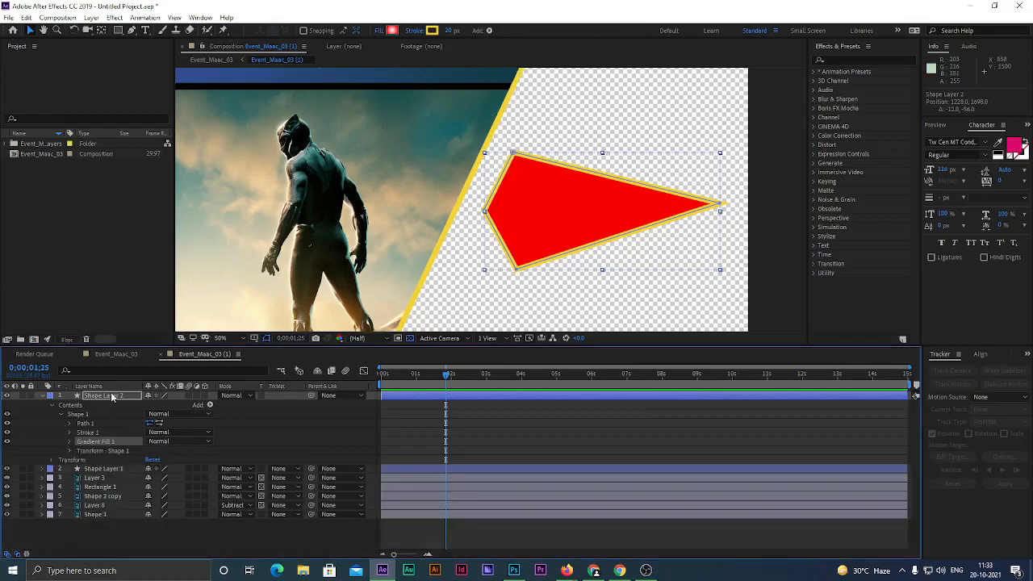
left_click(111, 394)
left_click(60, 414)
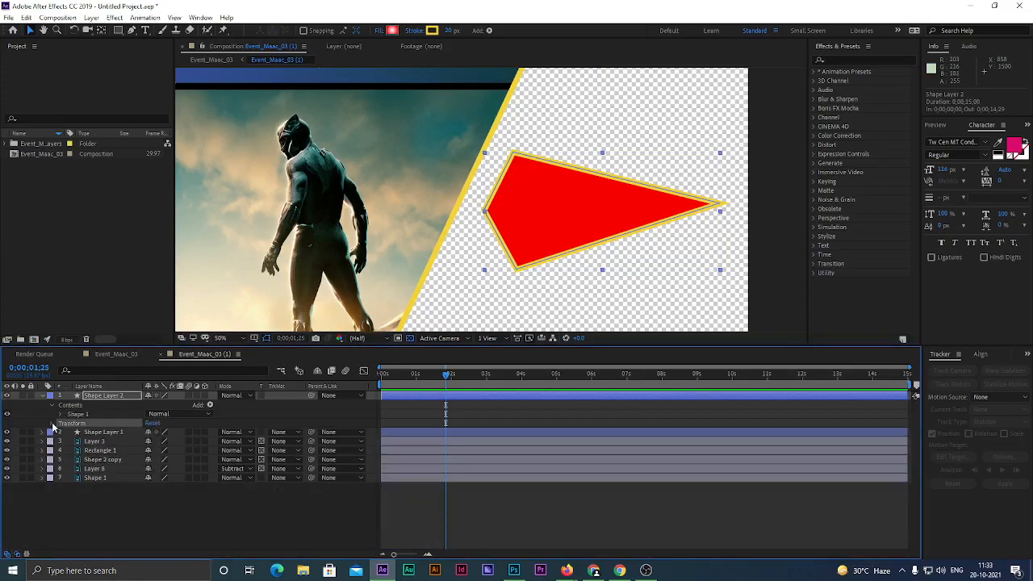
left_click(51, 423)
left_click_drag(176, 442, 217, 460)
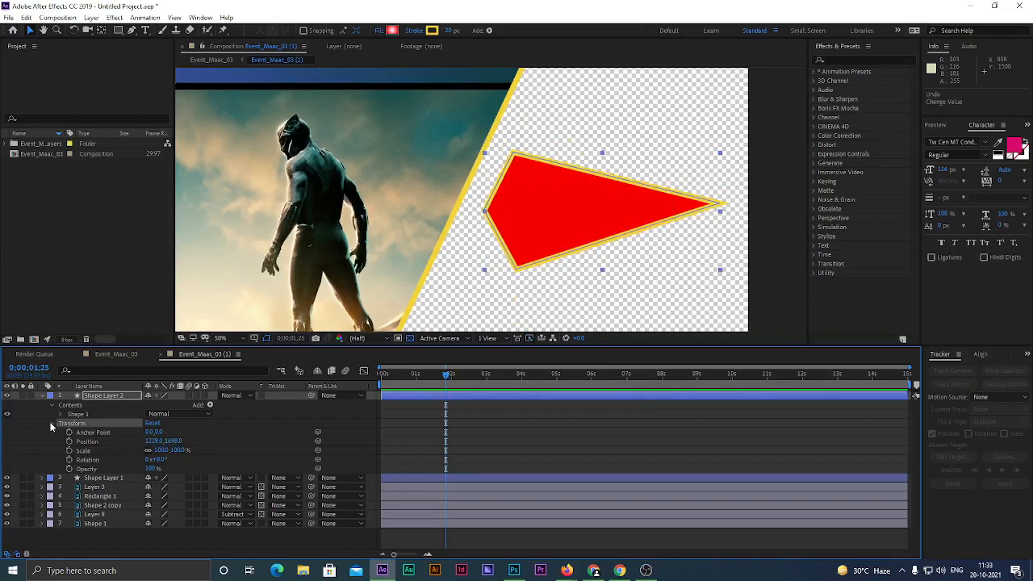
left_click(51, 423)
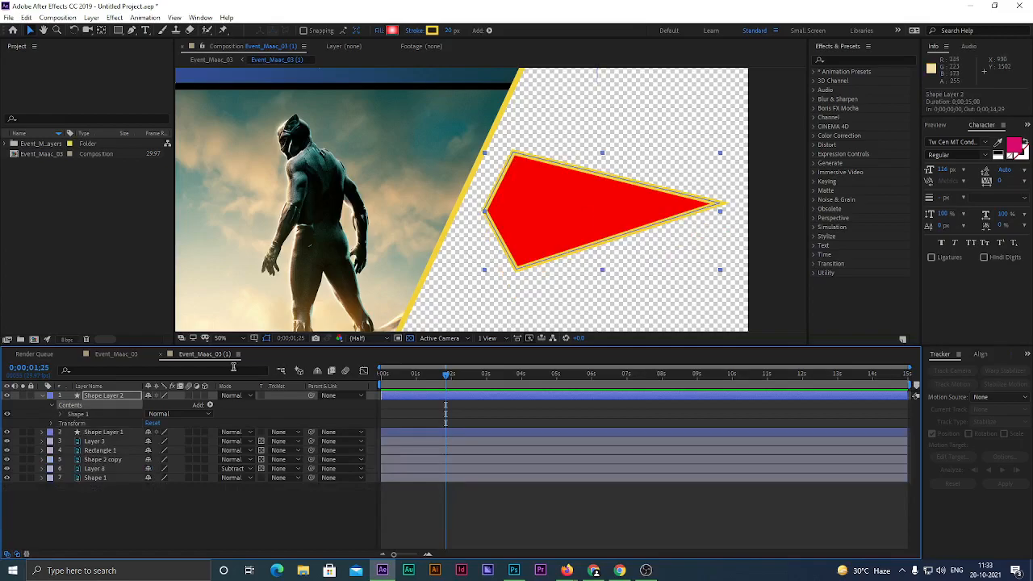
left_click(177, 415)
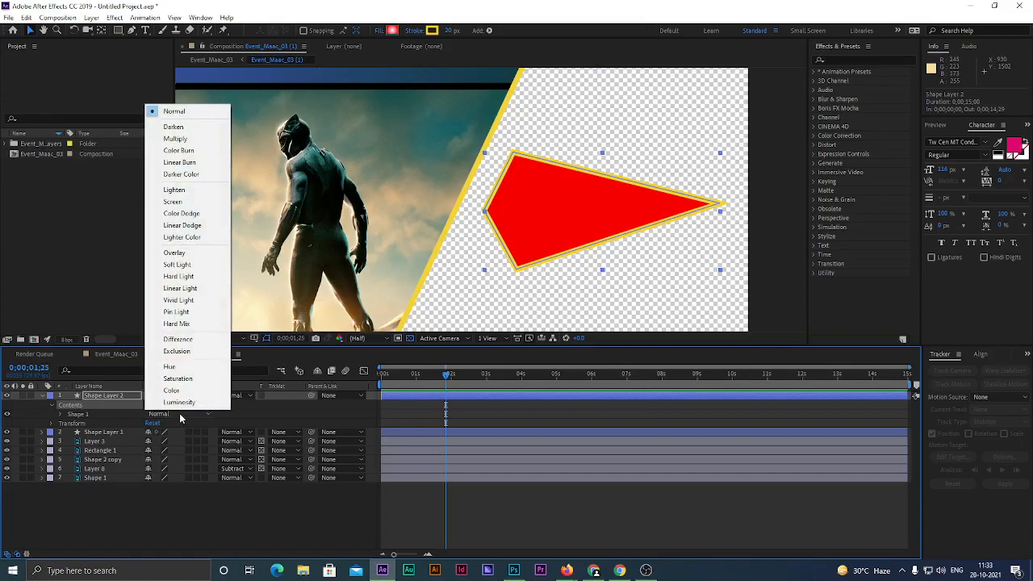
left_click(69, 413)
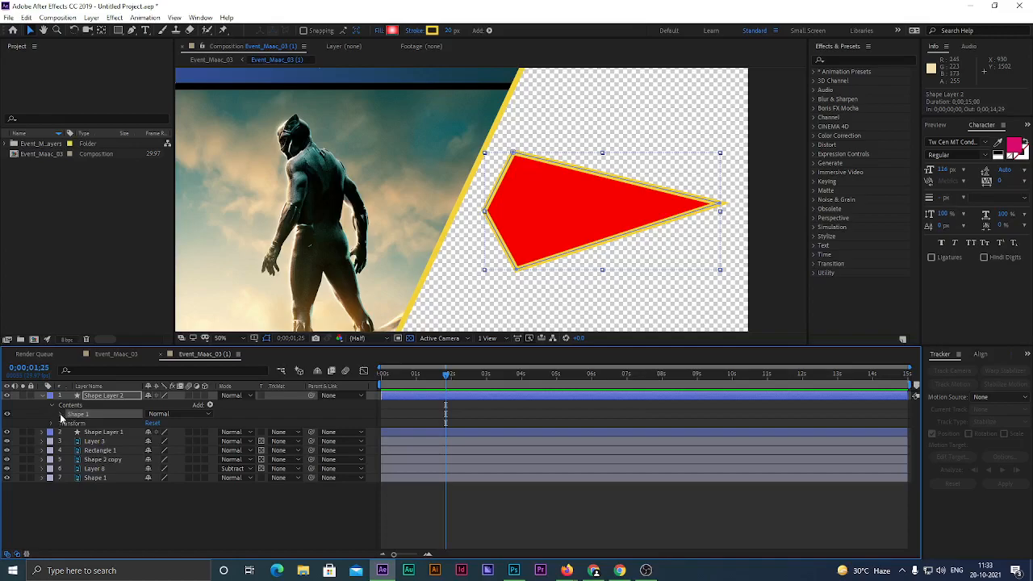
Turn on reversed path direction for Path 1 of the kite in Shape Layer 2
left_click(60, 415)
left_click(88, 424)
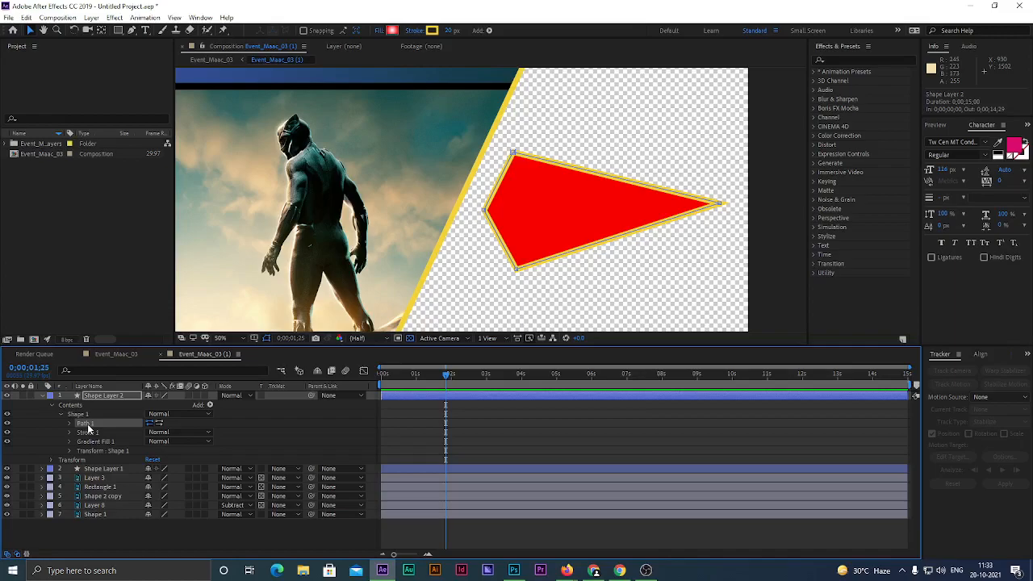
left_click(159, 425)
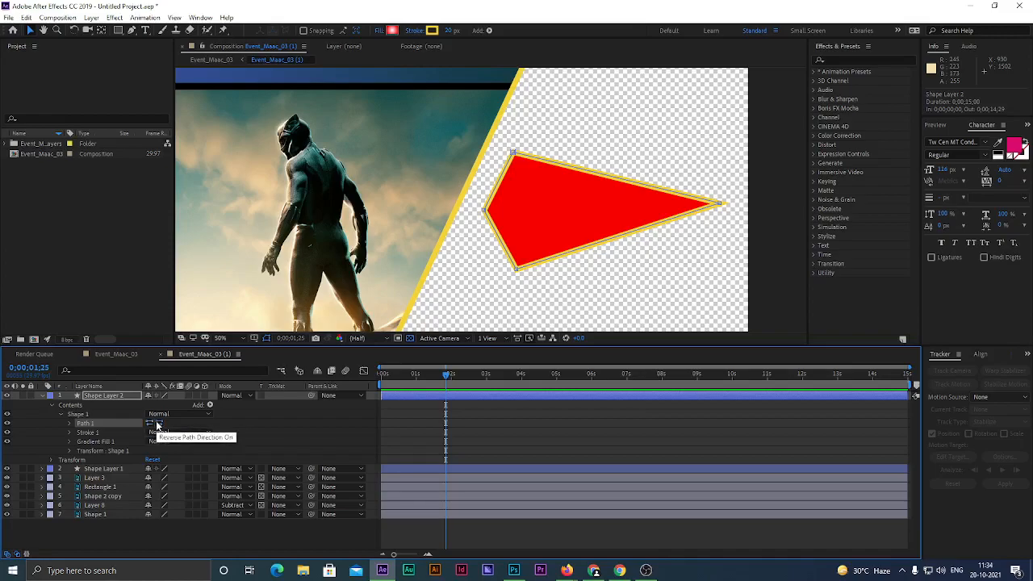
Start animating the Path property of Path 1 with a keyframe at the beginning of the timeline
left_click(67, 423)
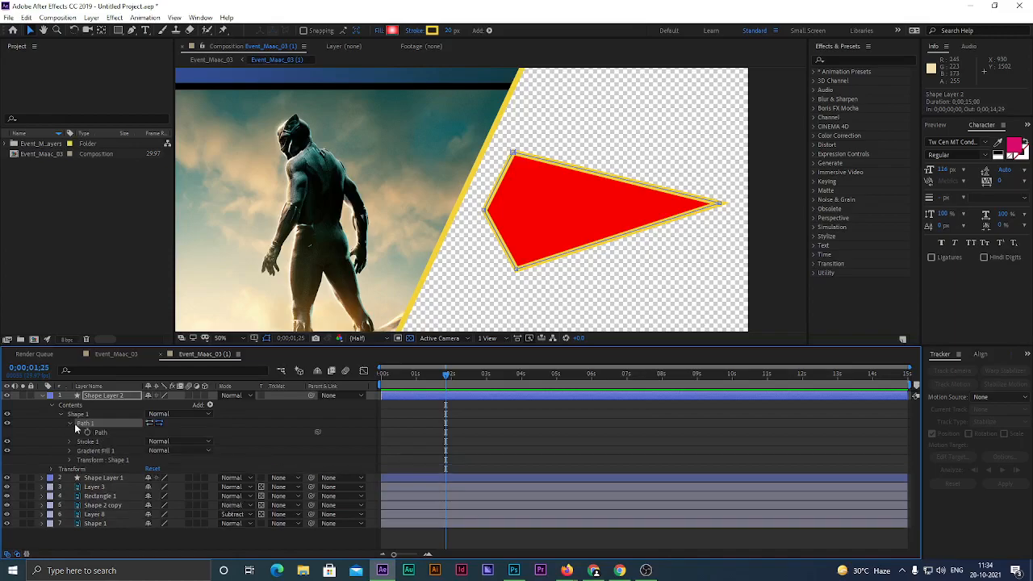
left_click_drag(446, 376, 380, 376)
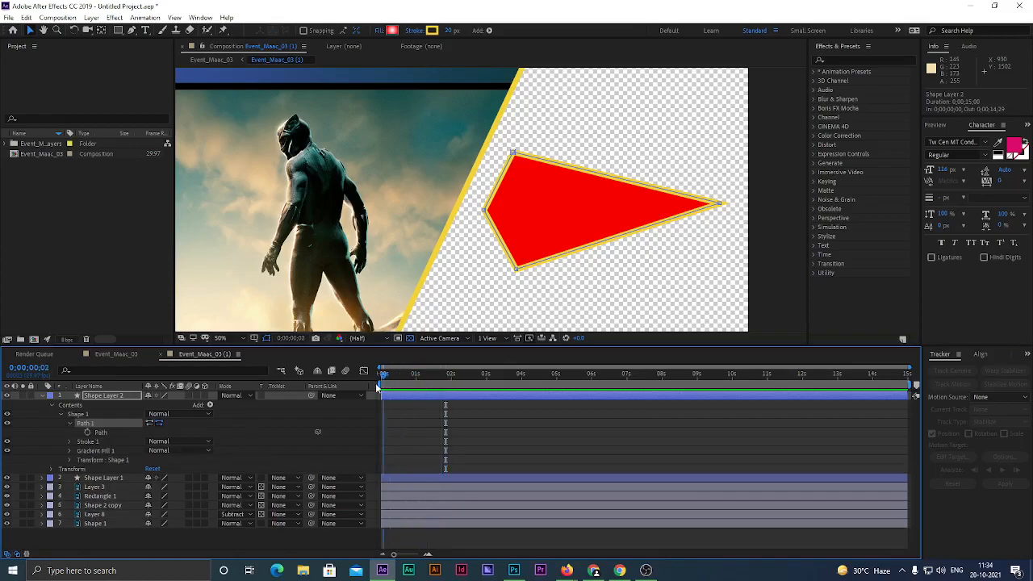
left_click(89, 432)
At 0;00;02;00, move the kite's right, lower and left vertices to form a wide four-sided block, keyframing the path
left_click_drag(386, 378, 453, 391)
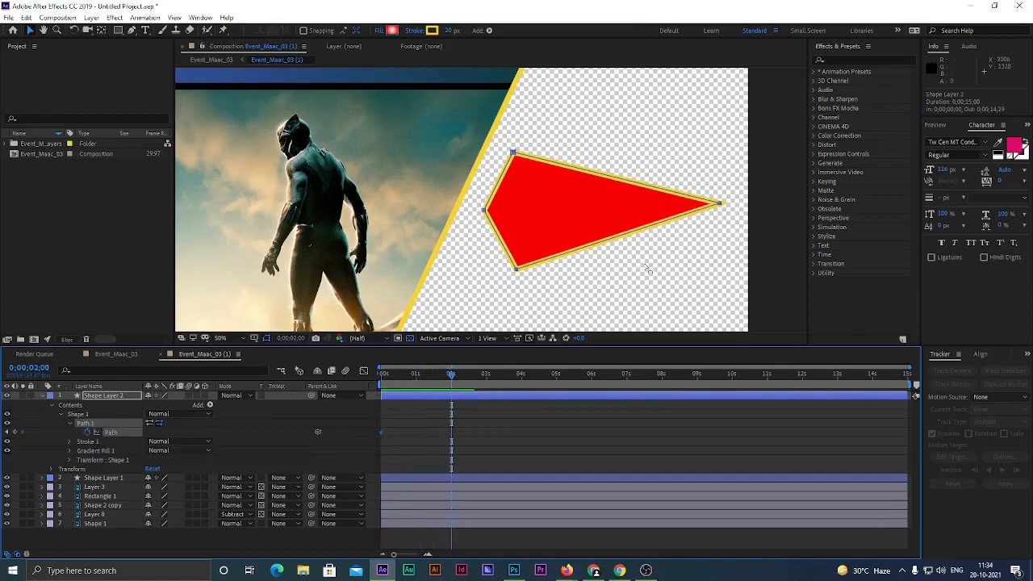
left_click(720, 204)
left_click_drag(722, 205, 709, 131)
left_click_drag(517, 273, 738, 259)
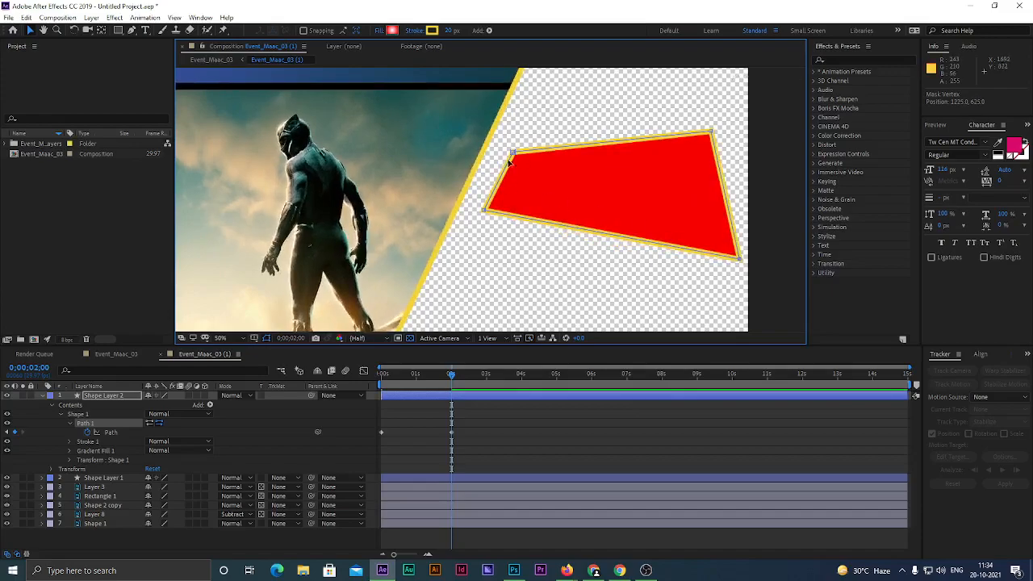
left_click_drag(485, 211, 494, 257)
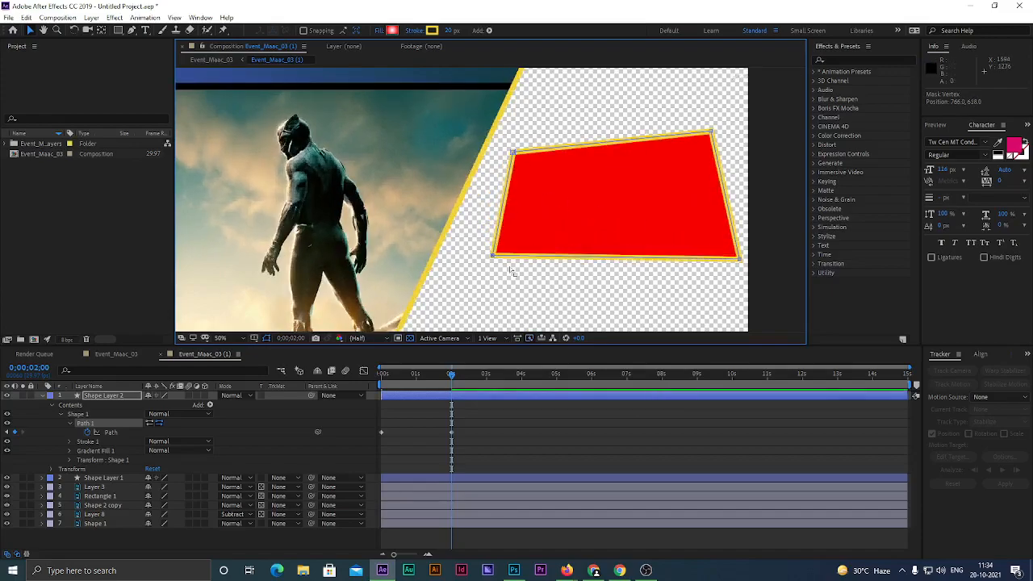
At 0;00;04;00, move the block's lower-right, upper-right and lower-left vertices to form a slanted diamond, keyframing the path
left_click_drag(450, 376, 521, 391)
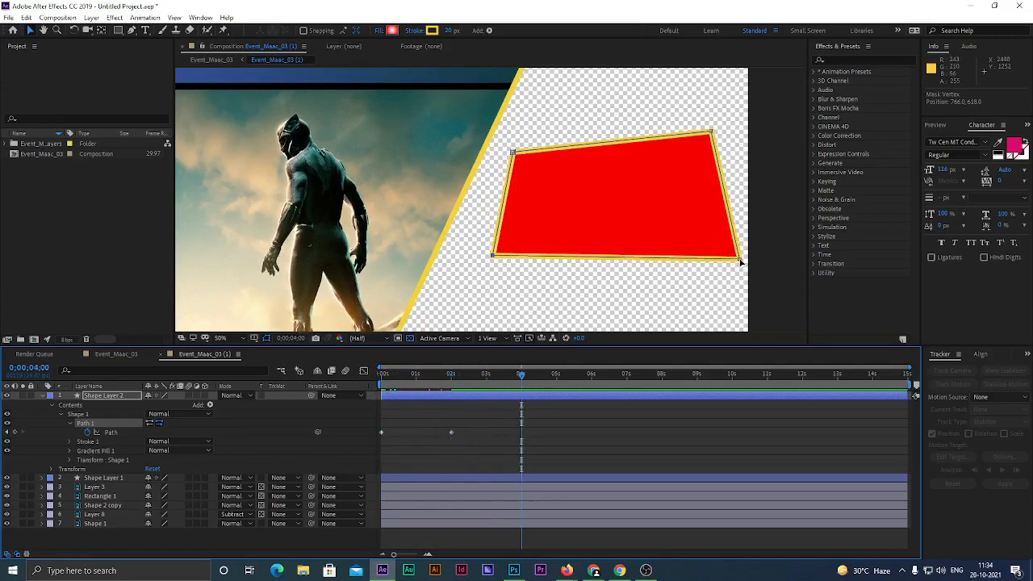
left_click_drag(739, 261, 746, 195)
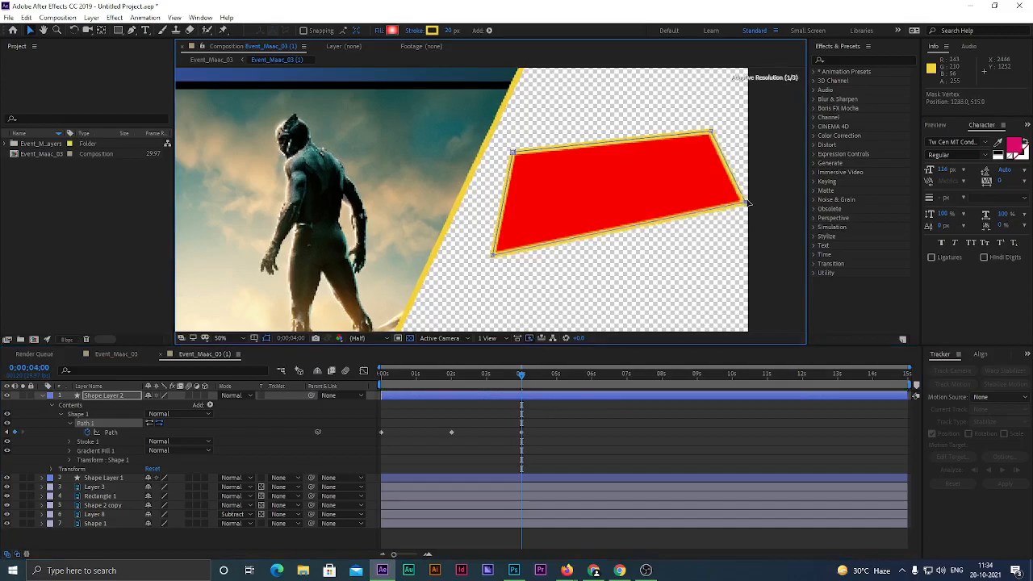
left_click_drag(707, 132, 627, 133)
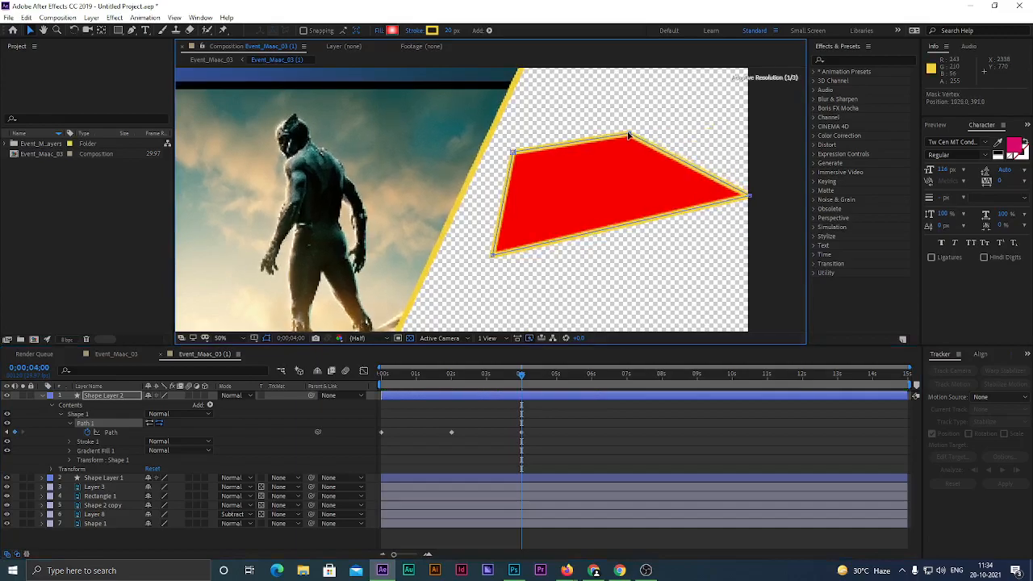
left_click_drag(492, 257, 607, 227)
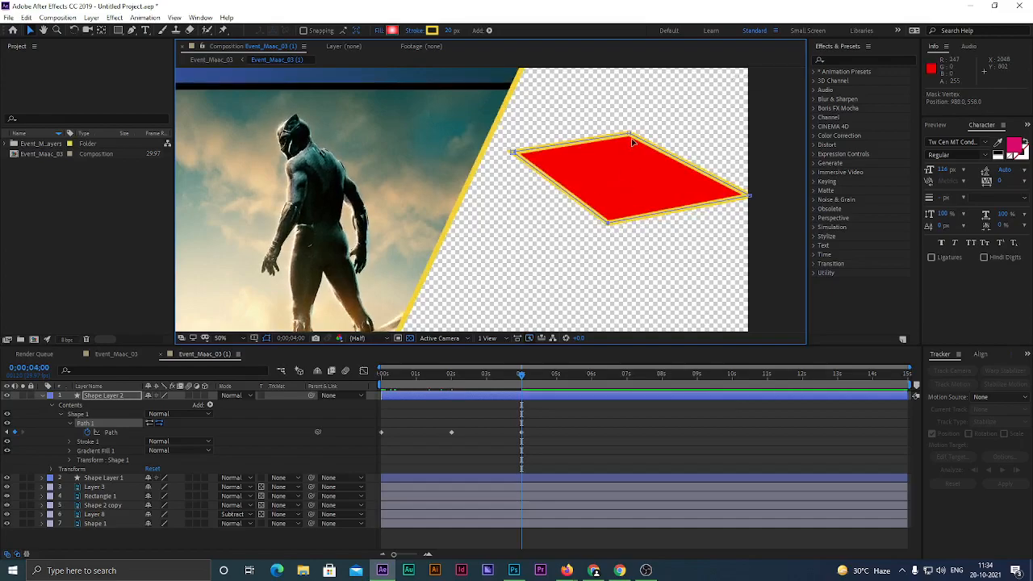
left_click_drag(628, 135, 635, 132)
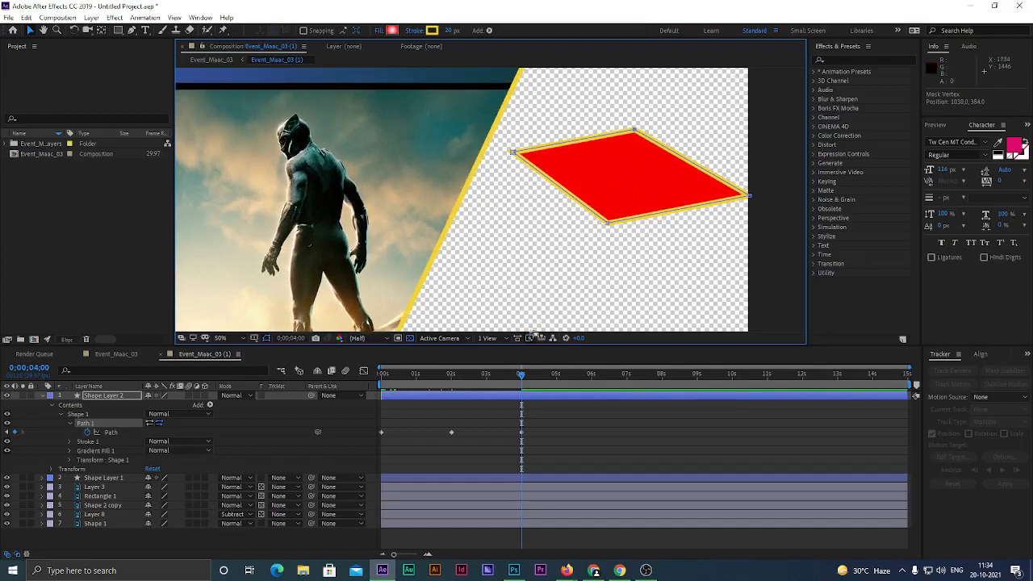
Play back the keyframed path animation from the start of the timeline with the shape layer deselected
left_click_drag(520, 374, 370, 398)
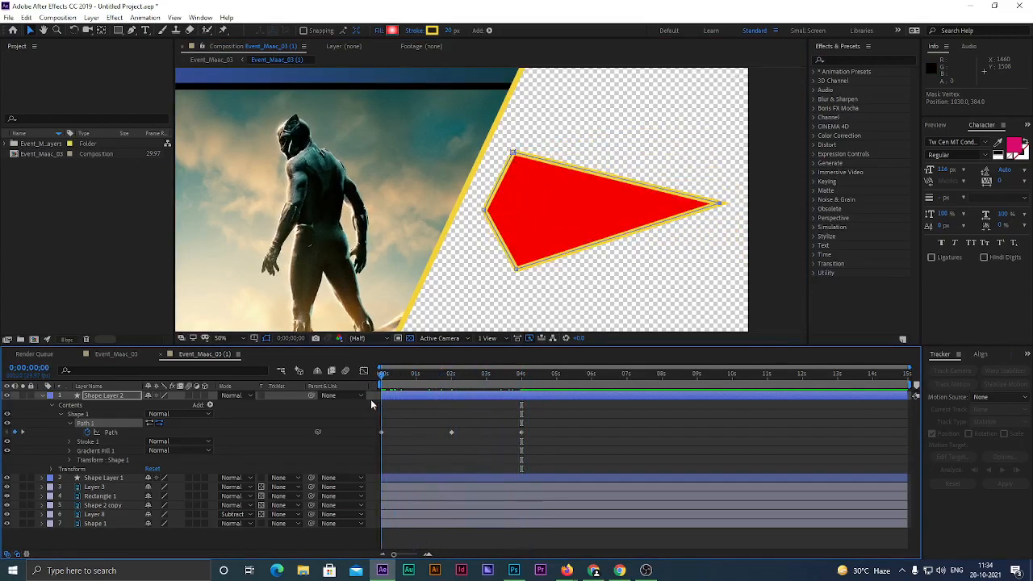
left_click_drag(544, 424, 348, 447)
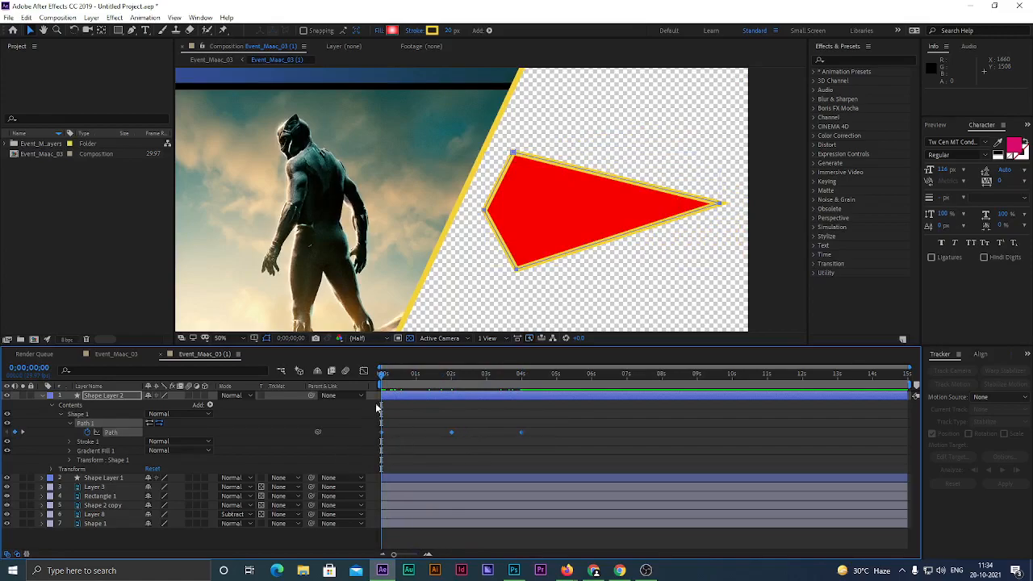
left_click(350, 450)
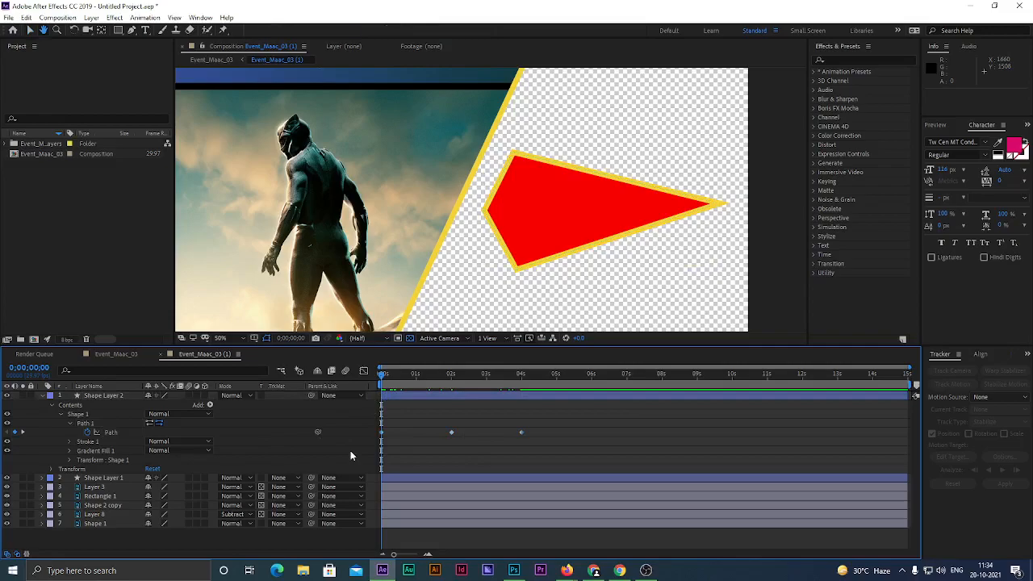
key("space")
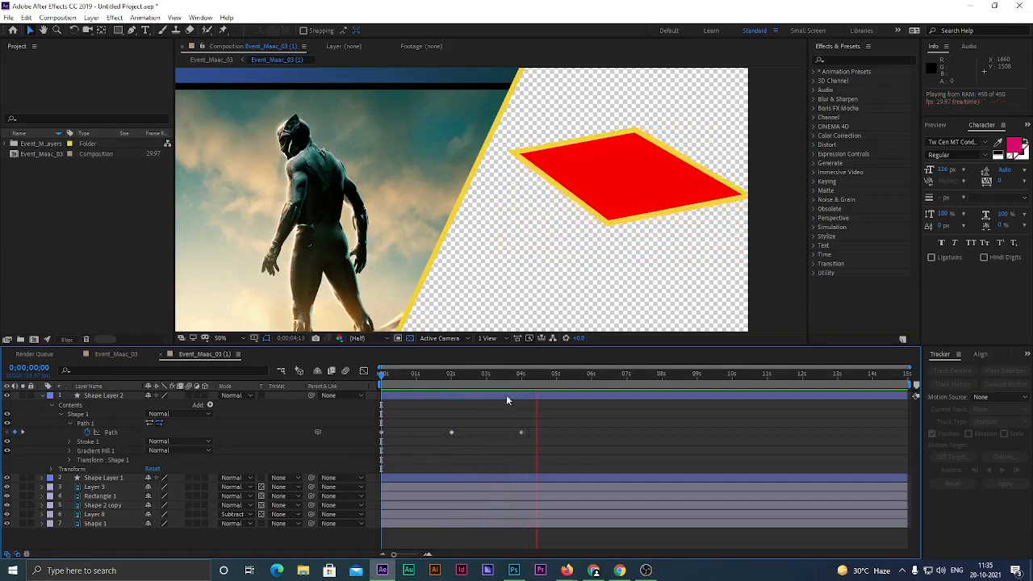
Replay the keyframed path animation, stop it, and return the current time to the start of the timeline
key("space")
key("space")
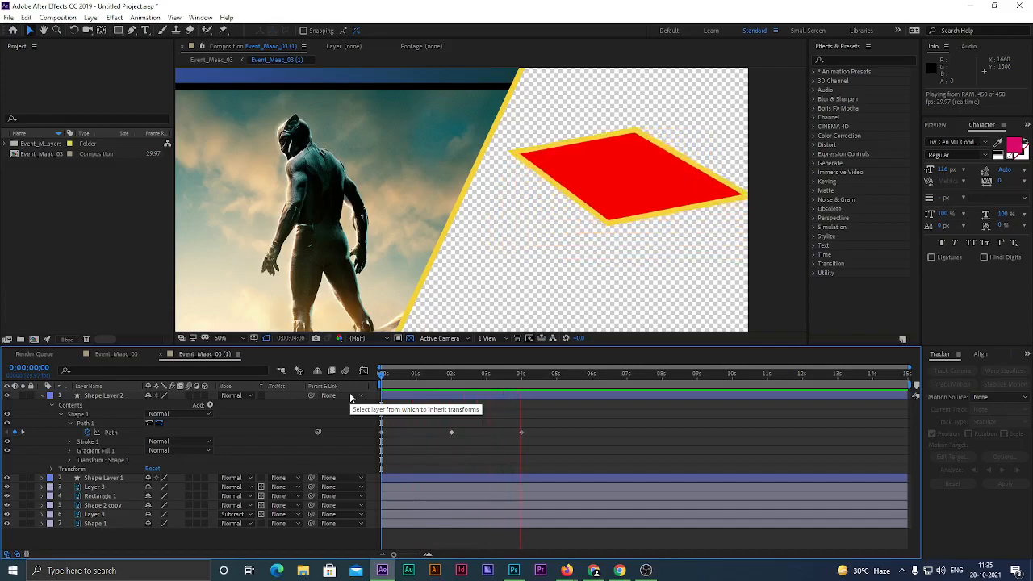
key("space")
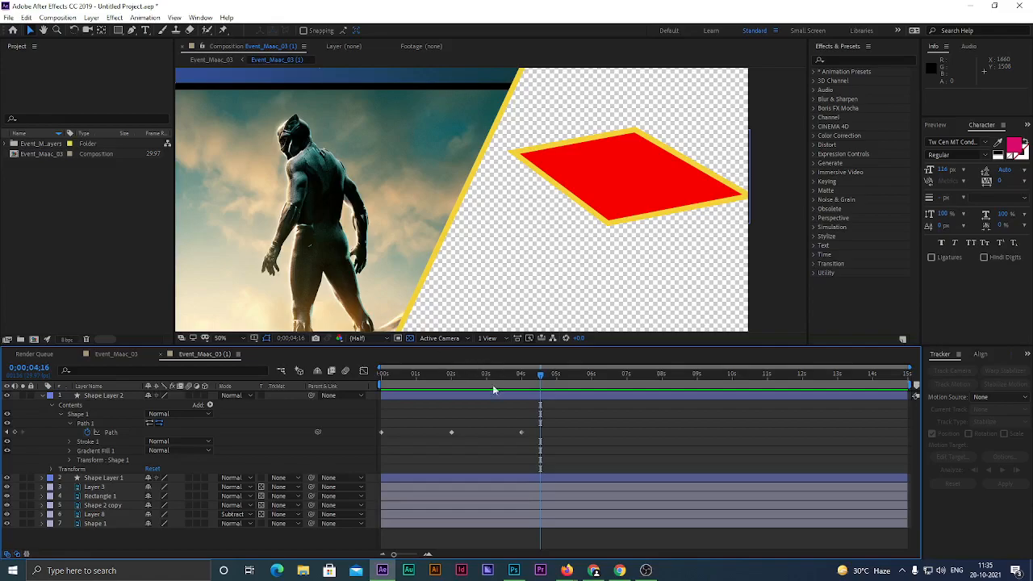
left_click(380, 374)
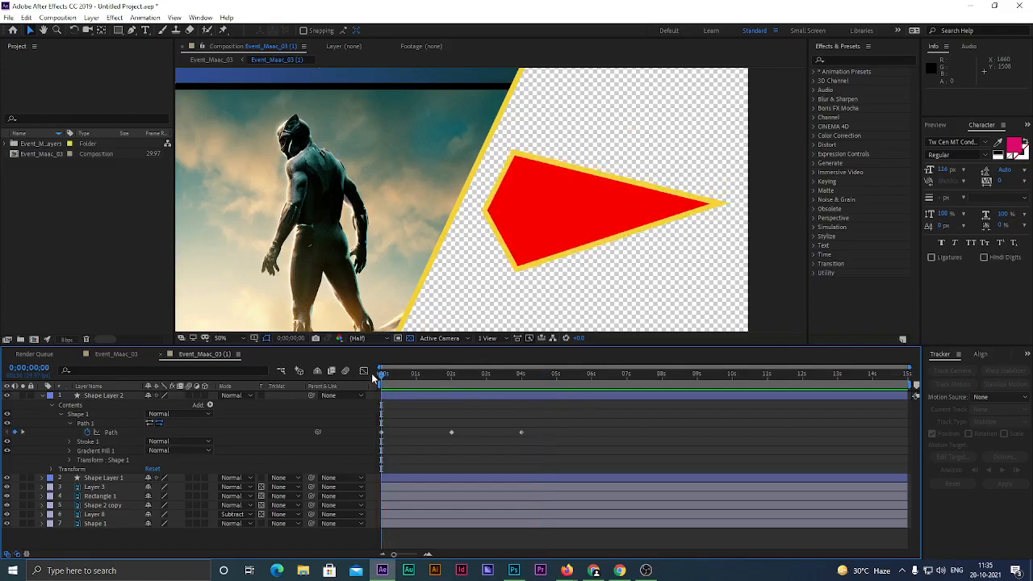
Bring up the Preview settings and check where that panel is enabled among the available windows
left_click(936, 125)
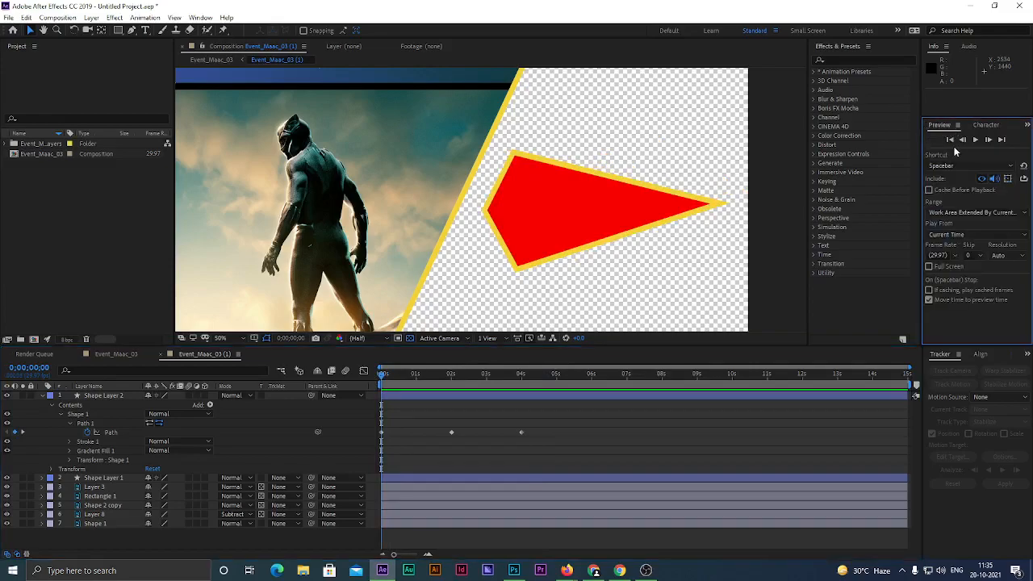
left_click(200, 17)
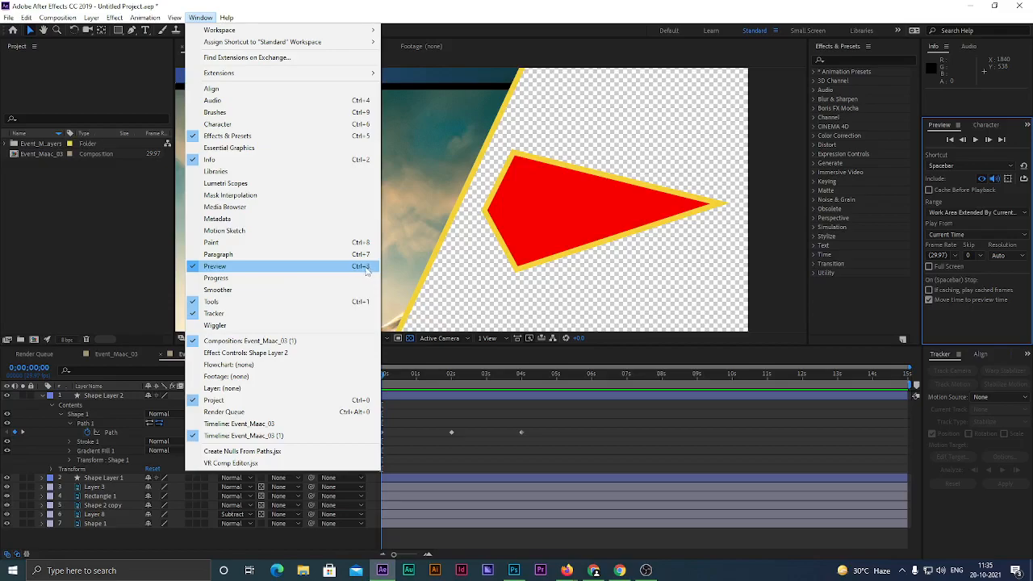
left_click(200, 16)
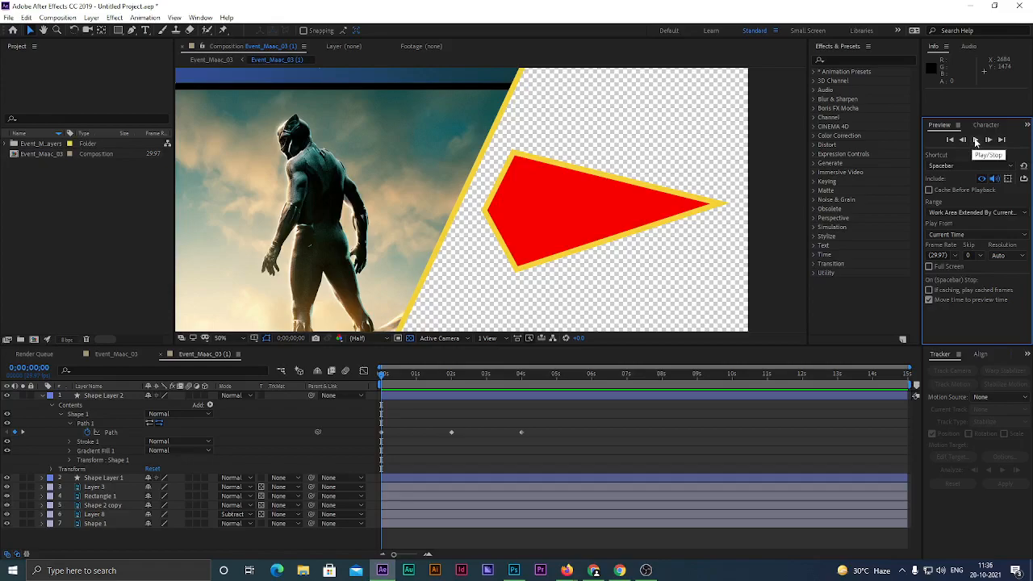
Play and stop the animation twice with the preview transport controls, advance one frame, and return to the first frame
left_click(976, 141)
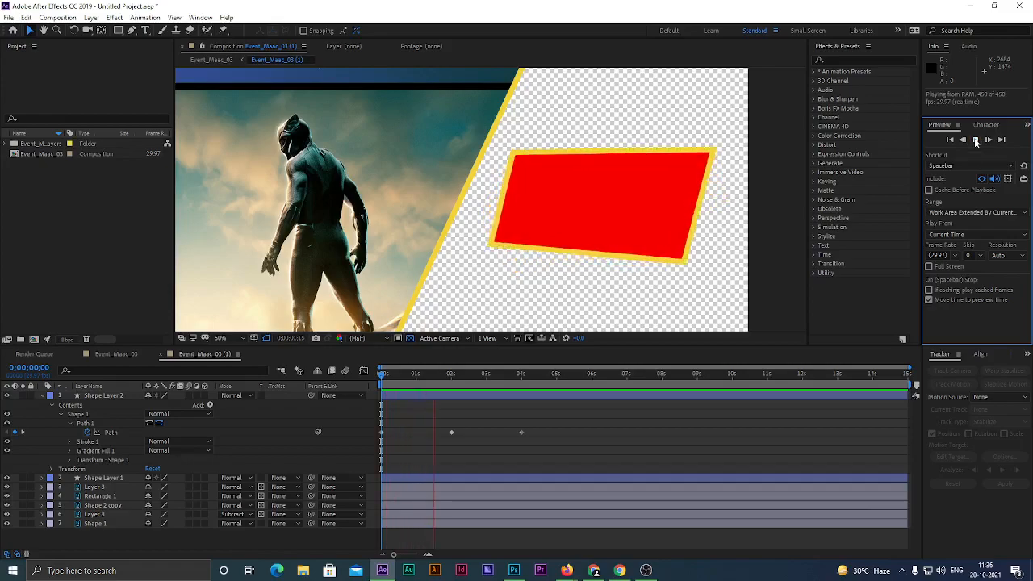
left_click(975, 140)
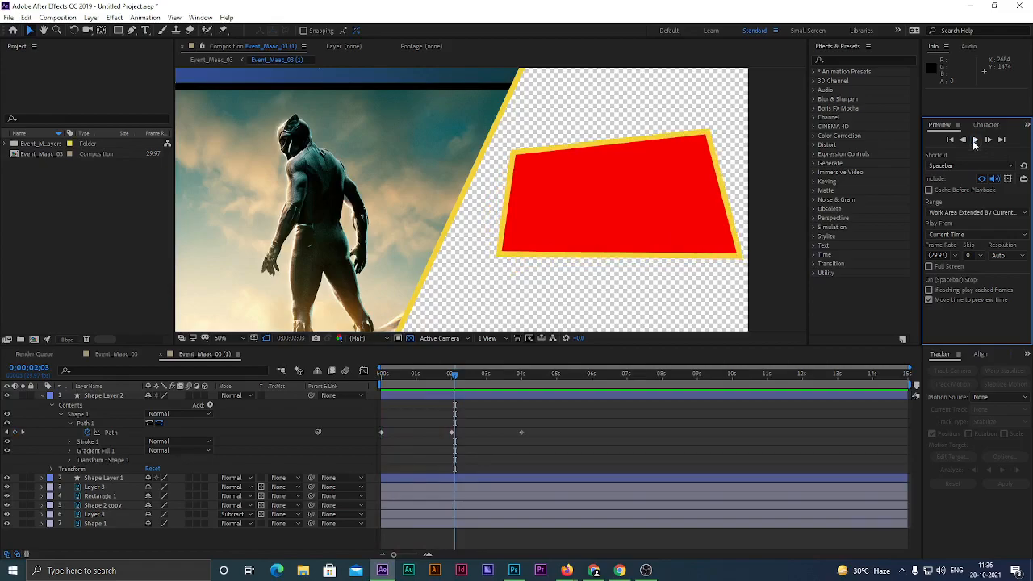
left_click(976, 141)
left_click(975, 141)
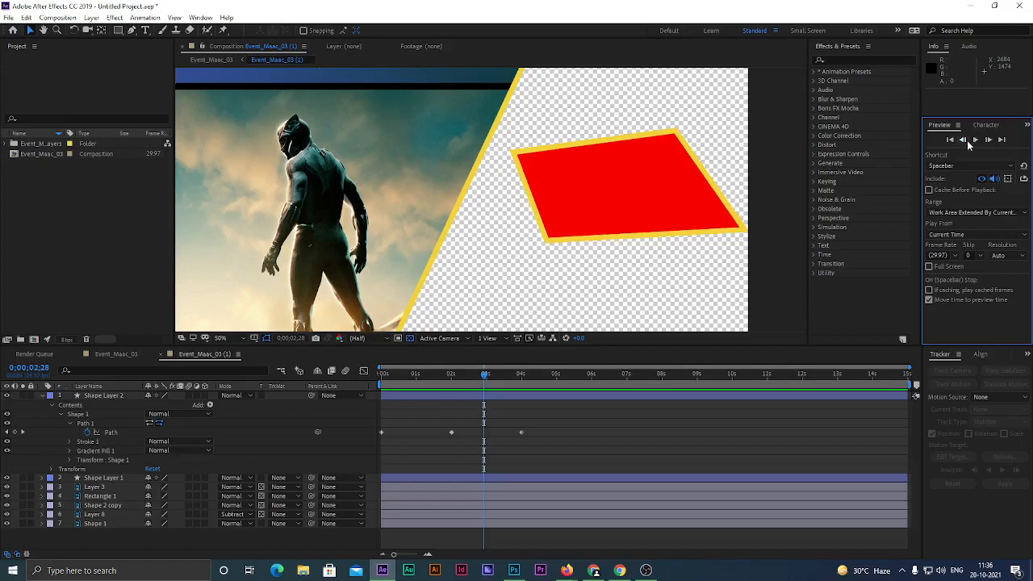
left_click(989, 141)
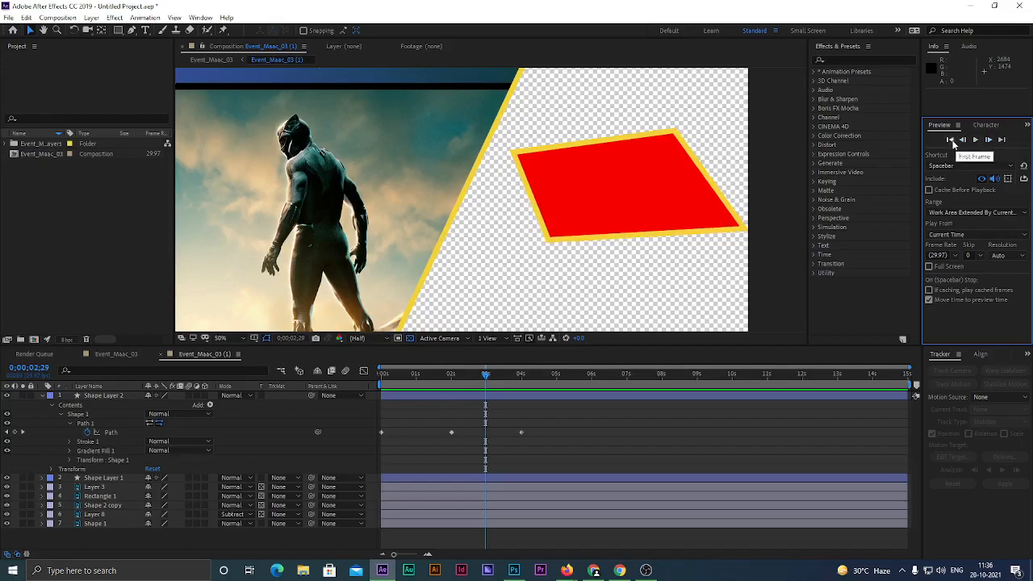
left_click(950, 140)
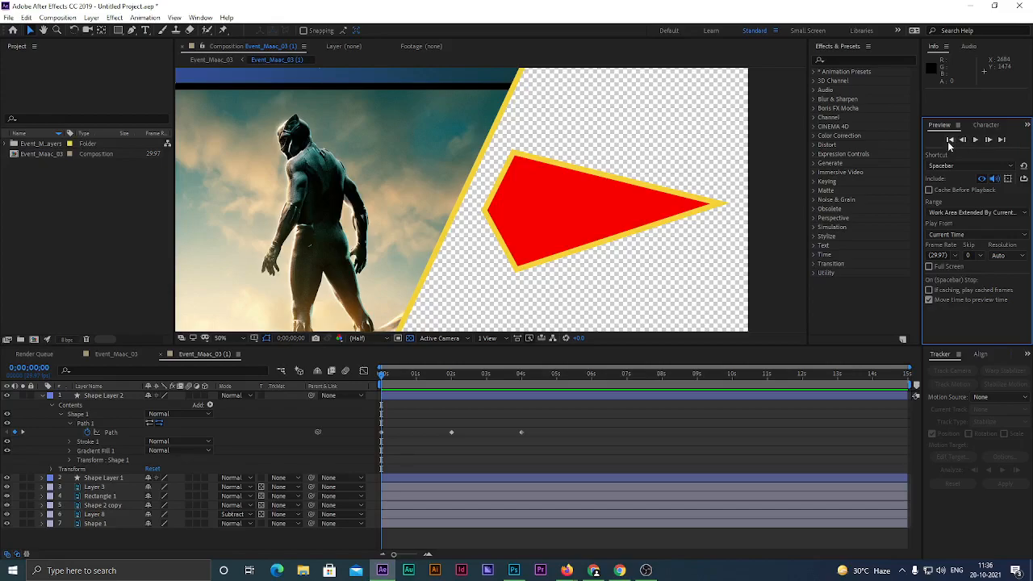
Set the preview shortcut to Numpad 0 and test playback of the path animation from the start
left_click(970, 167)
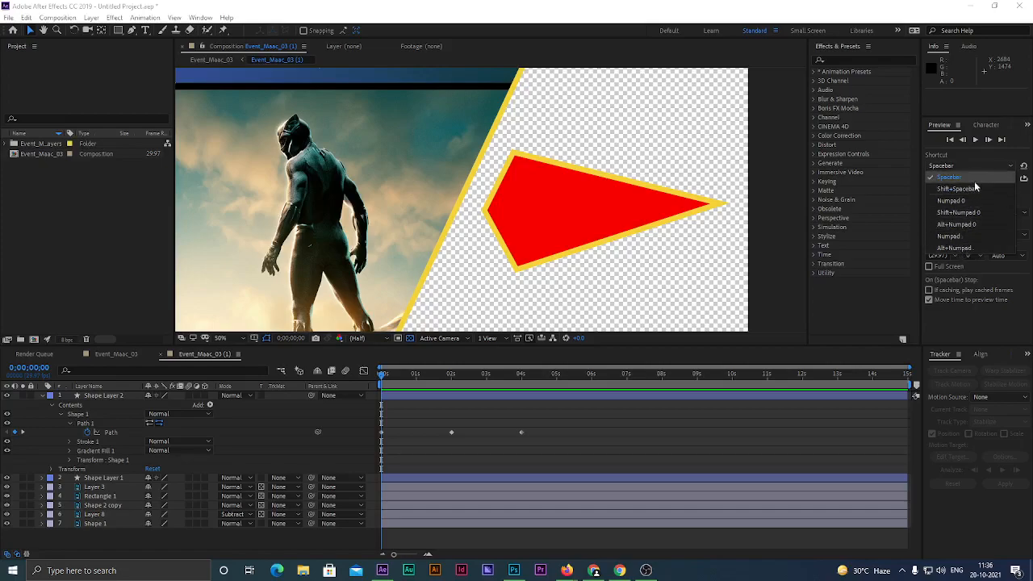
left_click(970, 179)
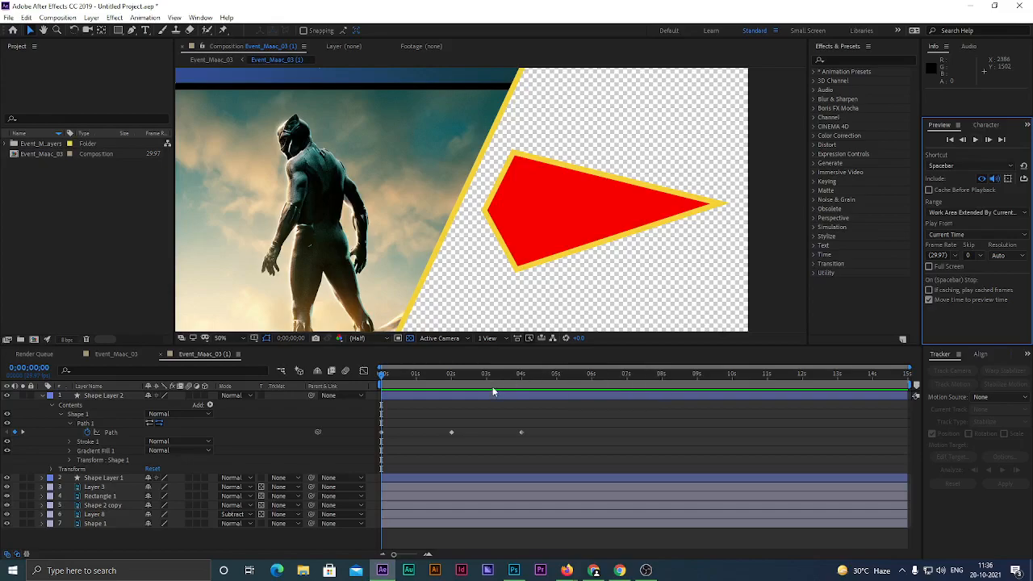
left_click(975, 166)
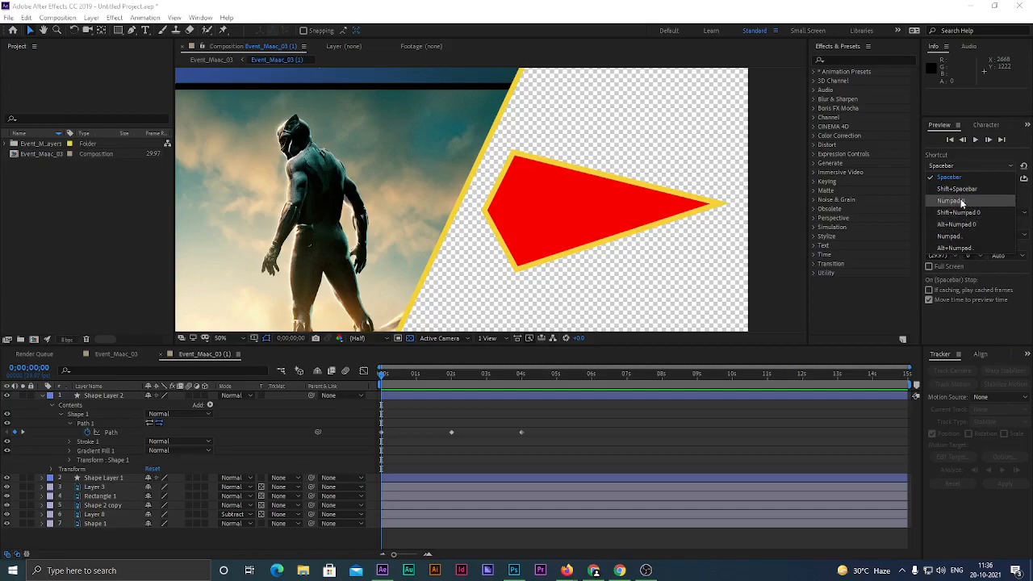
left_click(960, 199)
key("KP_0")
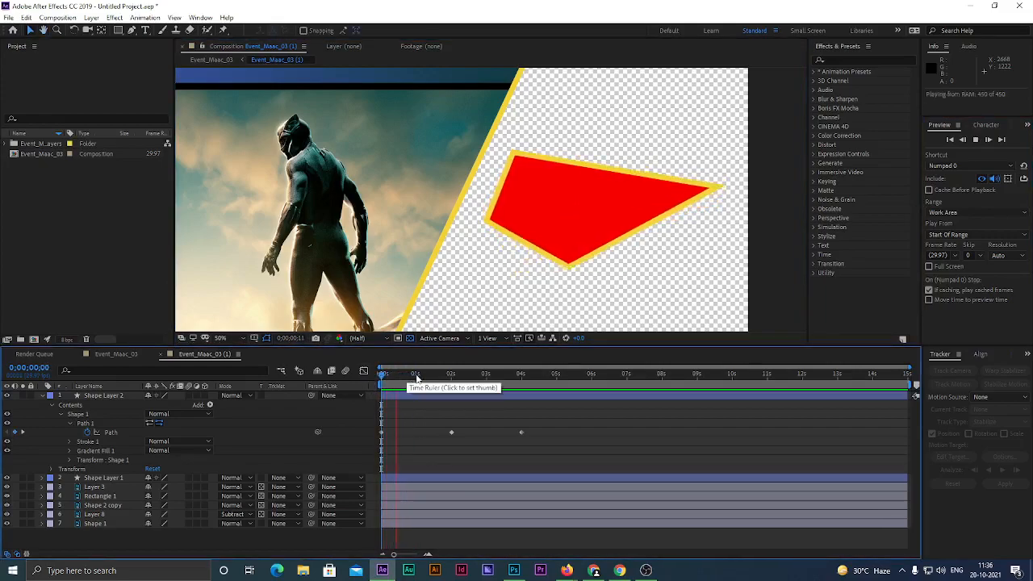
key("space")
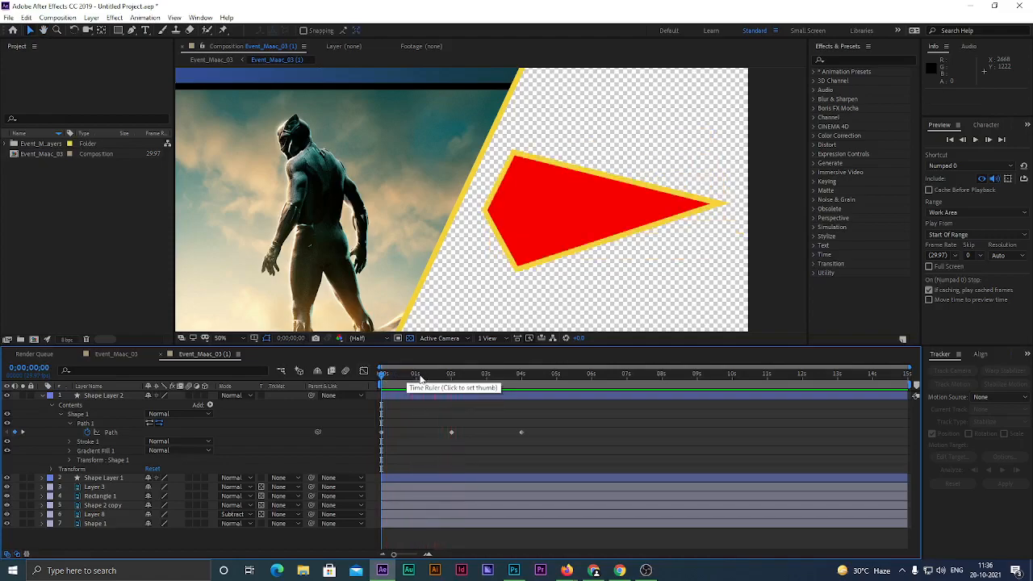
mouse_move(384, 375)
left_mouse_down()
mouse_move(420, 382)
mouse_move(382, 386)
mouse_move(522, 390)
mouse_move(376, 391)
left_mouse_up()
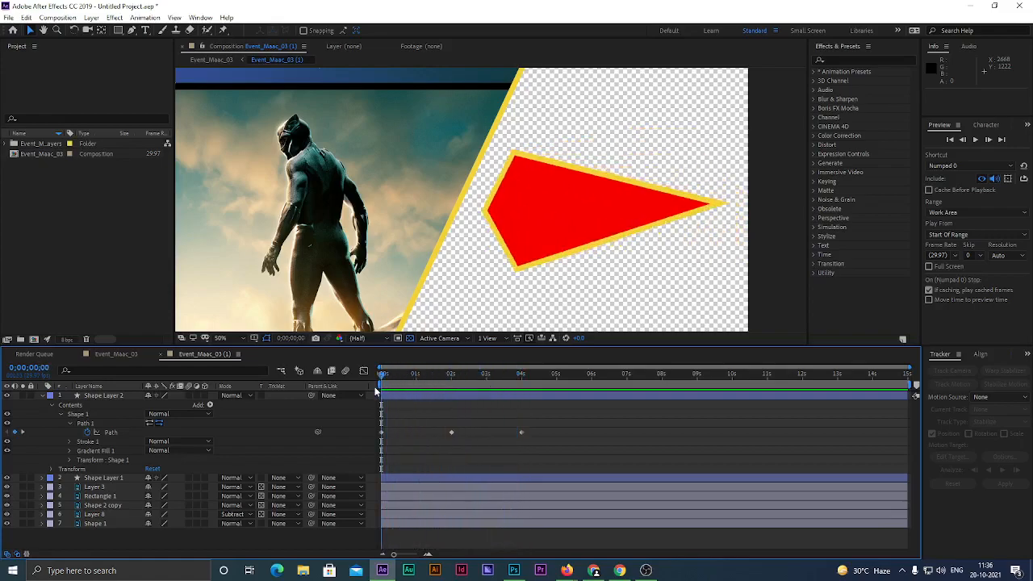
Set the preview shortcut to Spacebar and exclude audio from its previews
left_click(971, 164)
left_click(956, 176)
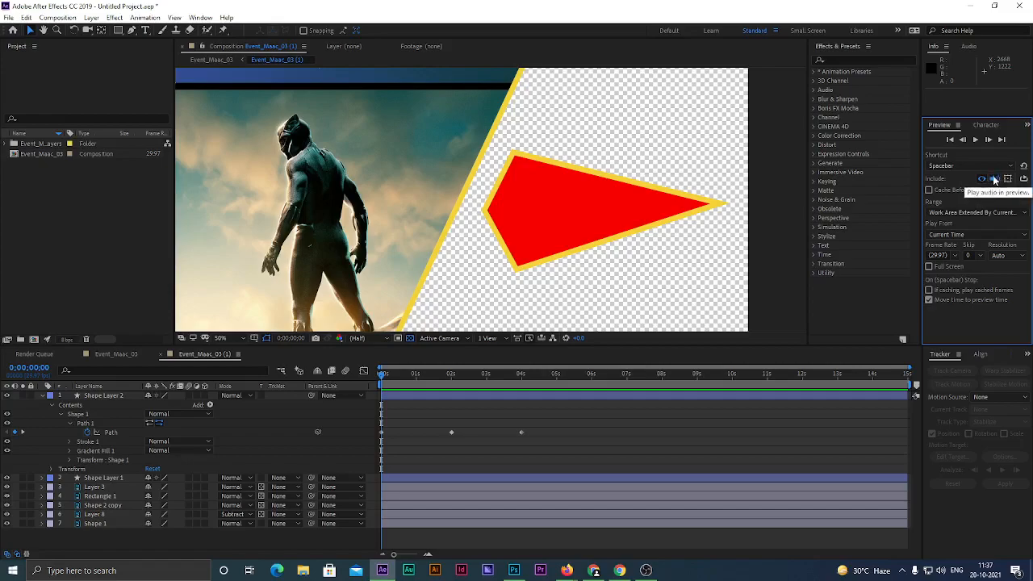
left_click(994, 178)
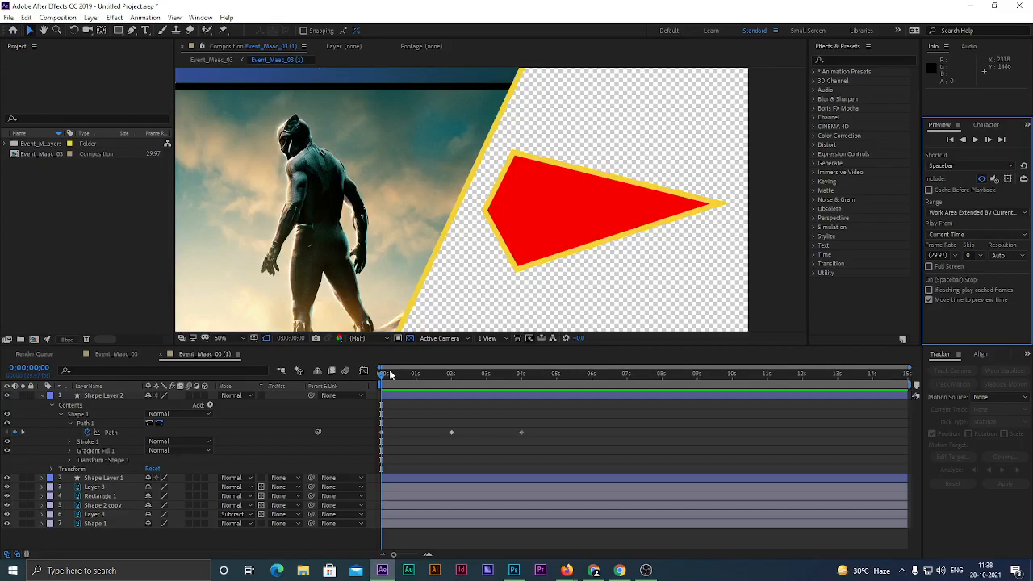
left_click(960, 165)
left_click(964, 177)
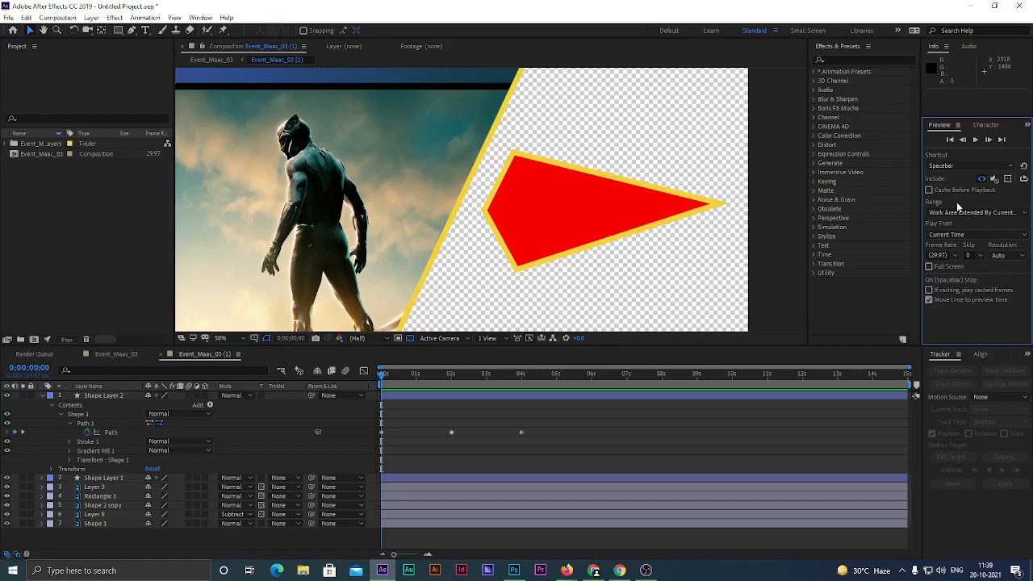
Select all three Path keyframes of Shape Layer 2 and move the current time to 0;00;02;00
left_click(538, 405)
left_click_drag(386, 374, 374, 394)
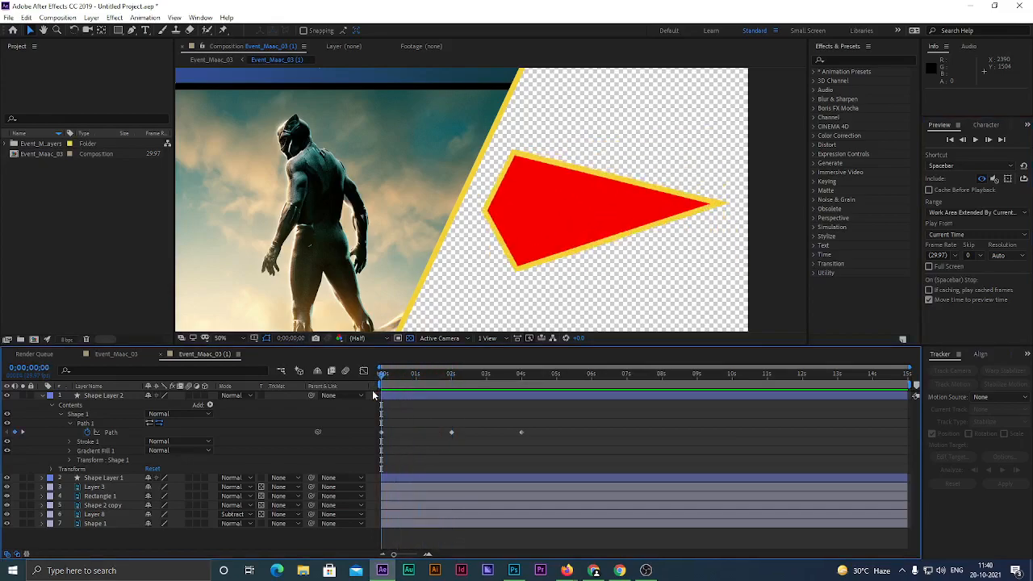
left_click(520, 396)
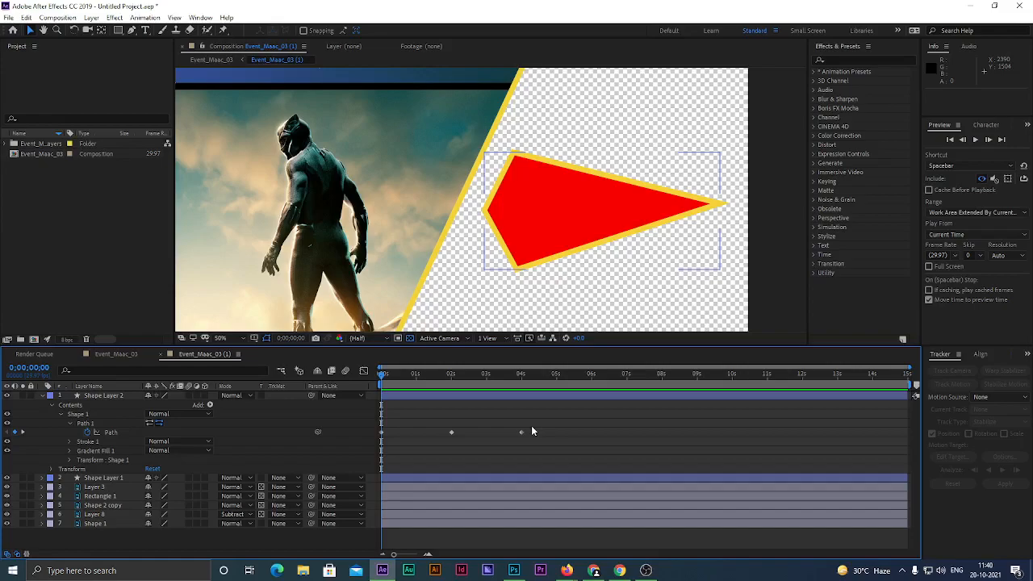
left_click_drag(382, 377, 365, 401)
left_click(479, 398)
left_click_drag(537, 422, 381, 449)
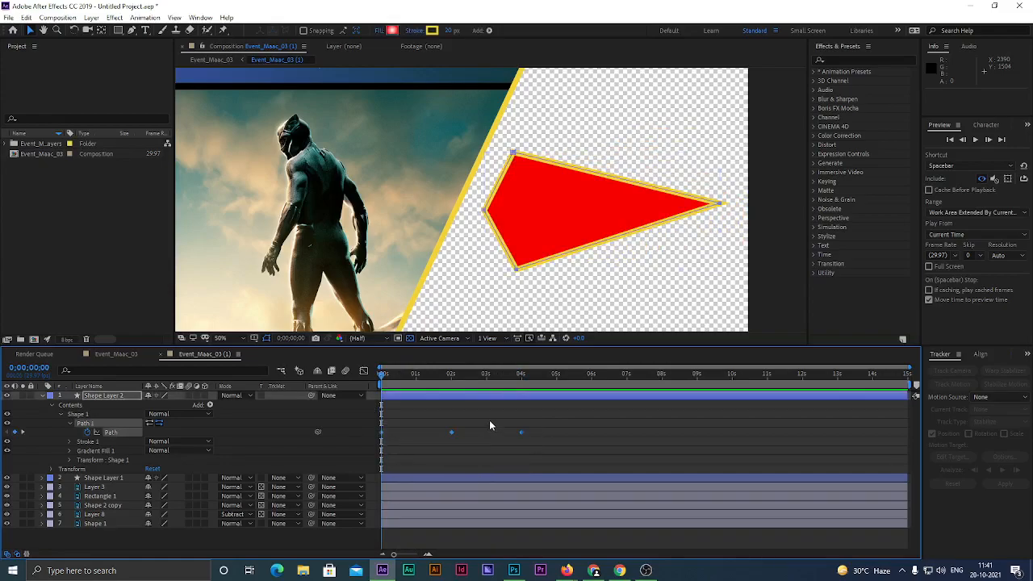
left_click_drag(384, 377, 451, 395)
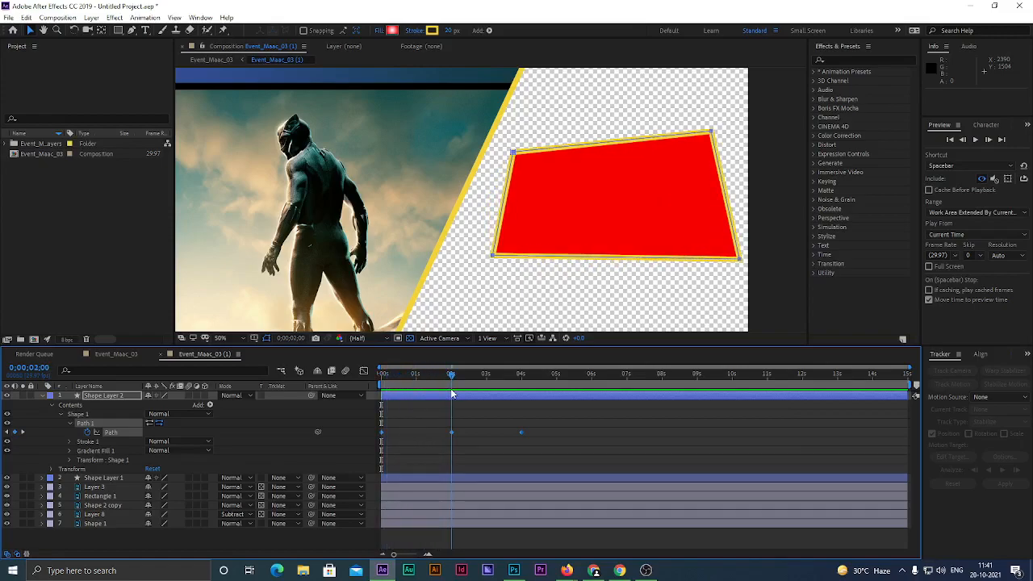
Compress Shape Layer 2's three Path keyframes to span 0 to 2 seconds with the middle one at 1 second, and preview the animation
mouse_move(520, 434)
left_mouse_down()
mouse_move(449, 438)
mouse_move(528, 438)
mouse_move(442, 439)
mouse_move(532, 435)
mouse_move(523, 439)
left_mouse_up()
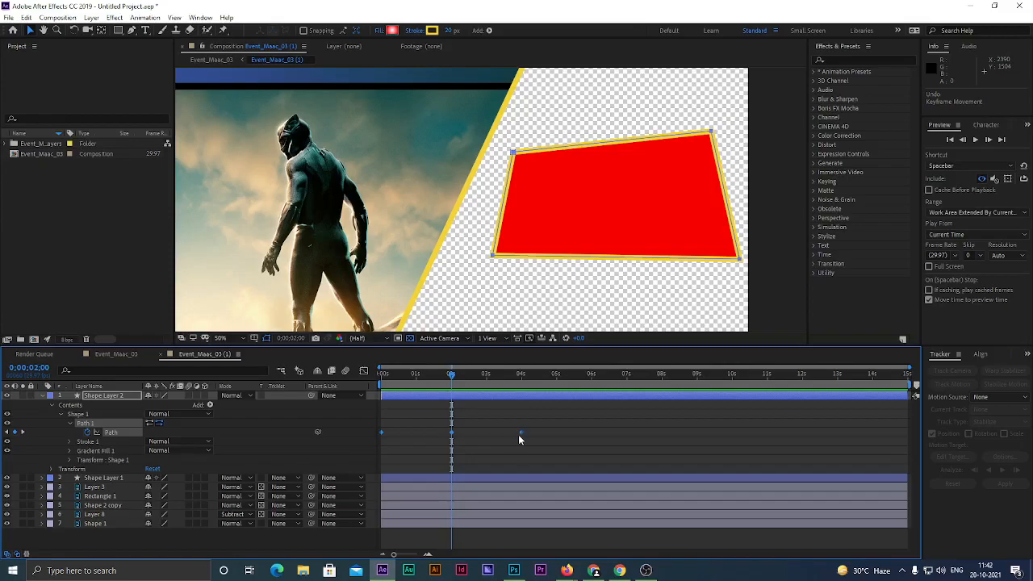
left_click_drag(520, 438, 445, 440)
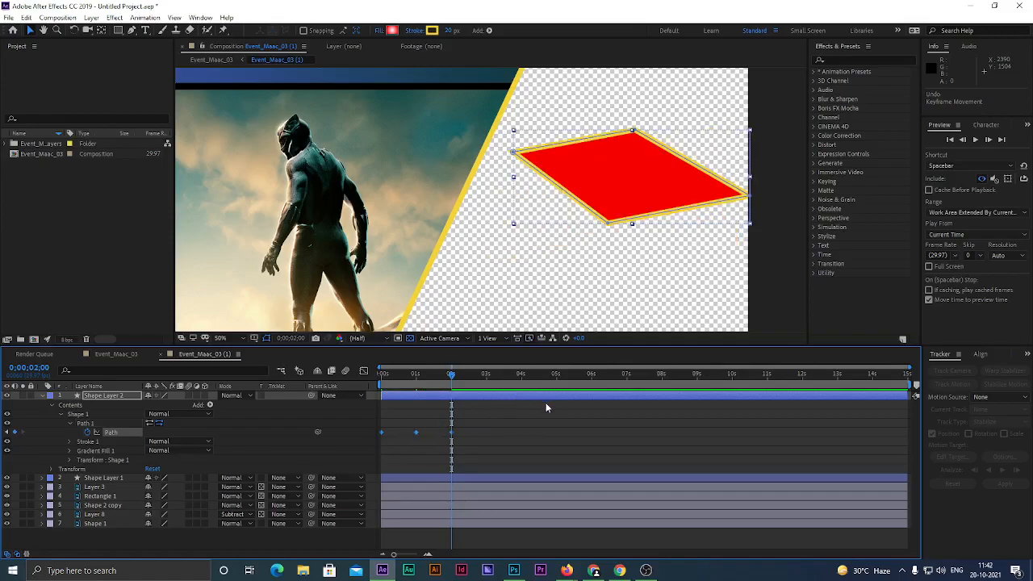
left_click_drag(428, 376, 375, 382)
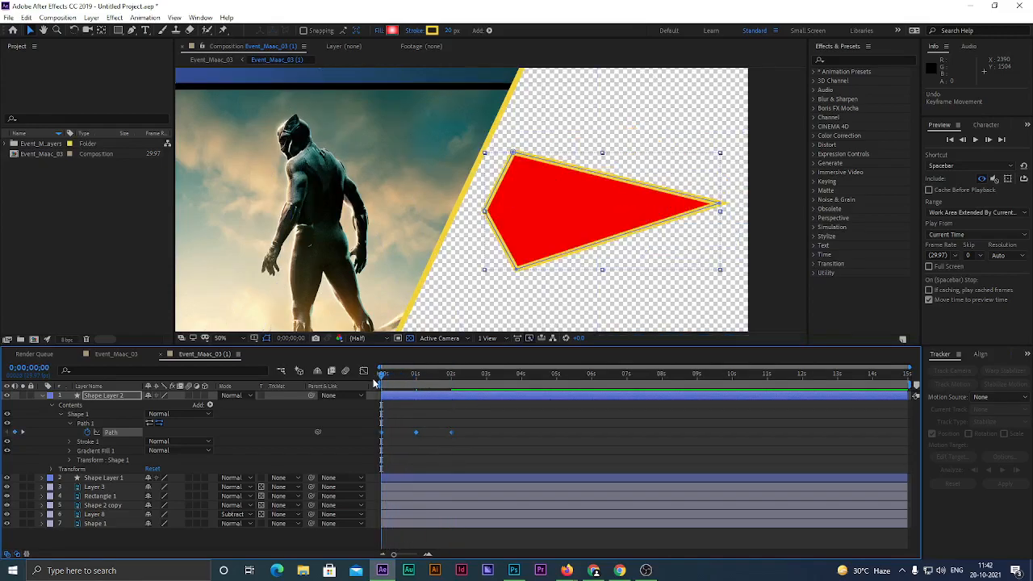
key("space")
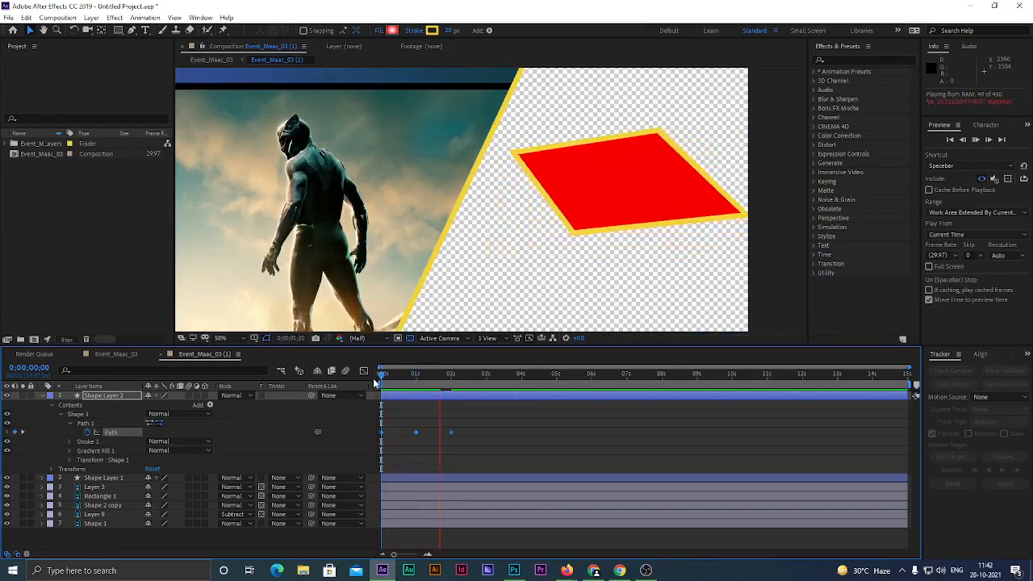
key("space")
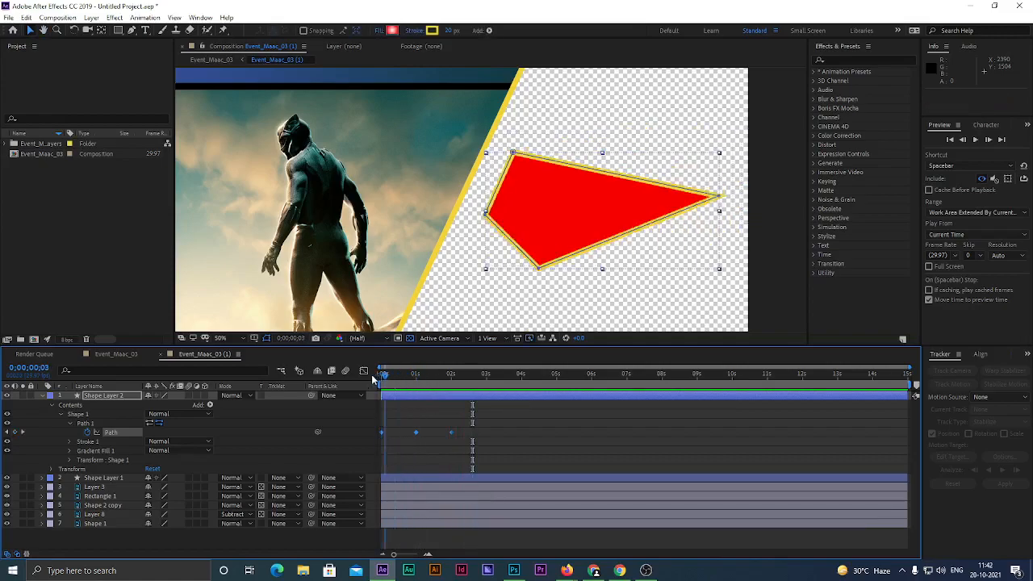
Replay the path animation of Shape Layer 2 twice, returning to the start of the timeline each time
key("space")
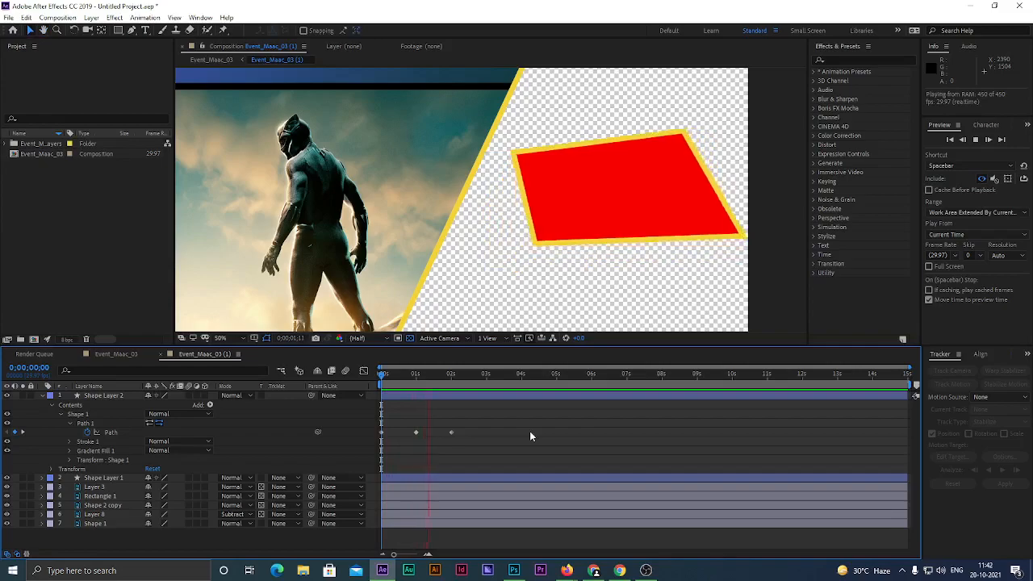
left_click_drag(425, 376, 360, 384)
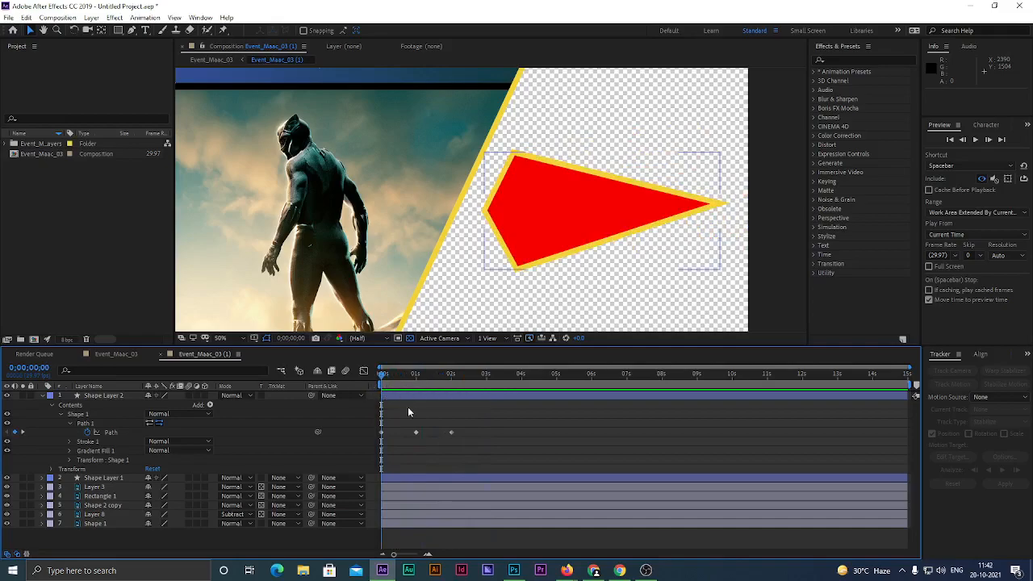
key("space")
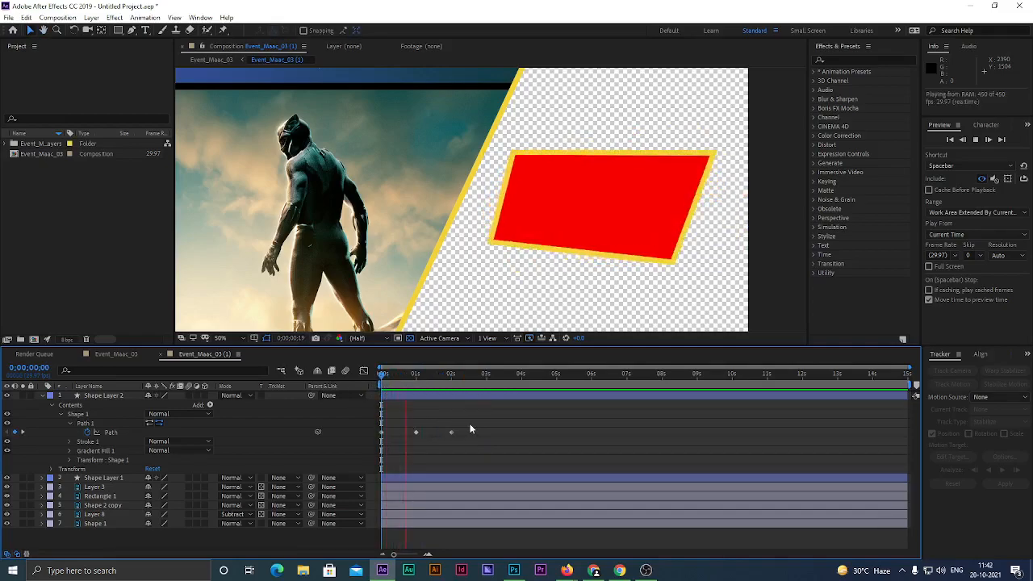
key("space")
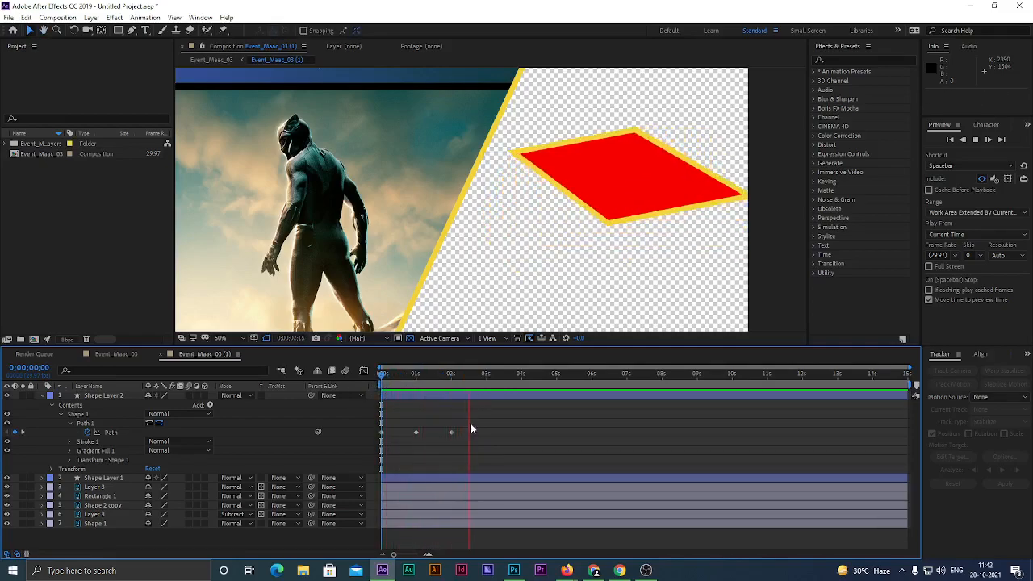
left_click_drag(468, 372, 380, 373)
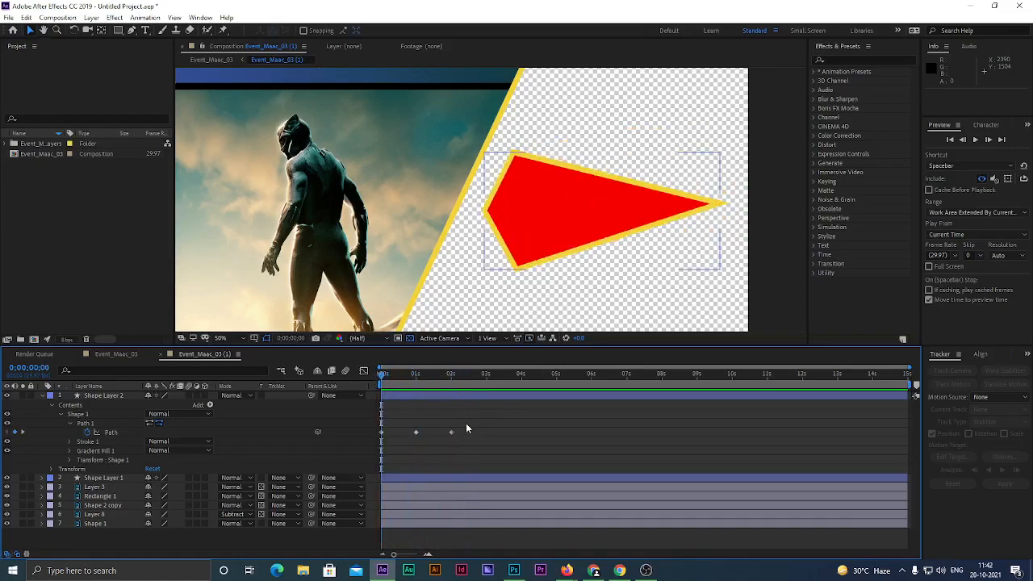
Select all three Path keyframes of Shape Layer 2
left_click_drag(476, 425, 384, 443)
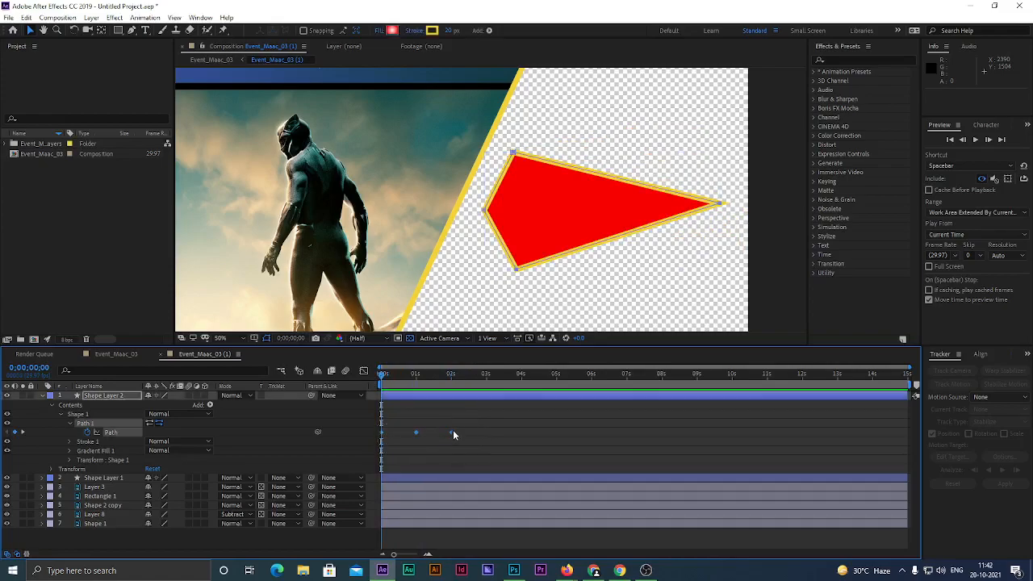
left_click_drag(483, 418, 386, 450)
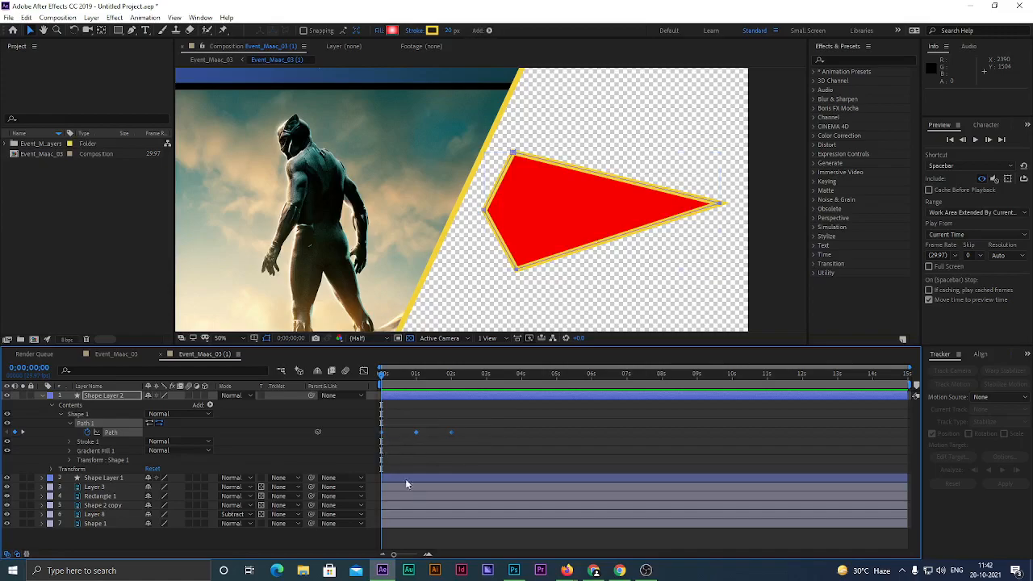
Switch to Photoshop, area-select poster layers with the Move tool, deselect them, and return to After Effects
left_click(513, 570)
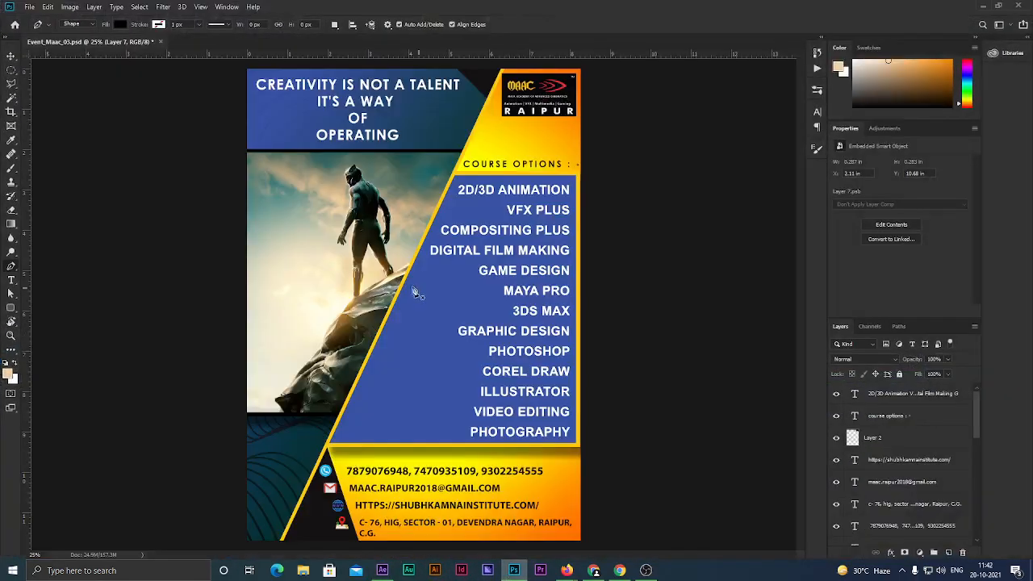
left_click(12, 57)
left_click(685, 103)
left_click_drag(704, 139, 480, 52)
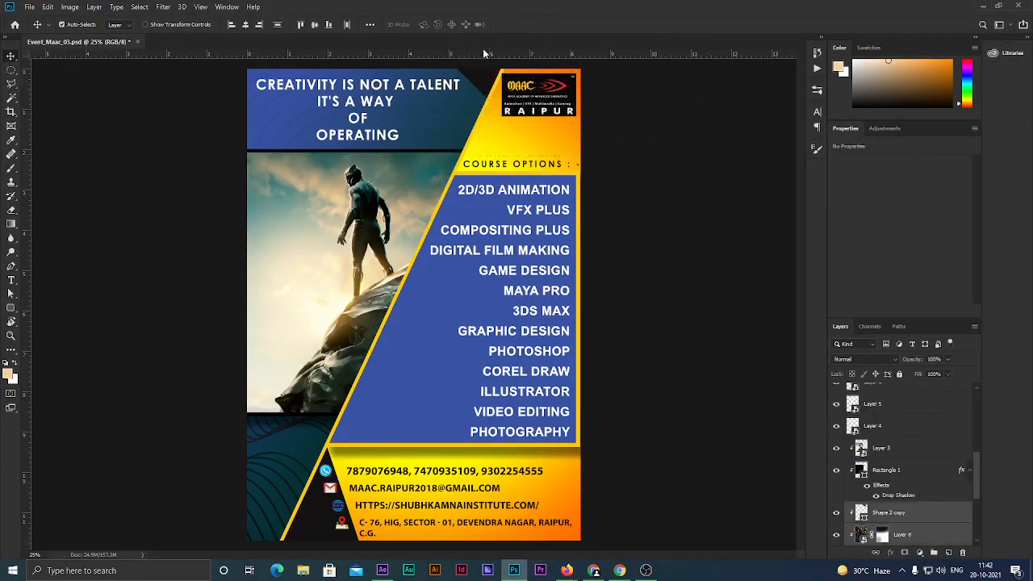
left_click(667, 275)
left_click(384, 570)
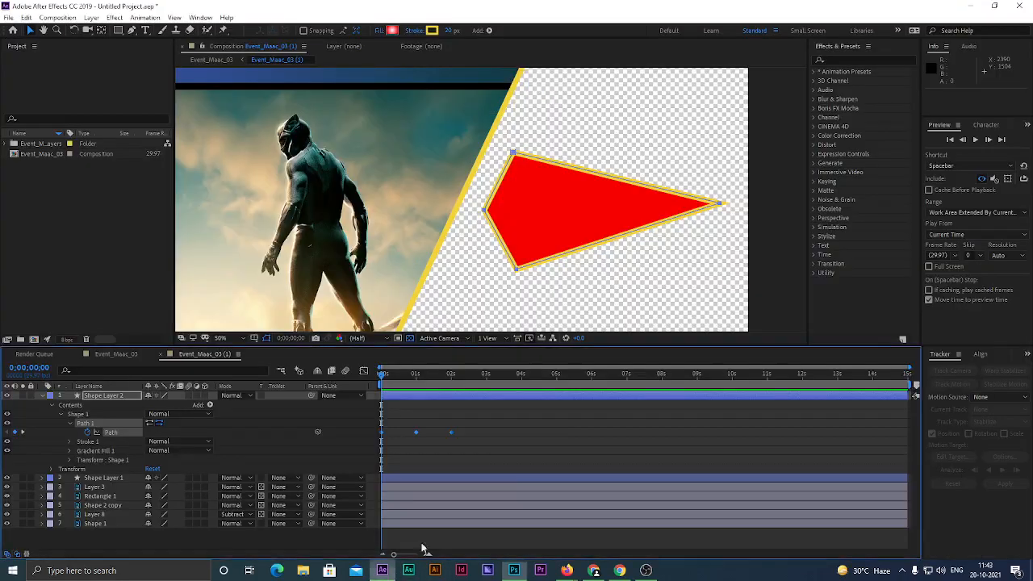
Reselect all three Path keyframes and try the Select Previous Keyframes and Select Following Keyframes commands
left_click_drag(501, 416, 377, 444)
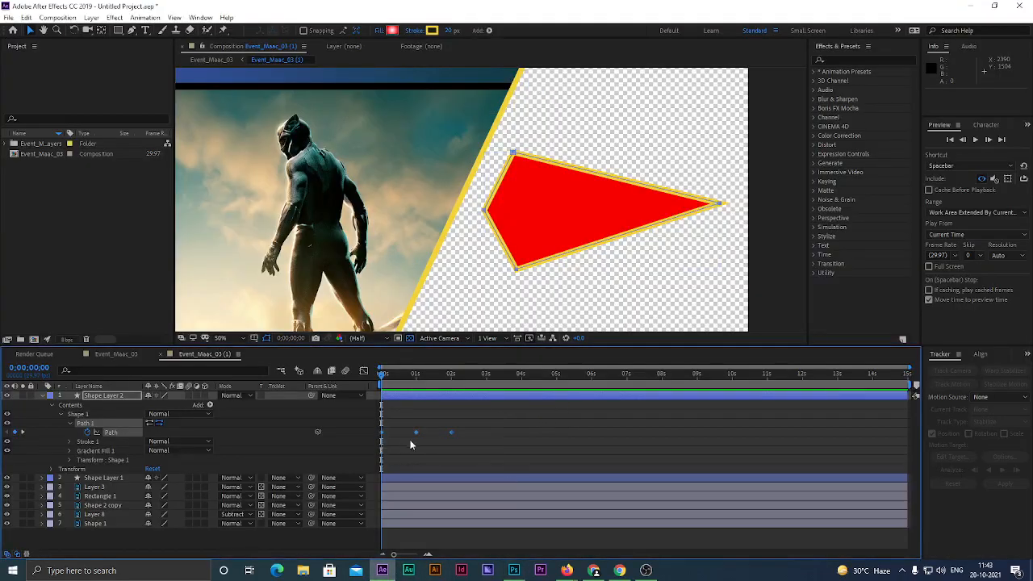
right_click(453, 435)
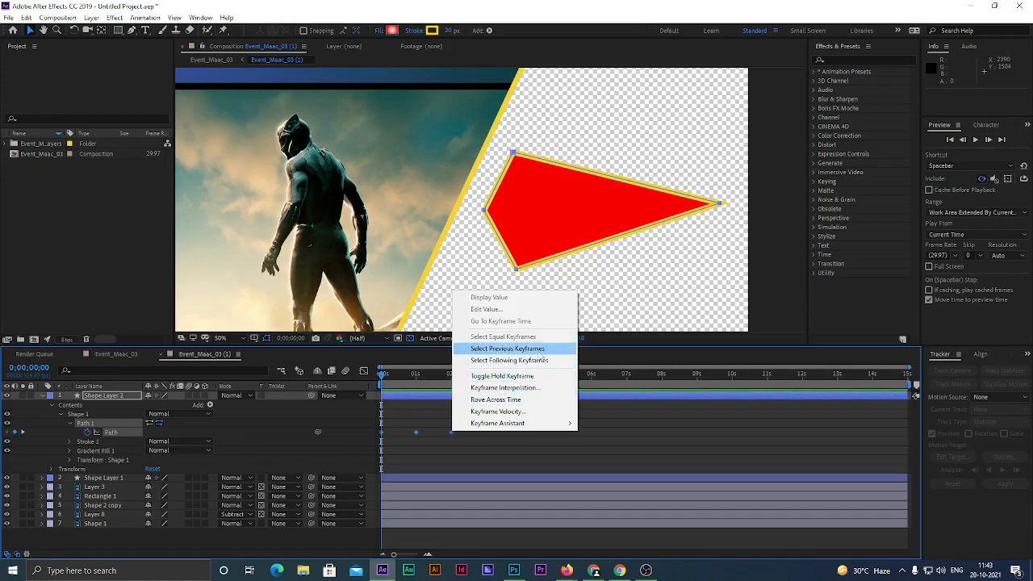
left_click(536, 351)
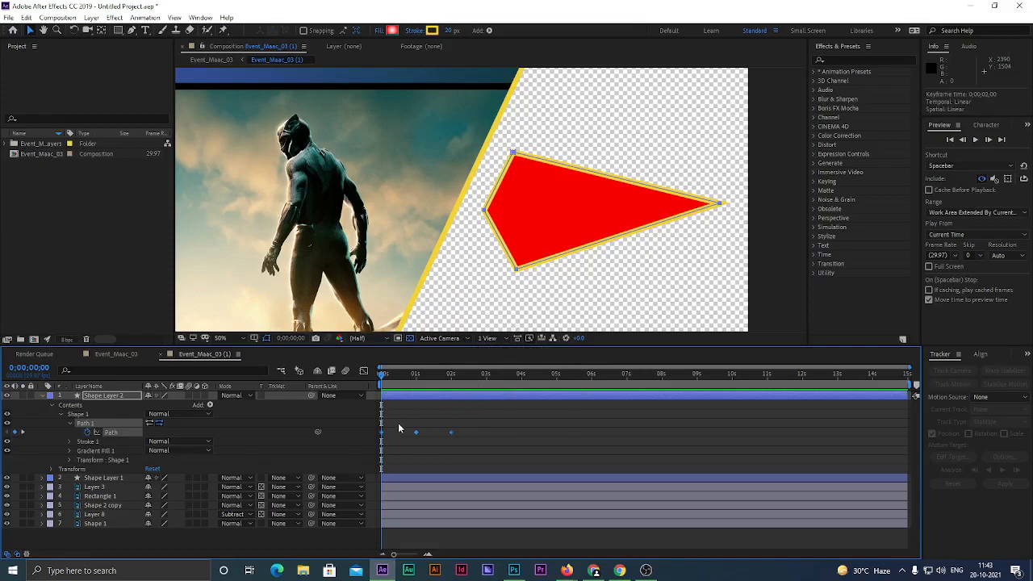
left_click(419, 431)
left_click_drag(476, 417, 374, 454)
right_click(450, 432)
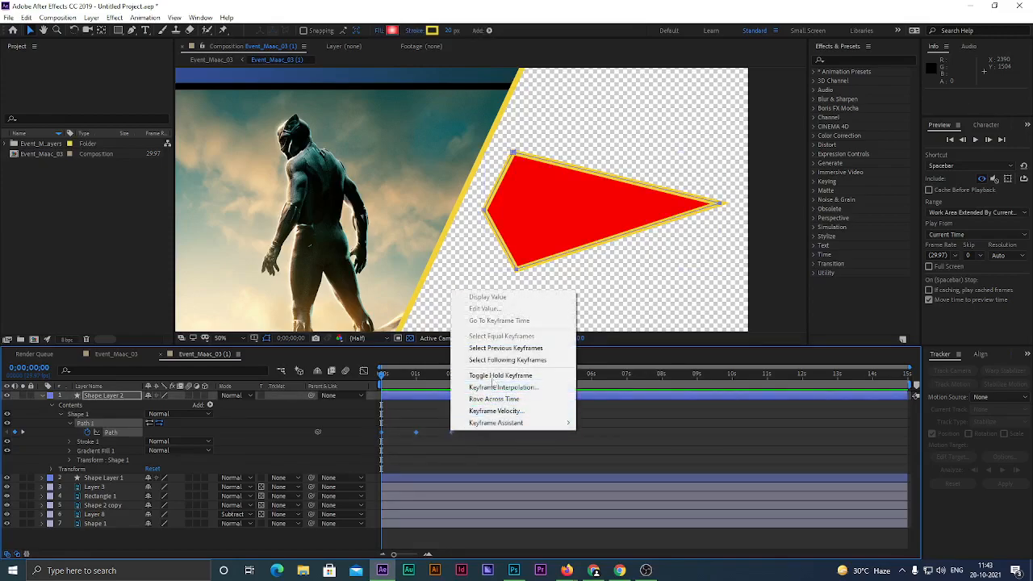
left_click(500, 347)
right_click(451, 431)
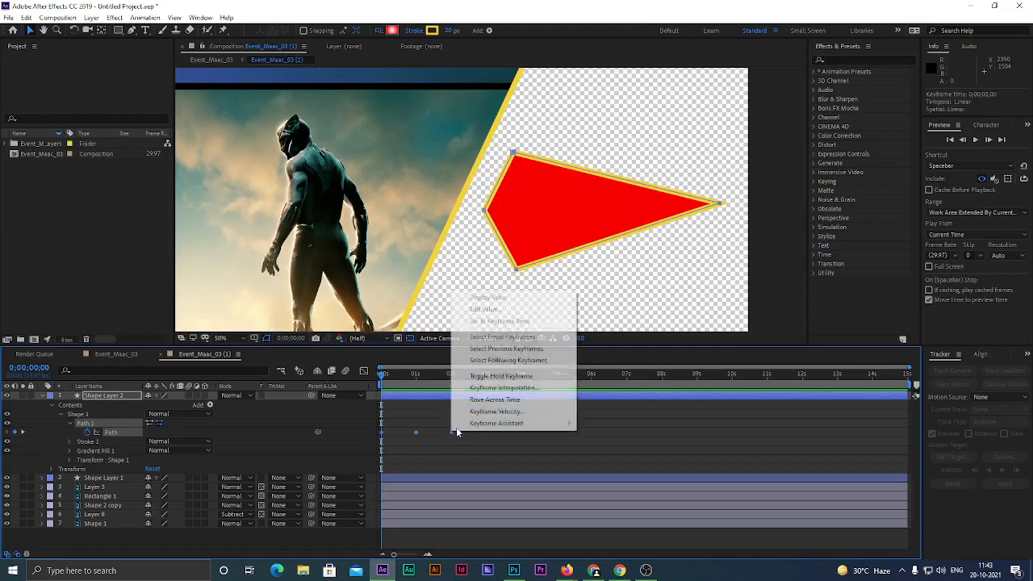
left_click(530, 365)
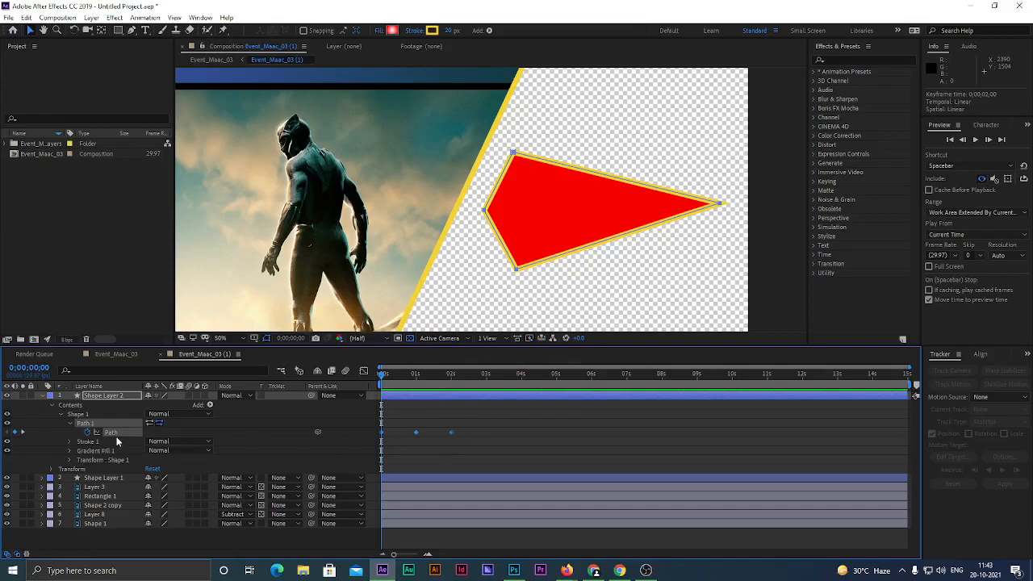
Toggle the selected Path keyframes of Shape Layer 2 to hold keyframes, and deselect them
right_click(450, 434)
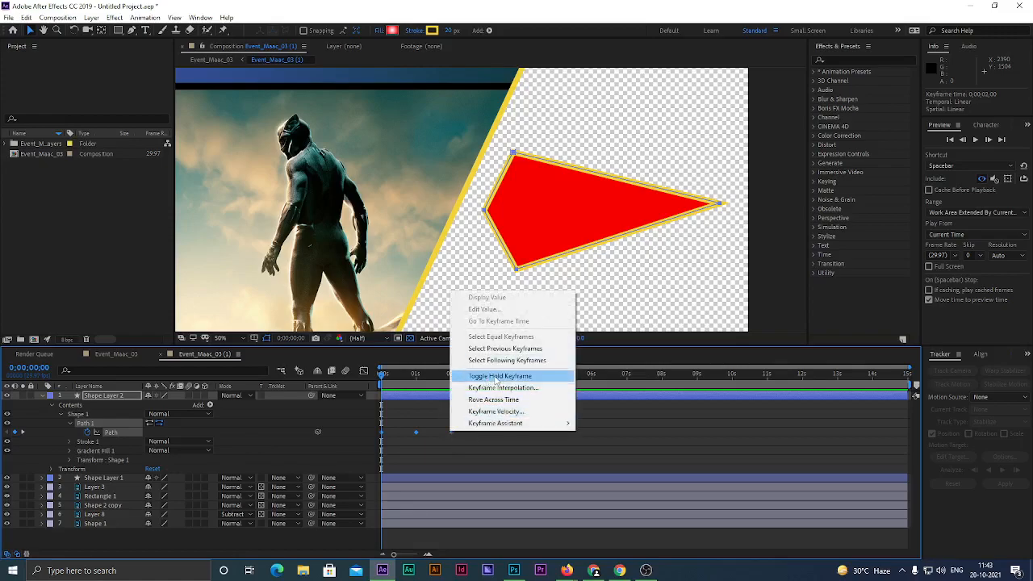
left_click(496, 377)
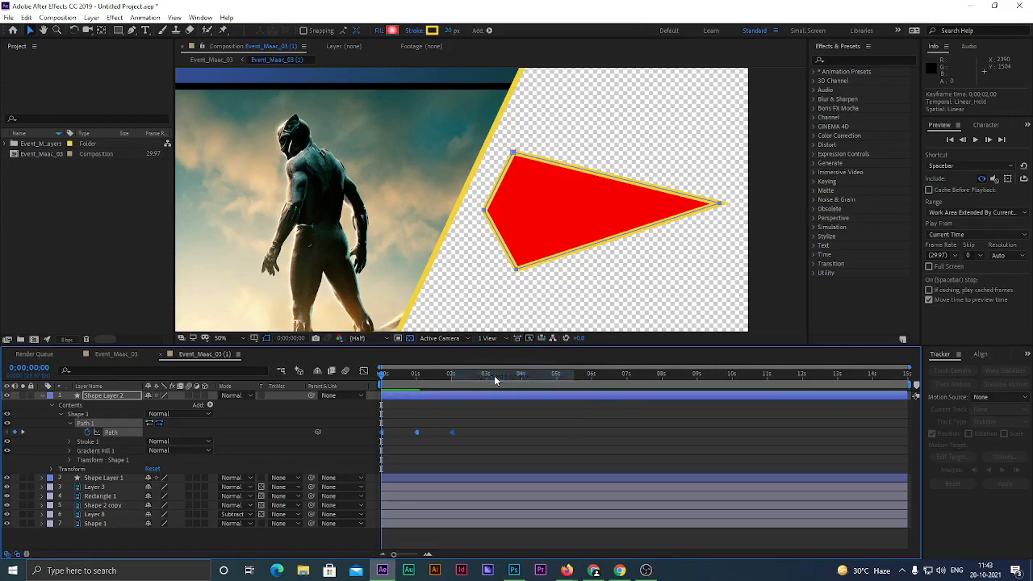
left_click(462, 418)
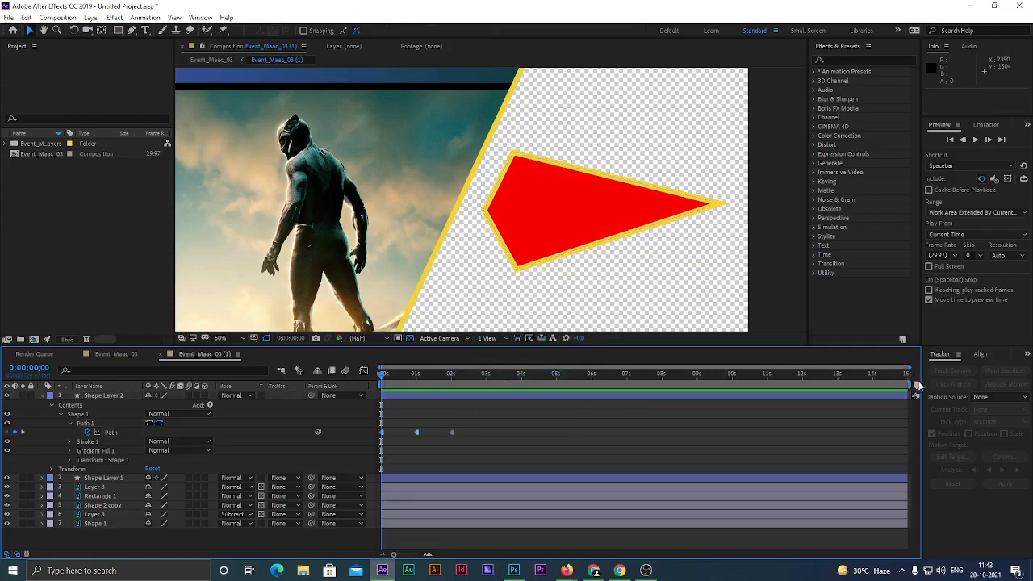
Preview the animation with hold keyframes, return to the start of the timeline, and undo the interpolation change
left_click(976, 141)
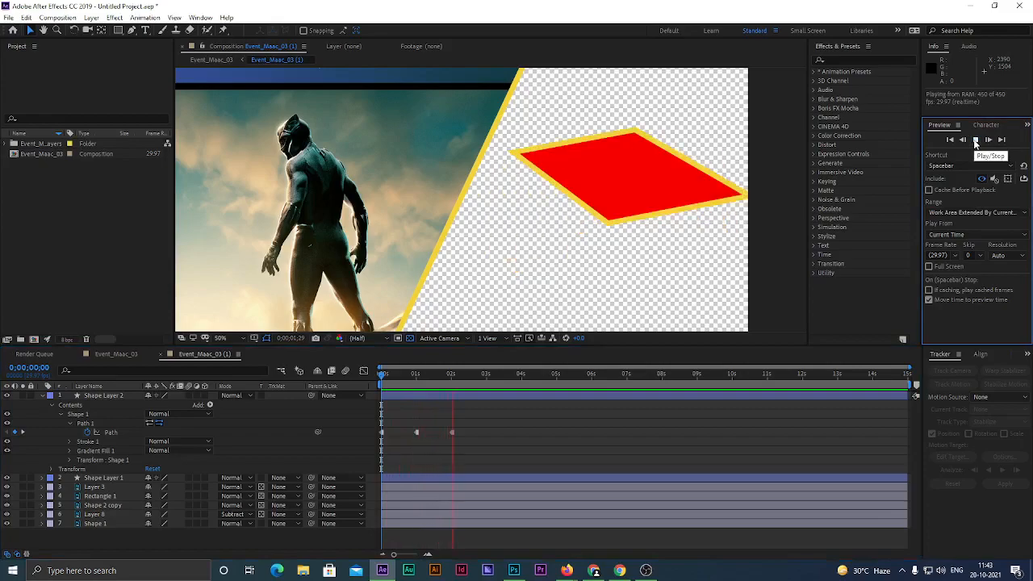
left_click(471, 374)
left_click_drag(472, 374, 361, 388)
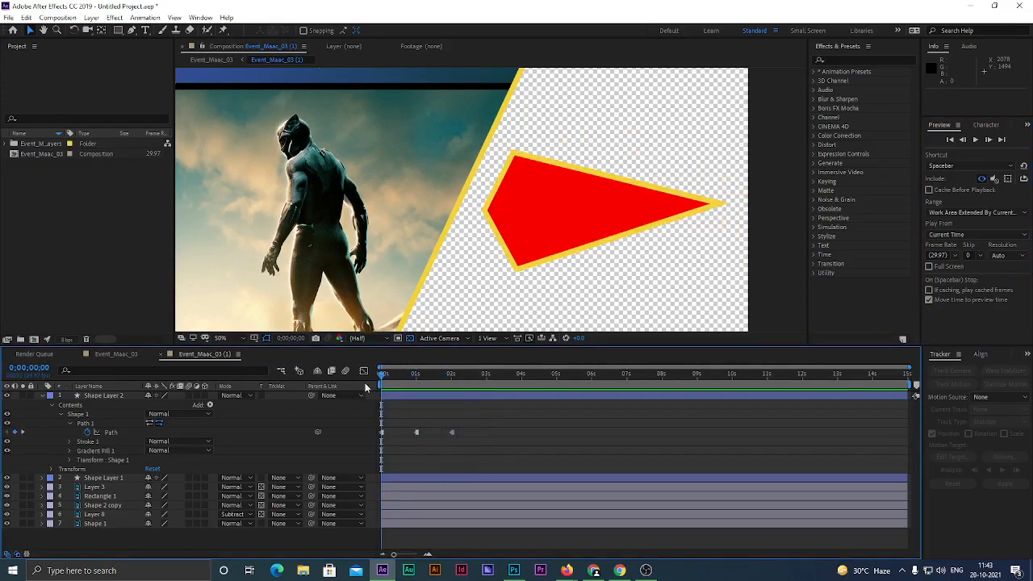
left_click_drag(381, 374, 374, 401)
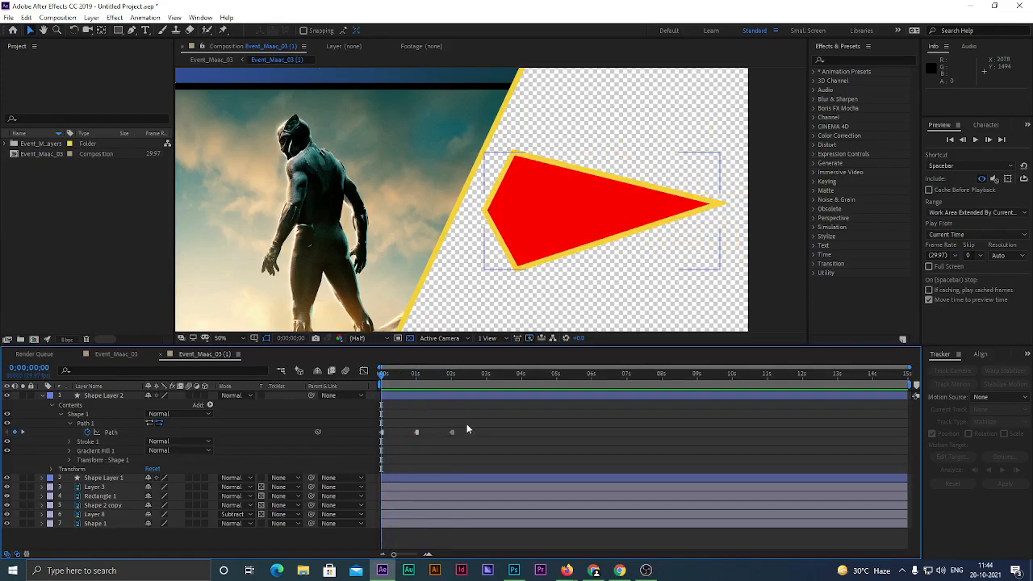
key("ctrl+z")
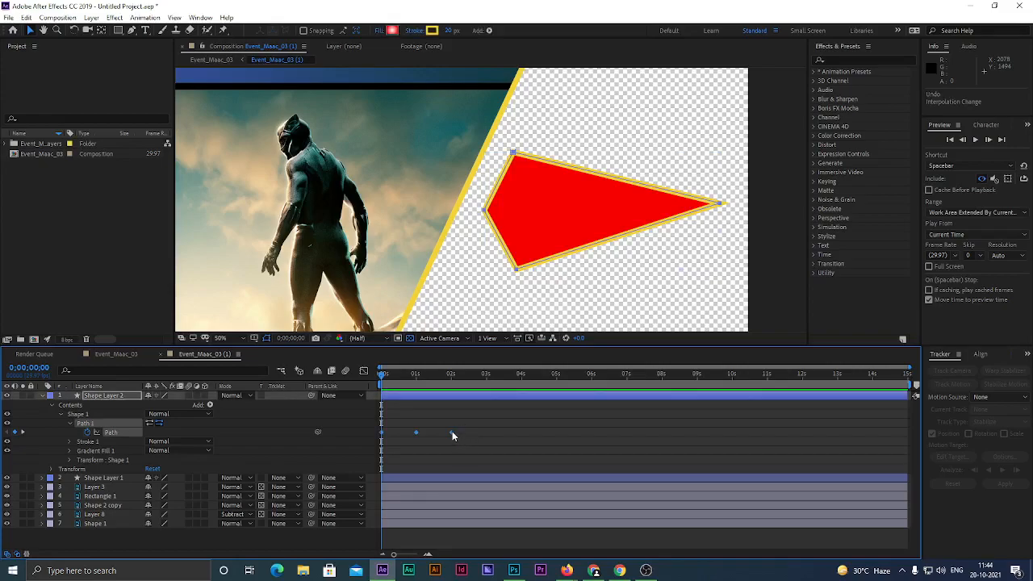
Set the Path keyframes' temporal interpolation to Continuous Bezier, spatial interpolation to Linear and roving to Rove Across Time
right_click(452, 433)
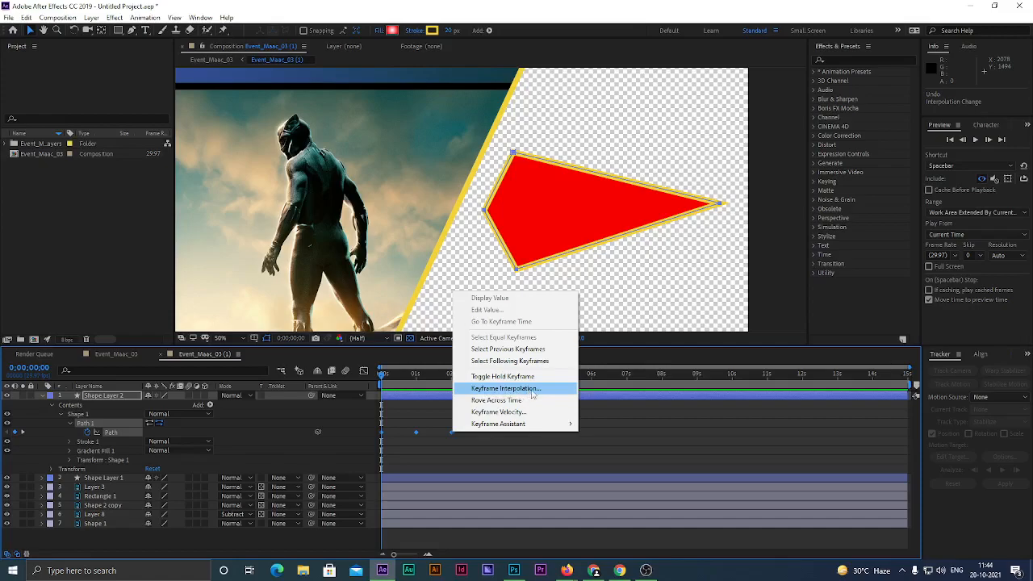
left_click(532, 391)
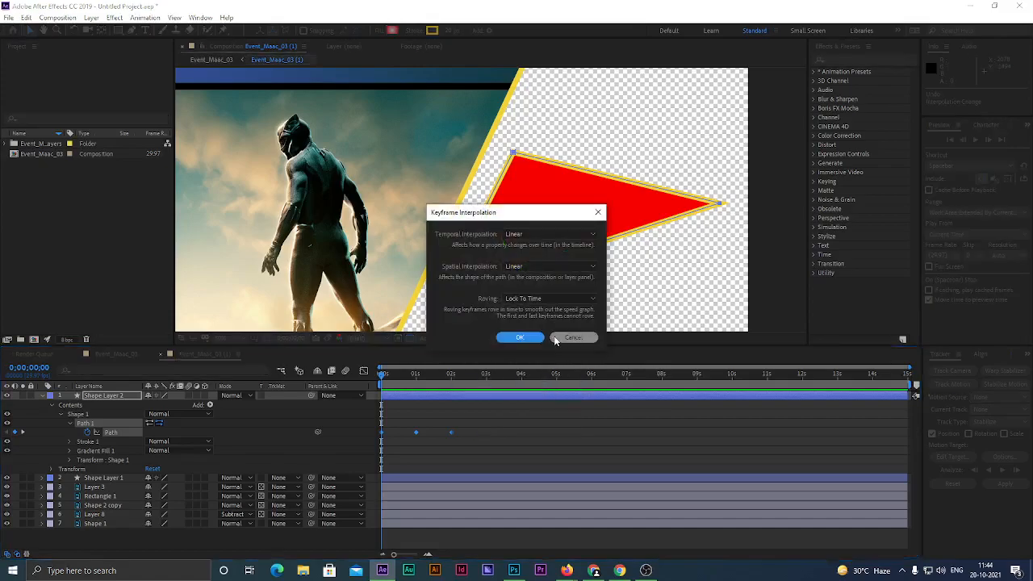
left_click_drag(514, 221, 446, 230)
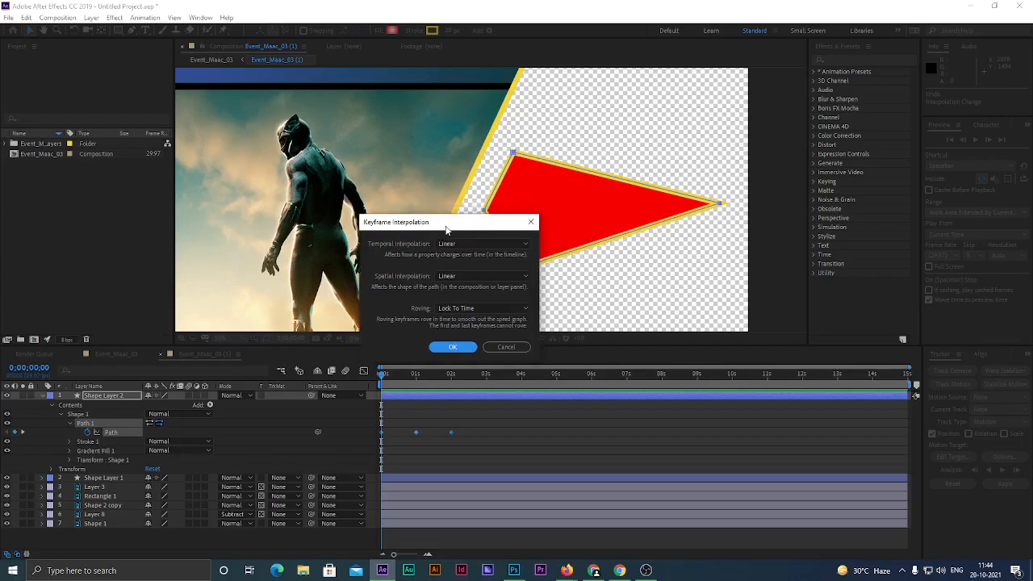
left_click(468, 245)
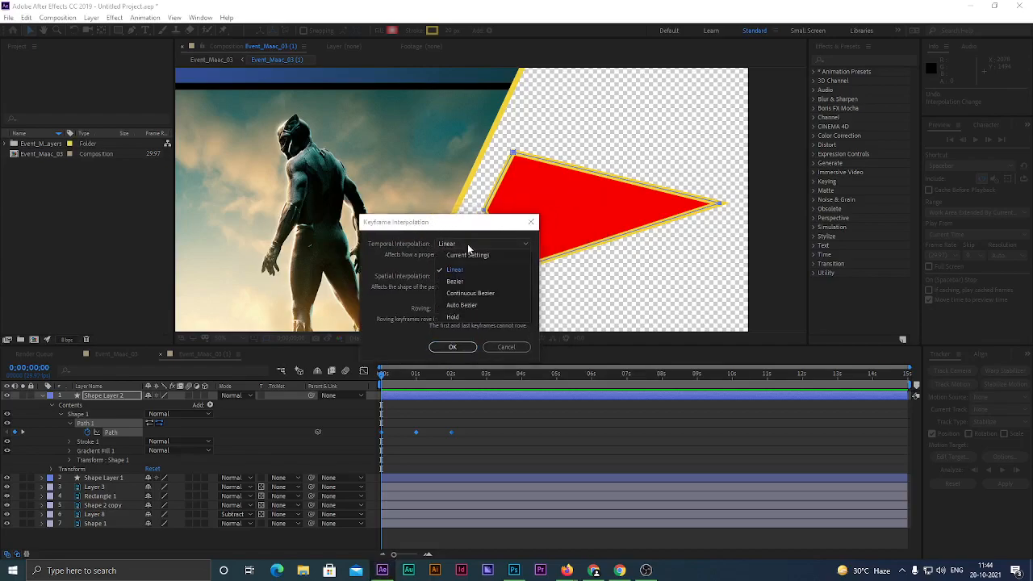
left_click(482, 294)
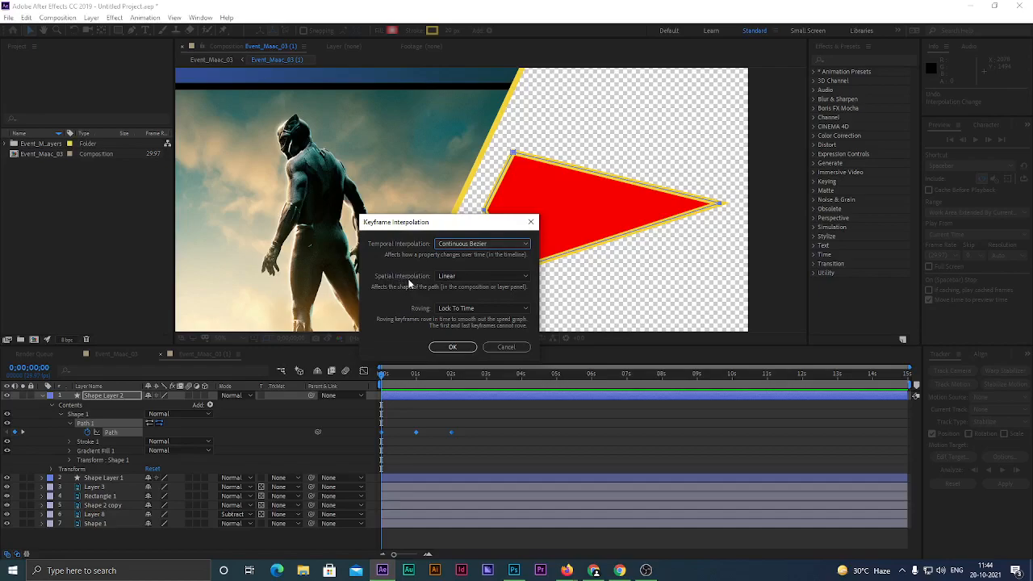
left_click_drag(425, 226, 319, 222)
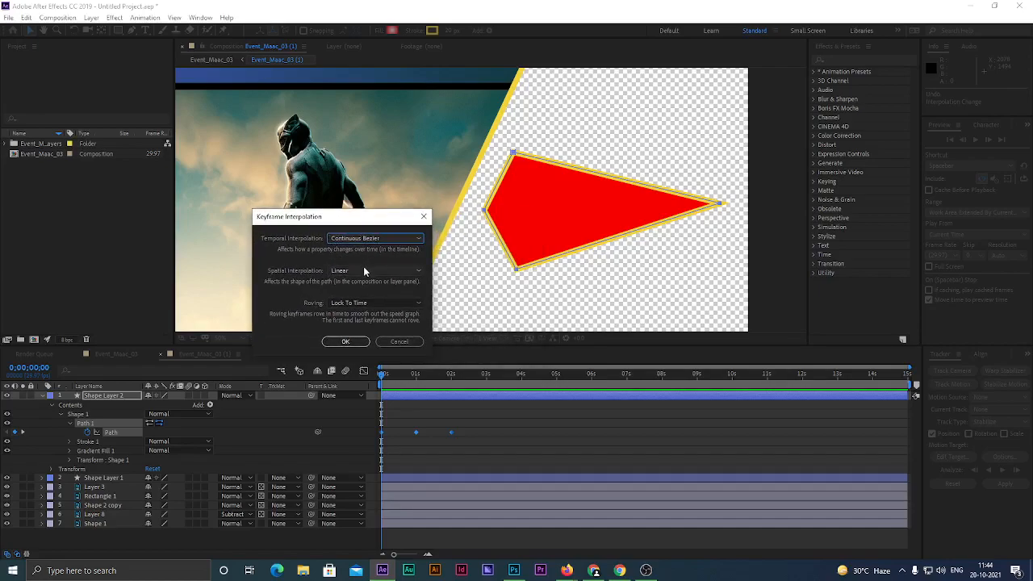
left_click(367, 270)
left_click(359, 297)
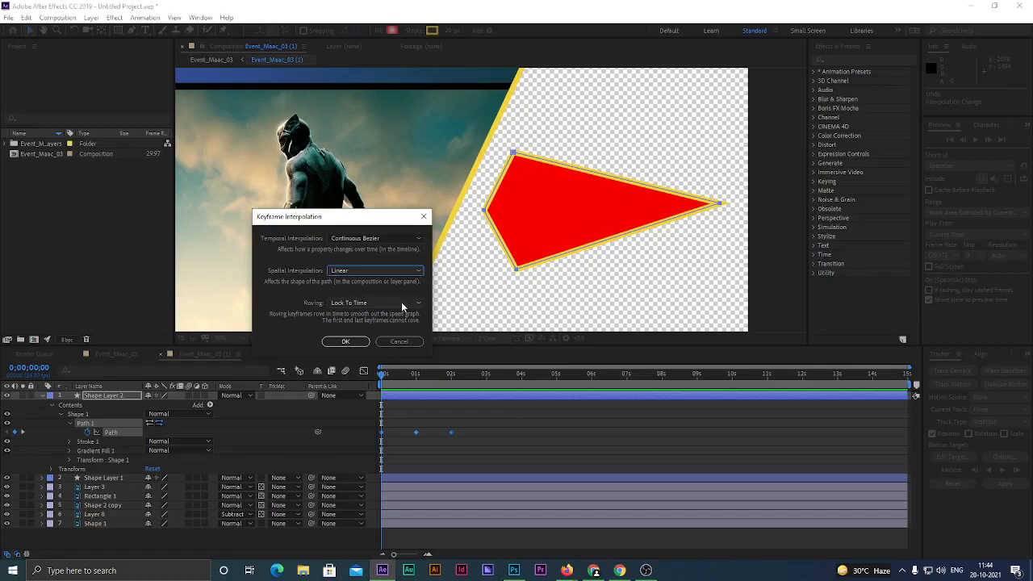
left_click(402, 305)
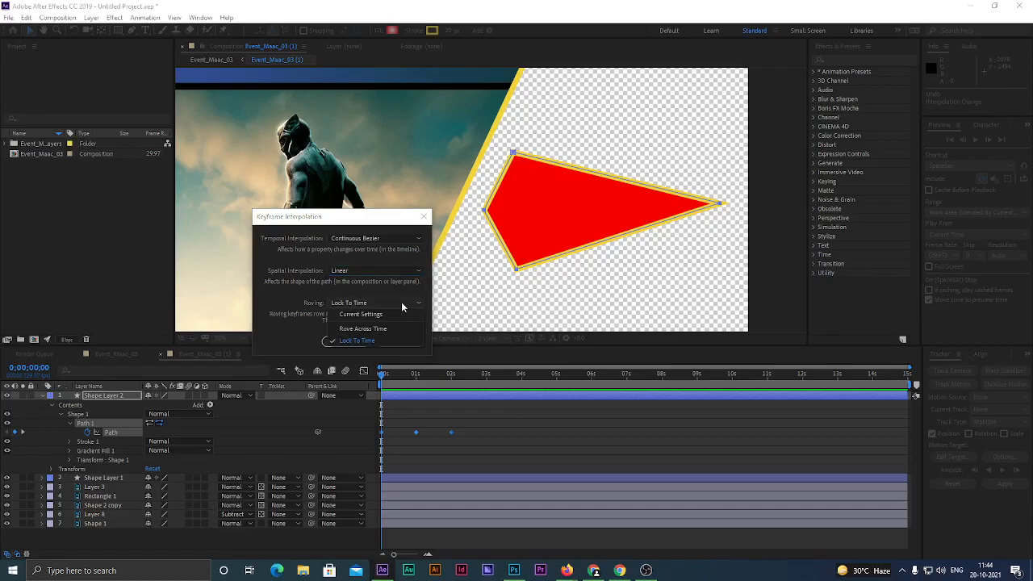
left_click(360, 330)
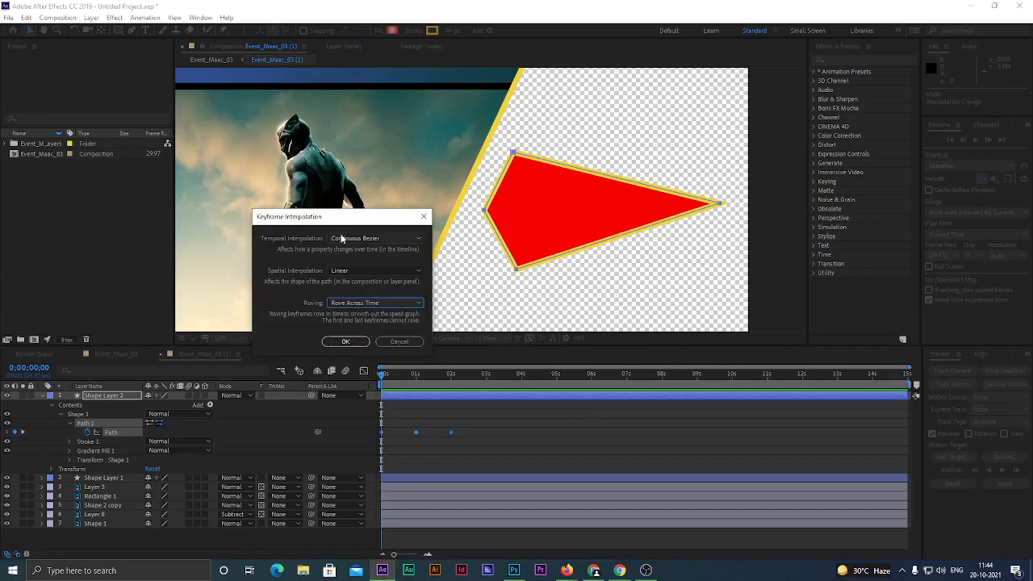
left_click(346, 341)
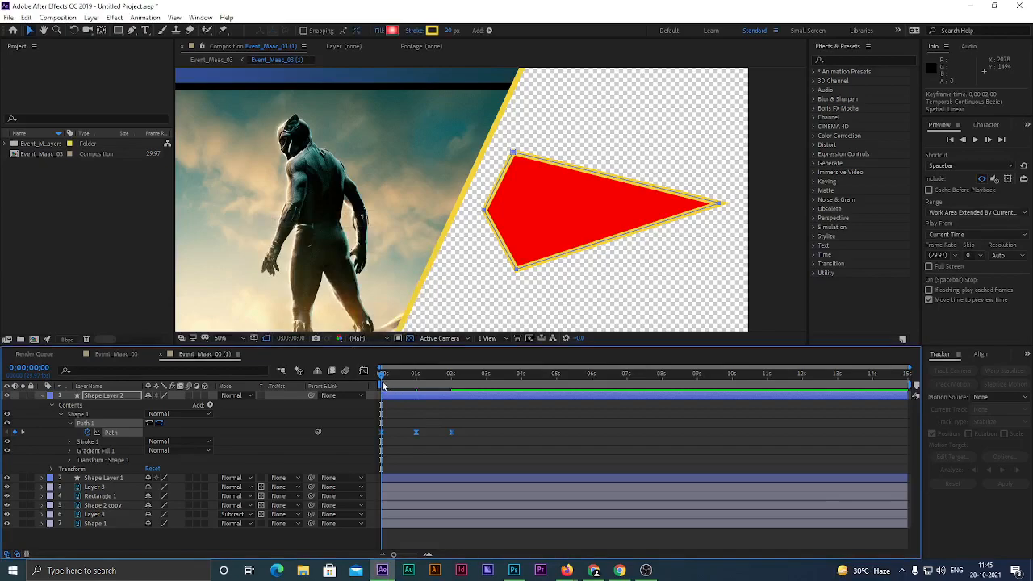
Preview the Continuous Bezier path animation twice and return to the start of the timeline
left_click(974, 140)
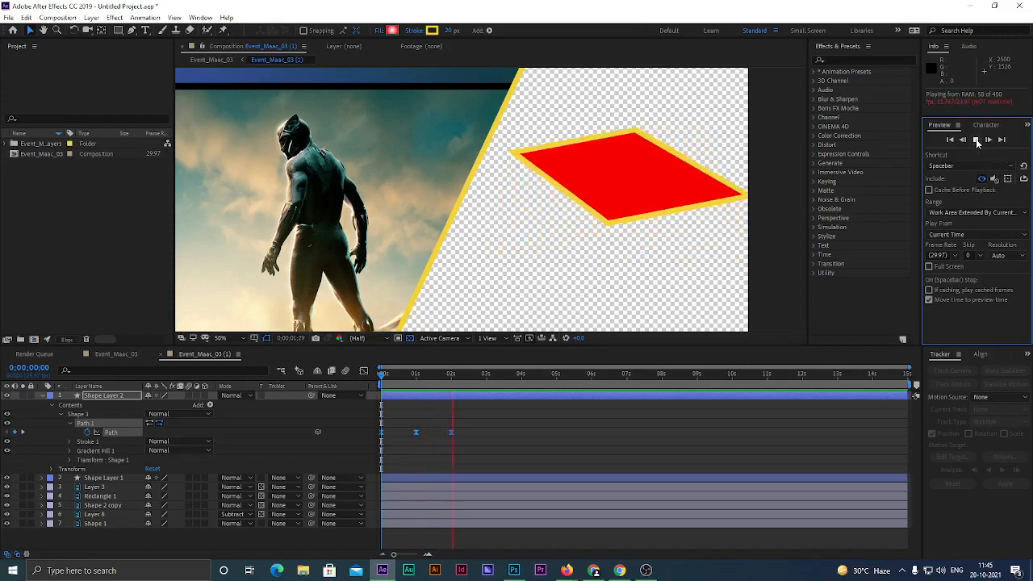
key("space")
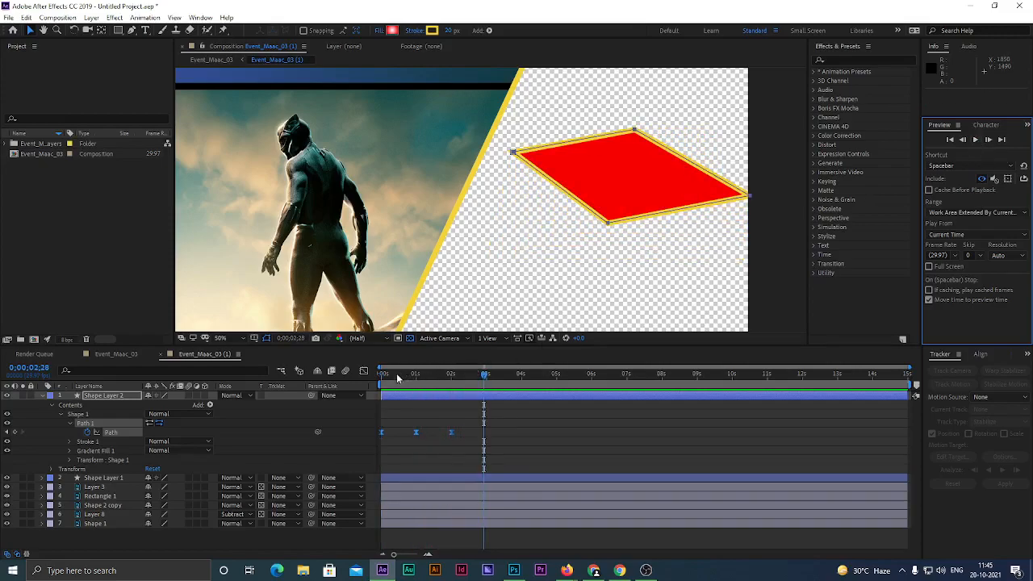
key("Home")
key("space")
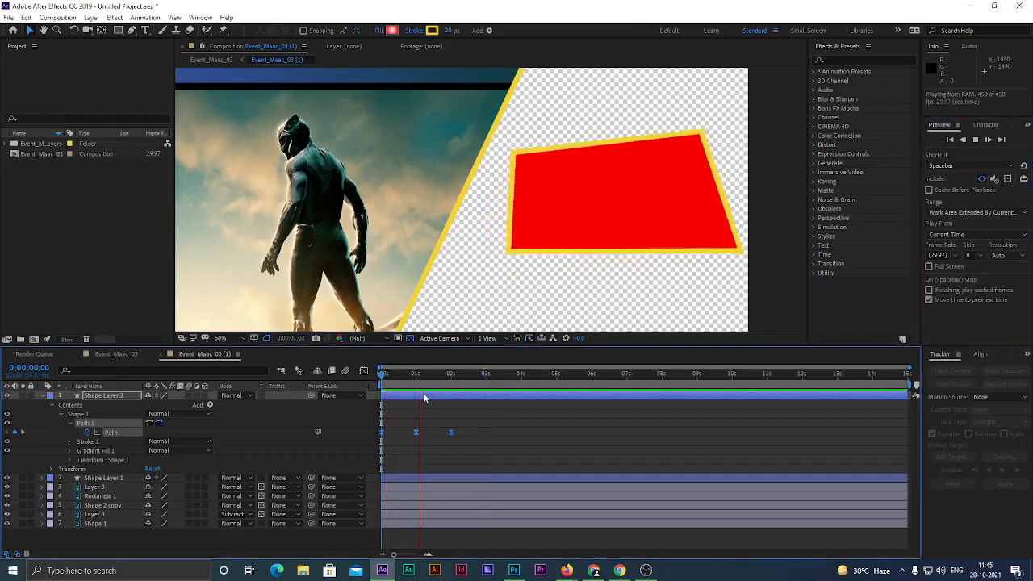
key("space")
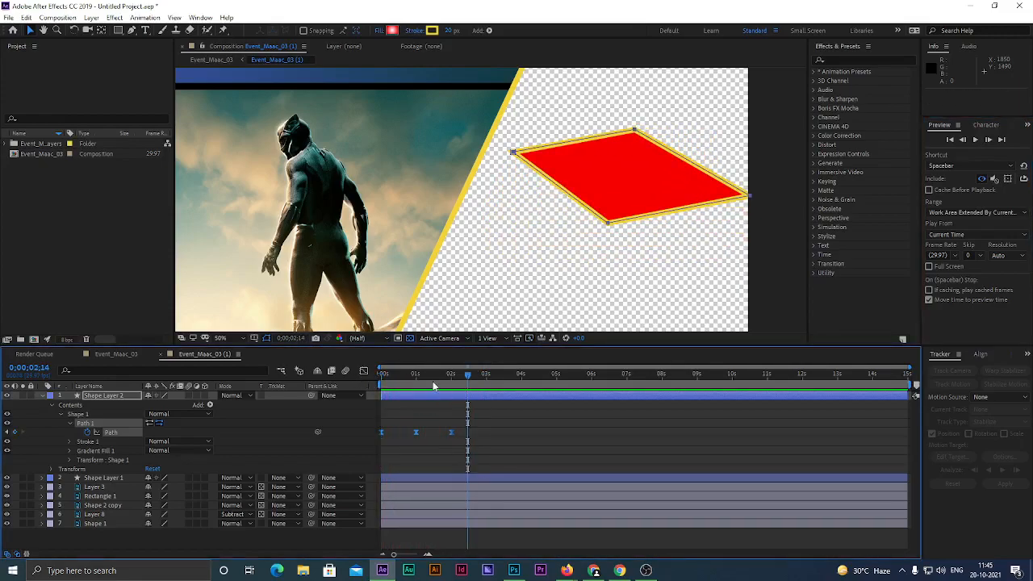
key("Home")
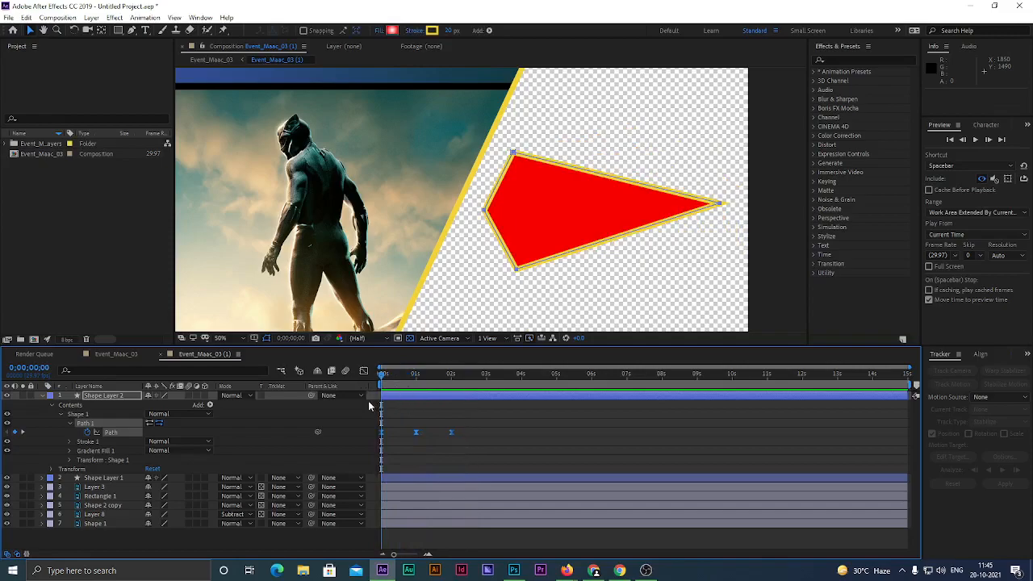
Select all three Path keyframes and compress their spacing so the last one falls at 0;00;01;00
scroll(418, 411, "up", 1)
left_click_drag(398, 374, 456, 393)
left_click_drag(546, 421, 426, 453)
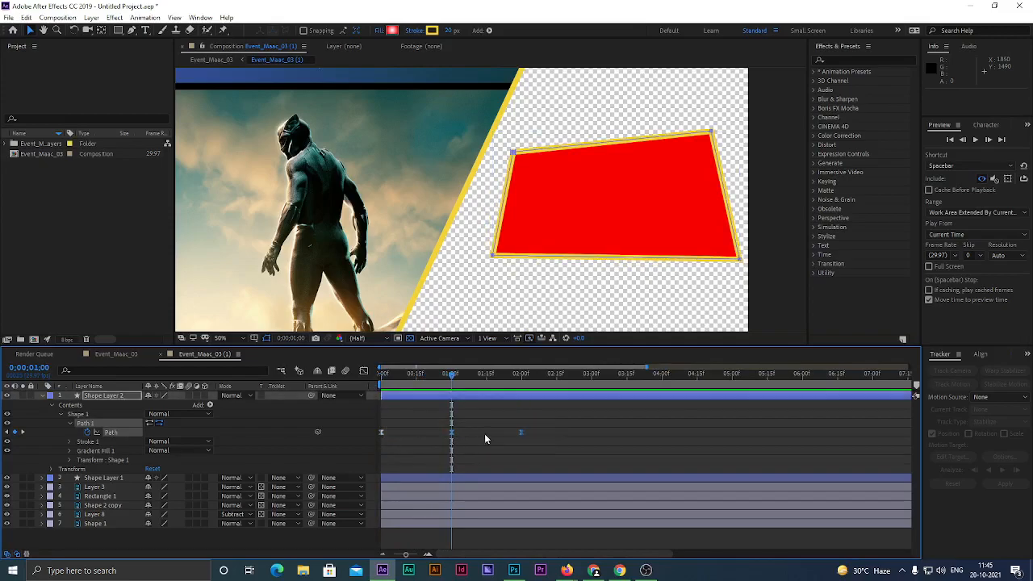
left_click_drag(544, 421, 420, 450)
left_click_drag(522, 433, 451, 434)
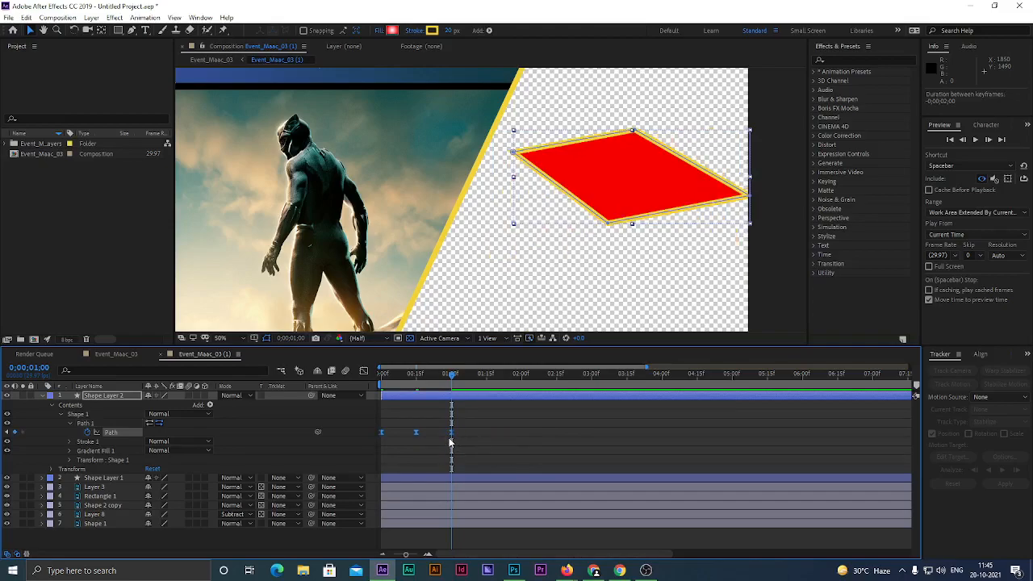
Preview the compressed path animation from the start of the timeline
left_click_drag(452, 378, 356, 395)
key("space")
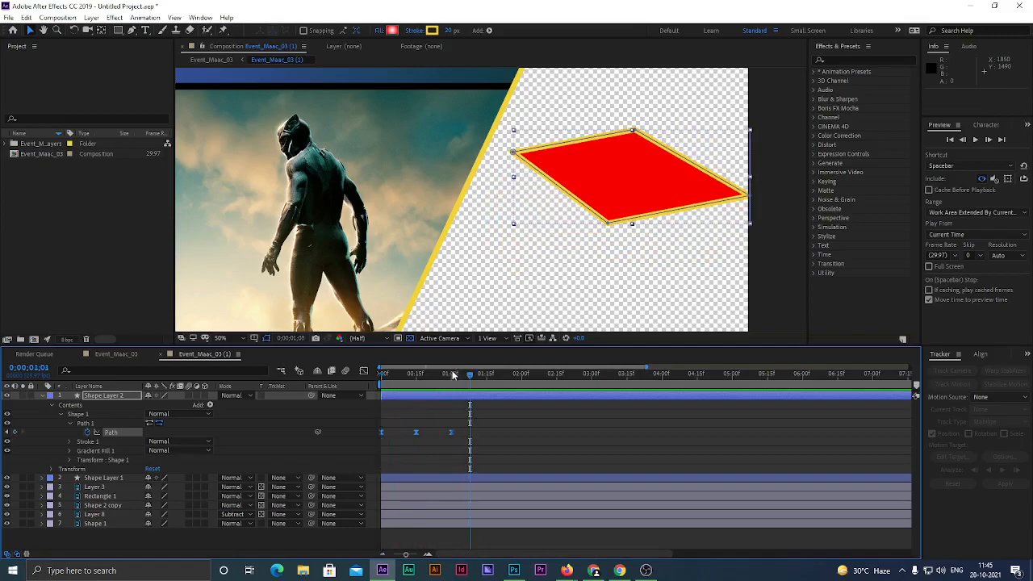
key("space")
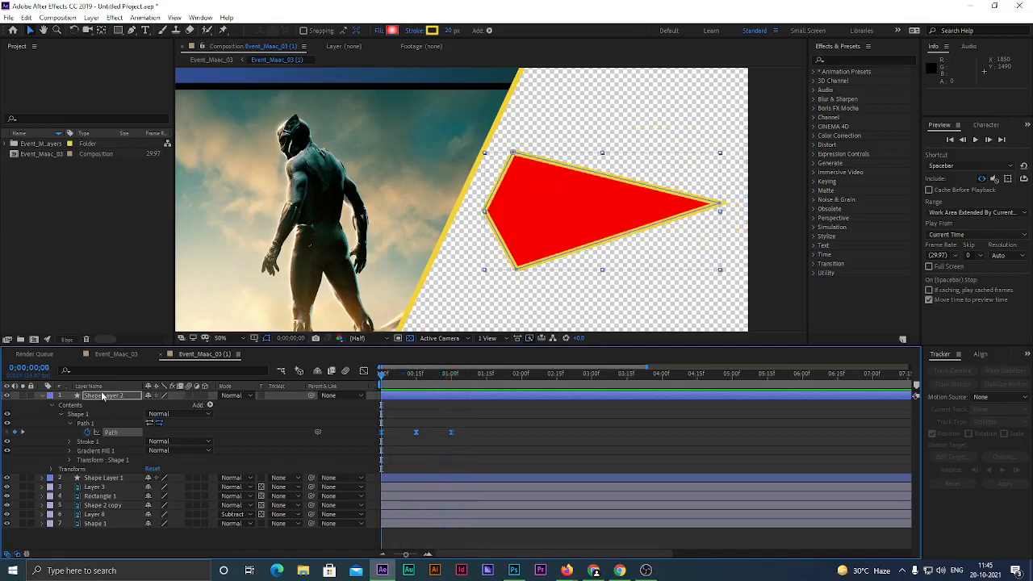
Collapse Shape Layer 2, reveal only its keyframed Path property, and expand it to show all modified properties
left_click(43, 396)
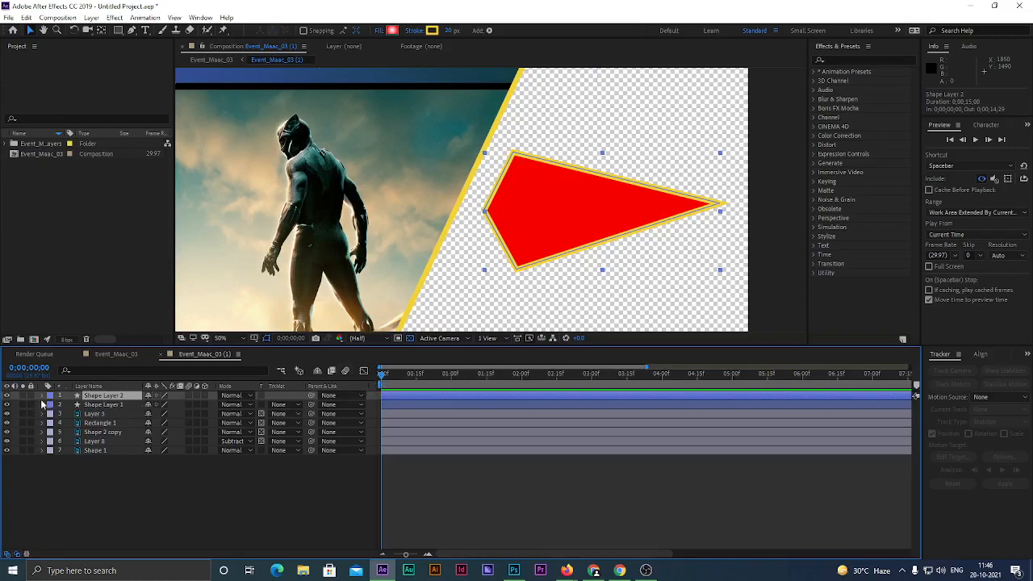
key("u")
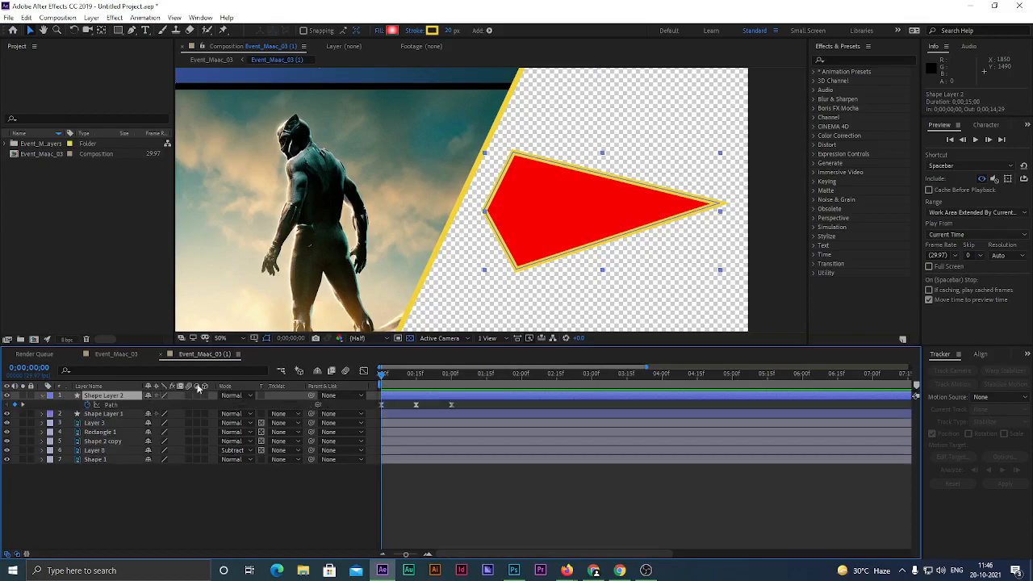
key("u")
key("u")
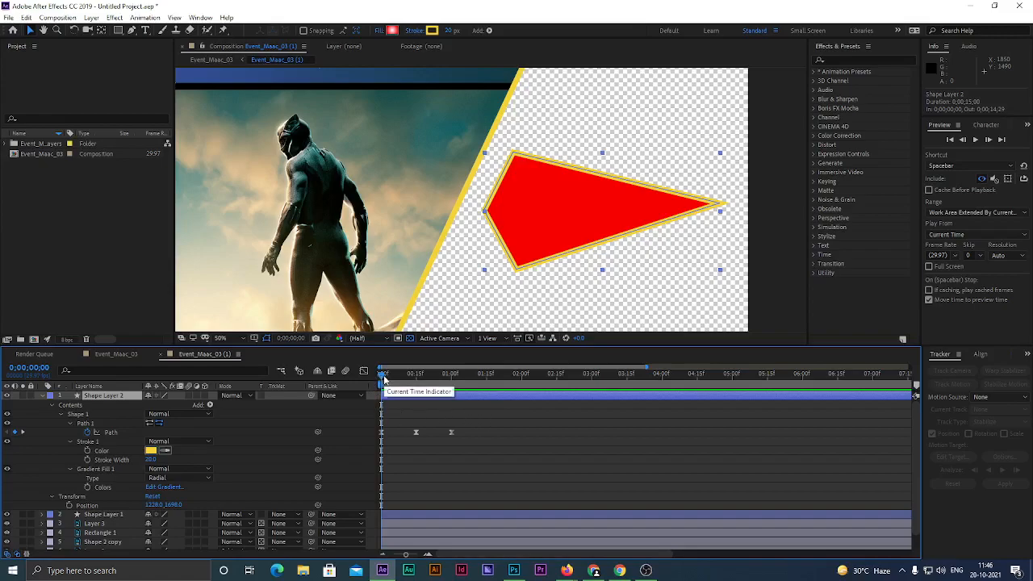
Undo the keyframe movement and interpolation change, and open the temporal options in the Path keyframes' Keyframe Interpolation settings
left_click_drag(478, 419, 365, 447)
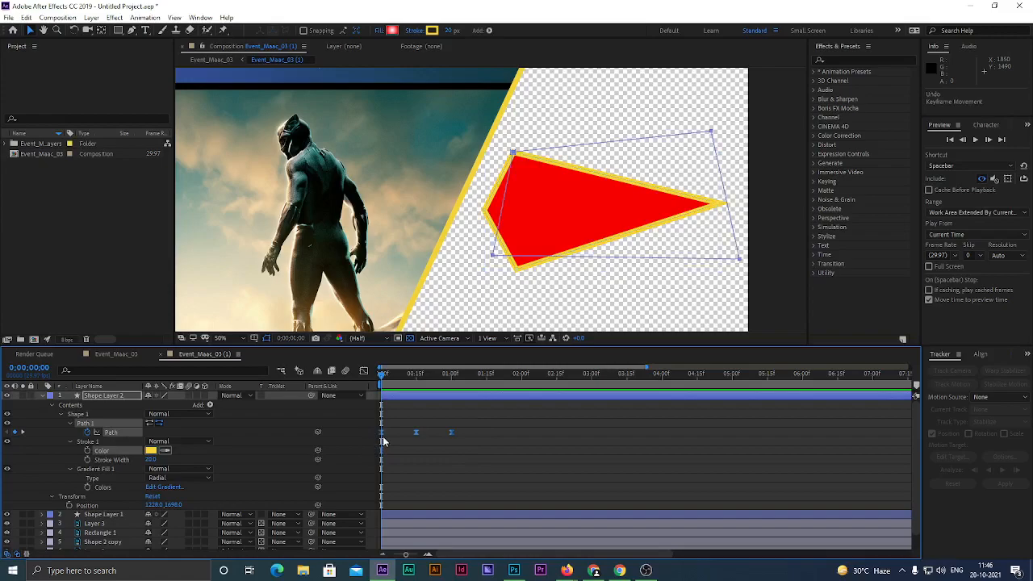
key("ctrl+z")
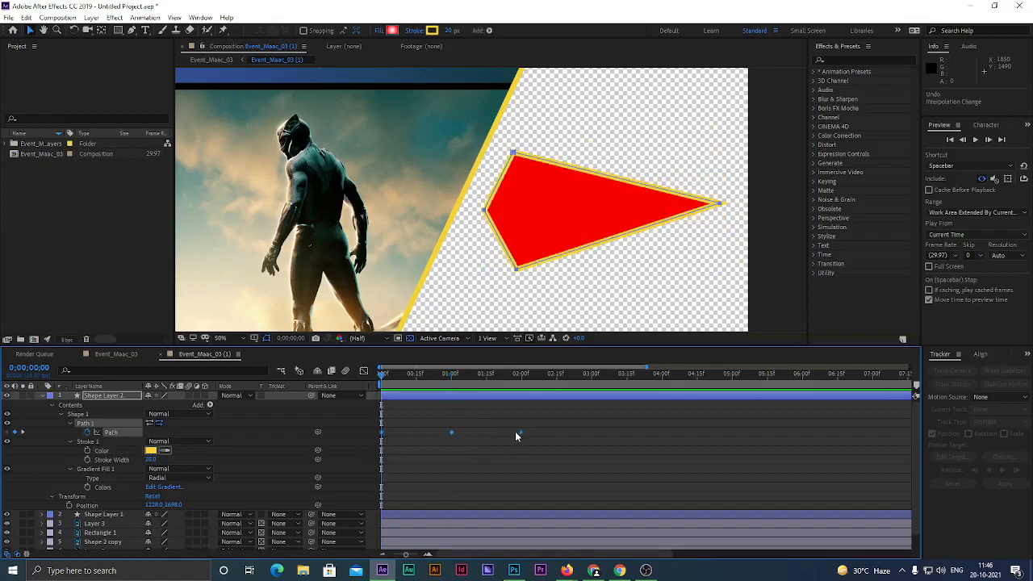
right_click(521, 431)
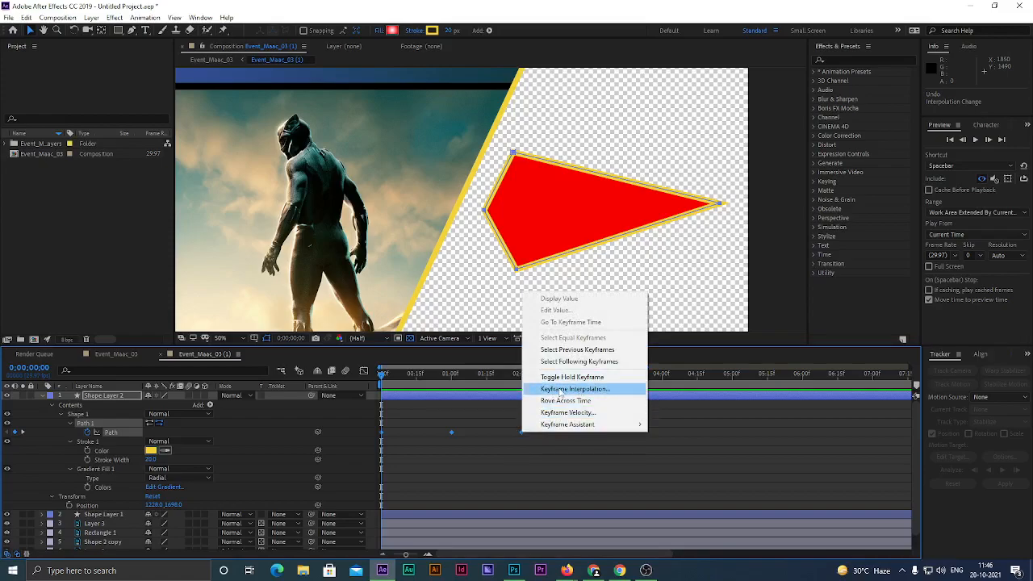
left_click(560, 391)
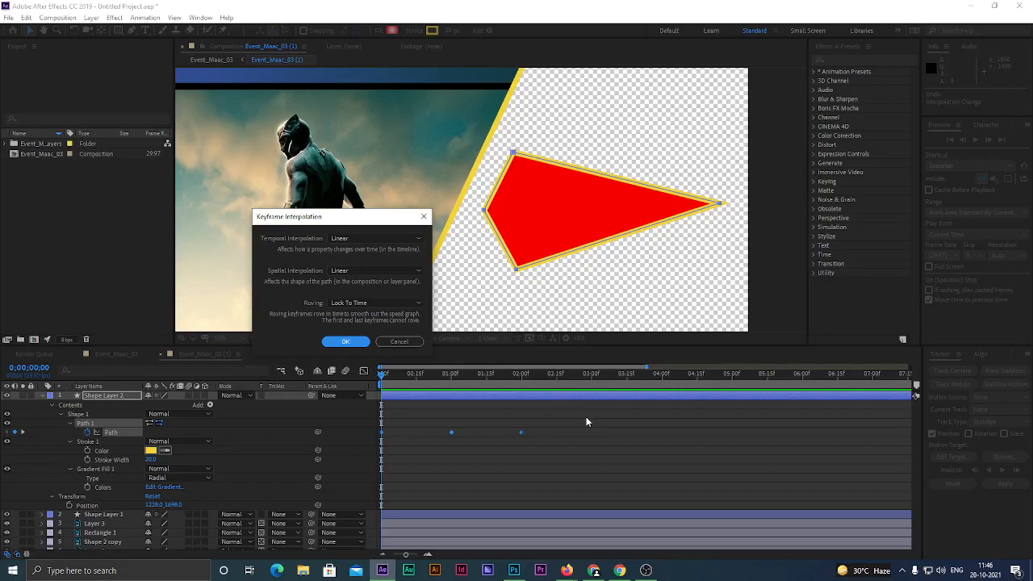
left_click(400, 240)
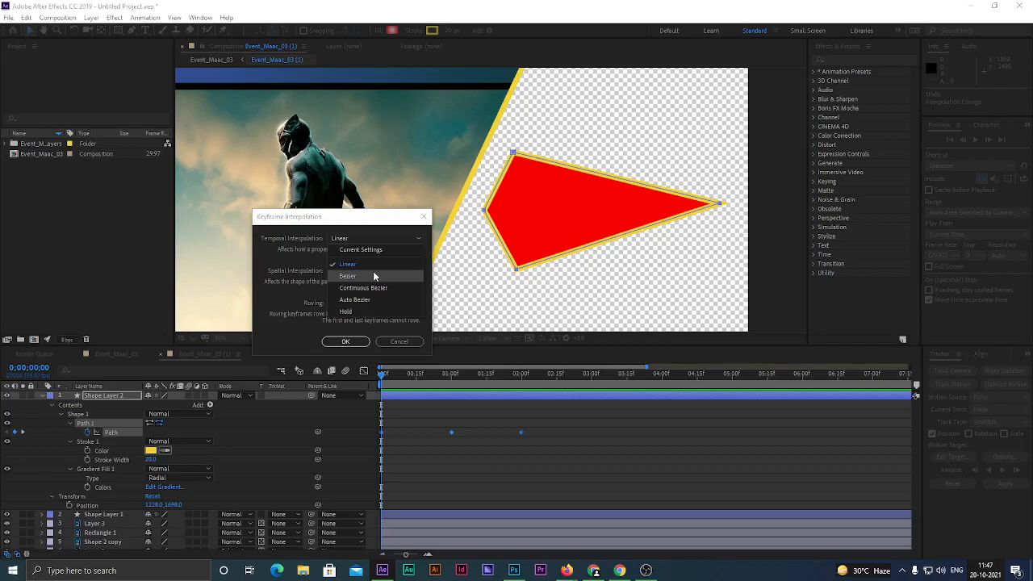
Switch to Photoshop, activate the Gradient tool and add a new layer above the 2D/3D Animation text layer
left_click(513, 570)
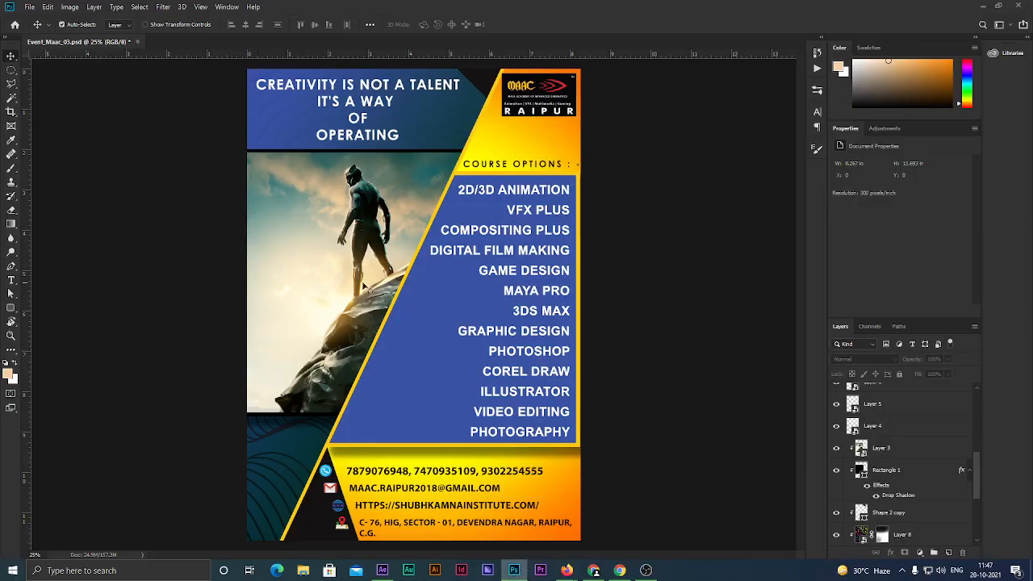
left_click(11, 224)
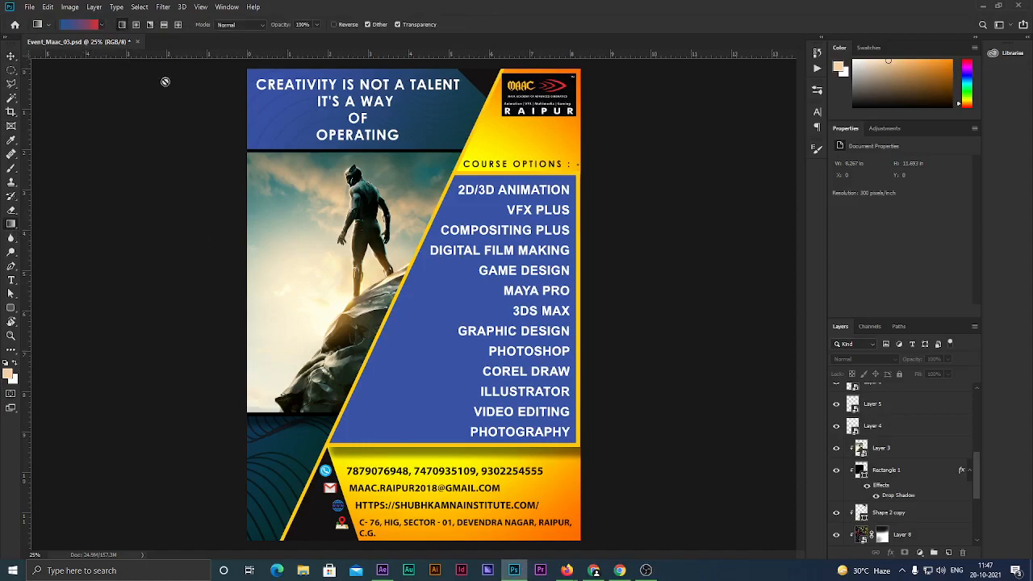
scroll(888, 404, "up", 5)
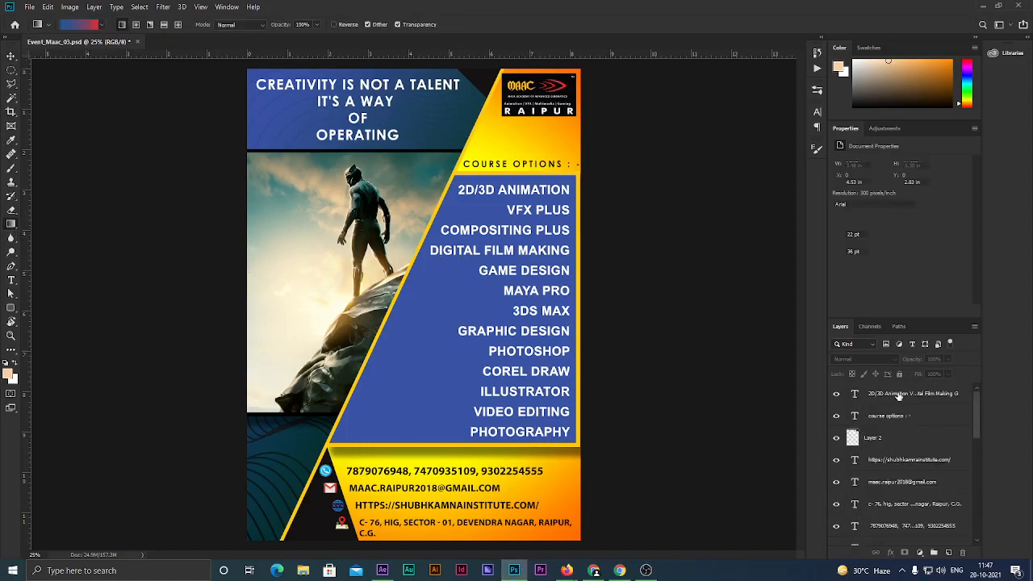
left_click(898, 393)
key("ctrl+shift+n")
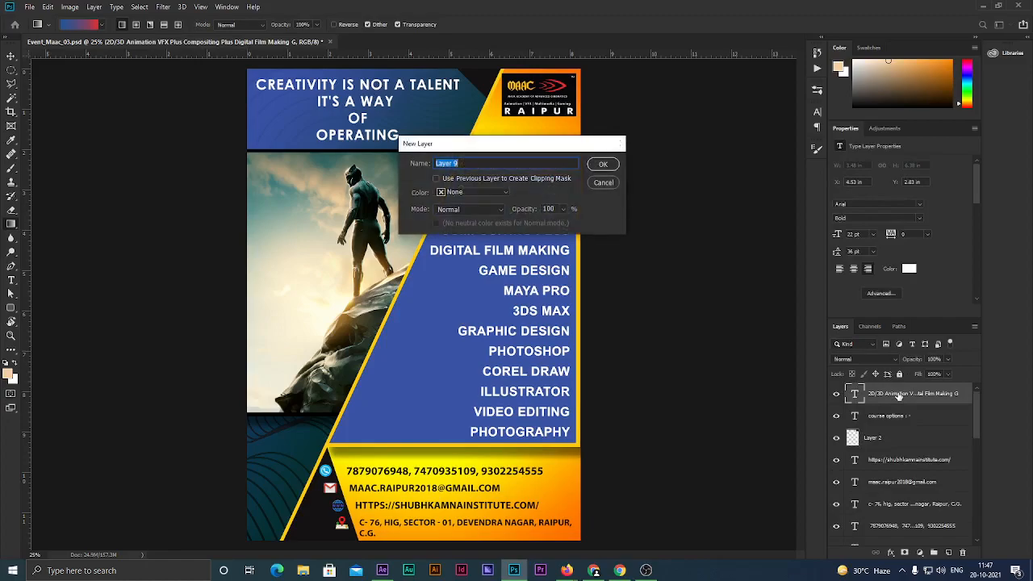
key("Return")
Try a horizontal linear gradient and two radial gradients across the poster on the new layer, undoing each one
left_click_drag(235, 302, 594, 311)
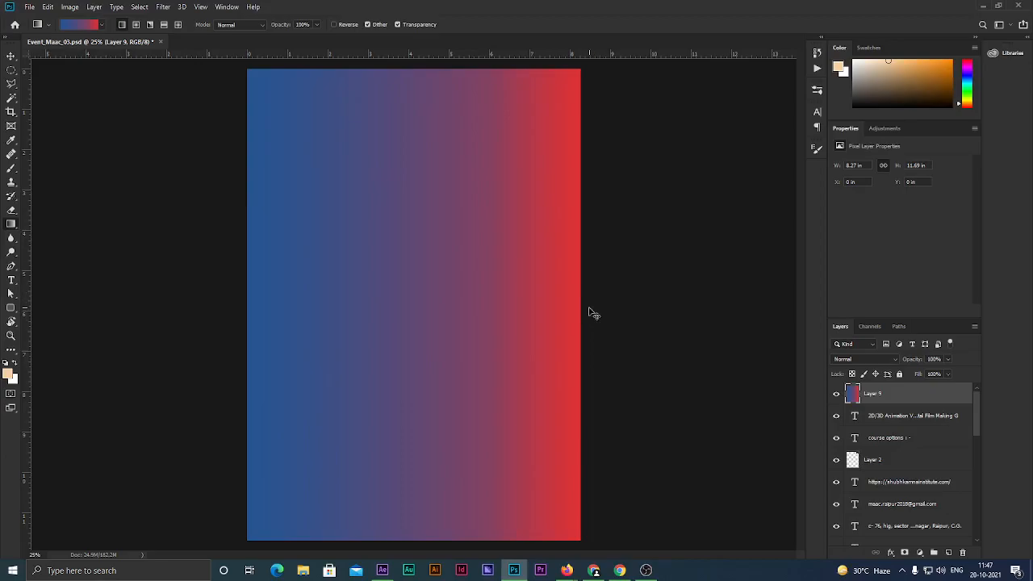
key("ctrl+z")
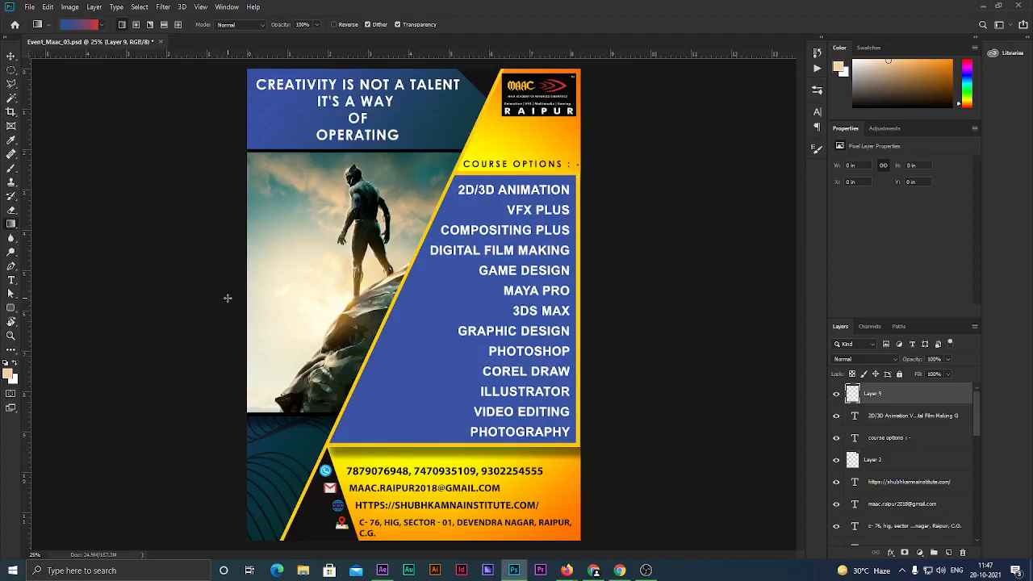
left_click(137, 28)
left_click_drag(218, 326, 607, 324)
key("ctrl+z")
left_click_drag(427, 313, 209, 316)
key("ctrl+z")
Switch back to After Effects, review the temporal interpolation choices in Keyframe Interpolation, and cancel without changing anything
left_click(384, 570)
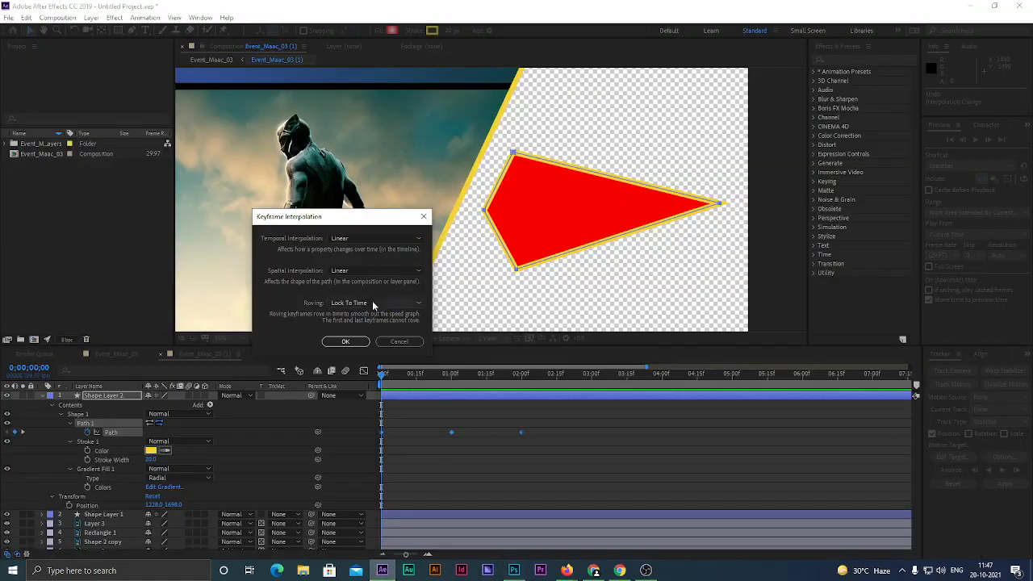
left_click(356, 241)
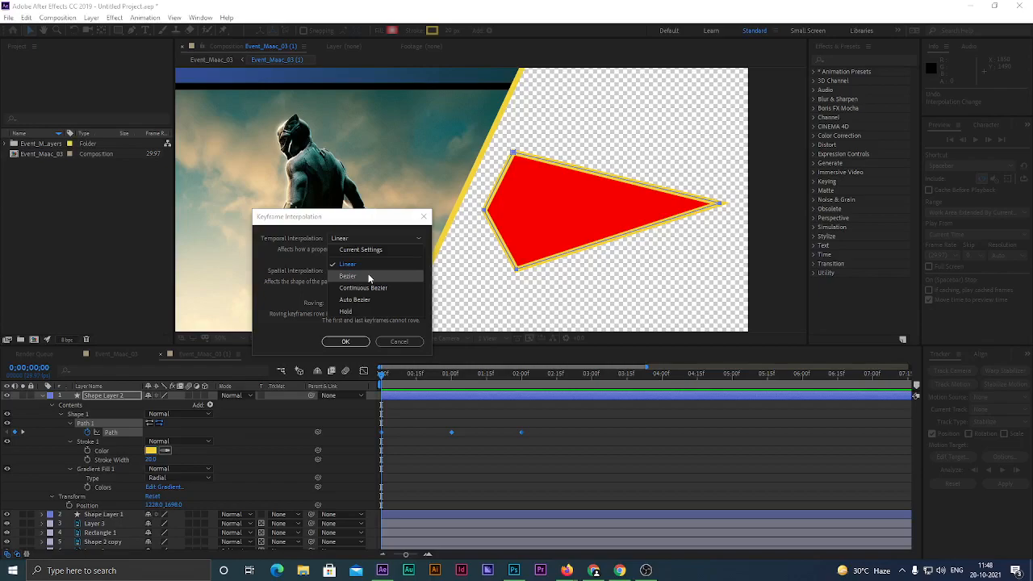
left_click(402, 341)
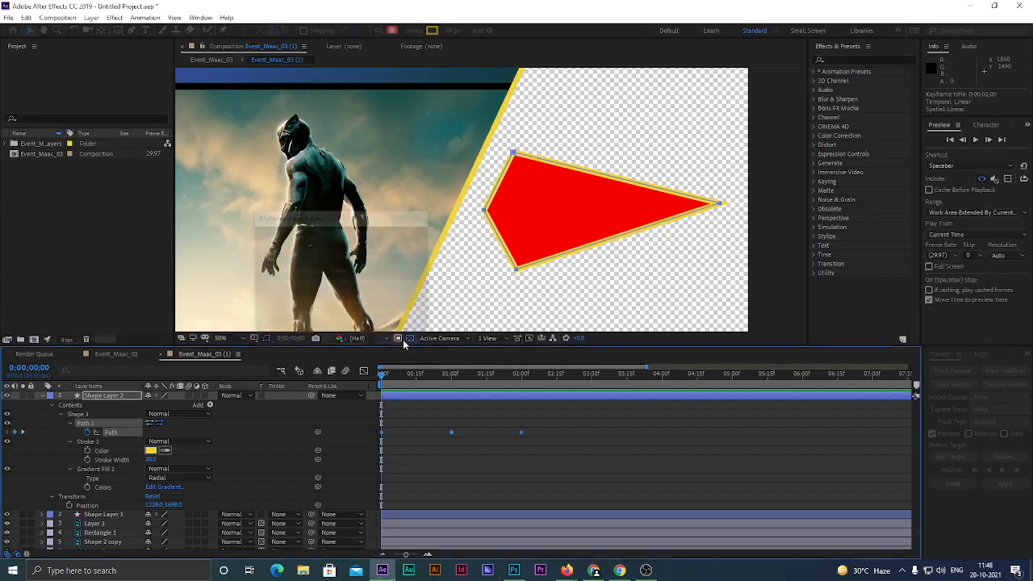
Try Easy Ease on all three Path keyframes of Shape Layer 2, and undo it
left_click_drag(539, 415, 394, 441)
right_click(519, 430)
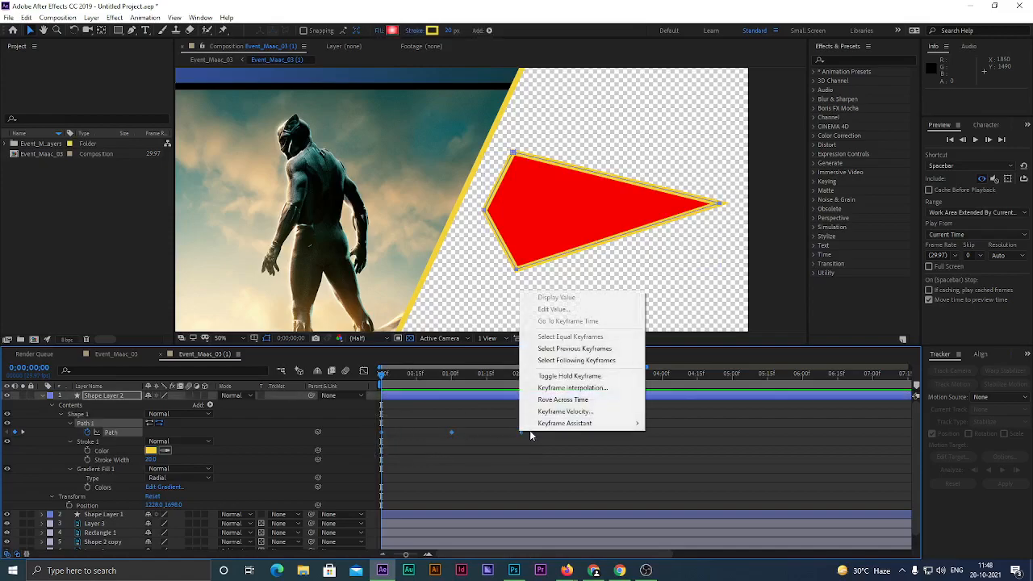
mouse_move(621, 424)
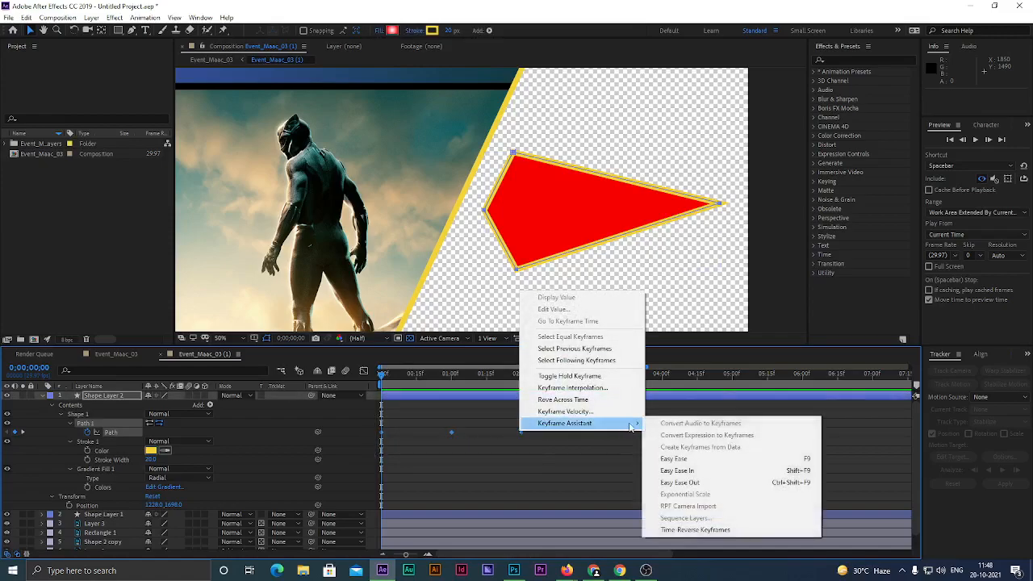
left_click(699, 460)
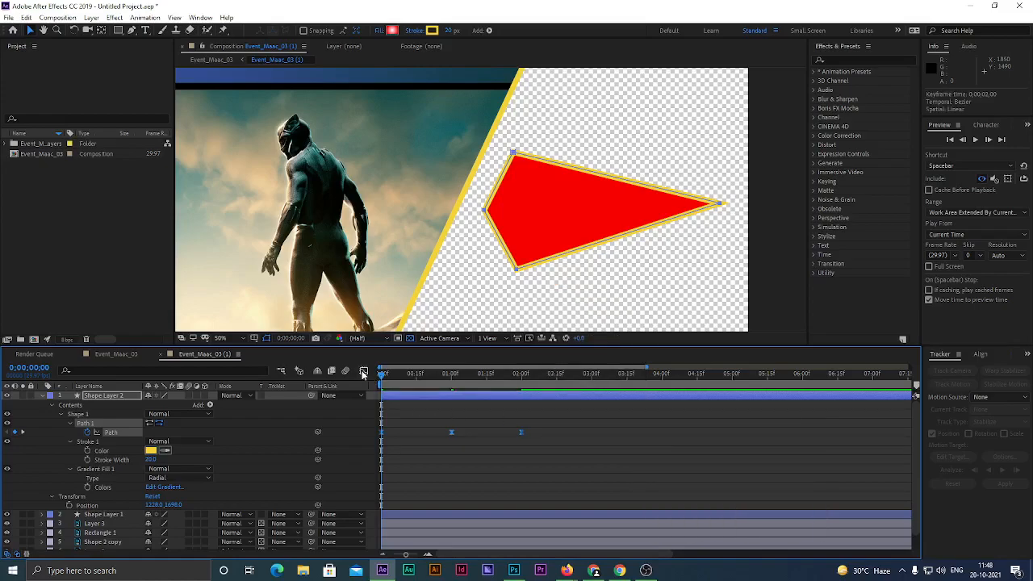
left_click(484, 411)
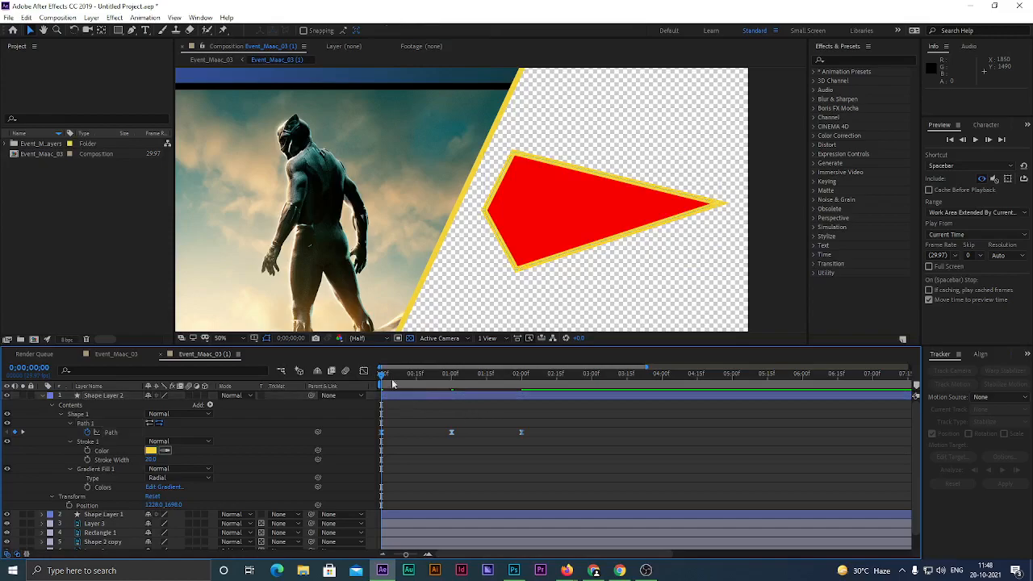
left_click(480, 417)
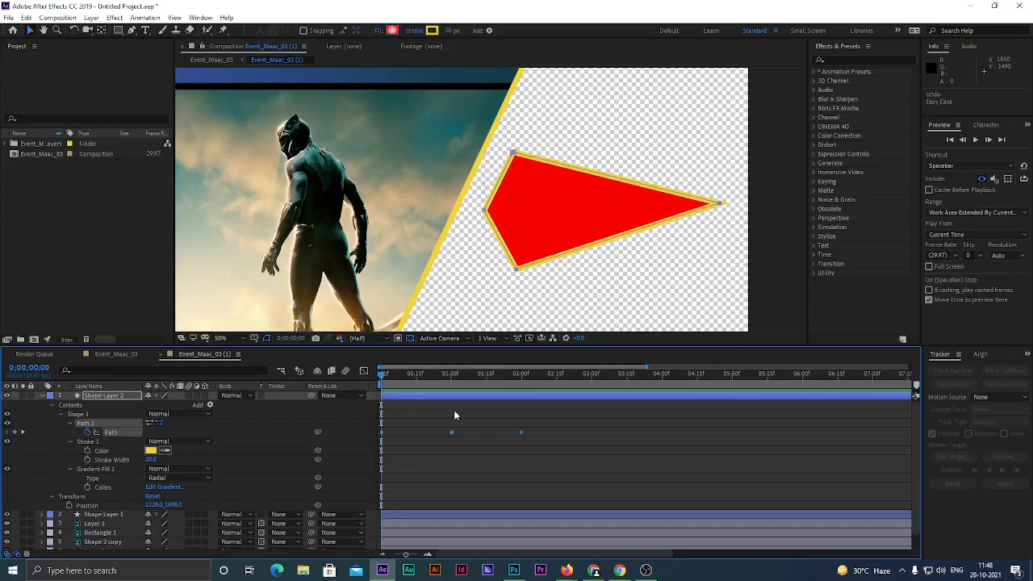
Show Shape Layer 2's Path keyframes in the Graph Editor and maximize the timeline
left_click(363, 372)
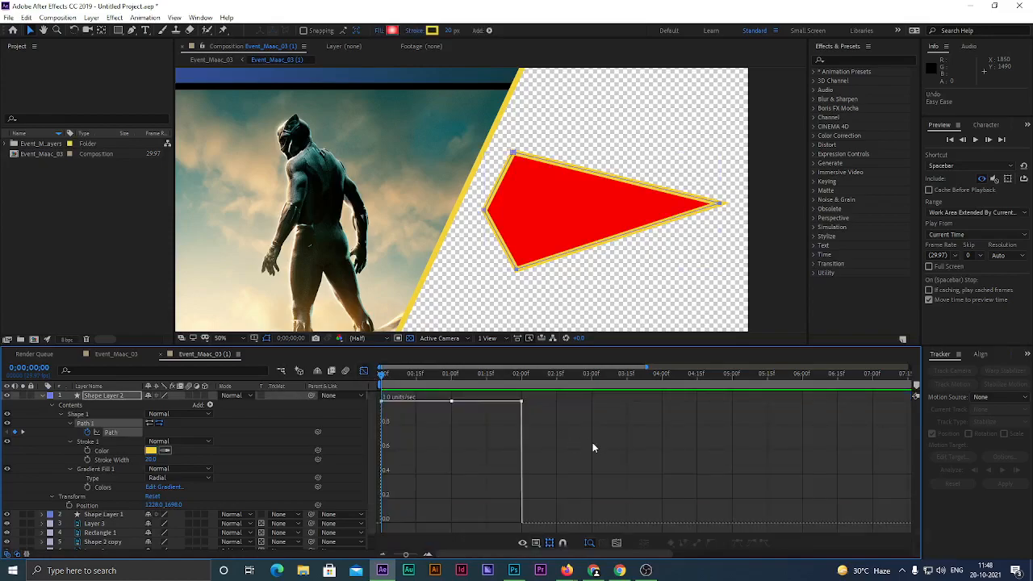
left_click(363, 372)
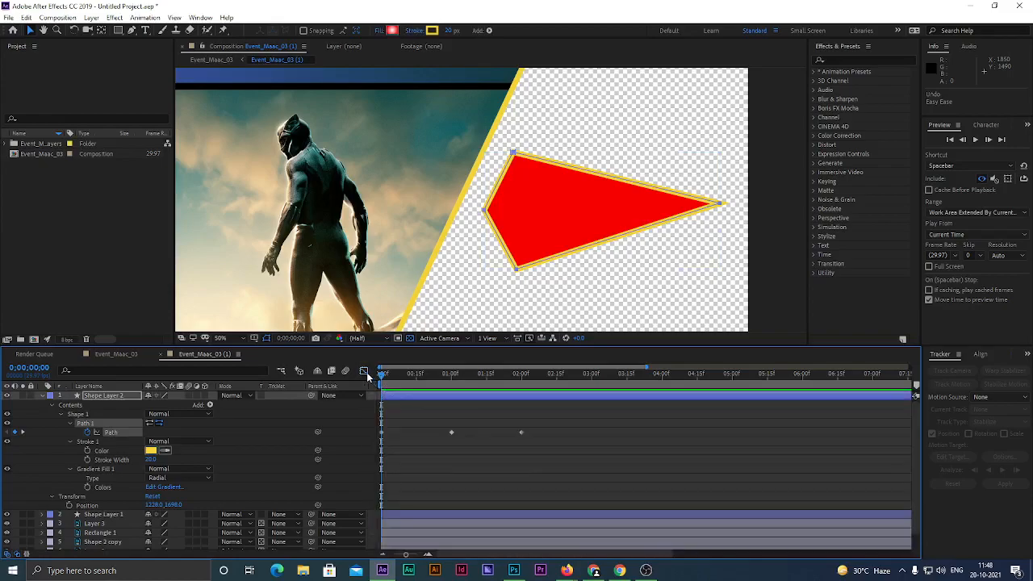
left_click(363, 372)
left_click(363, 372)
left_click(363, 372)
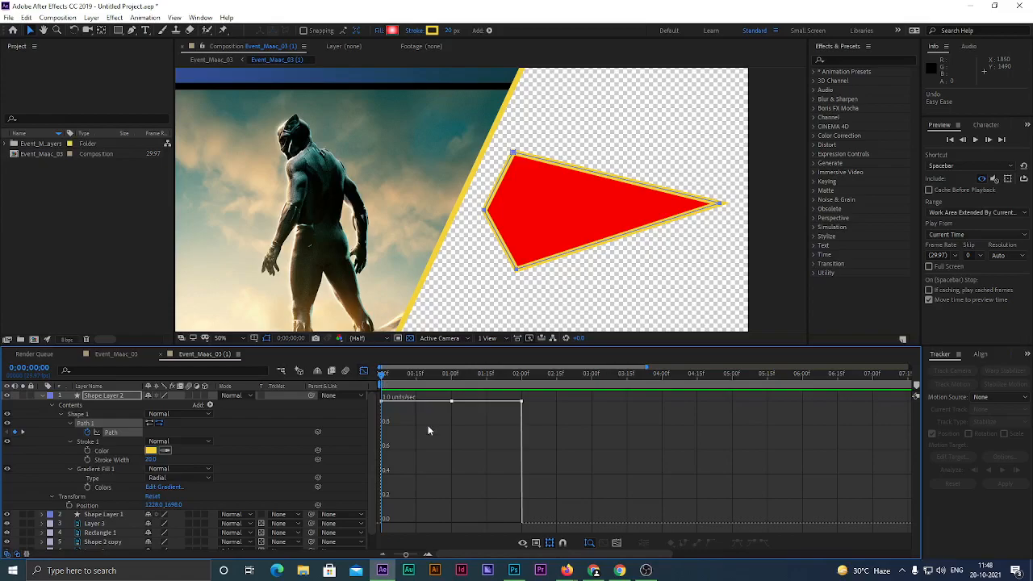
key("grave")
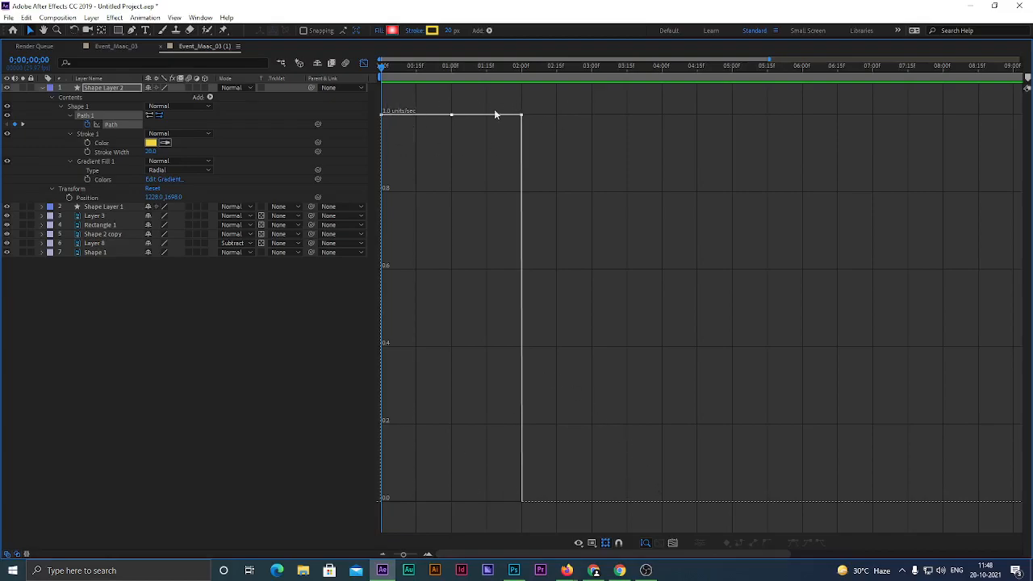
Try lowering the middle Path keyframe at 01:00f in the speed graph, and undo the change
mouse_move(522, 117)
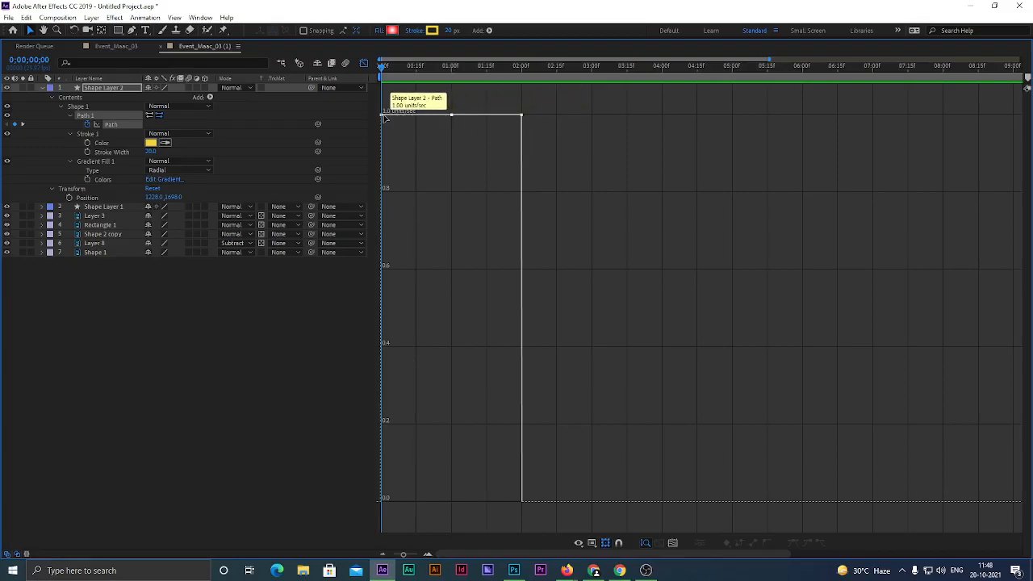
left_click_drag(451, 115, 451, 146)
key("ctrl+z")
key("ctrl+z")
key("ctrl+z")
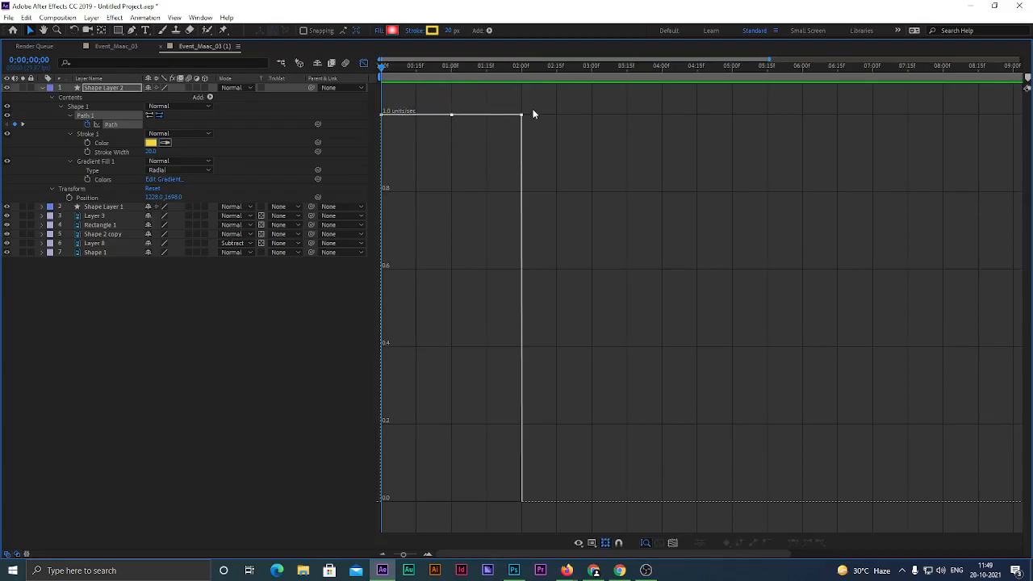
Select all three Path keyframes and set the Graph Editor to Edit Value Graph, toggling the graph view to compare
left_click_drag(541, 98, 369, 132)
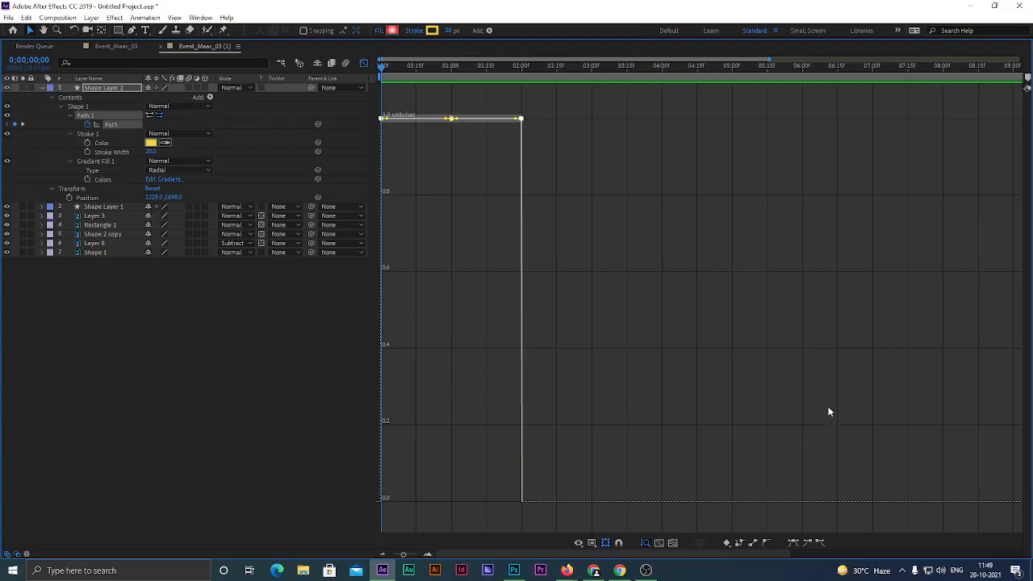
right_click(424, 147)
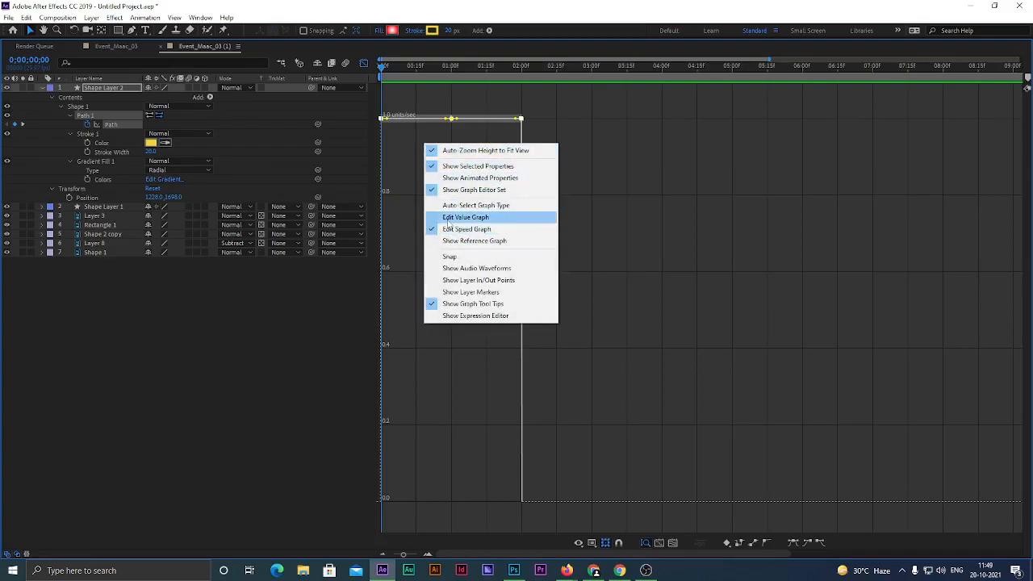
left_click(448, 218)
right_click(459, 181)
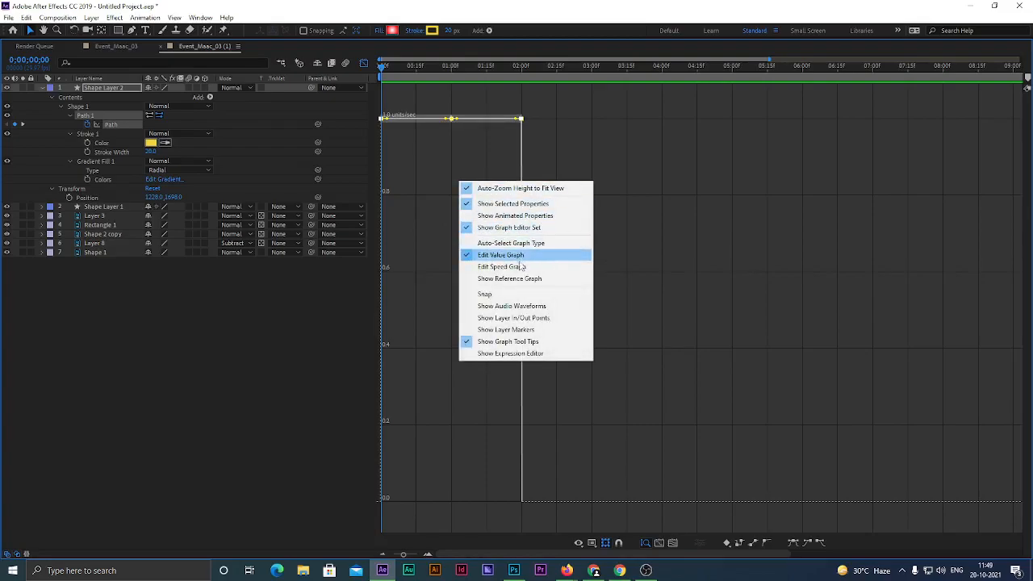
left_click(363, 63)
left_click(363, 63)
left_click(363, 63)
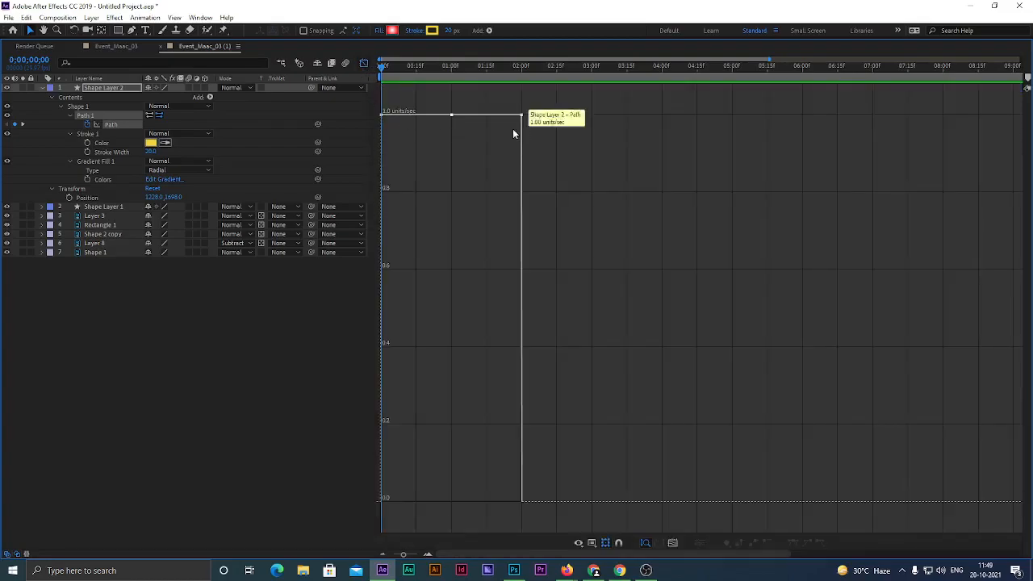
Set the Graph Editor back to Edit Speed Graph
right_click(449, 222)
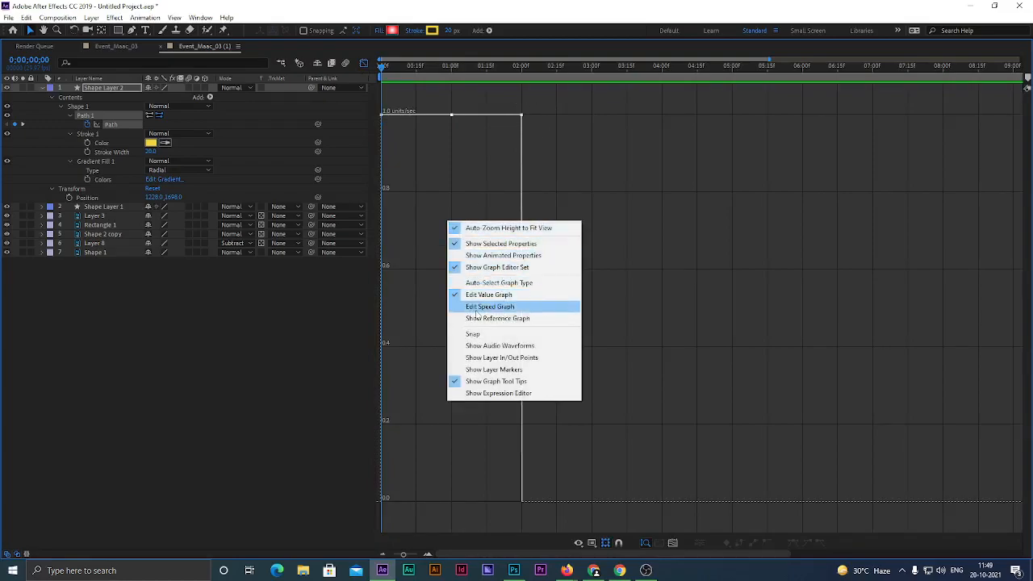
right_click(423, 198)
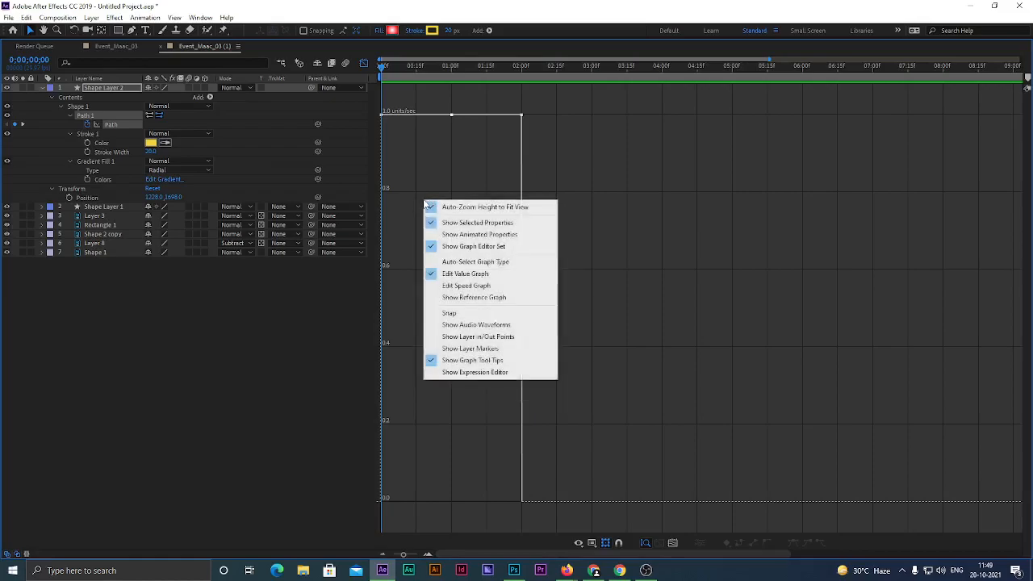
right_click(681, 177)
right_click(602, 255)
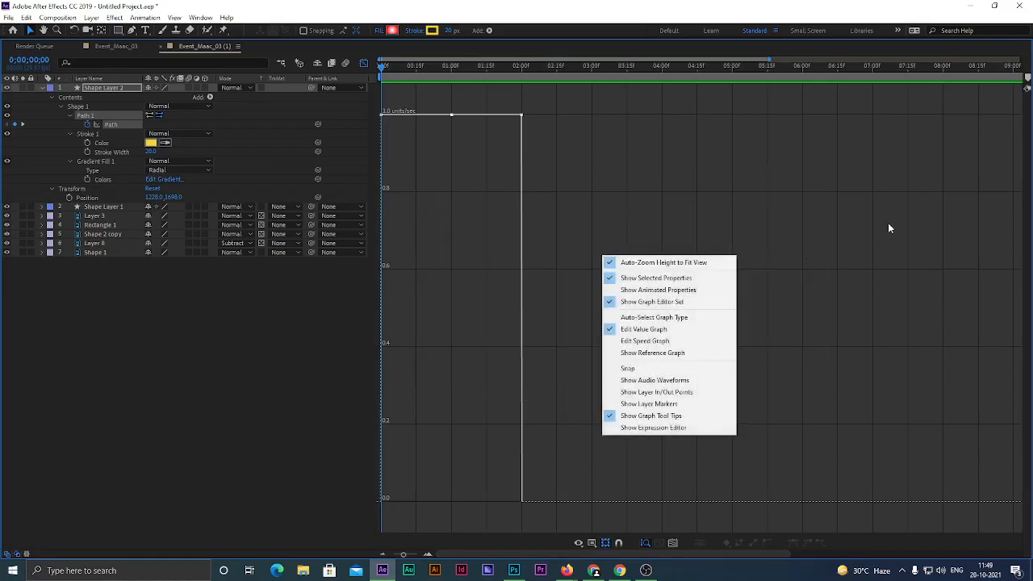
right_click(888, 223)
right_click(764, 249)
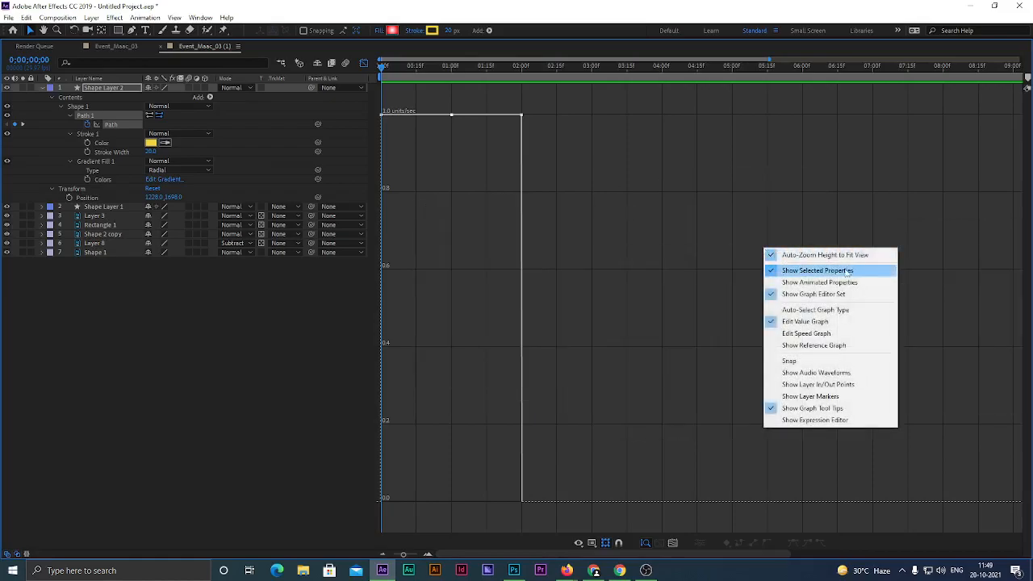
left_click(777, 333)
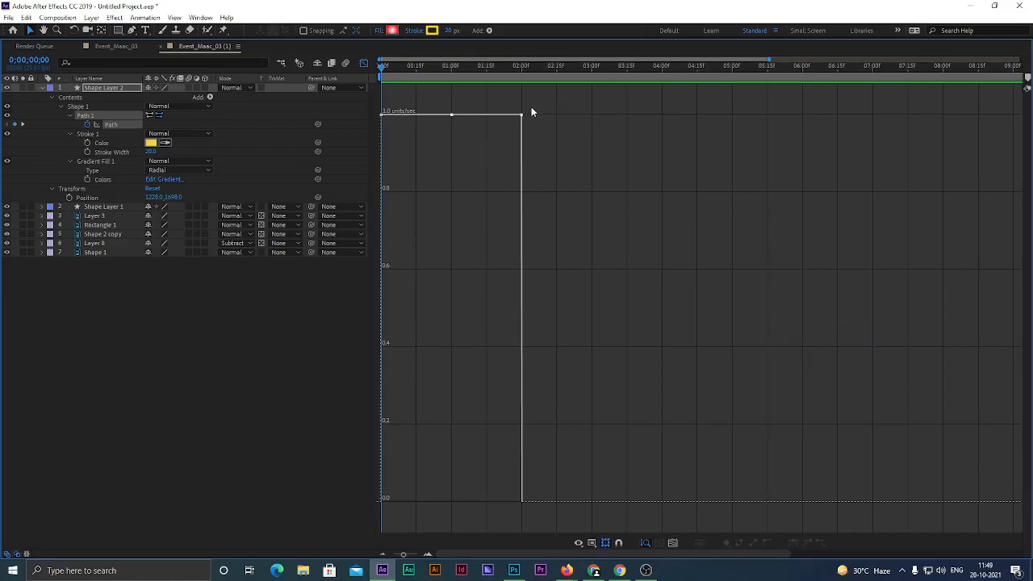
Inspect the Path keyframes' speed, compare the graph with the layer bar view, and select all three keyframes in the graph
mouse_move(384, 115)
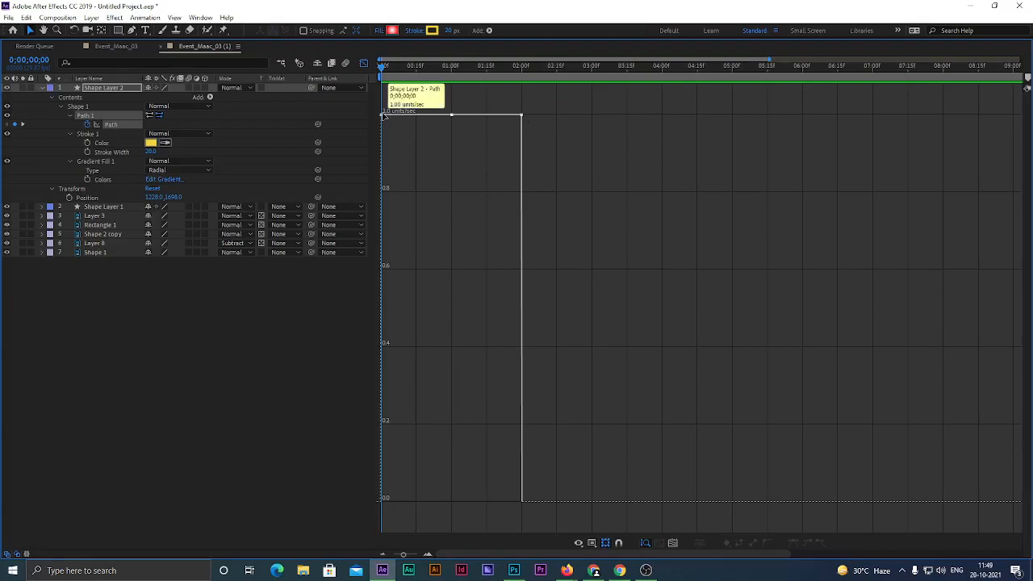
mouse_move(456, 119)
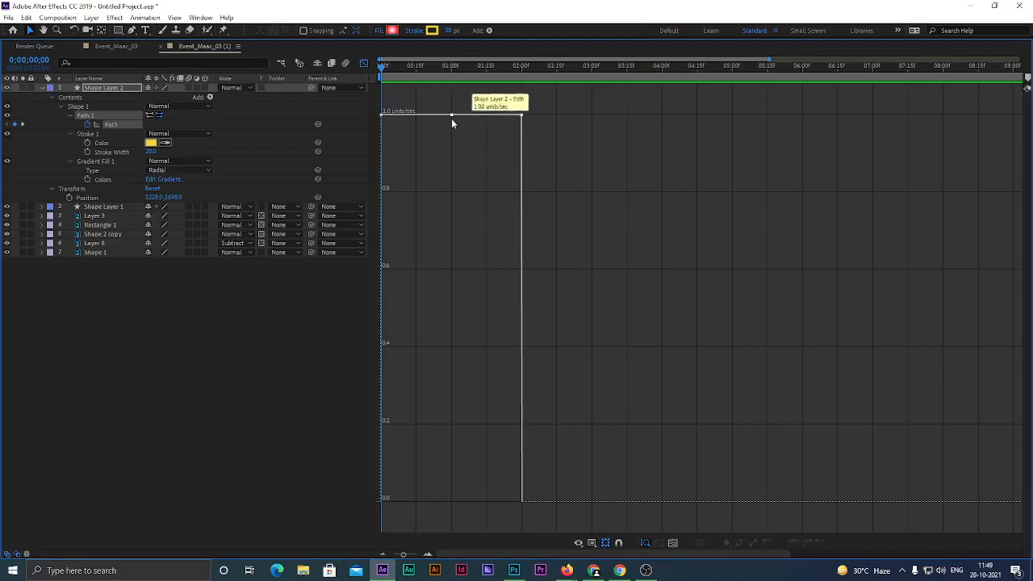
left_click_drag(572, 96, 374, 143)
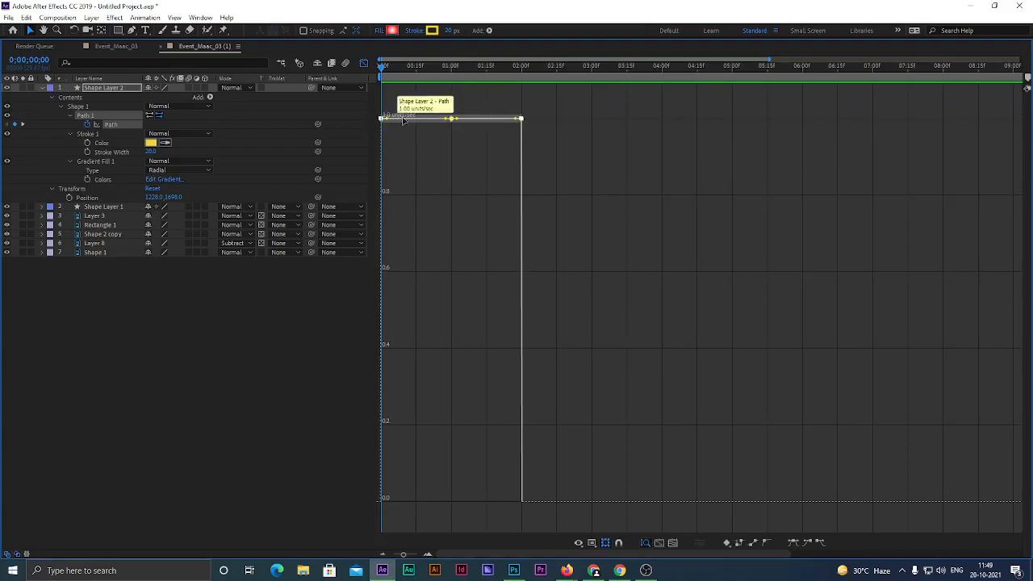
left_click(364, 64)
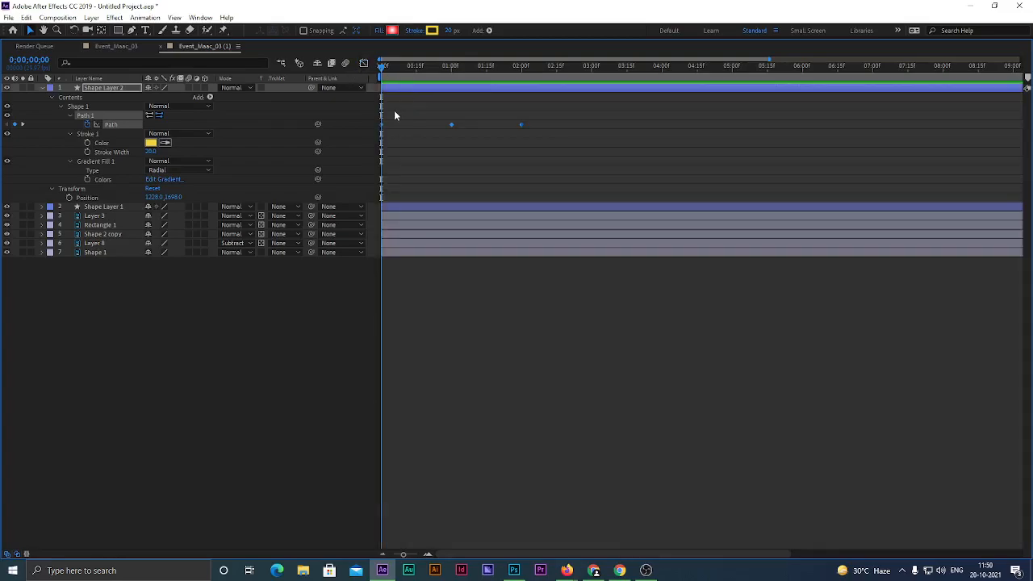
left_click(363, 64)
left_click_drag(551, 97, 367, 144)
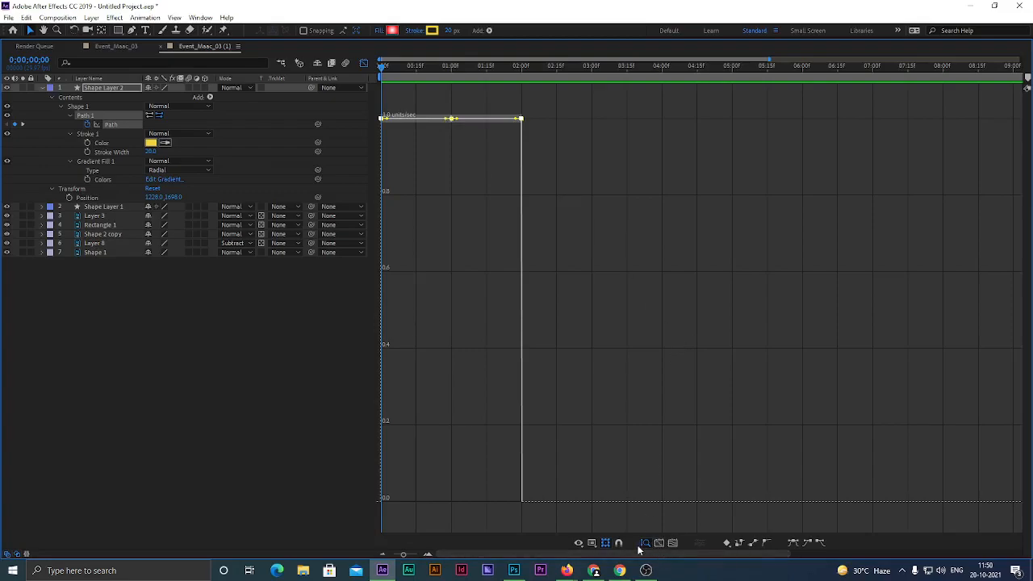
key("z")
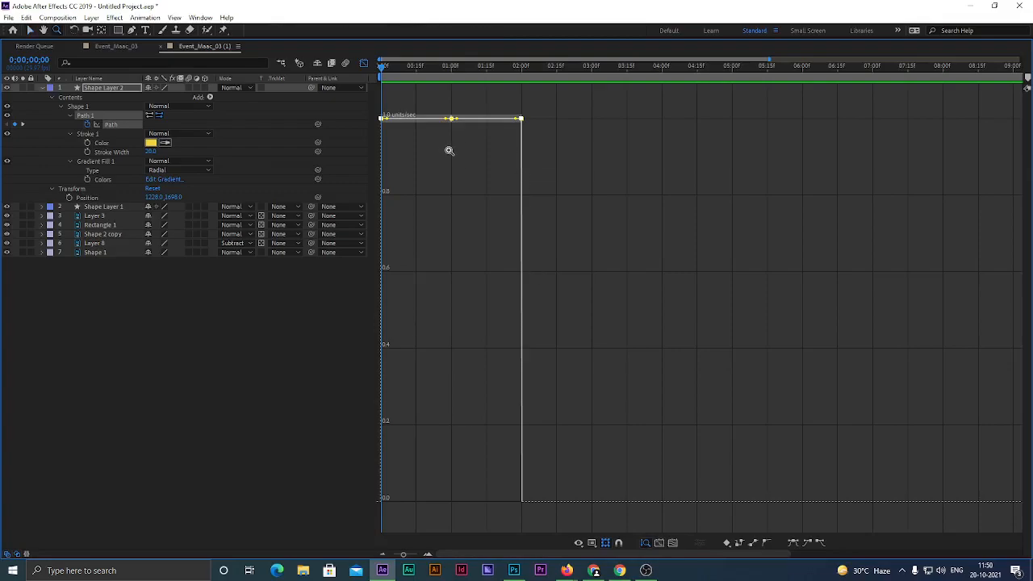
key("v")
scroll(449, 151, "up", 3)
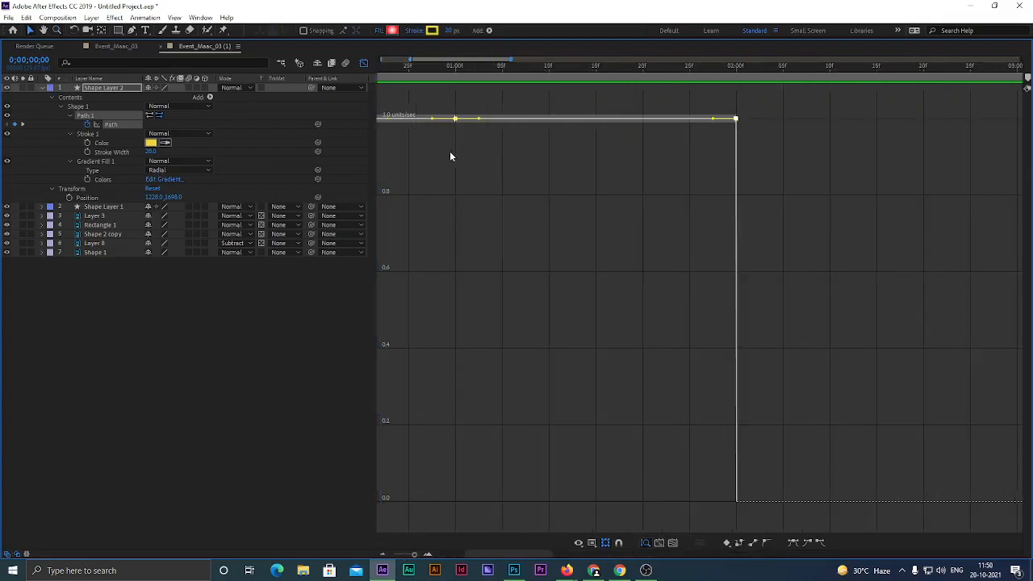
scroll(540, 271, "down", 1)
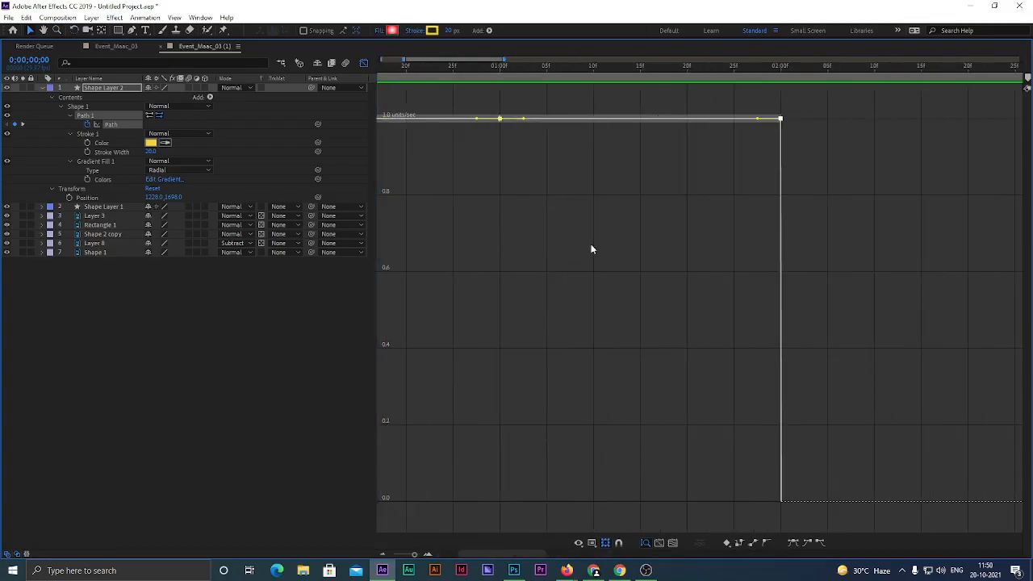
left_click_drag(507, 553, 449, 549)
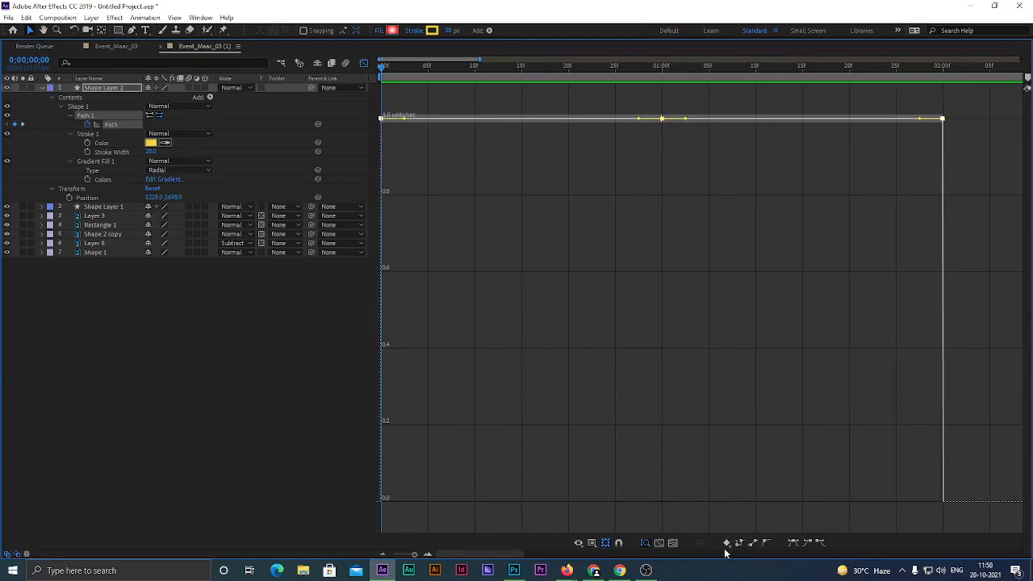
Try Show Animated Properties in the Graph Editor, turn it back off, and review the graph type and options list
left_click(580, 544)
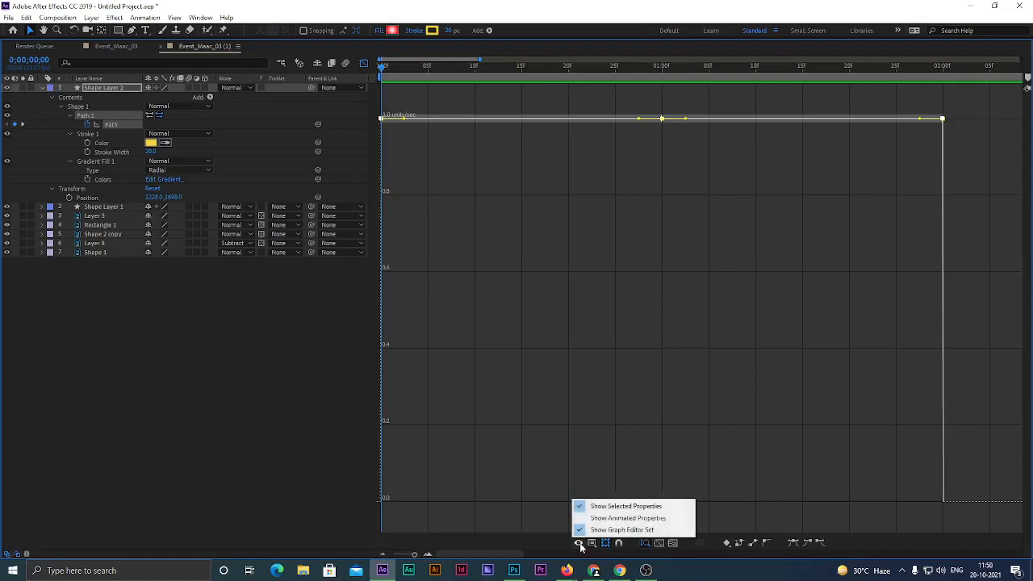
left_click(618, 518)
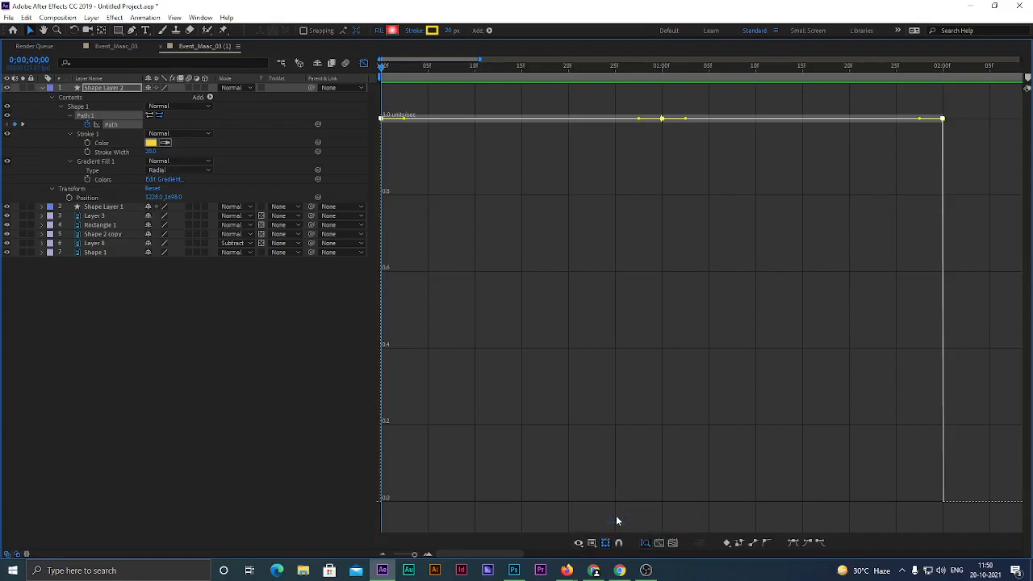
left_click(579, 543)
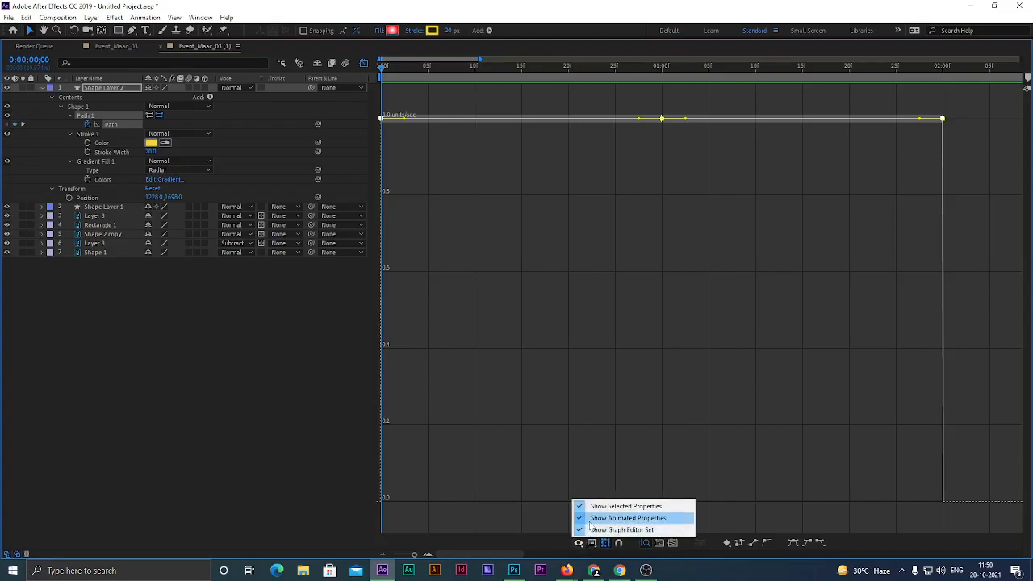
left_click(593, 518)
left_click(592, 544)
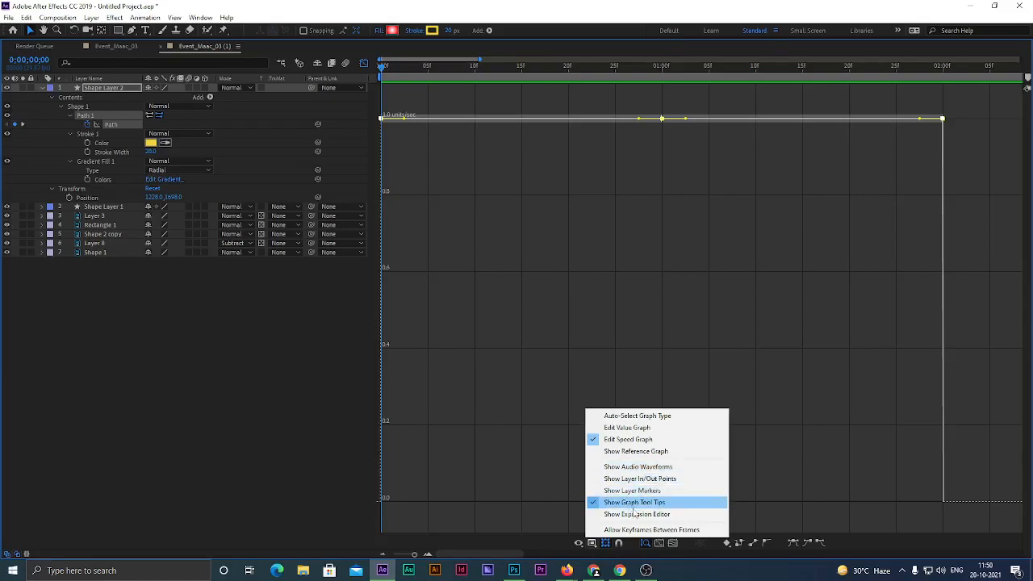
Turn off the Graph Editor's transform box, turn on snapping, and fit the selected keyframes to the view
left_click(606, 545)
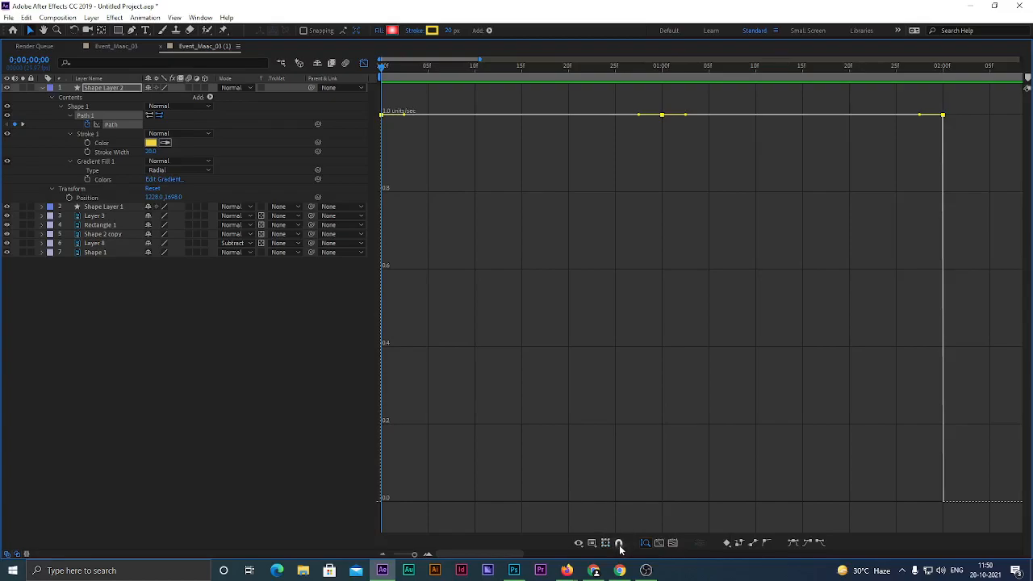
left_click(618, 543)
left_click(659, 543)
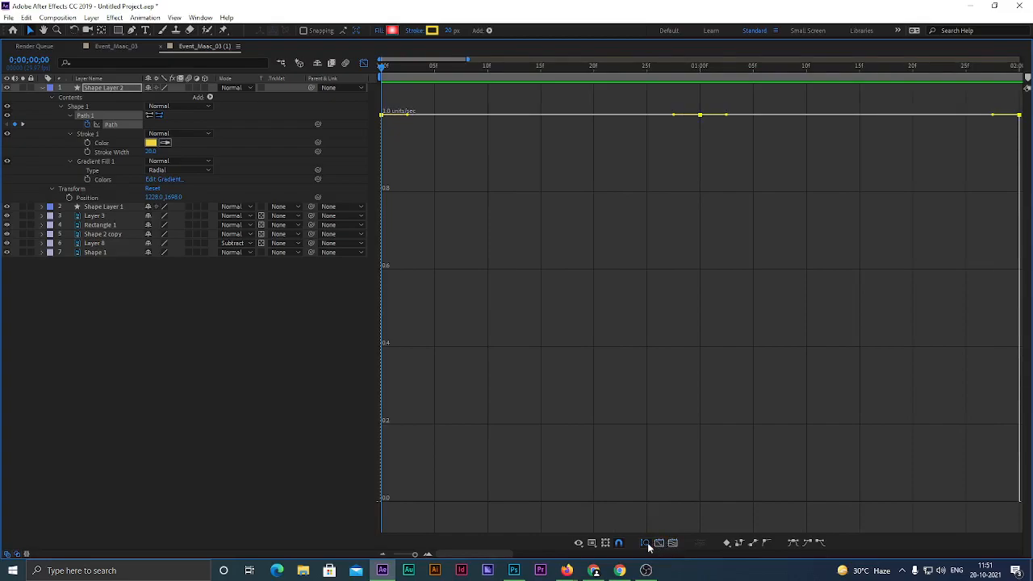
scroll(644, 380, "down", 2)
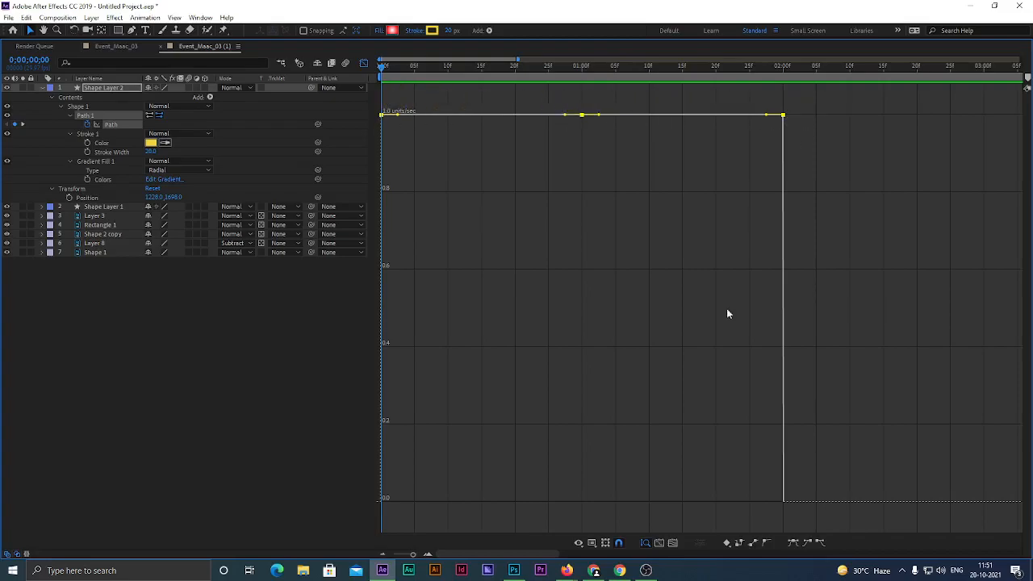
left_click(659, 544)
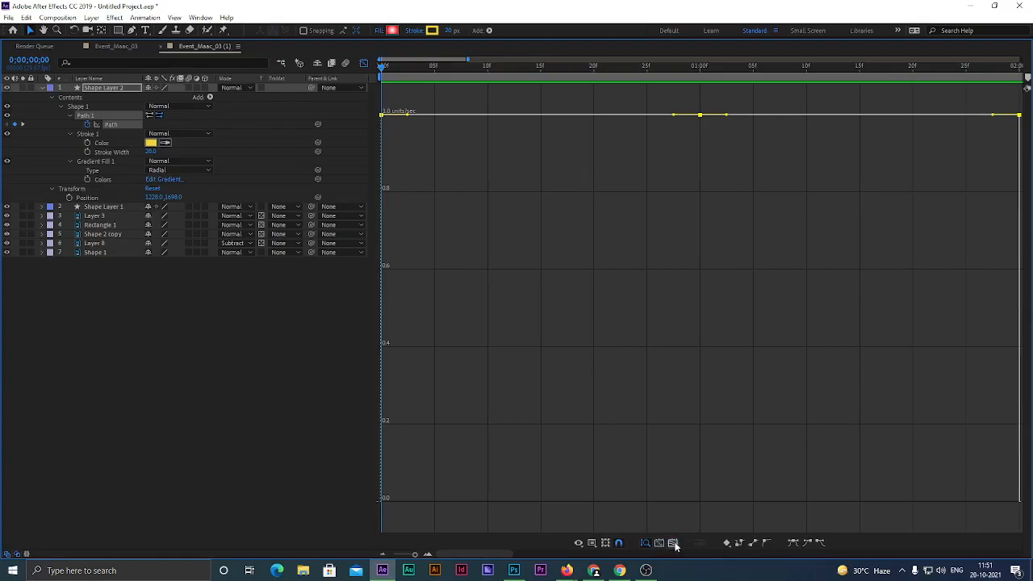
Apply the Easy Ease keyframe assistant to all three selected Path keyframes
left_click(728, 546)
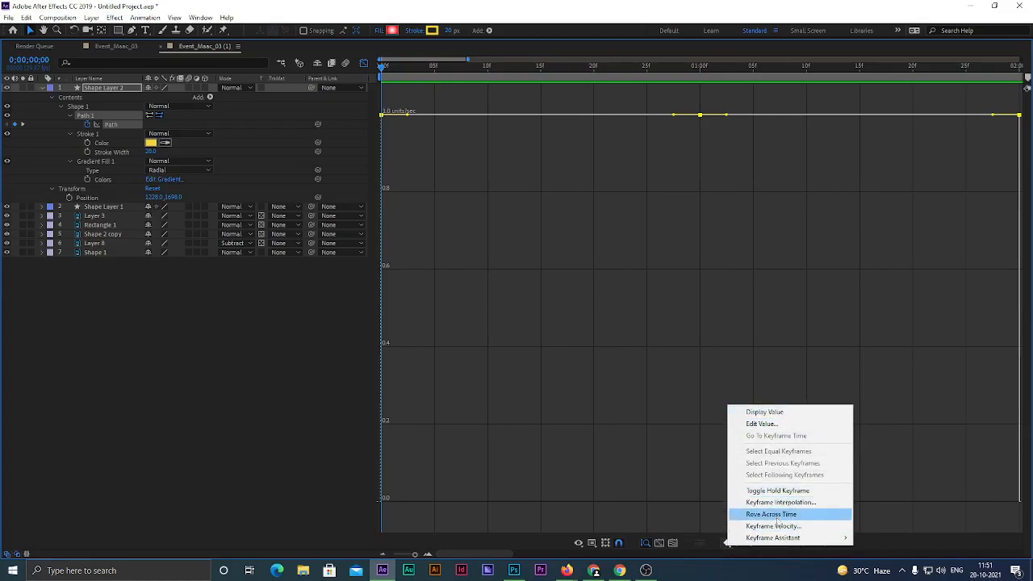
mouse_move(772, 538)
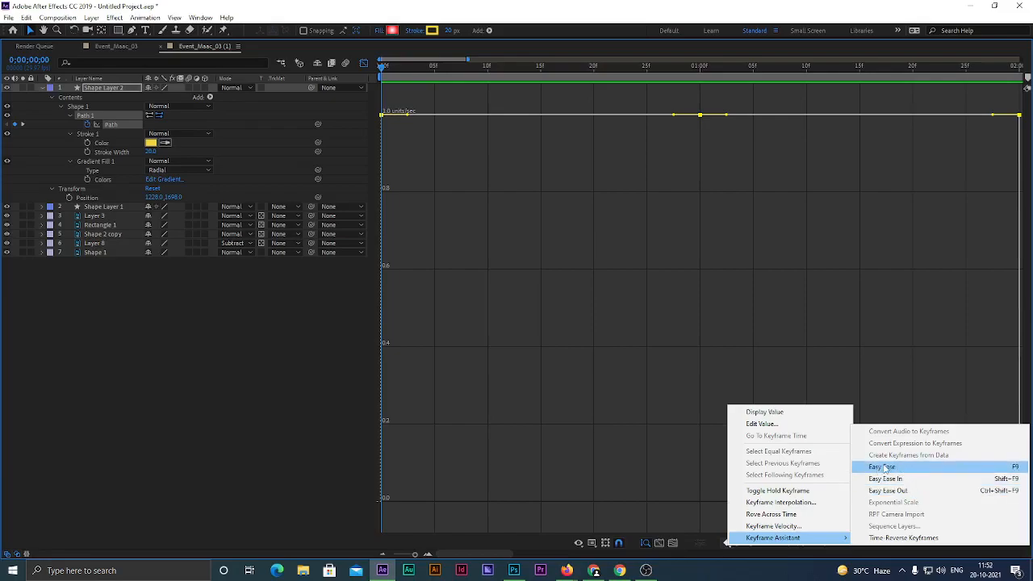
left_click(885, 468)
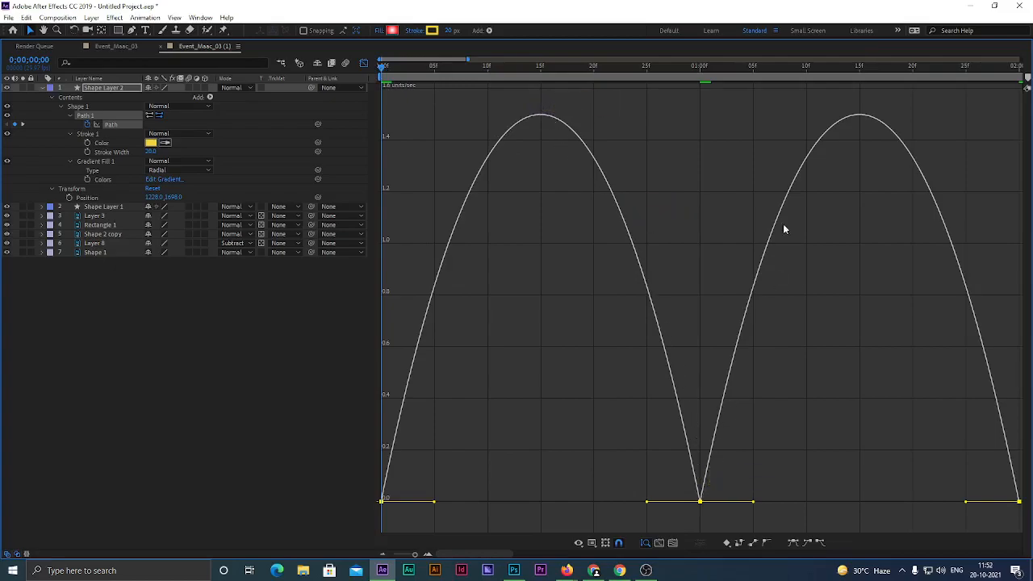
Raise the middle Path keyframe at 01:00f to about 1.6 units/sec incoming and 1.4 units/sec outgoing speed
left_click_drag(731, 480, 706, 246)
left_click_drag(735, 473, 676, 537)
left_click(700, 502)
left_click_drag(700, 504, 702, 245)
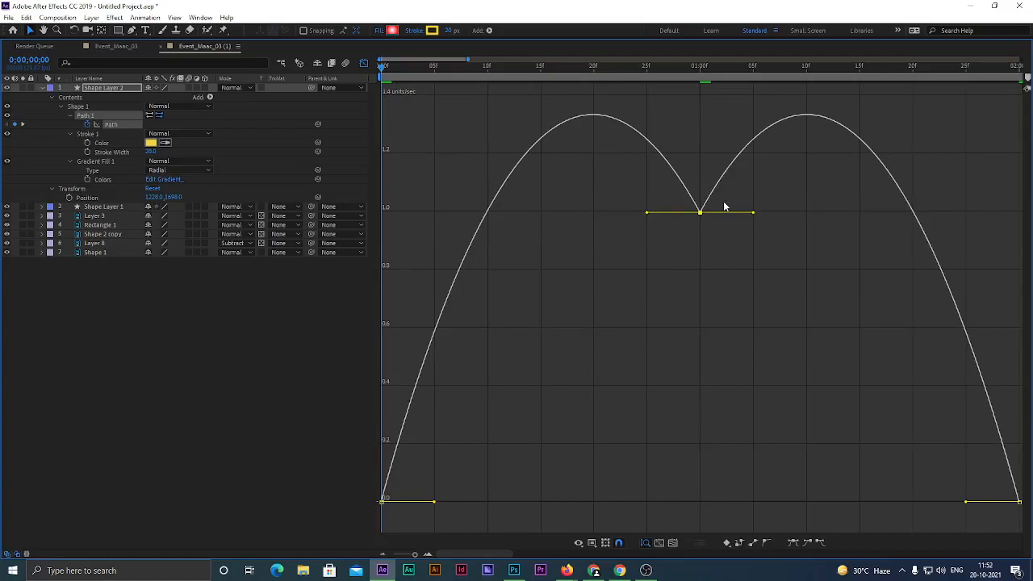
left_click_drag(700, 211, 702, 95)
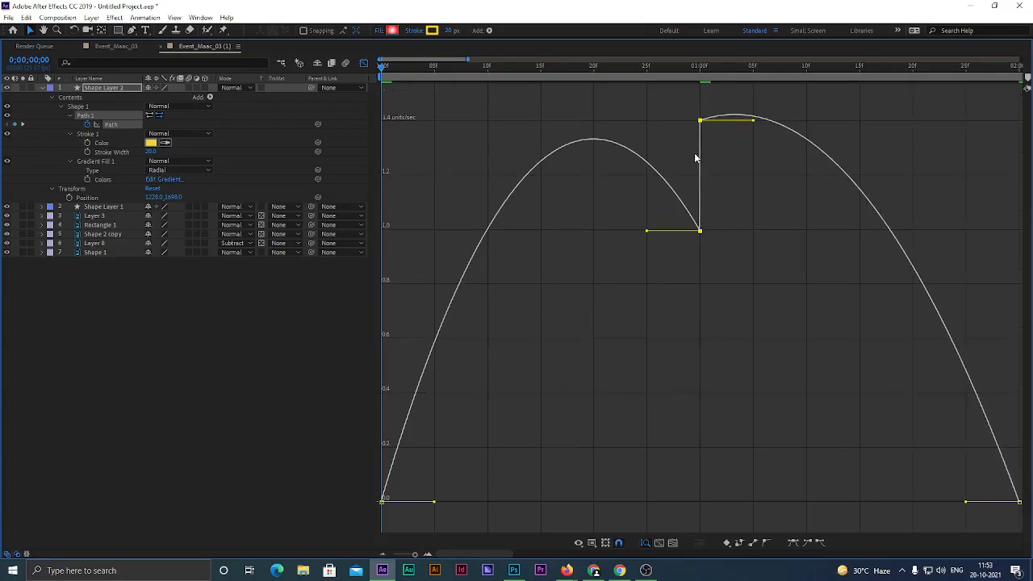
left_click_drag(701, 231, 702, 114)
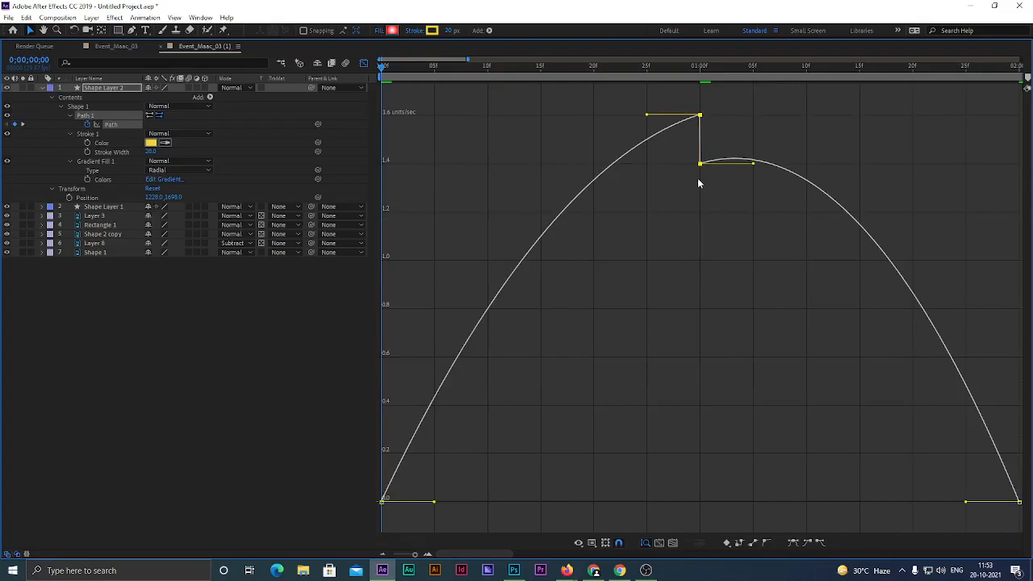
Match the middle keyframe's outgoing speed to about 1.6 units/sec and lengthen both its influence handles to about 15 frames
left_click_drag(699, 163, 885, 121)
left_click_drag(645, 117, 477, 114)
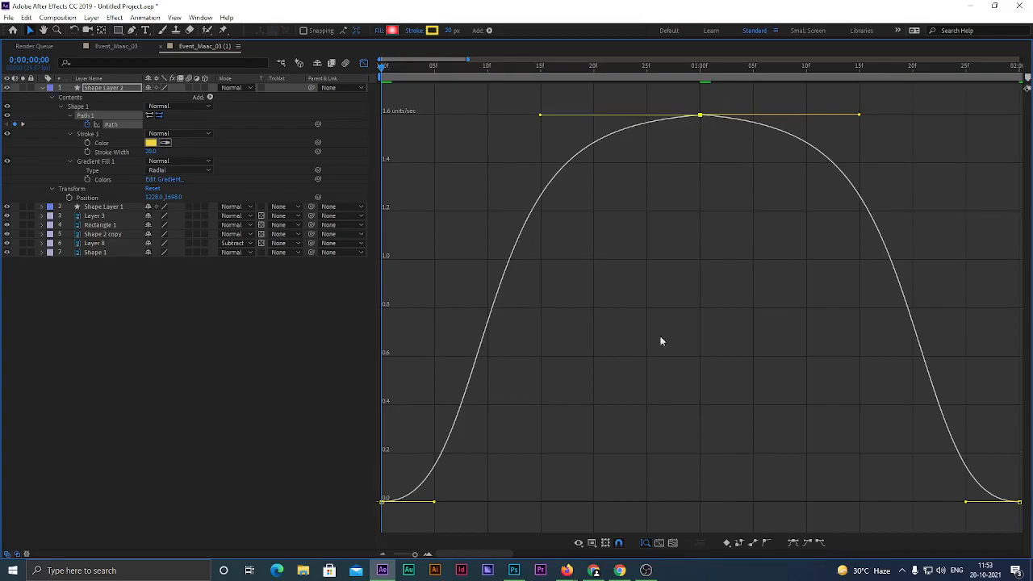
scroll(598, 276, "down", 4)
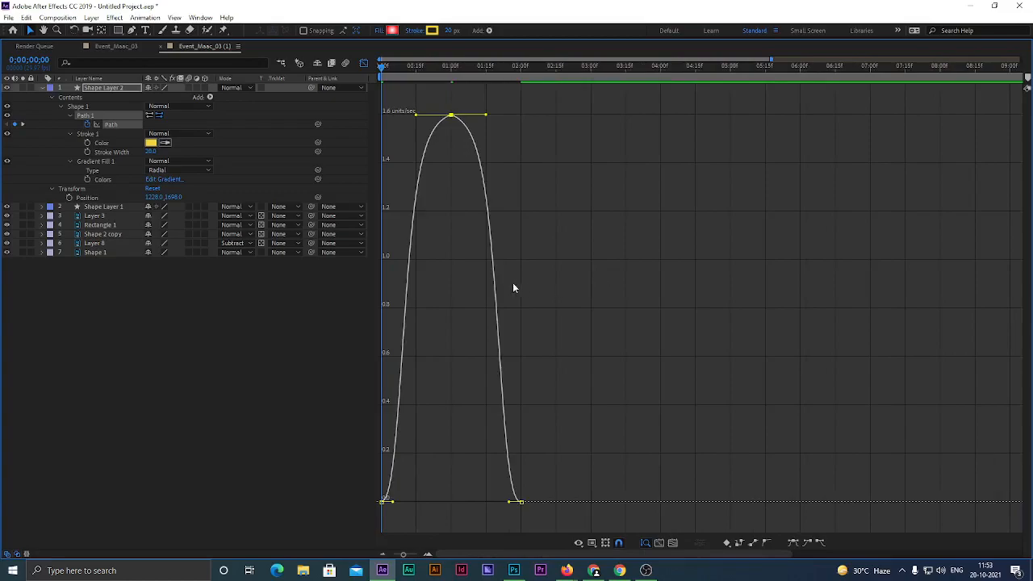
scroll(461, 286, "right", 3)
scroll(462, 286, "up", 3)
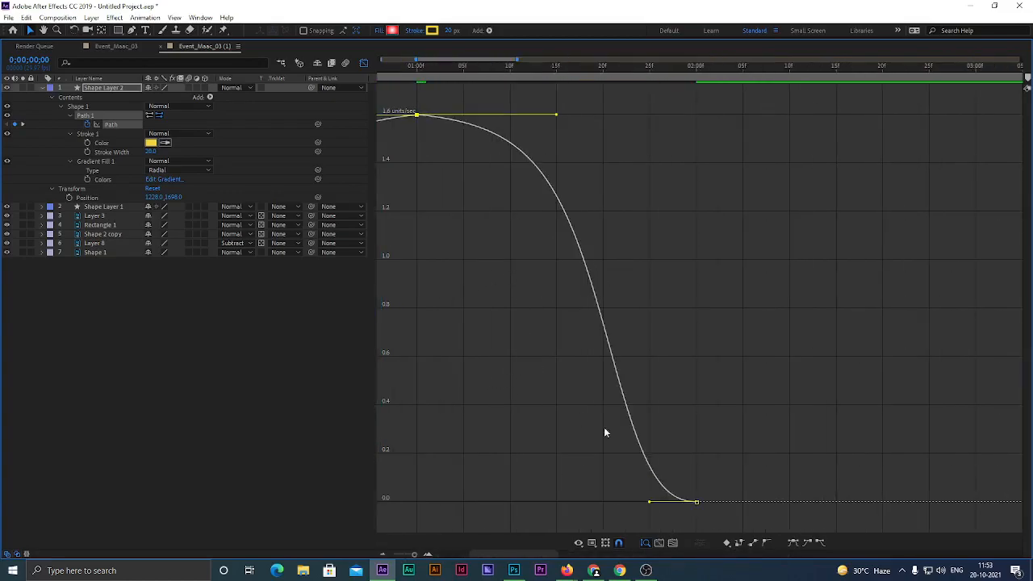
left_click_drag(521, 555, 457, 554)
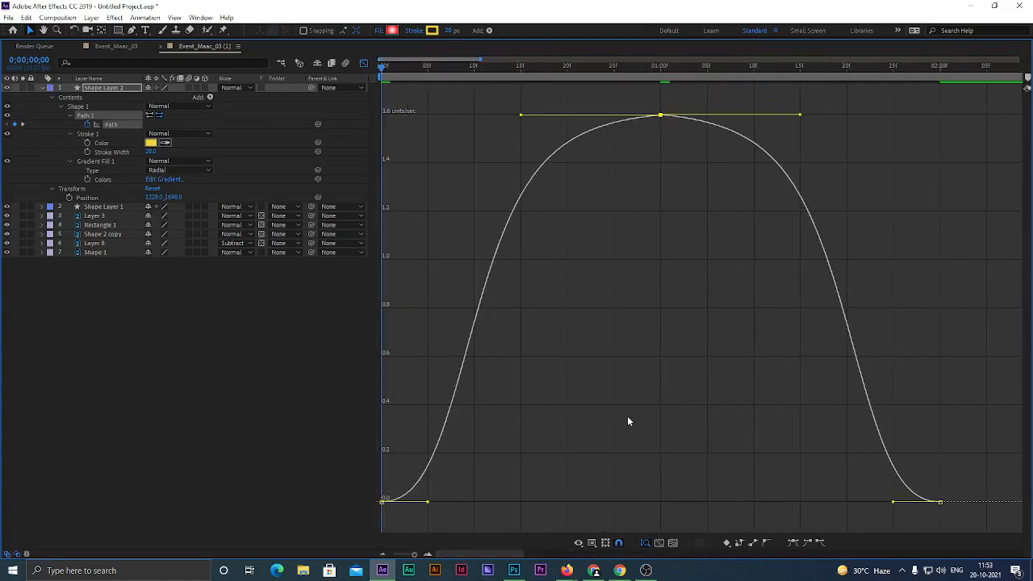
Switch from the graph to the layer bars in the full workspace and frame the red shape at 50% magnification
left_click(363, 63)
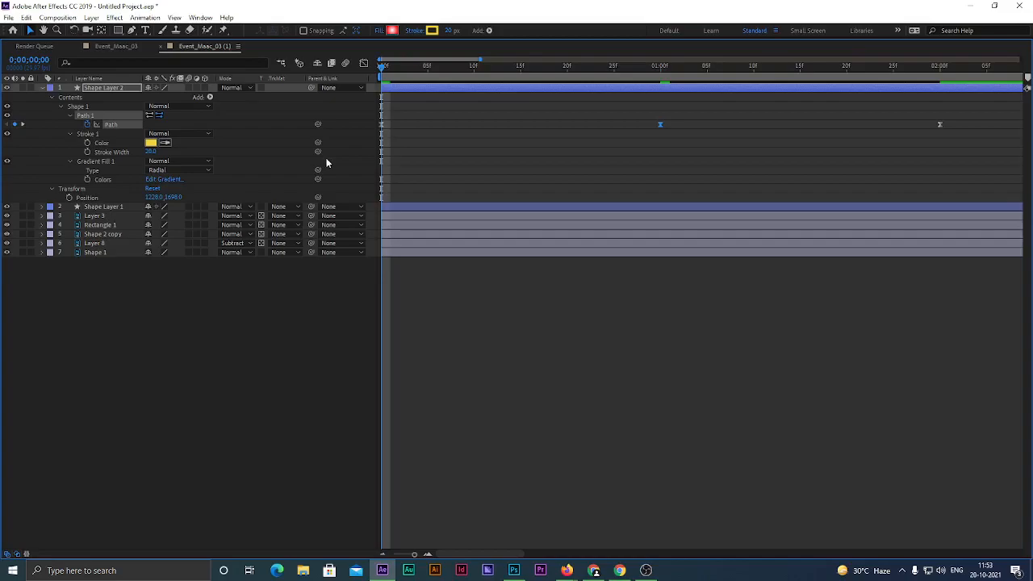
key("grave")
scroll(507, 437, "down", 5, "alt")
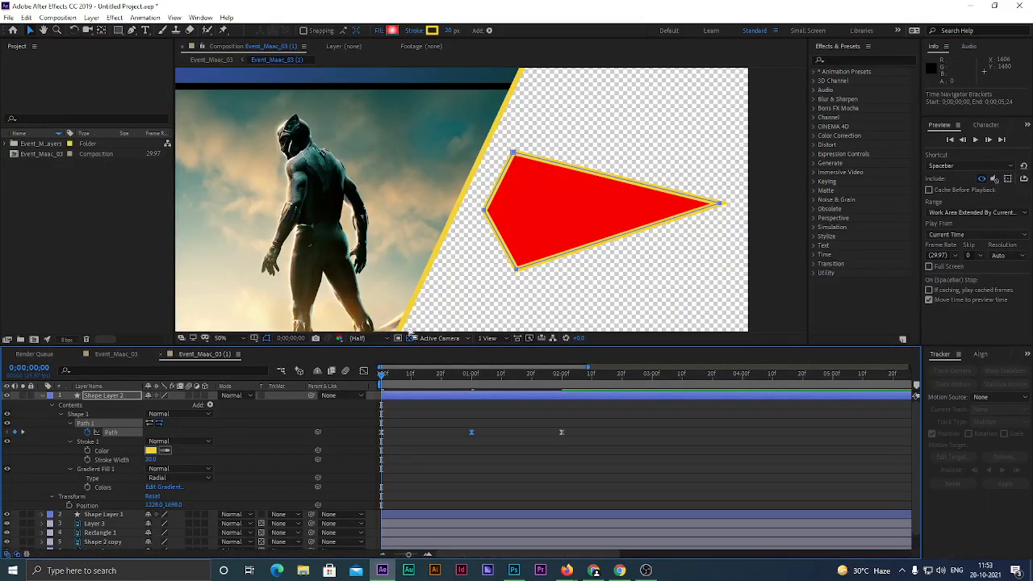
left_click(228, 339)
left_click(229, 356)
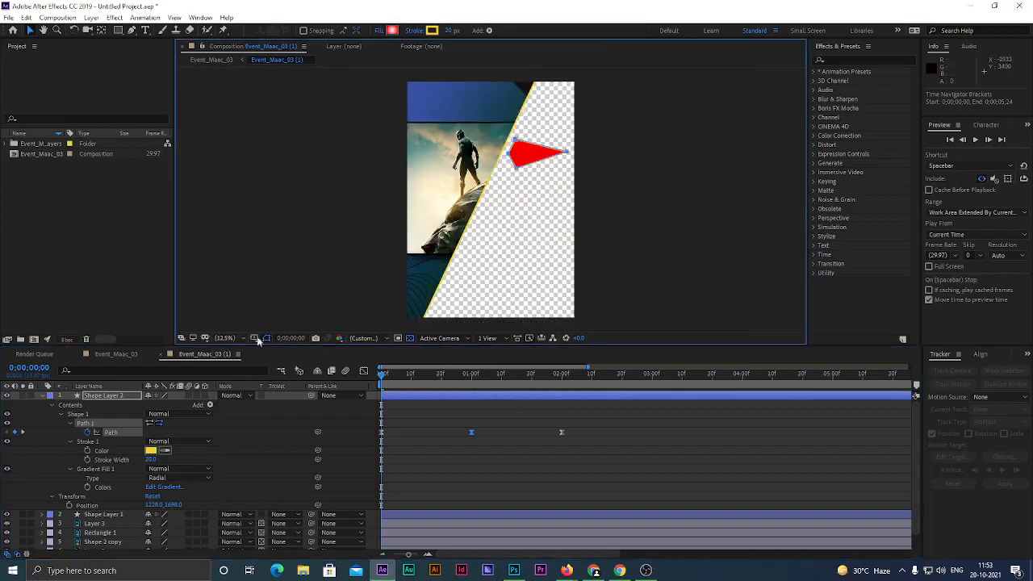
scroll(557, 158, "up", 4)
left_click_drag(667, 137, 712, 187)
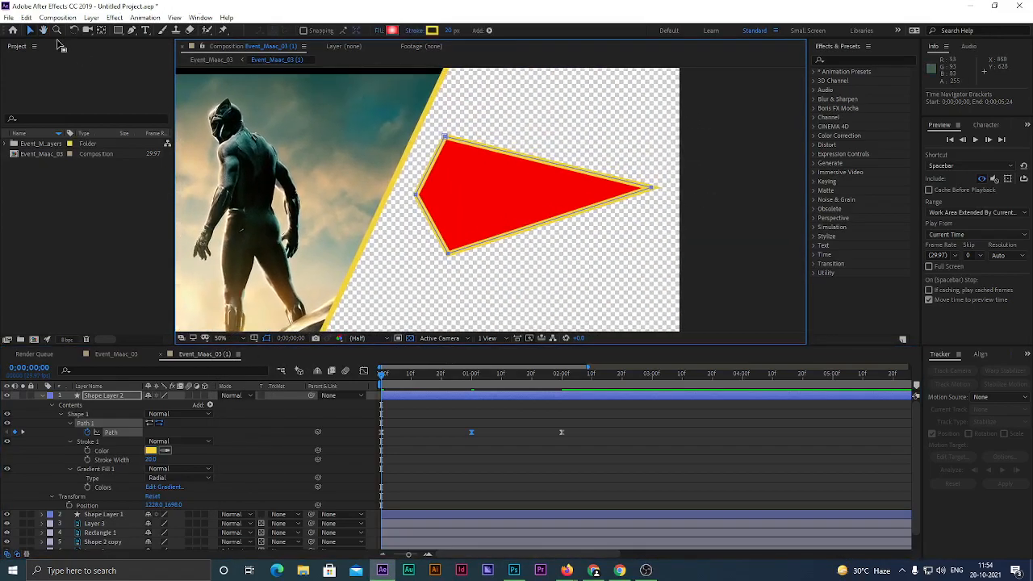
Preview the eased path animation from the start of the timeline
left_click_drag(381, 375, 359, 380)
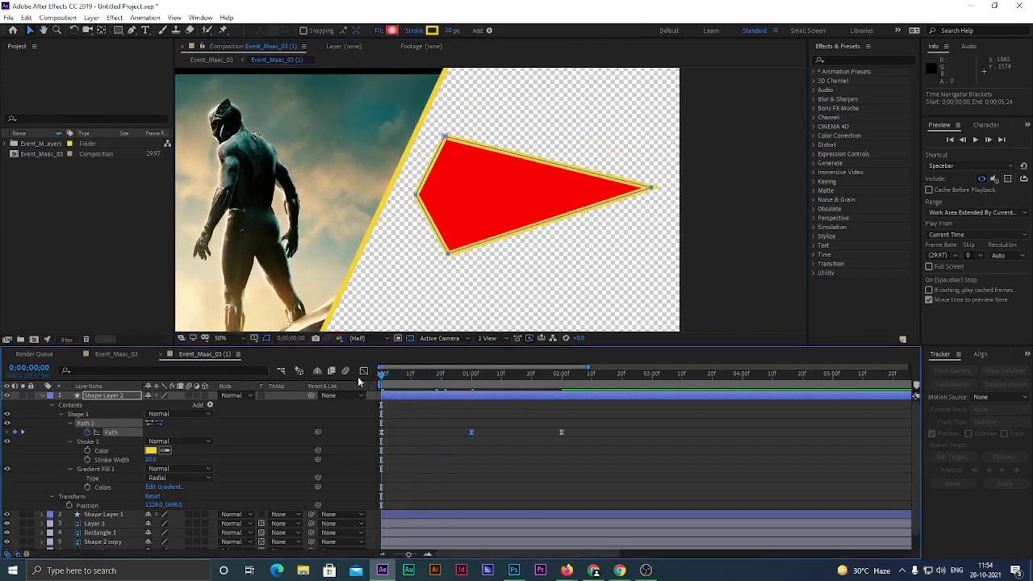
left_click(975, 141)
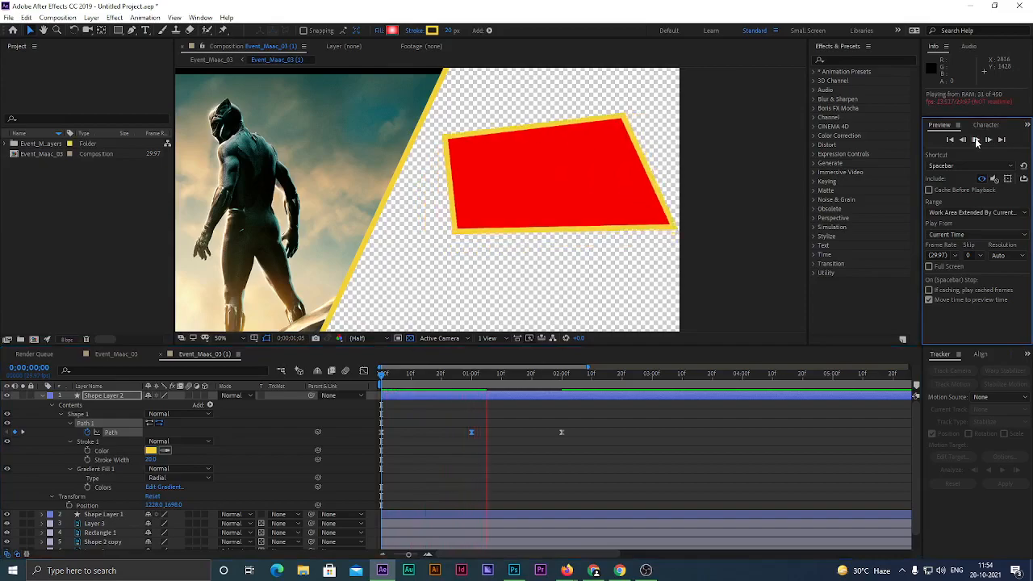
left_click(676, 326)
key("space")
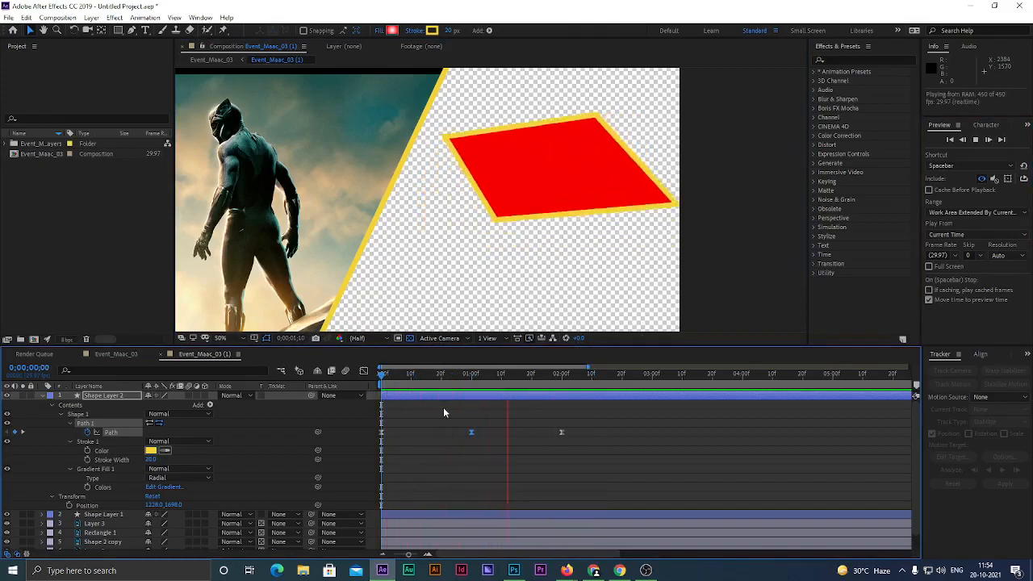
left_click_drag(539, 383, 363, 407)
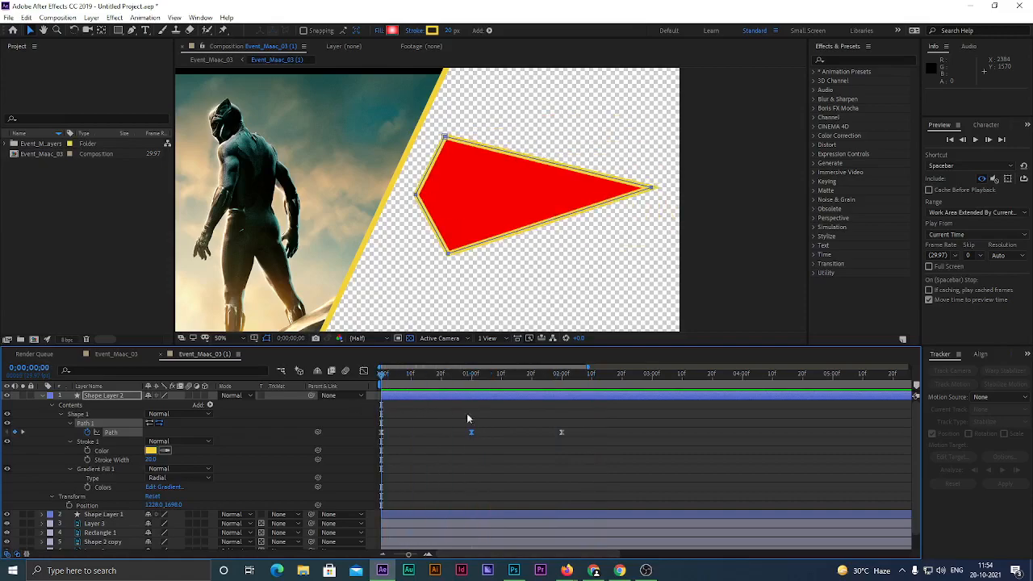
Compress the spacing of all three Path keyframes proportionally so that the last one falls at 01:00f
left_click_drag(383, 375, 471, 374)
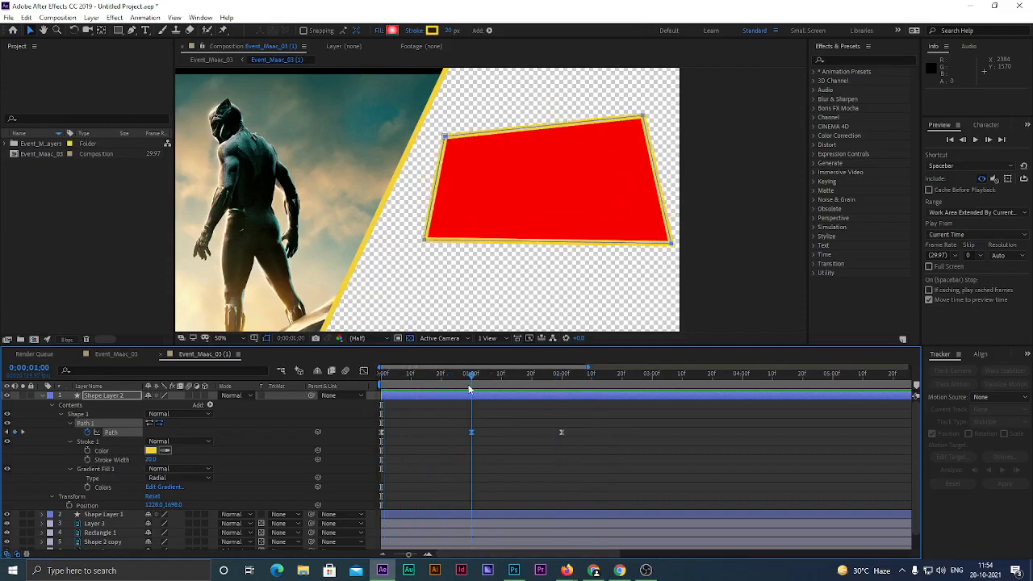
left_click_drag(588, 421, 369, 443)
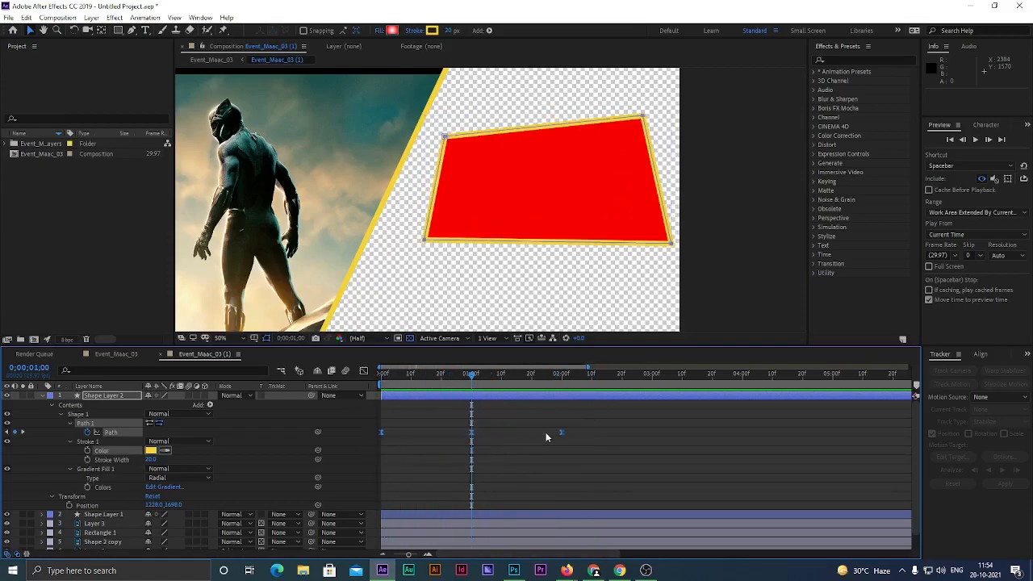
left_click_drag(562, 433, 426, 433)
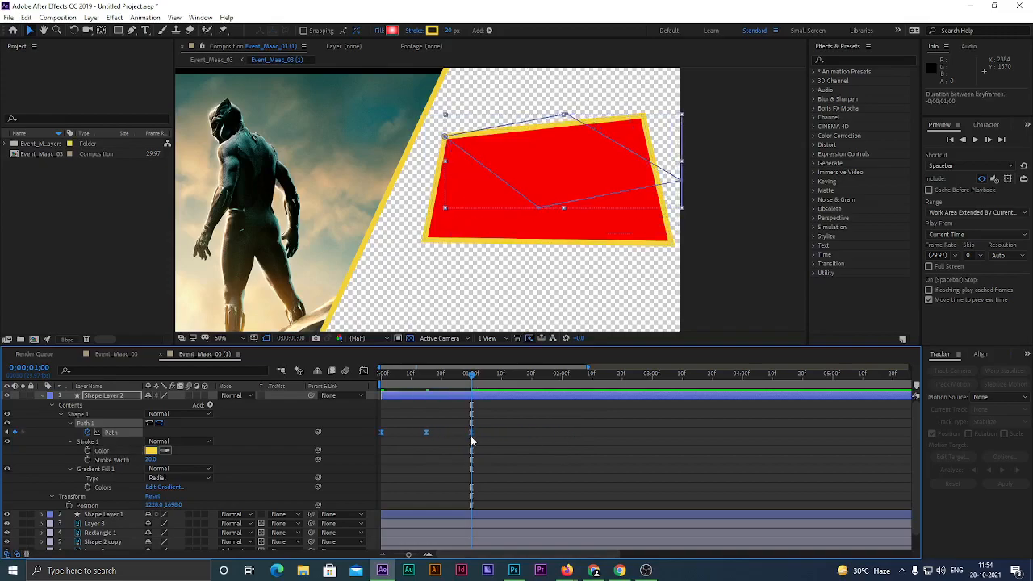
Start saving the untitled project under a new name and browse to Local Disk (D:) as its location
key("ctrl+s")
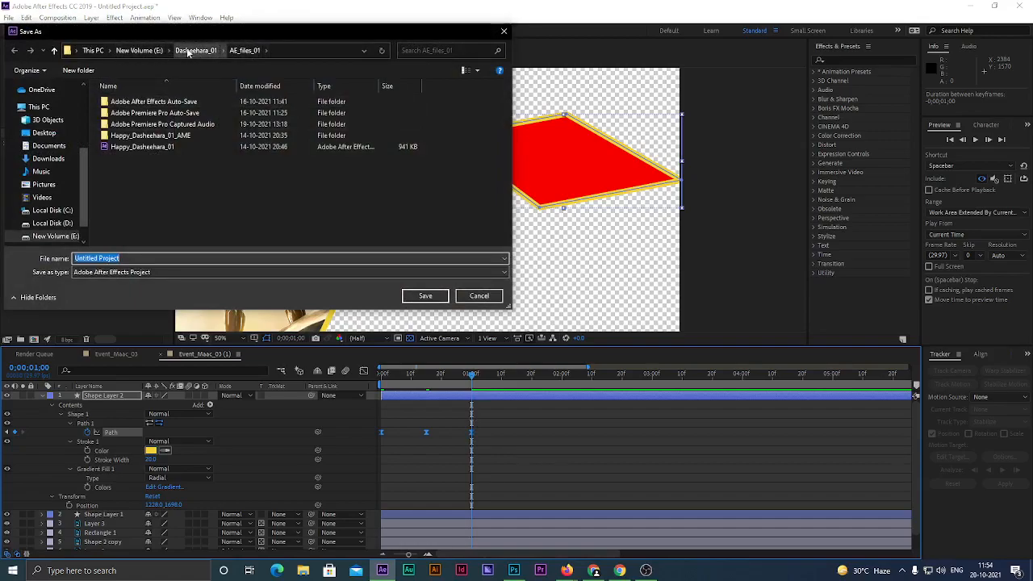
left_click(139, 50)
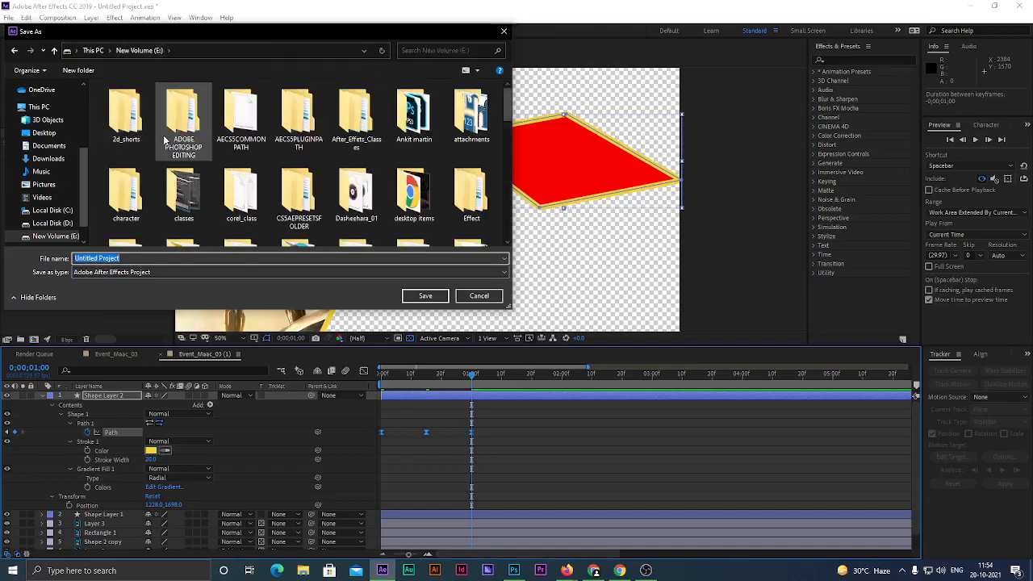
scroll(185, 201, "down", 1)
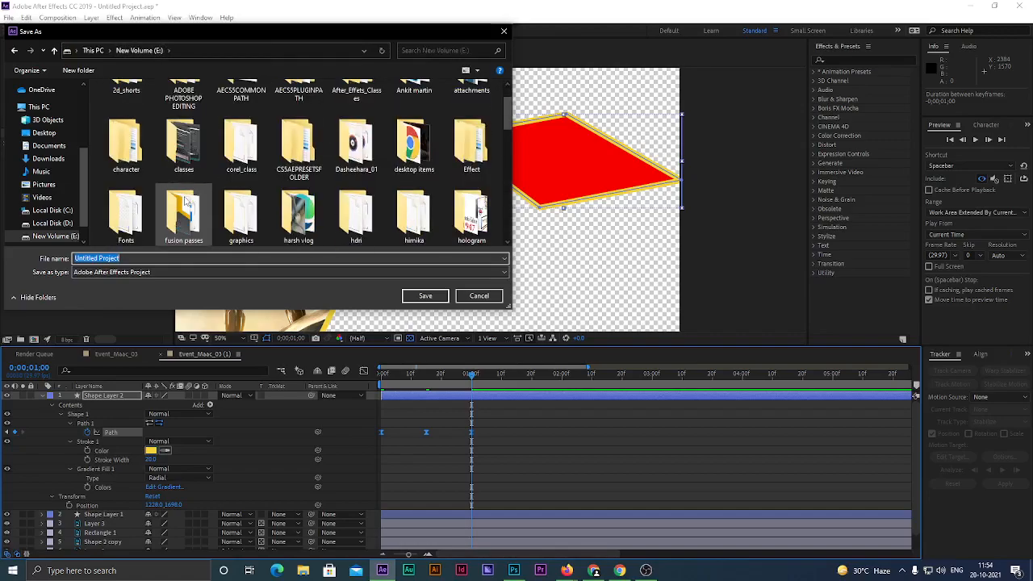
scroll(357, 165, "down", 5)
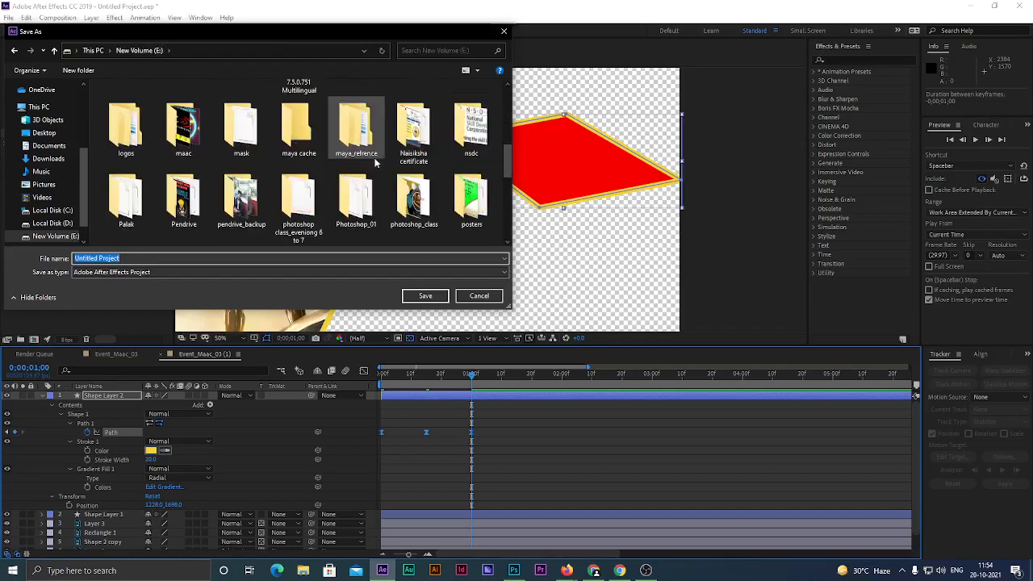
scroll(358, 165, "down", 2)
scroll(359, 165, "up", 8)
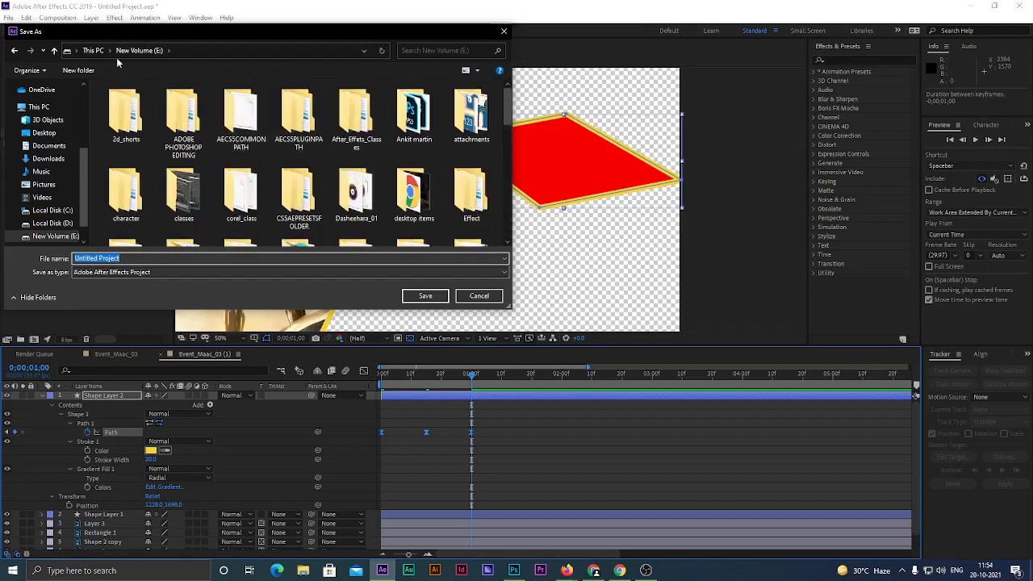
left_click(93, 50)
double_click(335, 221)
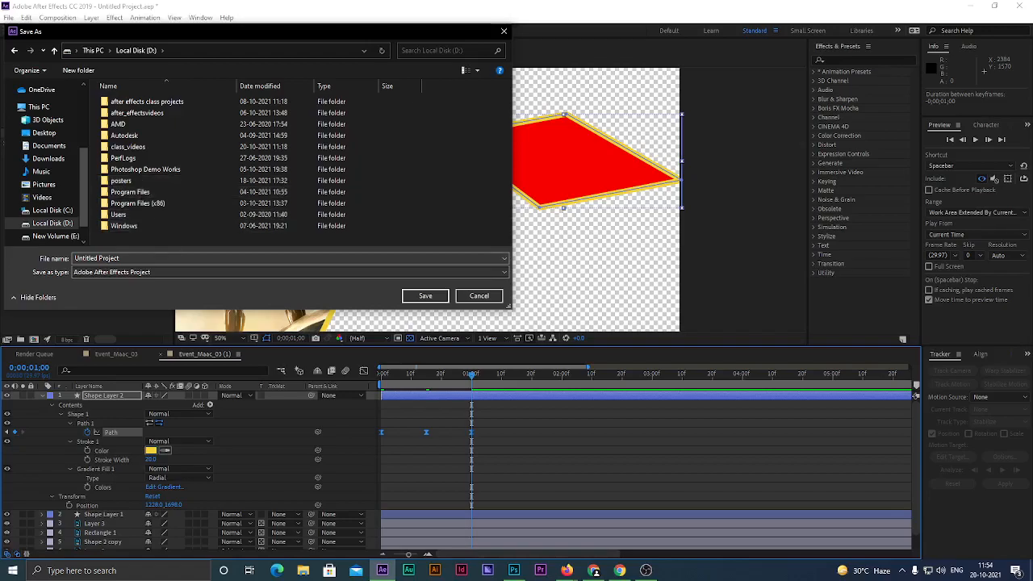
Enter Layers01 as the project's file name and open the posters folder
left_click(135, 258)
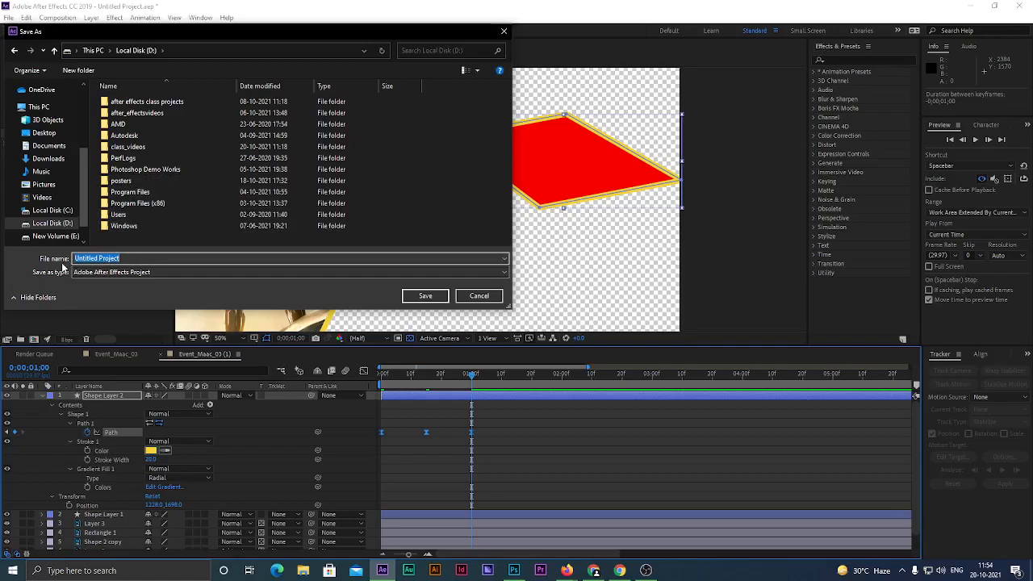
type("L")
double_click(160, 182)
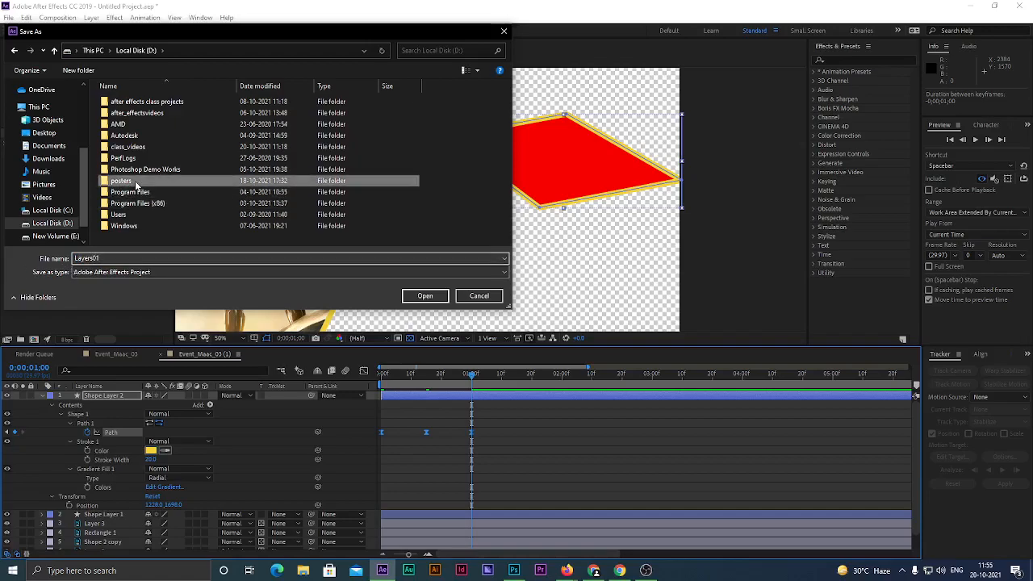
Create a folder named AE_files inside posters and save the project in it
left_click(79, 70)
type("AE_")
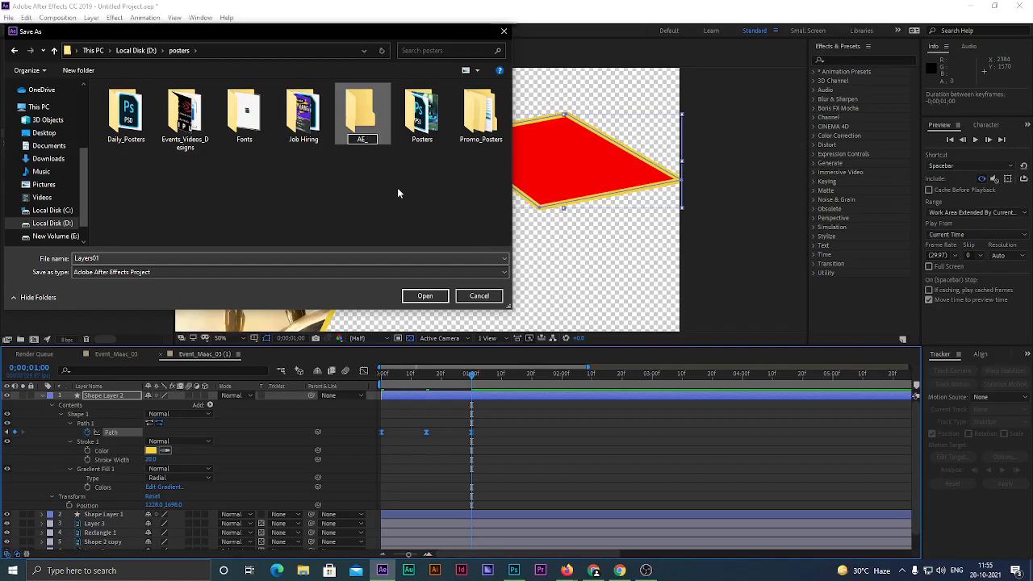
type("files")
key("Return")
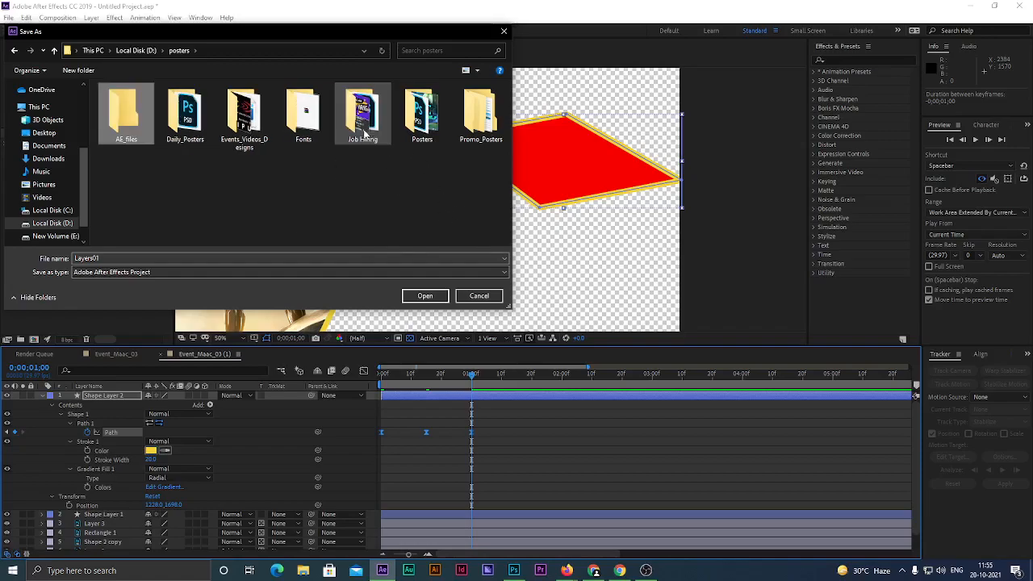
double_click(136, 121)
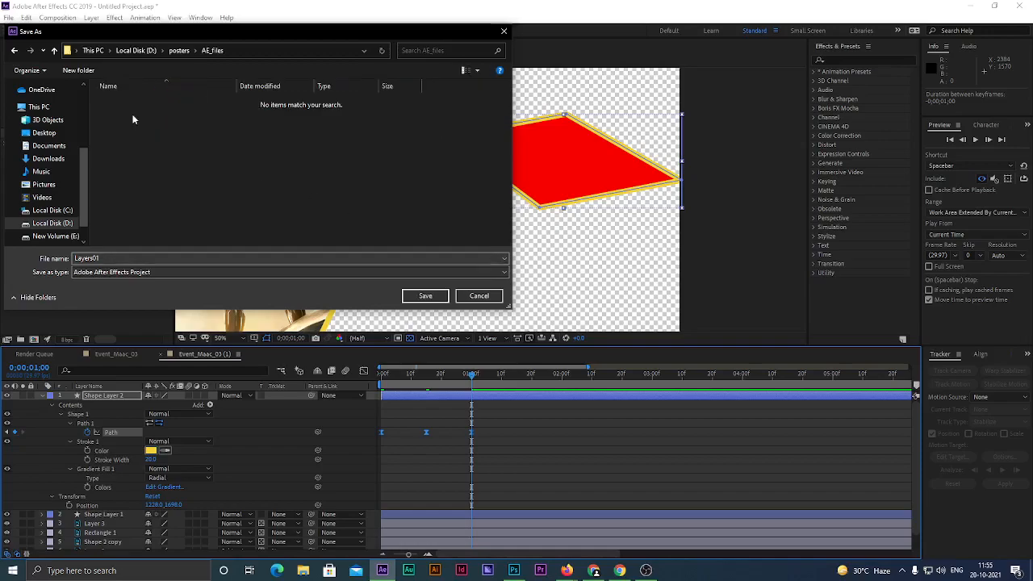
left_click(425, 295)
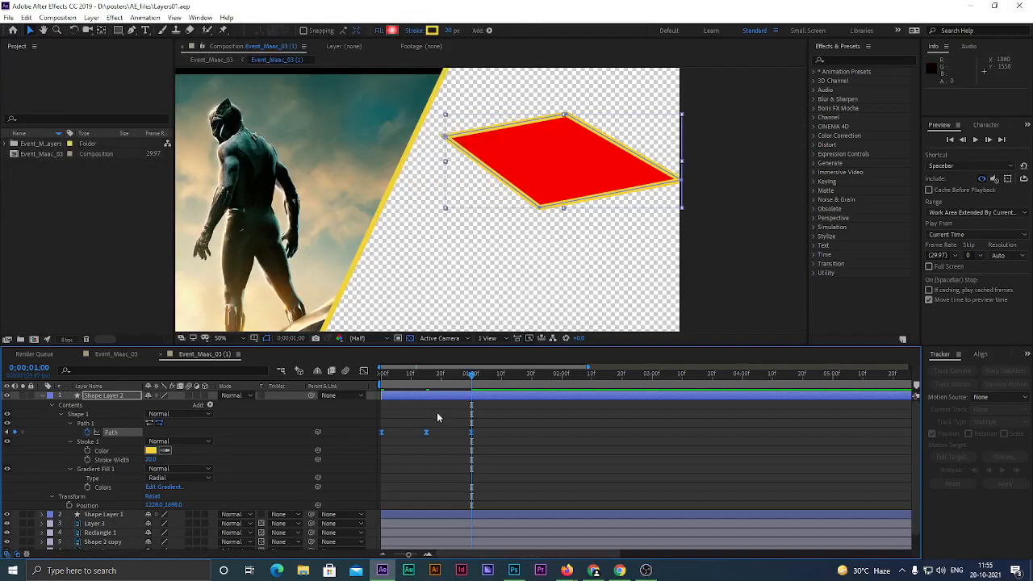
Examine the Path keyframes at varying timeline scales, between the full 15-second composition and single-frame detail
scroll(468, 450, "down", 3)
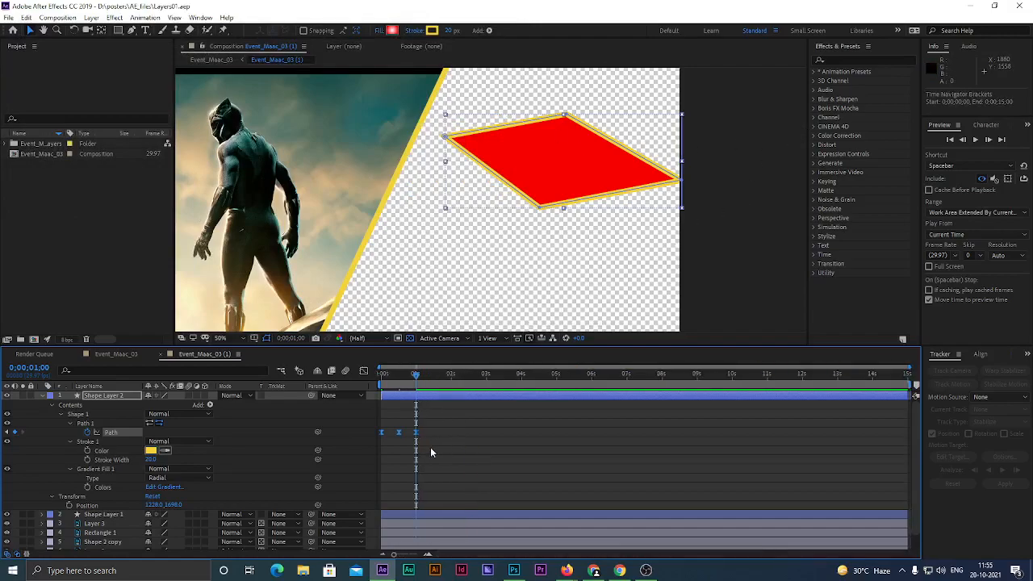
scroll(426, 451, "up", 5)
scroll(426, 452, "down", 5)
scroll(426, 452, "up", 5)
scroll(426, 453, "down", 5)
scroll(426, 453, "up", 2)
scroll(426, 454, "down", 2)
scroll(425, 453, "down", 1)
scroll(426, 453, "up", 1)
scroll(426, 453, "down", 1)
scroll(426, 454, "up", 1)
scroll(426, 451, "down", 1)
scroll(426, 452, "up", 1)
scroll(426, 452, "down", 1)
scroll(426, 452, "up", 1)
scroll(426, 452, "down", 1)
scroll(426, 452, "up", 1)
scroll(426, 451, "down", 1)
scroll(426, 452, "up", 1)
scroll(426, 452, "down", 1)
scroll(426, 451, "up", 1)
scroll(426, 452, "down", 1)
scroll(426, 452, "up", 1)
scroll(426, 452, "down", 1)
scroll(425, 447, "up", 1)
scroll(425, 448, "down", 1)
scroll(425, 448, "up", 1)
scroll(425, 448, "up", 3)
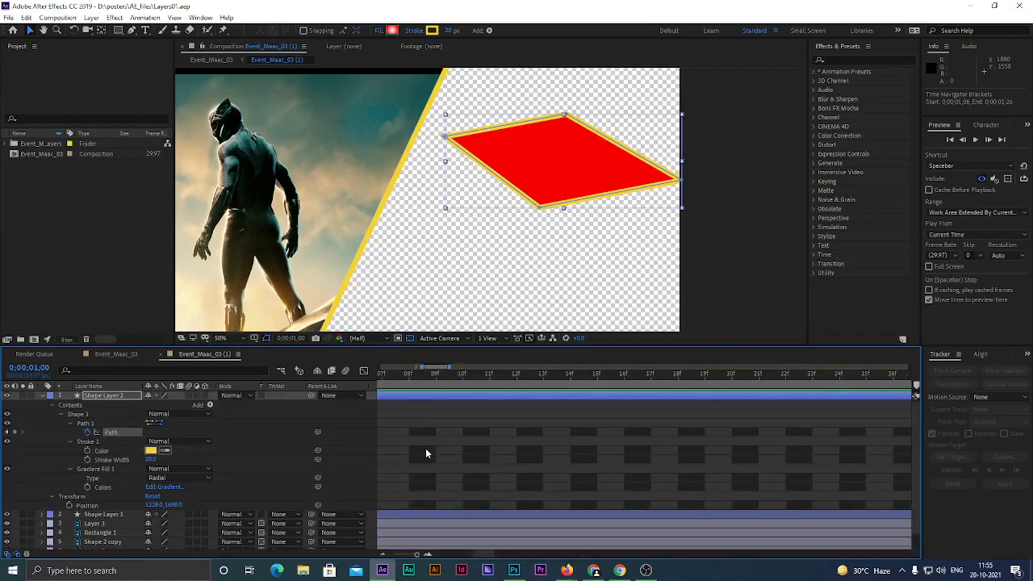
scroll(425, 448, "down", 3)
scroll(425, 447, "up", 3)
scroll(425, 448, "up", 4)
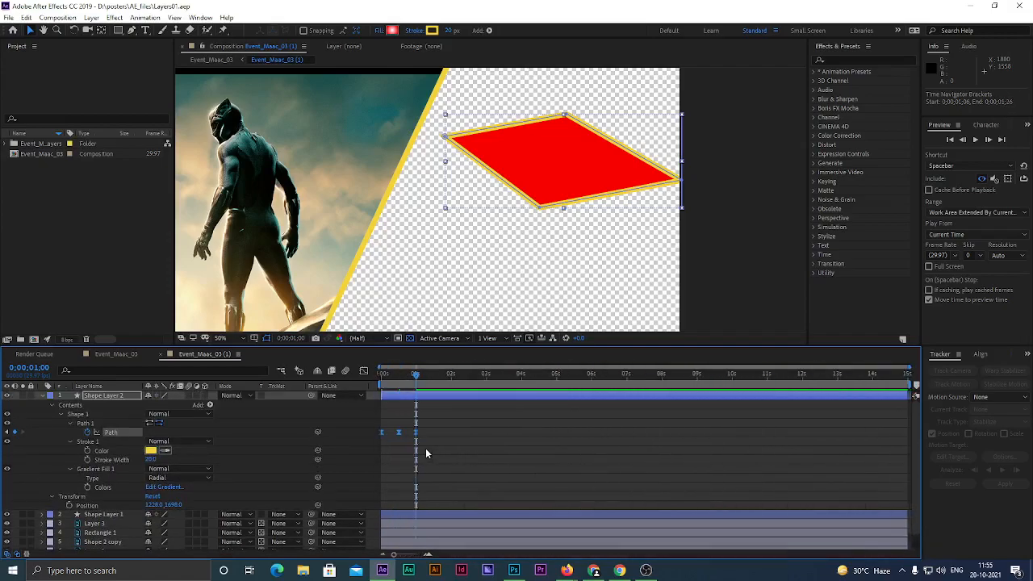
scroll(426, 453, "down", 5)
scroll(425, 454, "up", 3)
scroll(426, 453, "down", 3)
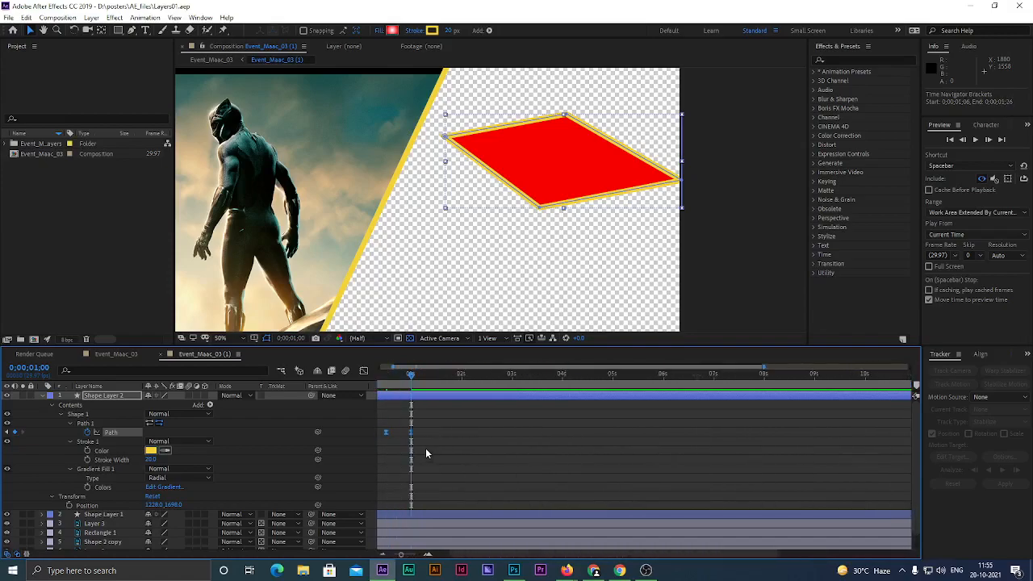
Compare the frame-level timeline view around 01:00f with the view of the entire composition duration
mouse_move(393, 557)
left_mouse_down()
mouse_move(418, 558)
mouse_move(385, 551)
left_mouse_up()
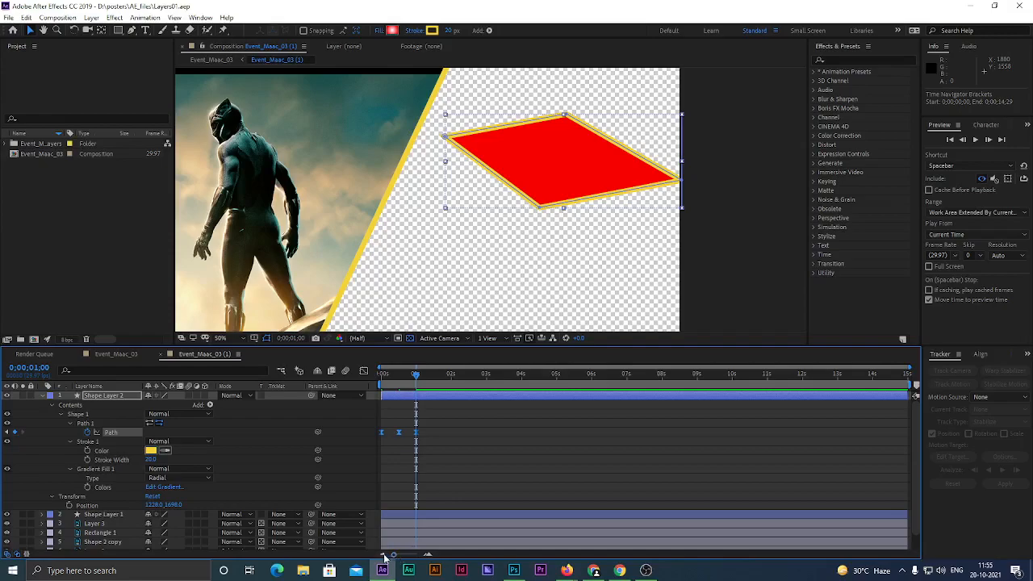
left_click_drag(393, 557, 426, 558)
left_click(383, 557)
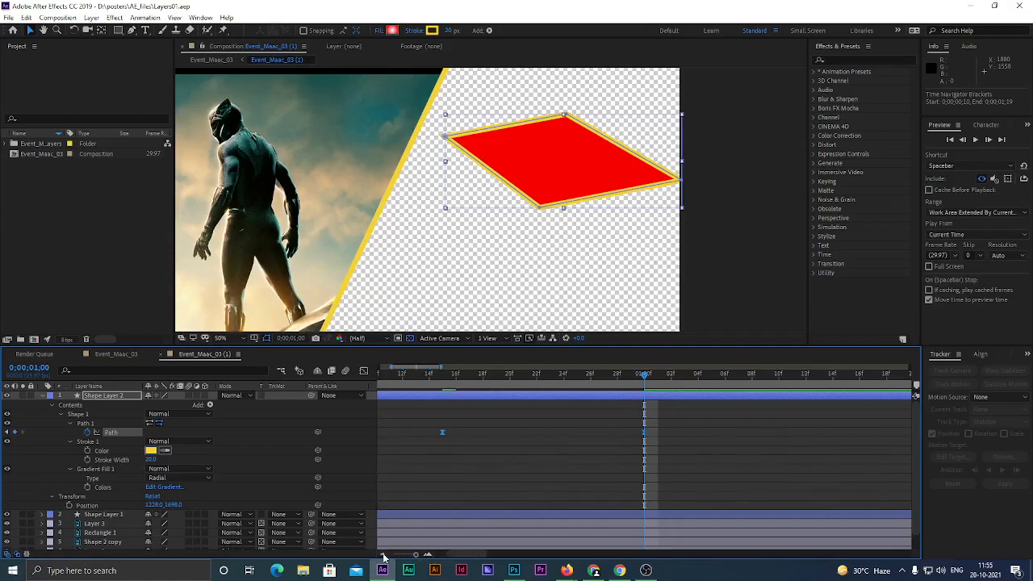
left_click(383, 556)
left_click(383, 557)
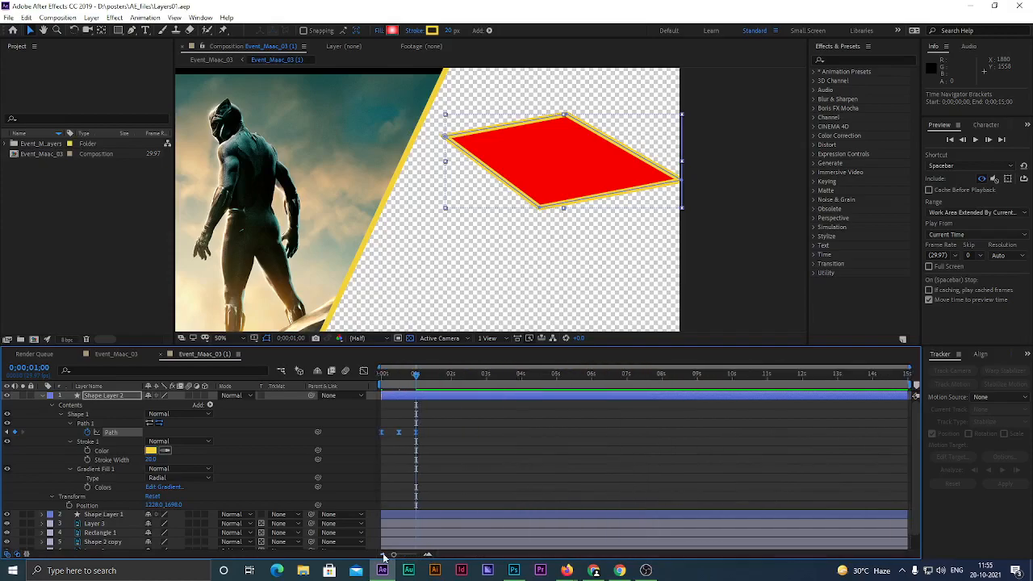
left_click(426, 556)
left_click(426, 556)
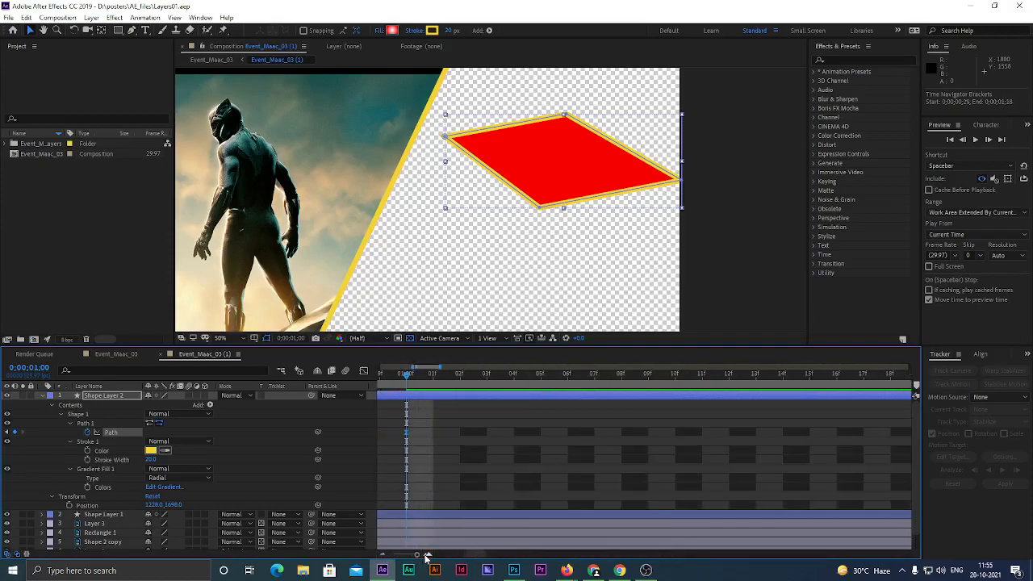
left_click(383, 557)
left_click(383, 556)
left_click(427, 556)
left_click(427, 556)
left_click(384, 557)
left_click(384, 557)
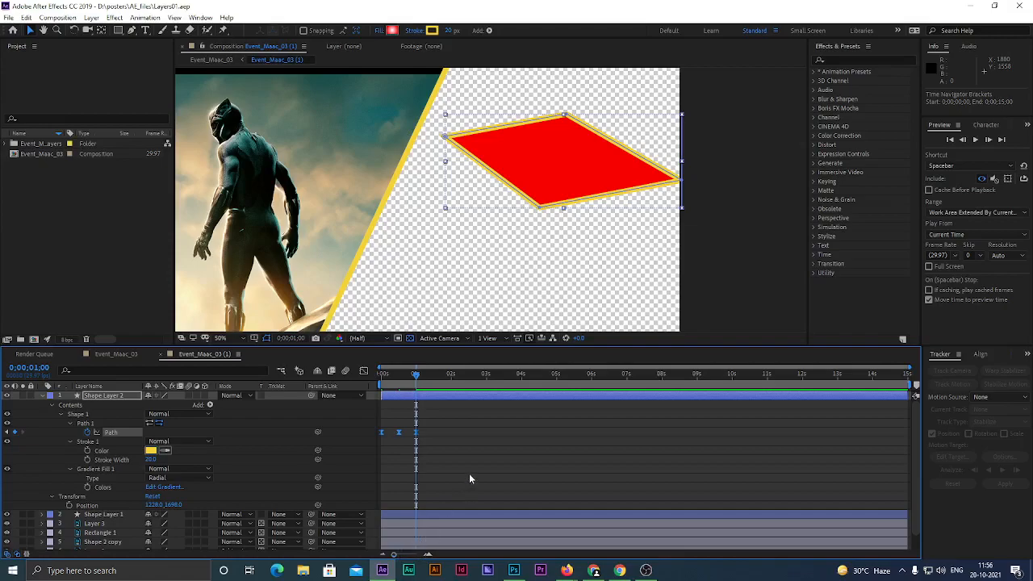
scroll(469, 478, "down", 1)
scroll(470, 479, "up", 1)
scroll(471, 478, "down", 1)
scroll(471, 479, "up", 1)
scroll(472, 479, "down", 1)
scroll(472, 478, "up", 1)
scroll(471, 478, "down", 1)
scroll(472, 478, "up", 1)
scroll(472, 479, "down", 1)
scroll(473, 479, "up", 1)
scroll(472, 479, "down", 1)
scroll(472, 478, "up", 1)
scroll(471, 478, "down", 1)
scroll(472, 478, "up", 1)
scroll(472, 479, "down", 1)
scroll(472, 478, "up", 1)
scroll(472, 478, "down", 1)
scroll(472, 477, "up", 1)
scroll(474, 476, "up", 2)
scroll(474, 475, "up", 3)
scroll(475, 476, "down", 3)
scroll(474, 476, "up", 6)
scroll(474, 476, "down", 6)
scroll(474, 476, "up", 6)
scroll(474, 477, "down", 5)
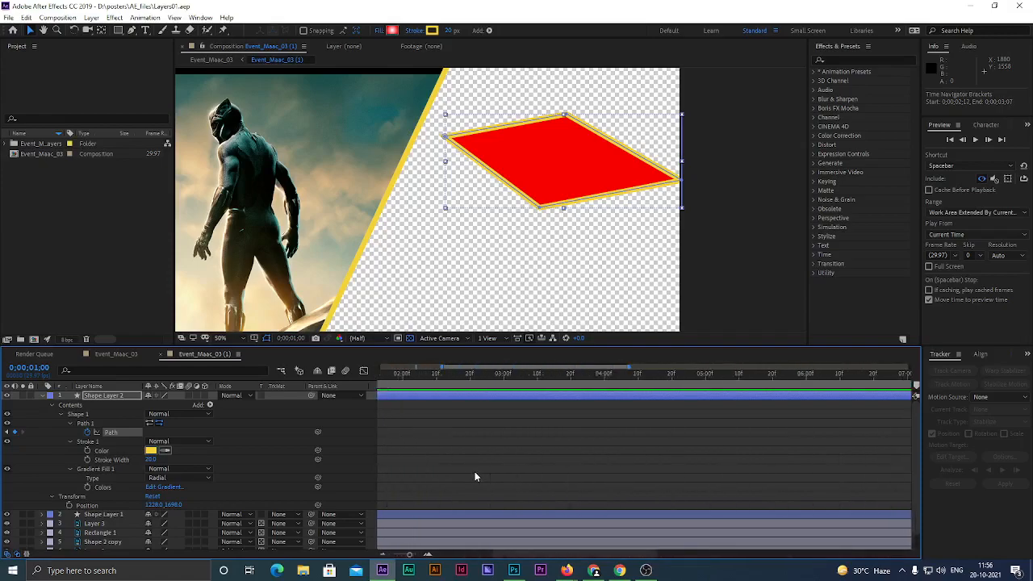
scroll(474, 476, "down", 8)
scroll(475, 464, "down", 1)
scroll(475, 464, "up", 1)
scroll(475, 466, "down", 1)
scroll(476, 466, "up", 1)
scroll(475, 467, "down", 1)
scroll(475, 466, "up", 1)
scroll(475, 466, "down", 1)
scroll(474, 468, "up", 1)
scroll(474, 468, "down", 1)
scroll(475, 469, "up", 1)
scroll(476, 471, "down", 1)
scroll(475, 471, "up", 1)
scroll(476, 470, "down", 1)
scroll(478, 468, "up", 1)
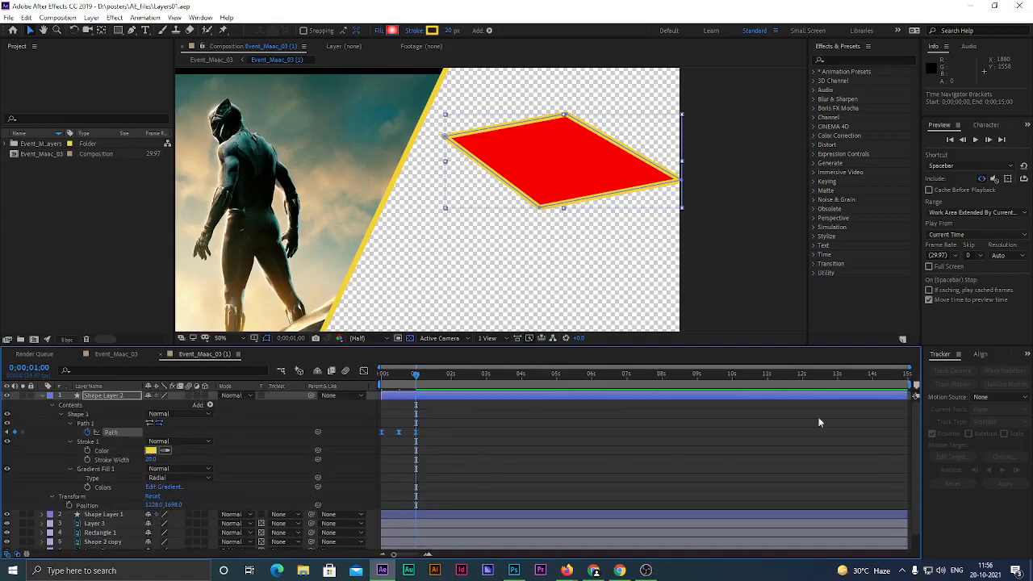
Return to the start of the timeline and enable motion blur for both the composition and Shape Layer 2
mouse_move(916, 444)
left_mouse_down()
mouse_move(925, 468)
mouse_move(925, 457)
left_mouse_up()
left_click_drag(415, 375, 363, 380)
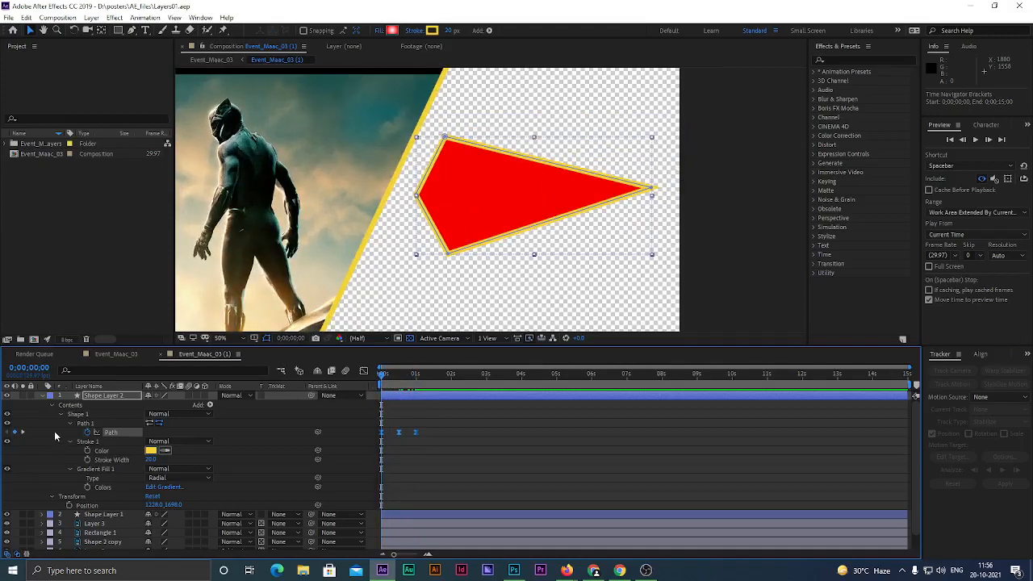
left_click(346, 371)
scroll(211, 484, "down", 1)
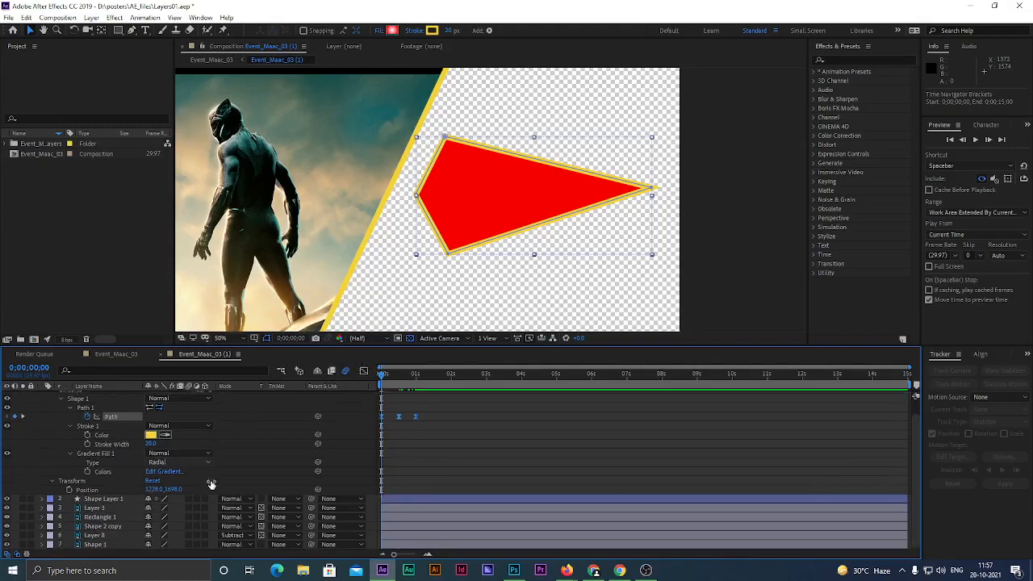
scroll(211, 484, "up", 1)
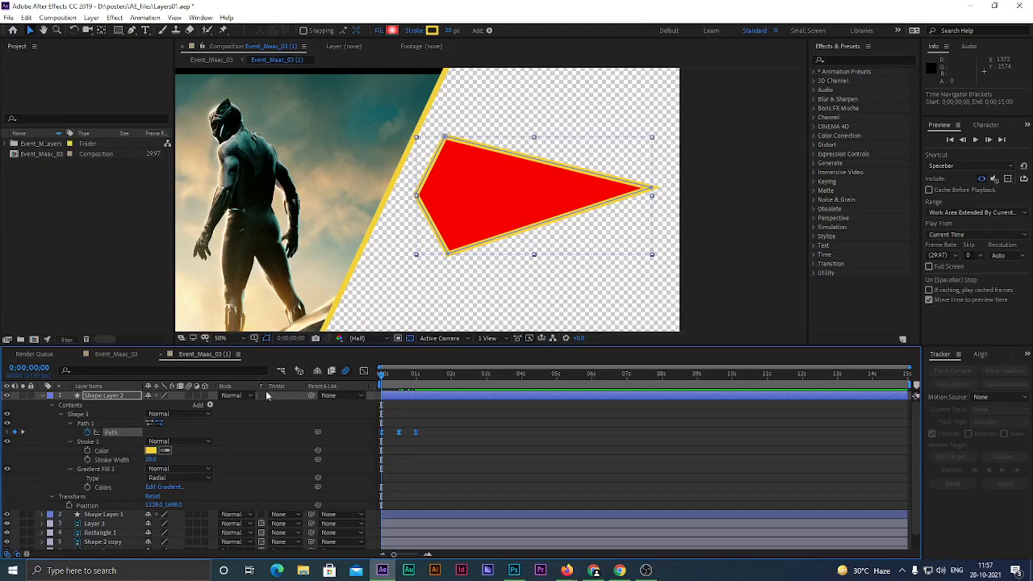
left_click(347, 372)
left_click(114, 396)
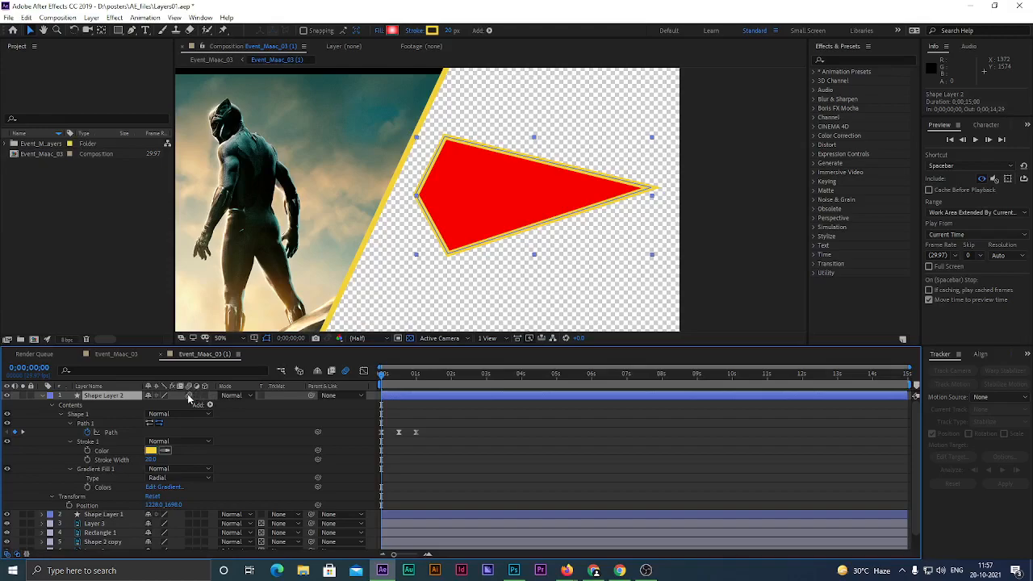
left_click(345, 371)
Preview Shape Layer 2's path animation with motion blur enabled
left_click(976, 139)
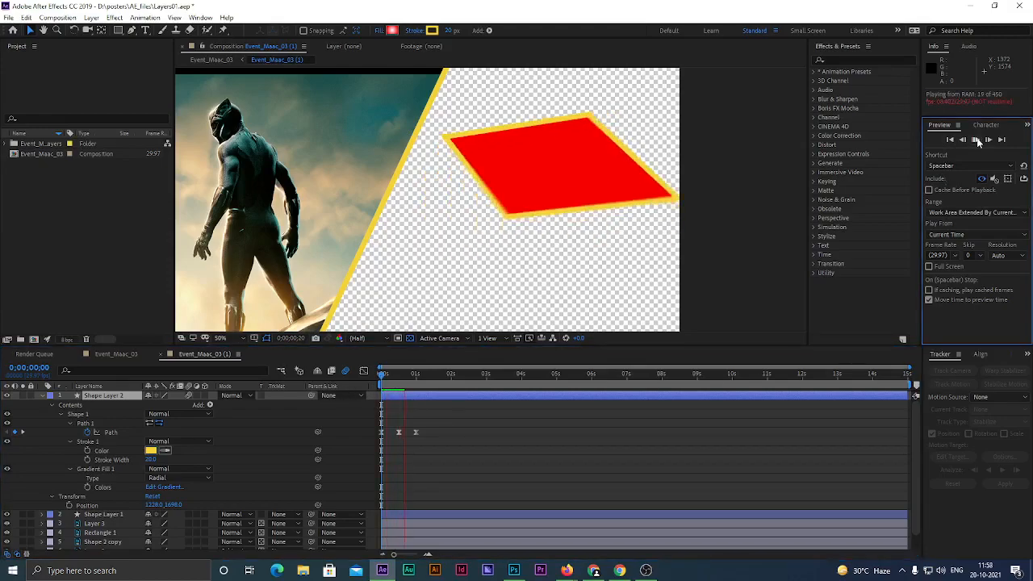
key("space")
key("space")
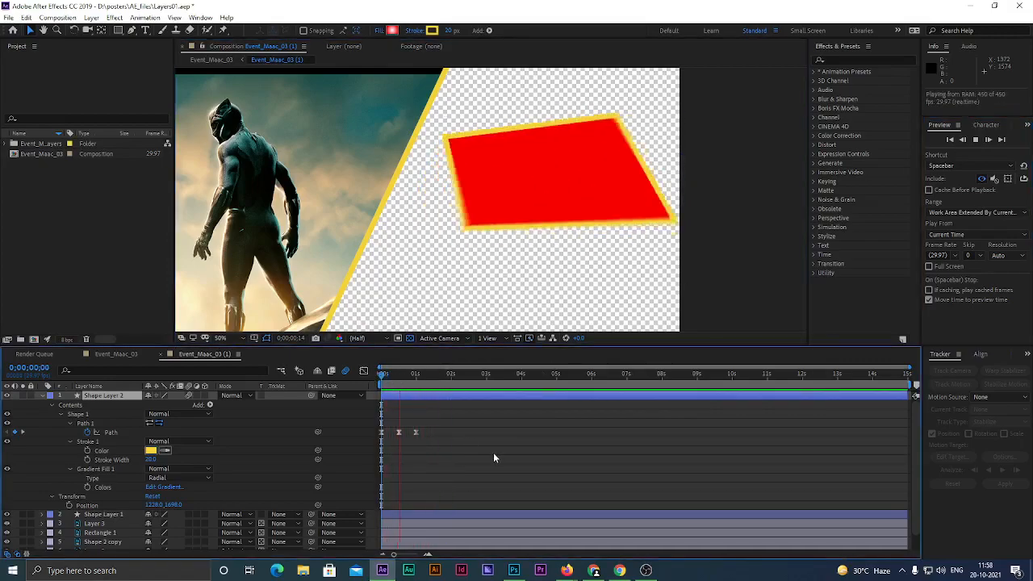
key("space")
Preview the path animation from the start with the composition's motion blur switched off, and undo that switch
left_click_drag(414, 374, 344, 388)
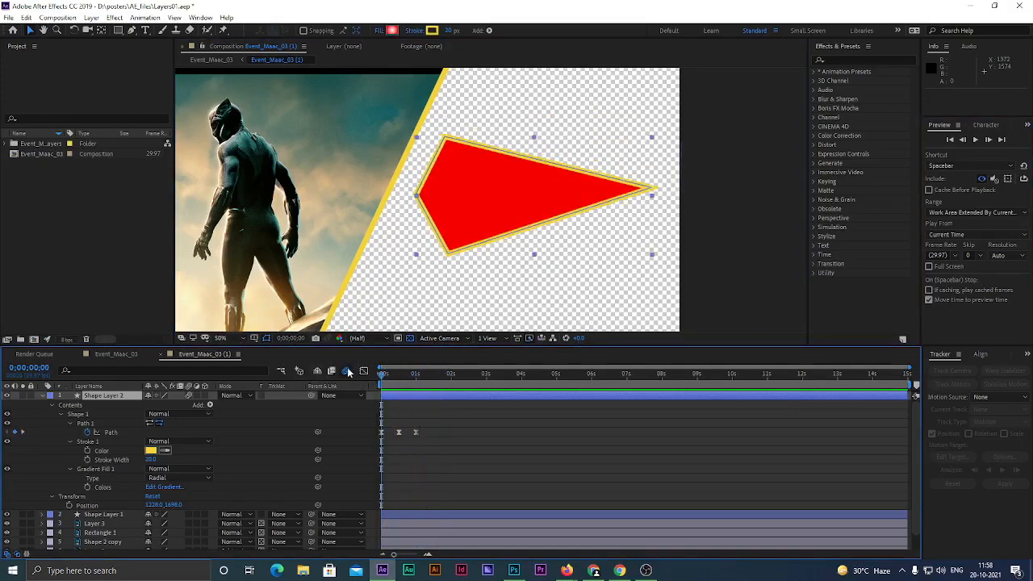
key("space")
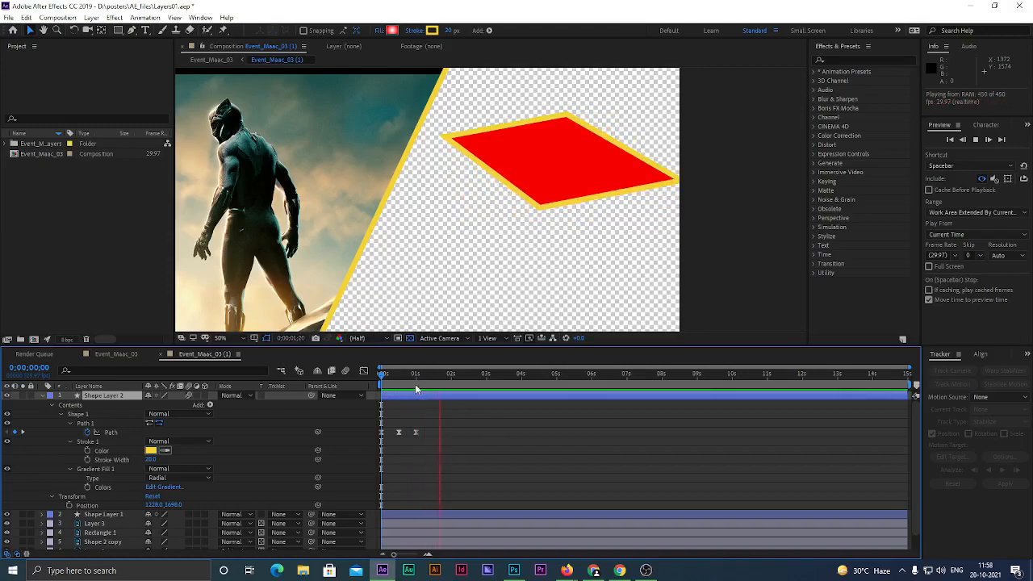
key("space")
key("space")
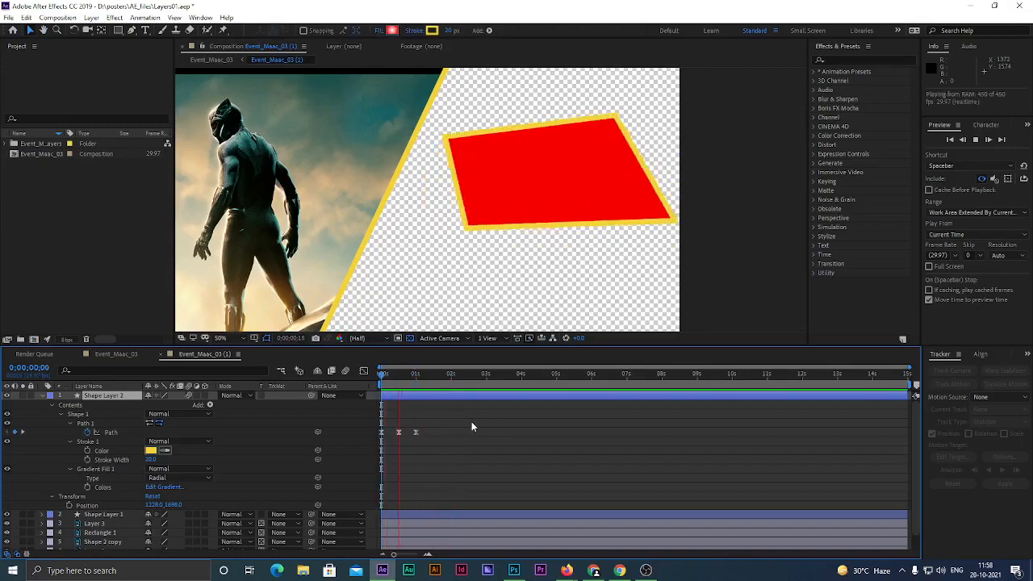
key("space")
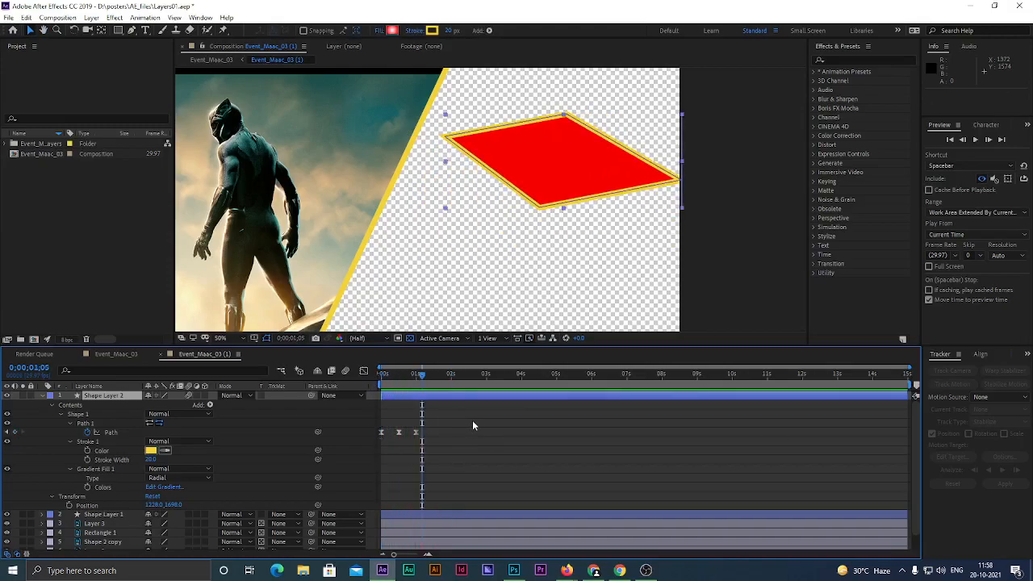
key("Home")
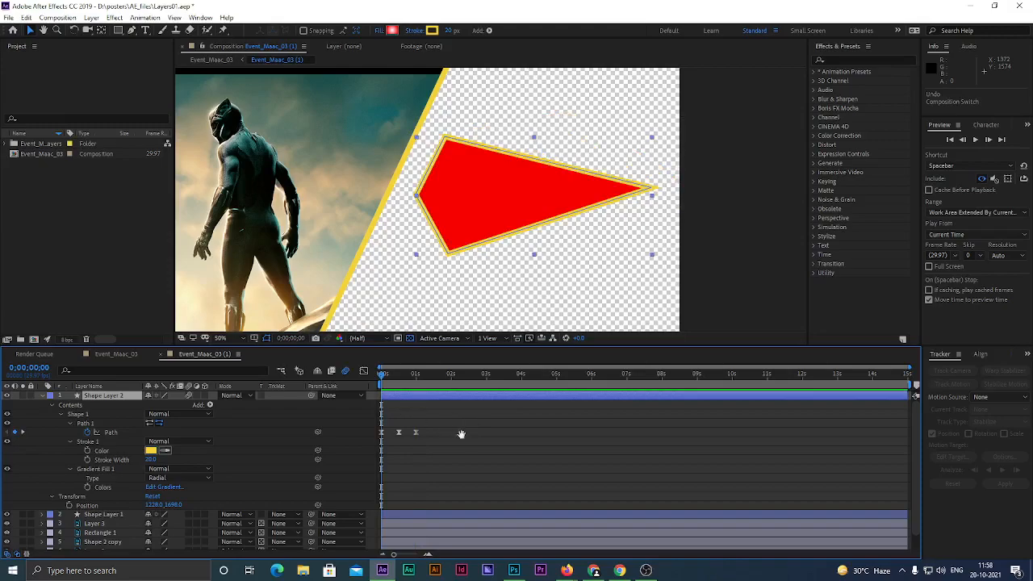
Replay the motion-blurred path animation from the start of the timeline
key("space")
key("space")
key("Home")
key("space")
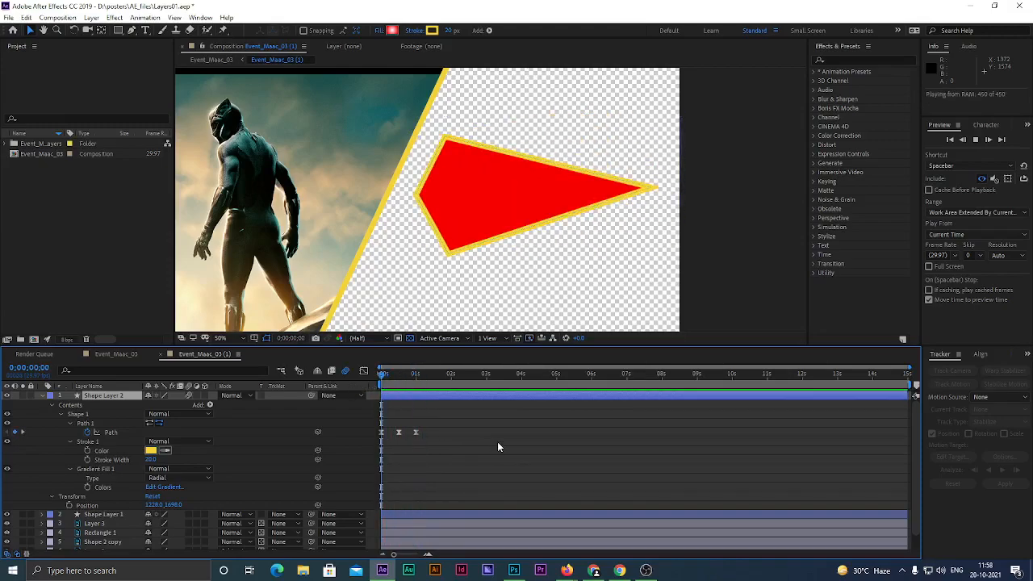
Replay Shape Layer 2's motion-blurred path animation once more from the start of the timeline
key("space")
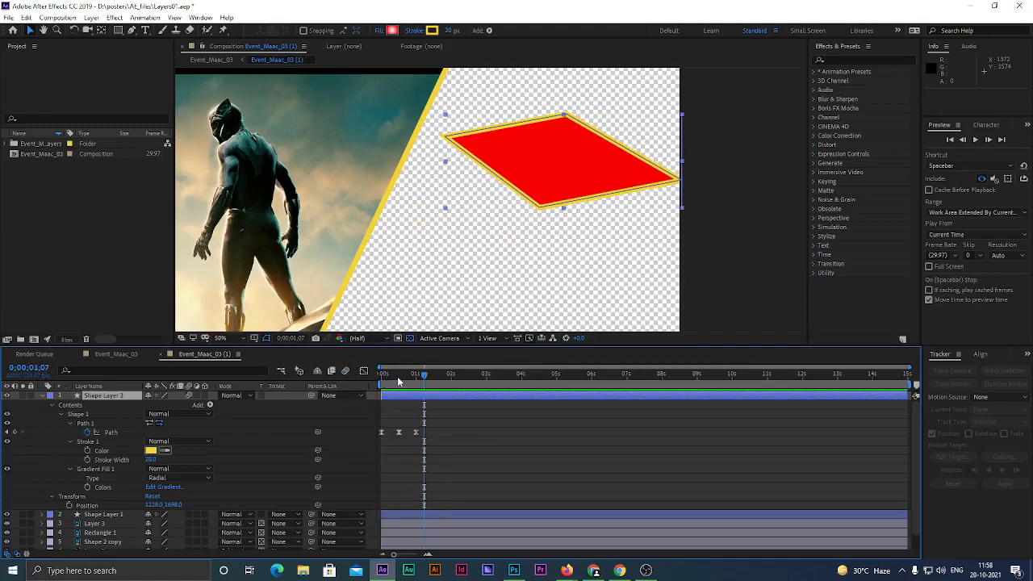
key("Home")
key("space")
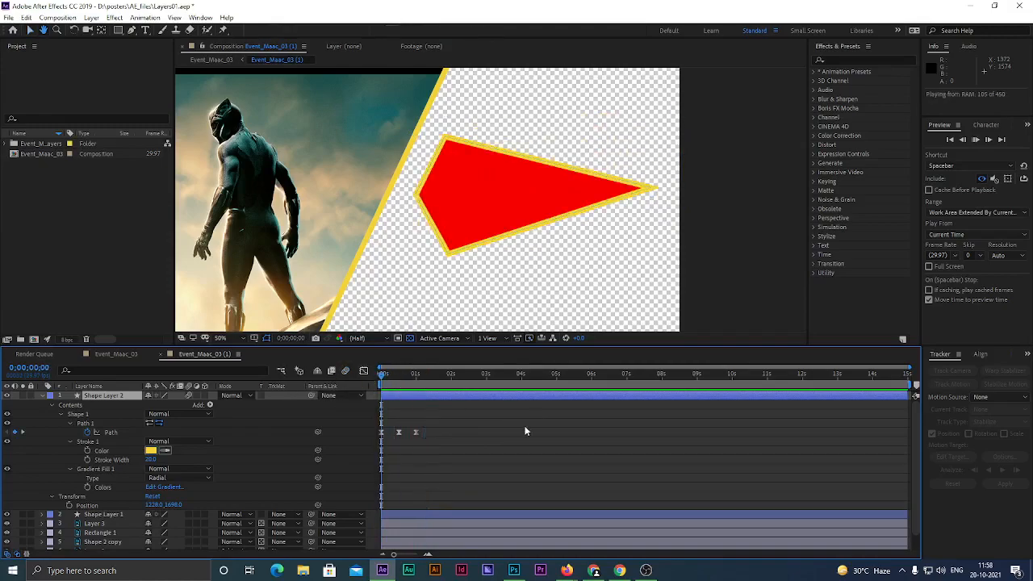
key("space")
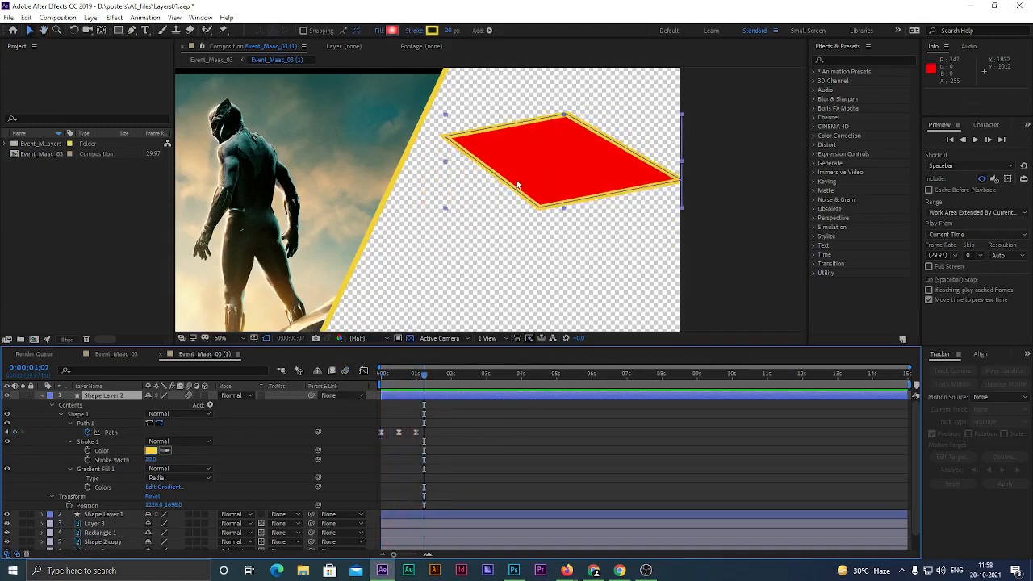
Enlarge the composition view to 100% and preview the motion-blurred path animation from the start
scroll(560, 201, "up", 2)
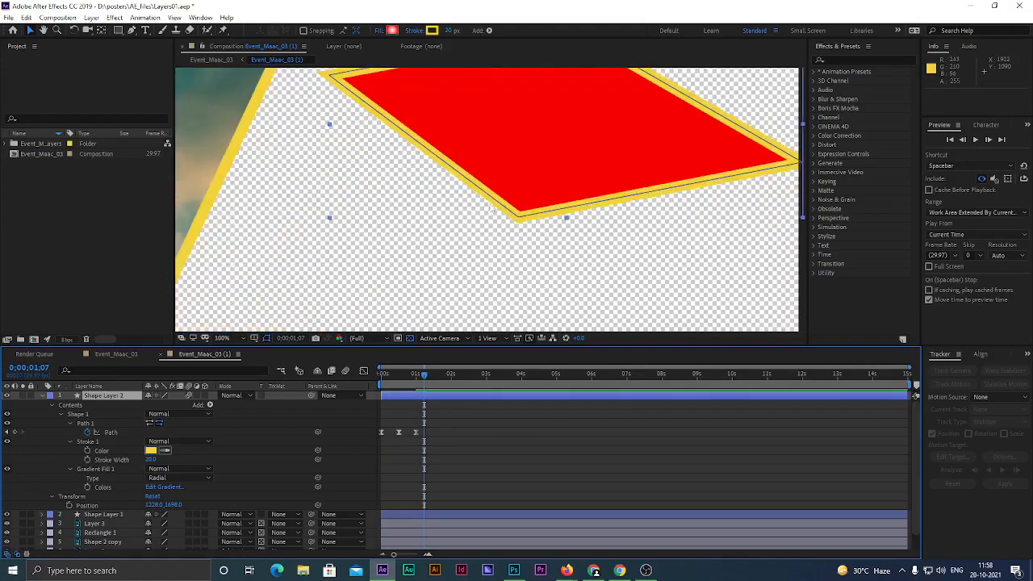
left_click_drag(424, 373, 381, 375)
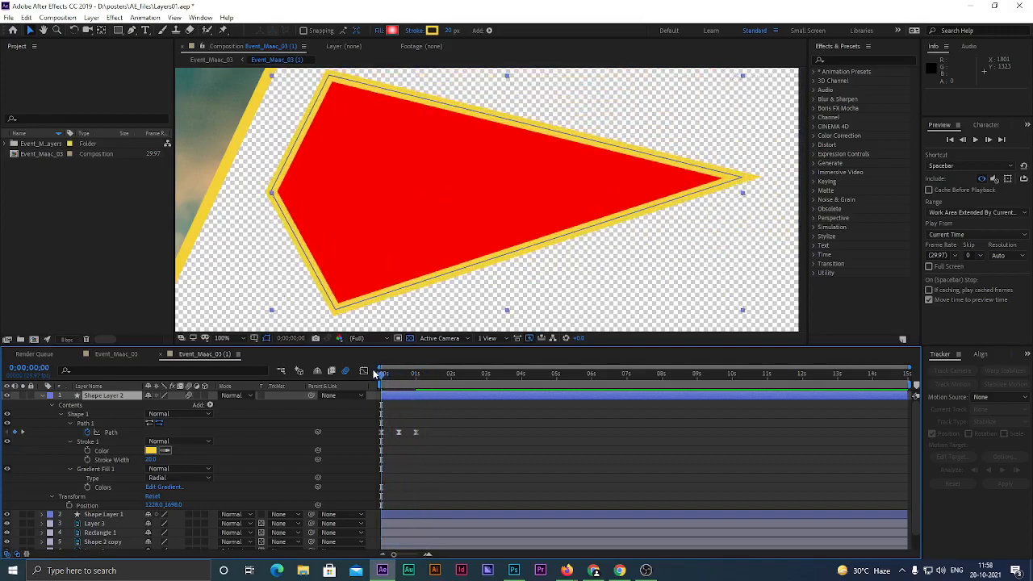
left_click(975, 140)
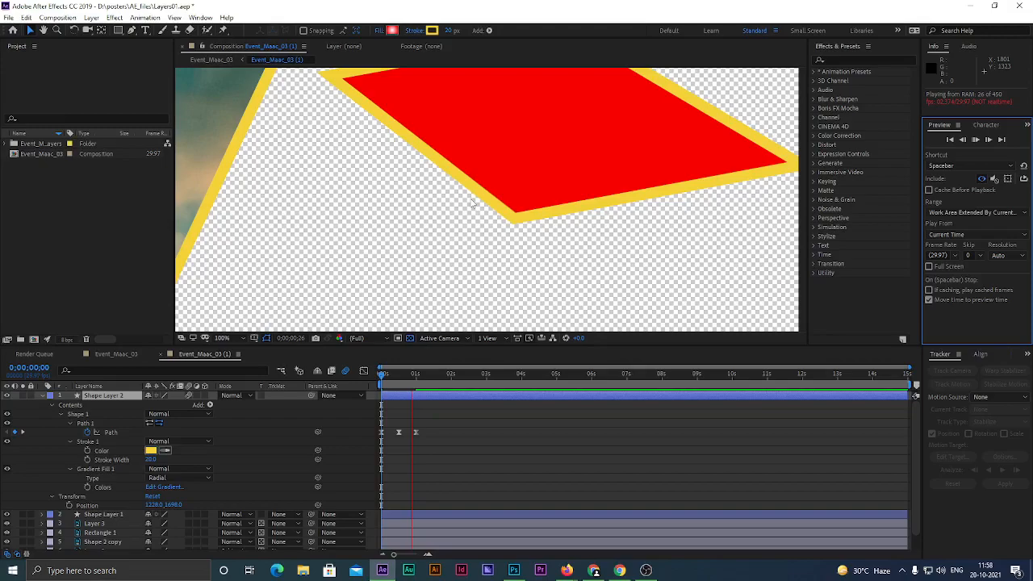
key("space")
key("Home")
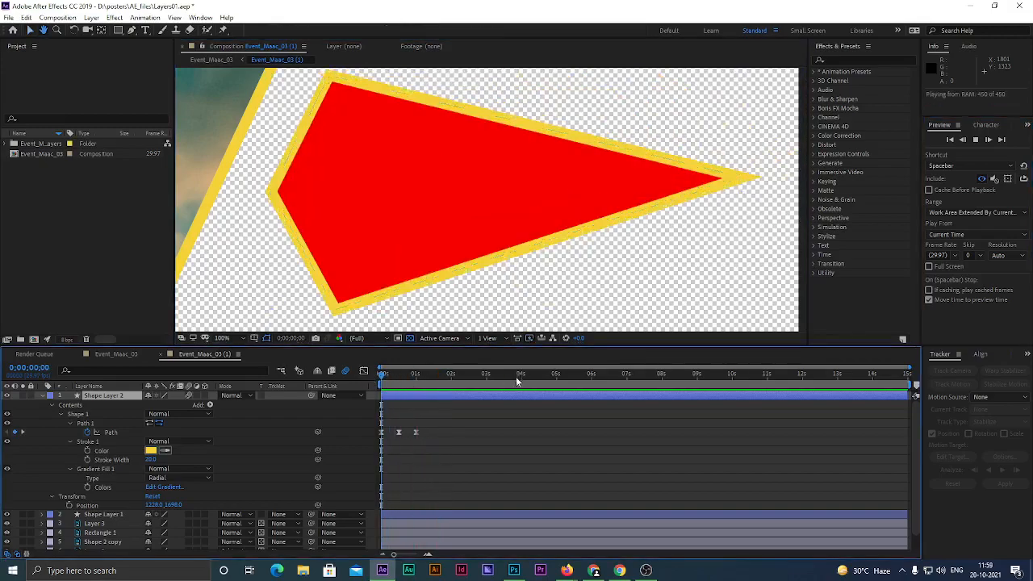
Stop the preview, move the current time to 0;00;01;06 and save the project
key("space")
left_click(422, 373)
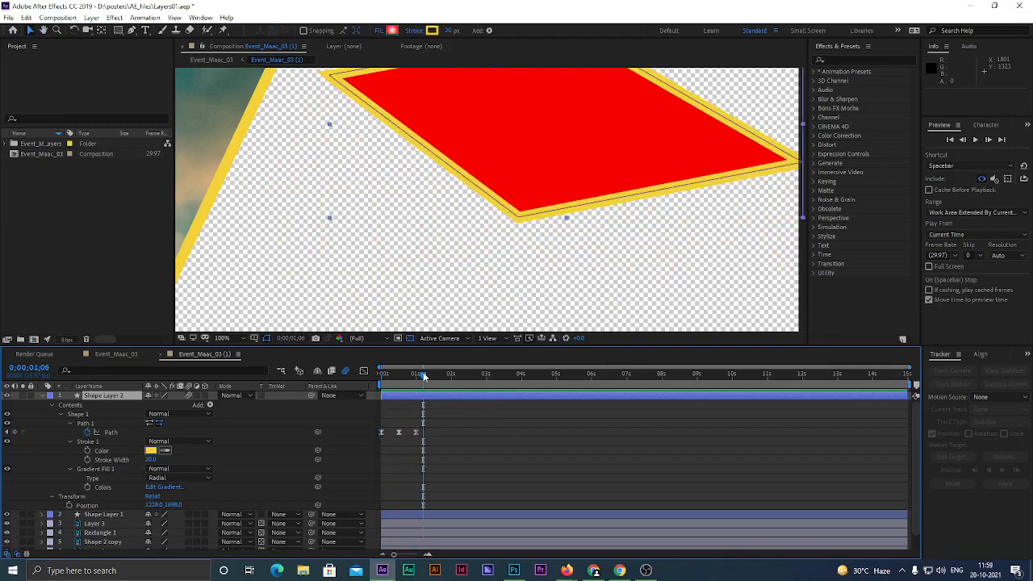
key("ctrl+s")
Switch to Firefox and open YouTube in a new tab
left_click(604, 558)
left_click(603, 558)
left_click(536, 532)
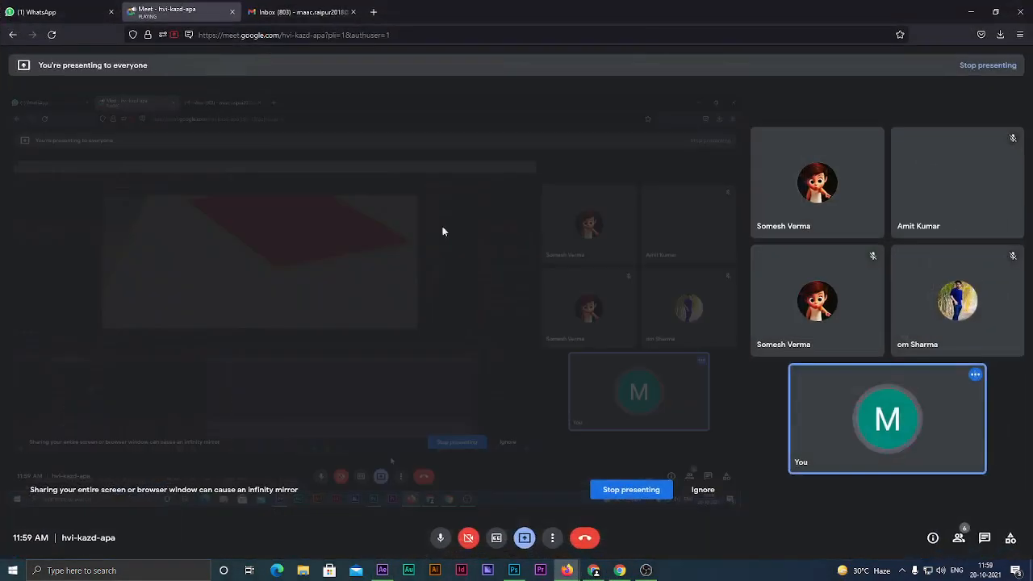
left_click(338, 14)
left_click(374, 12)
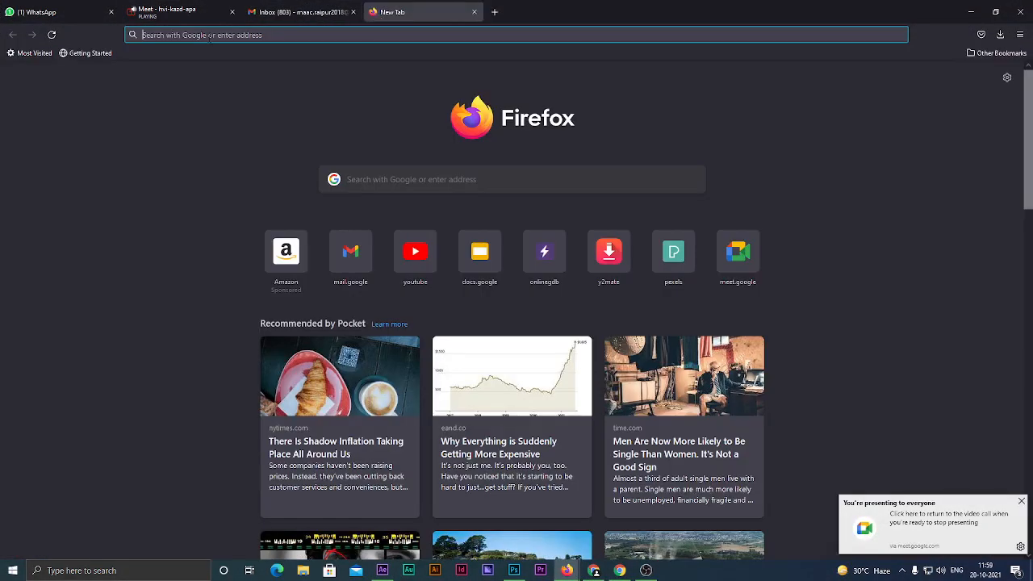
left_click(416, 260)
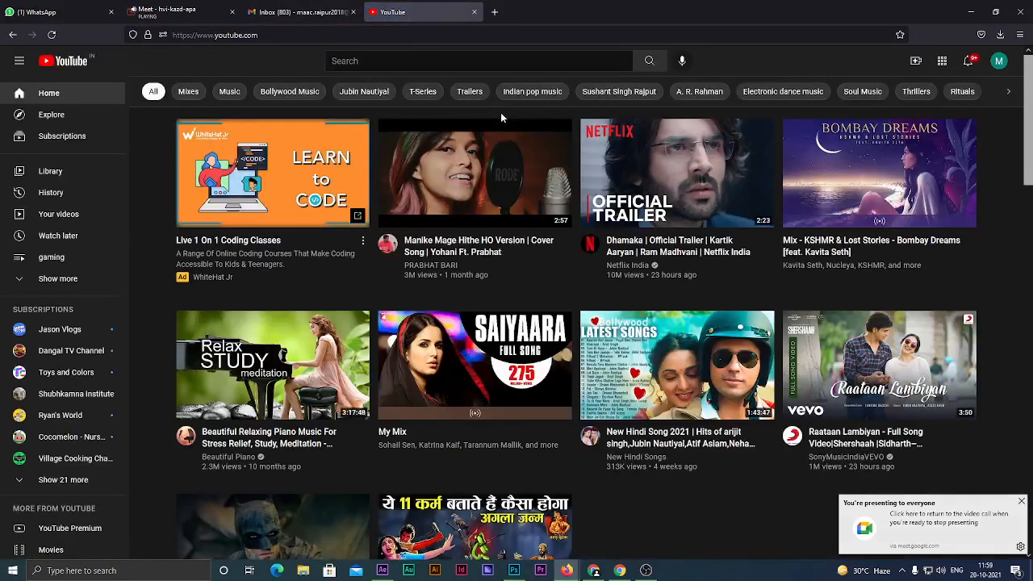
Search YouTube for "motion blur in movies"
left_click(411, 60)
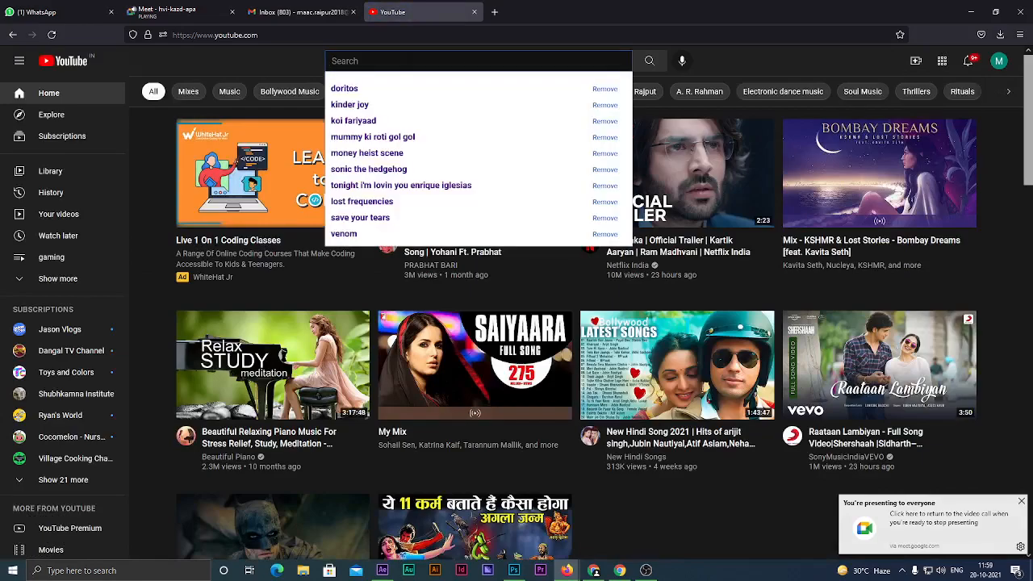
type("motio")
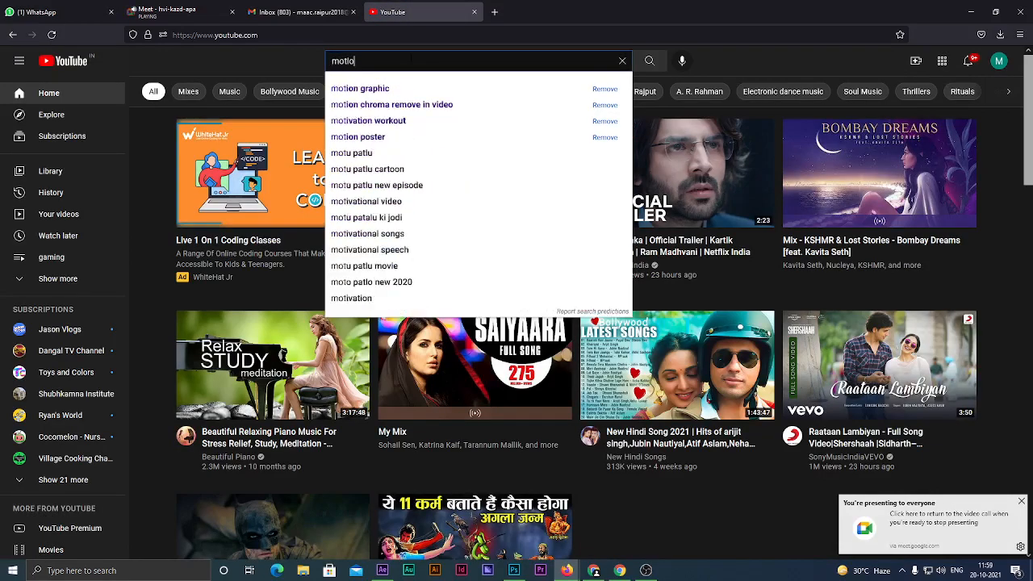
type("n b")
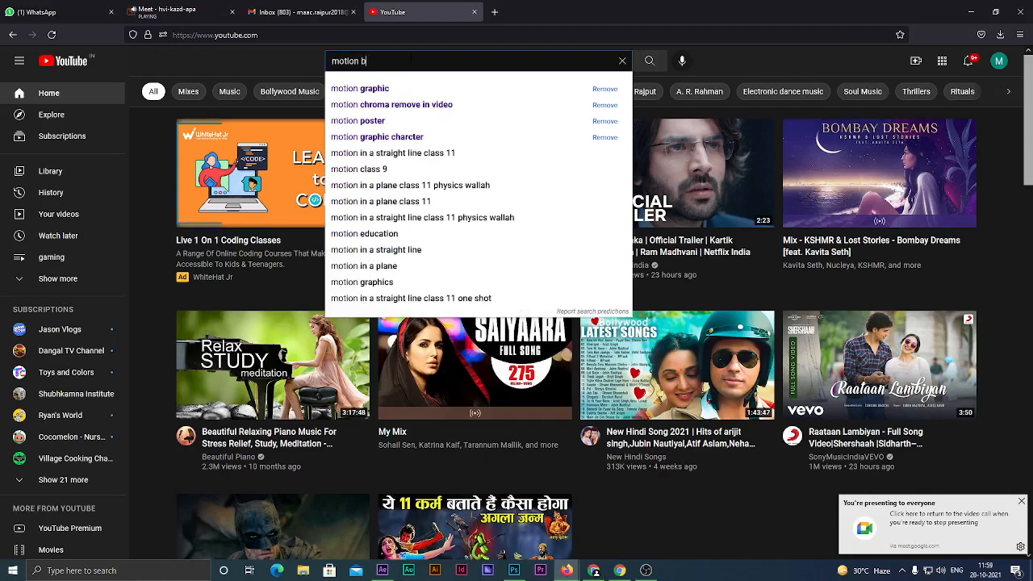
type("lur")
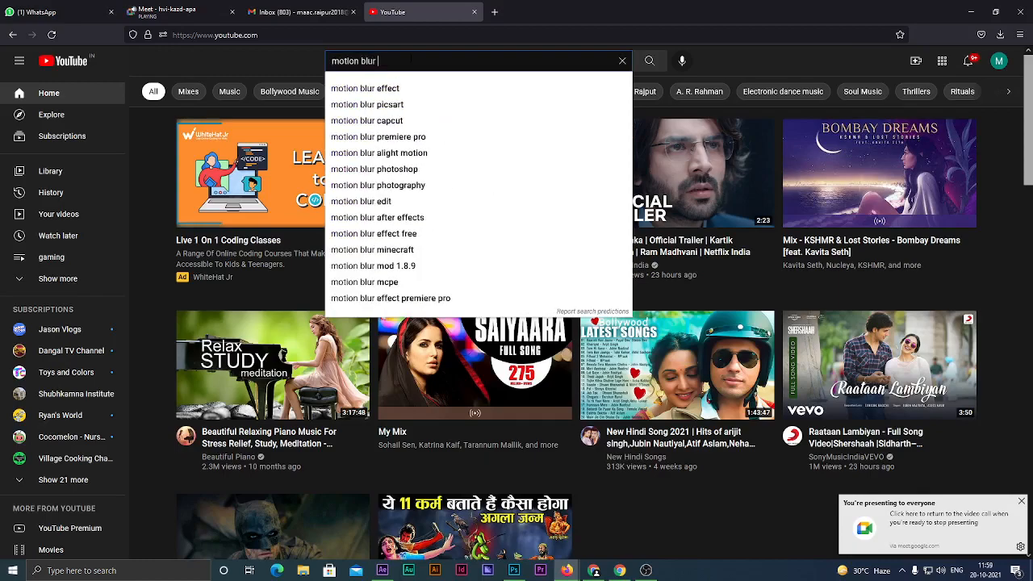
type(" in movies")
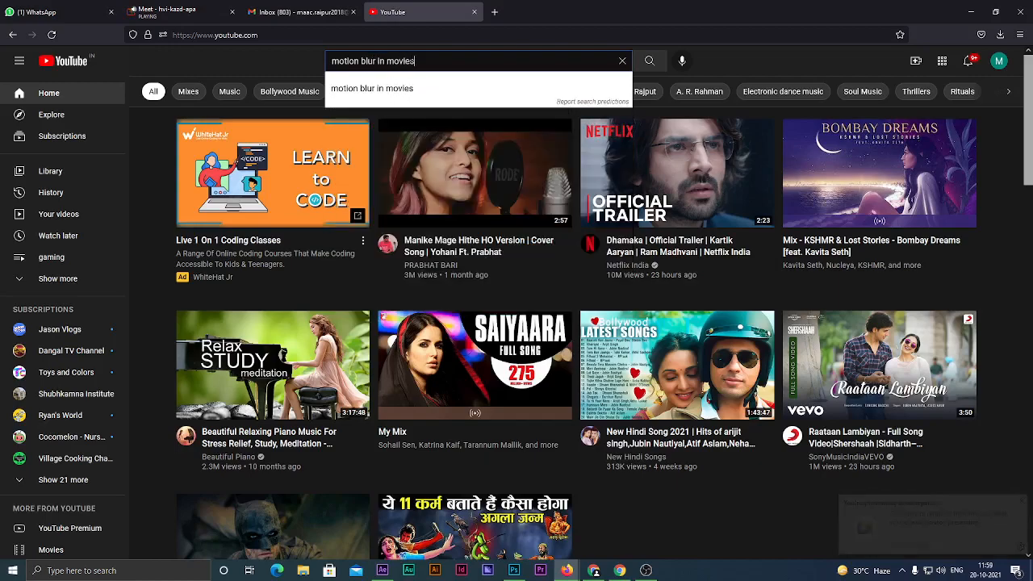
key("Return")
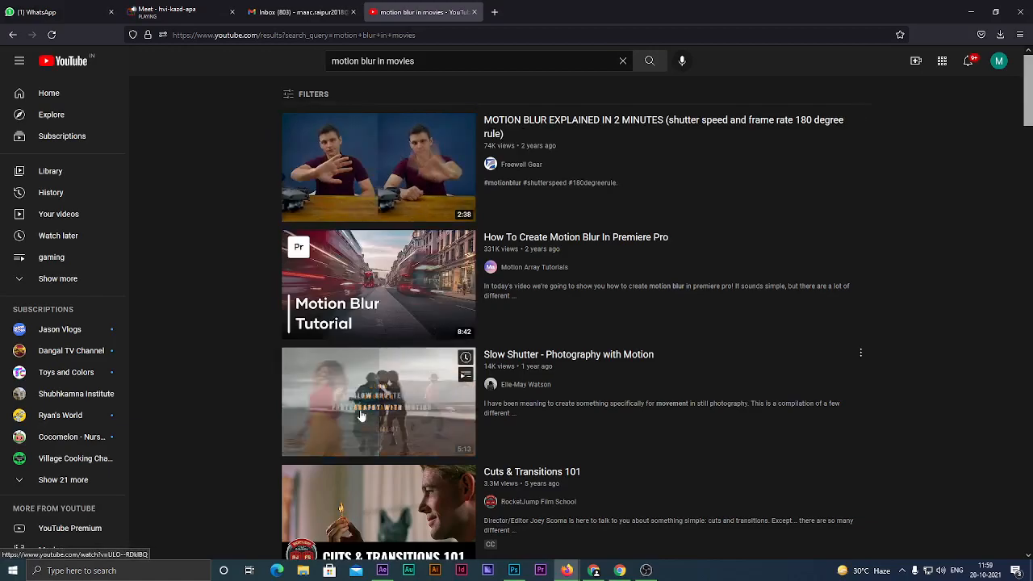
Look through the search results for a video that demonstrates motion blur, and return to the beginning of the list
scroll(361, 415, "down", 2)
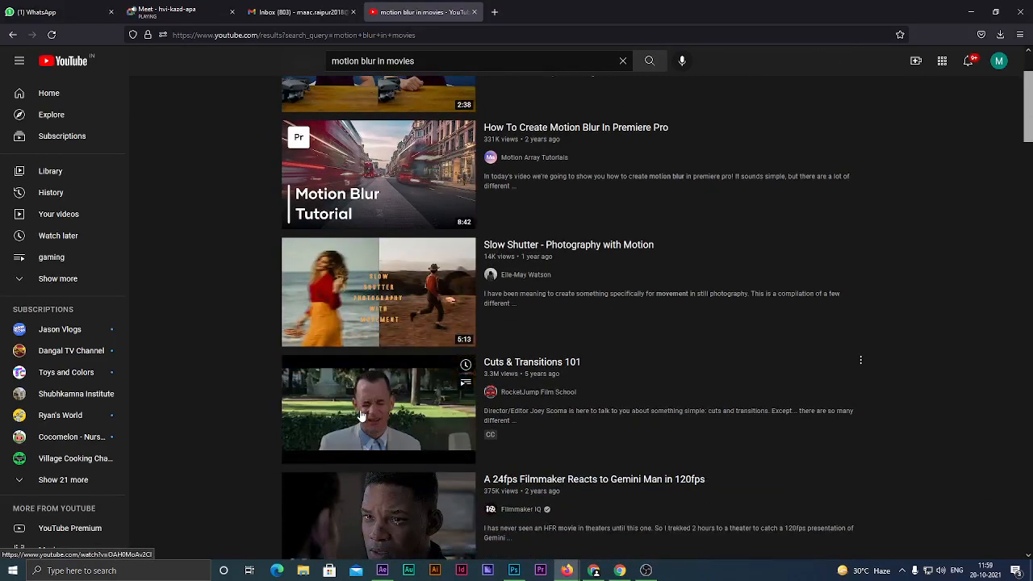
scroll(363, 408, "down", 3)
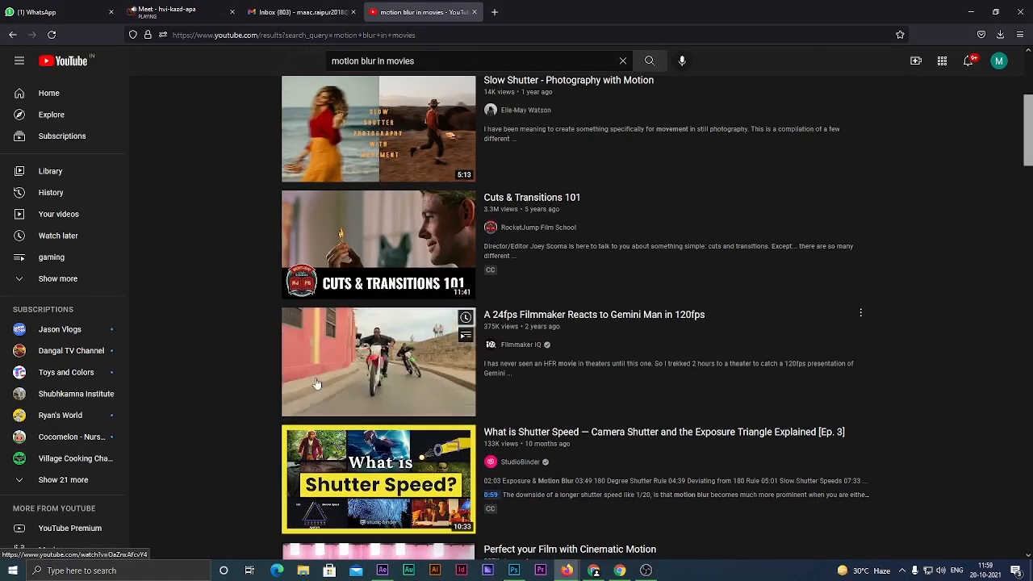
scroll(224, 372, "down", 3)
scroll(239, 373, "down", 2)
mouse_move(315, 413)
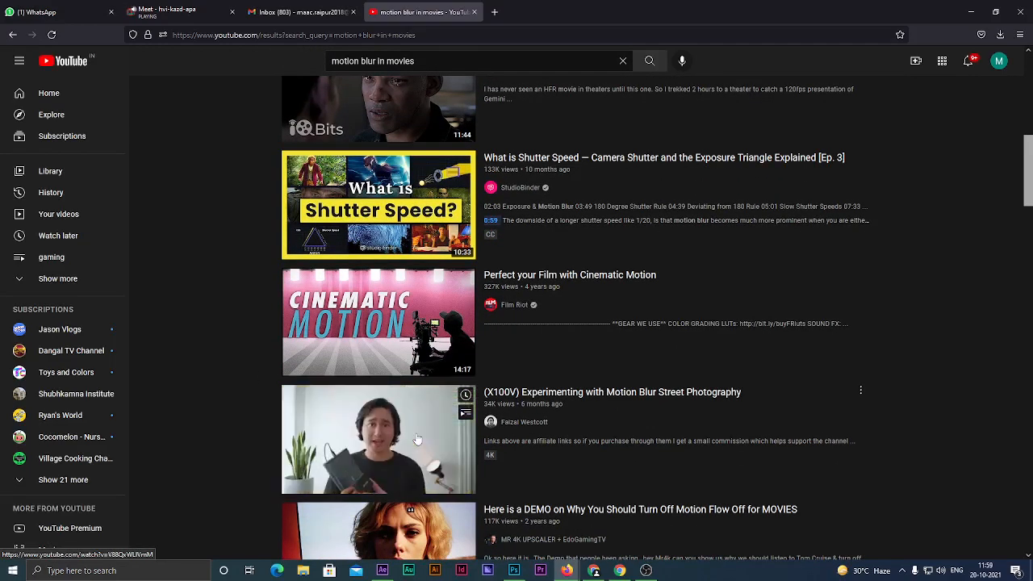
scroll(254, 358, "down", 3)
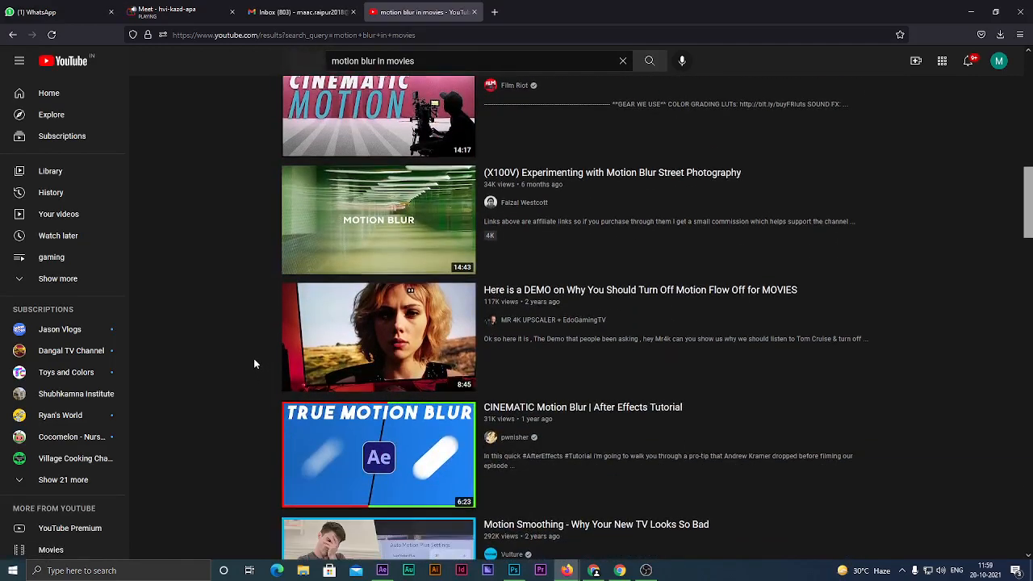
scroll(261, 352, "down", 1)
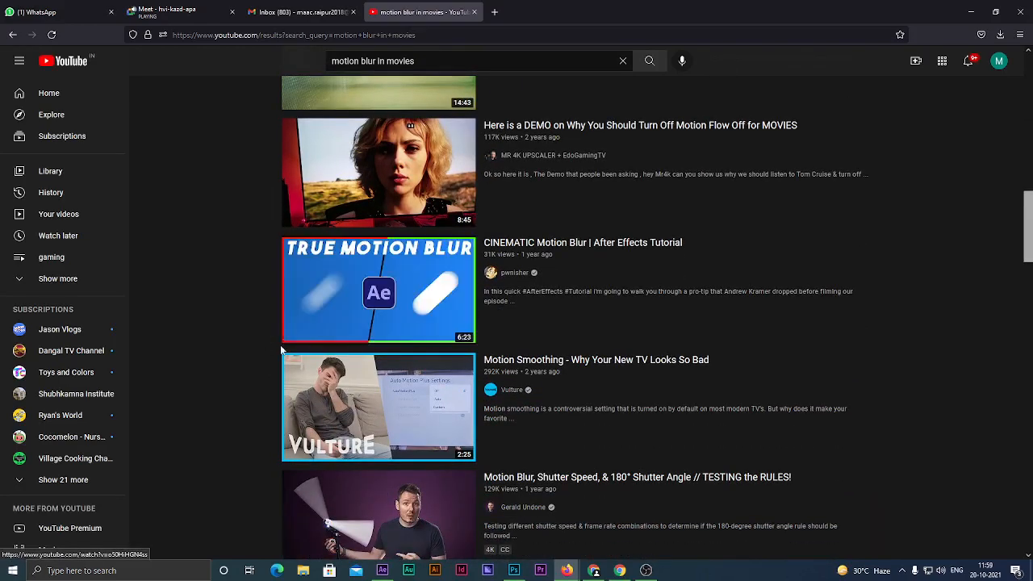
scroll(277, 342, "down", 2)
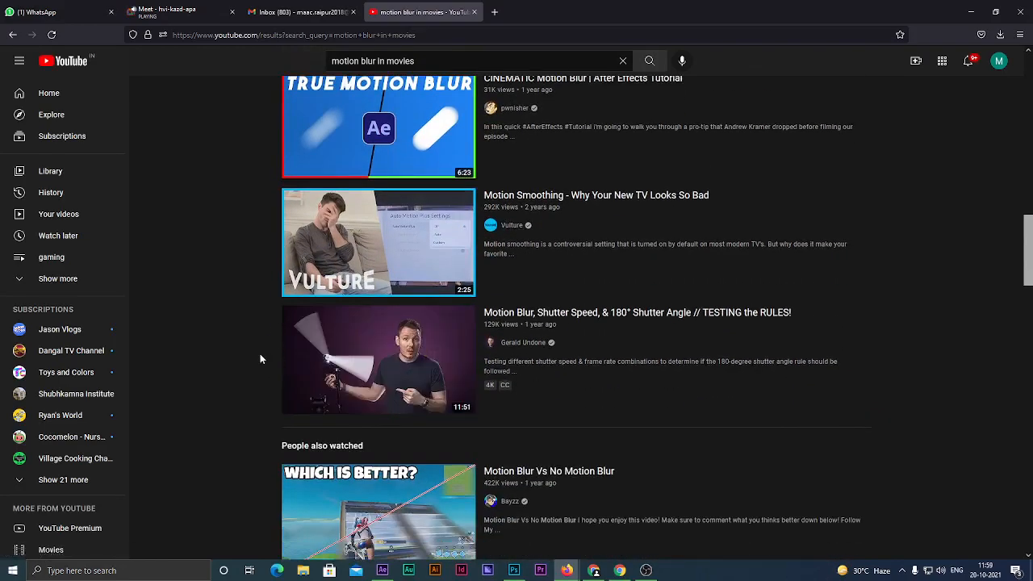
scroll(259, 355, "down", 2)
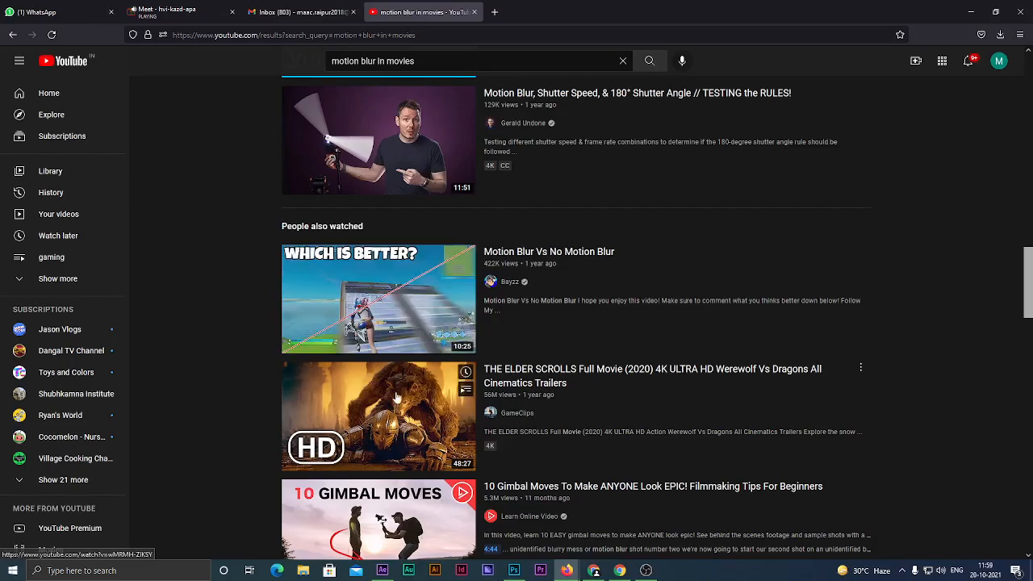
scroll(323, 363, "down", 1)
scroll(363, 389, "down", 2)
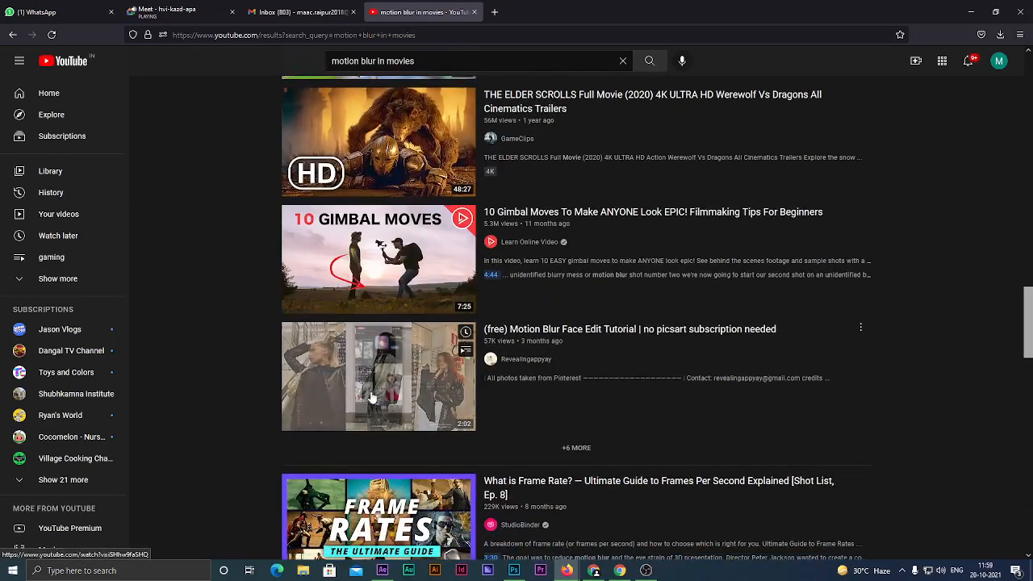
scroll(261, 287, "up", 10)
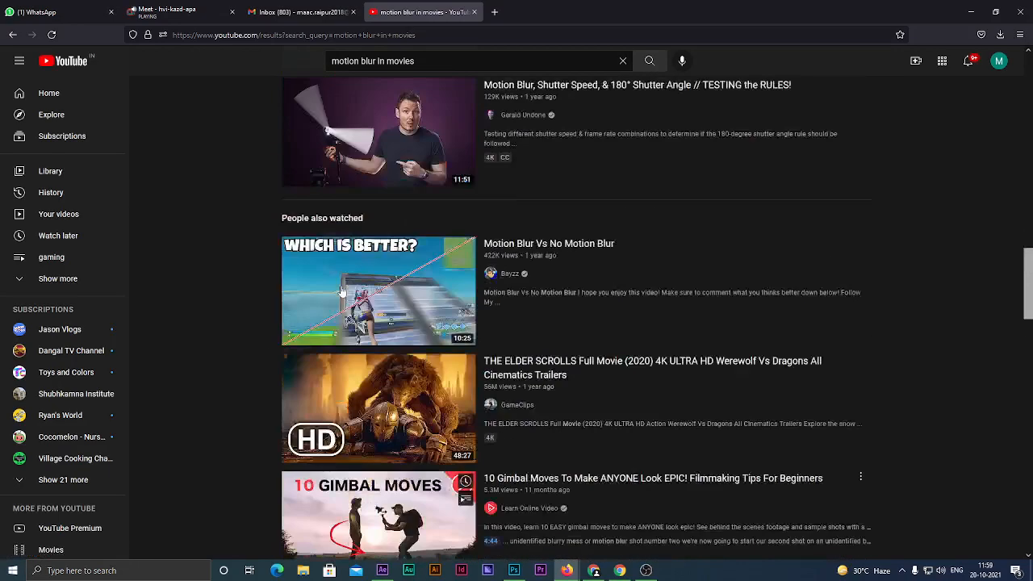
scroll(347, 290, "up", 5)
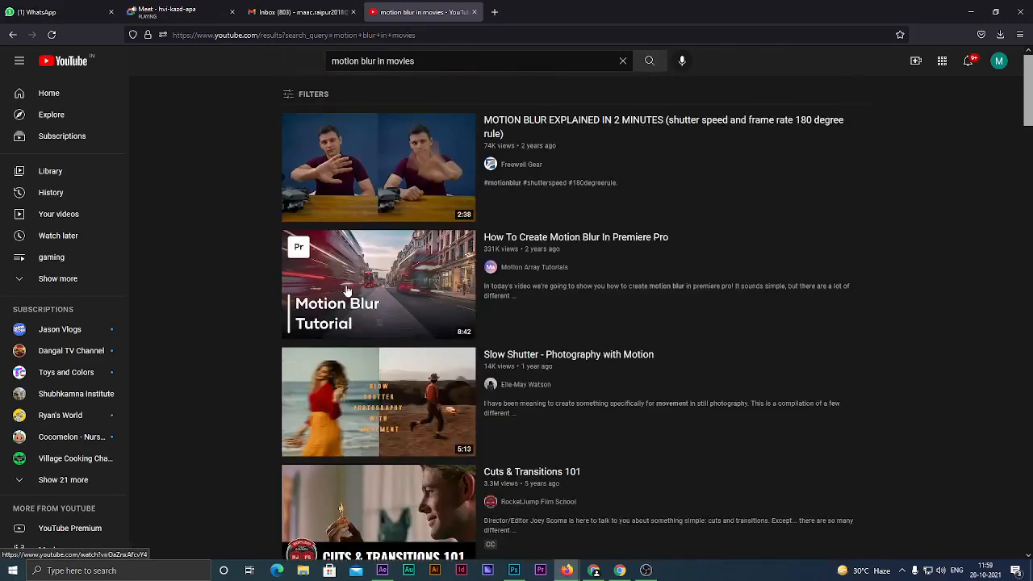
Open the video "MOTION BLUR EXPLAINED IN 2 MINUTES", jump to about 0:55 and pause at 0:57 on the motion blur example
left_click(403, 185)
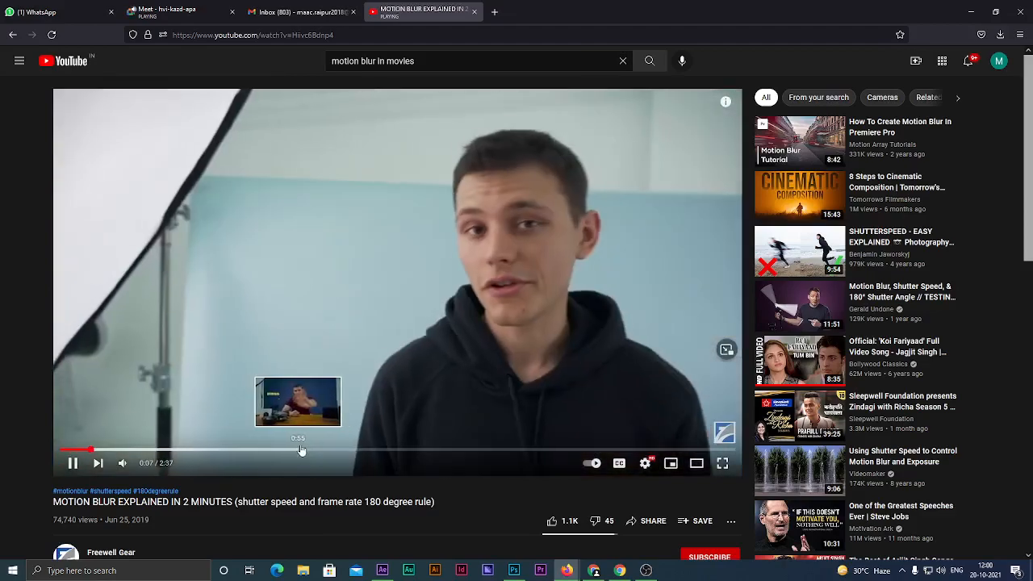
left_click(299, 450)
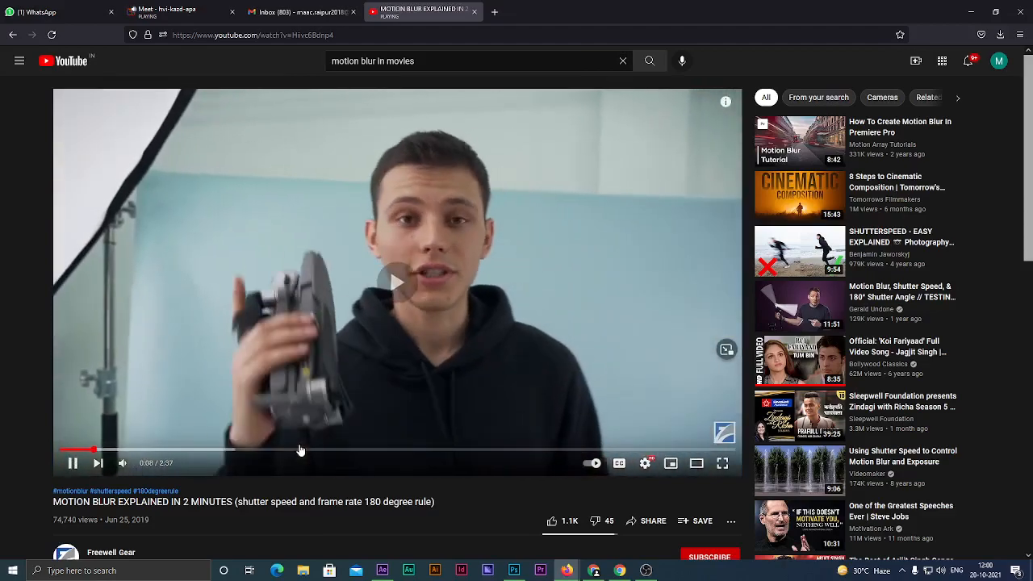
key("space")
key("space")
key("space")
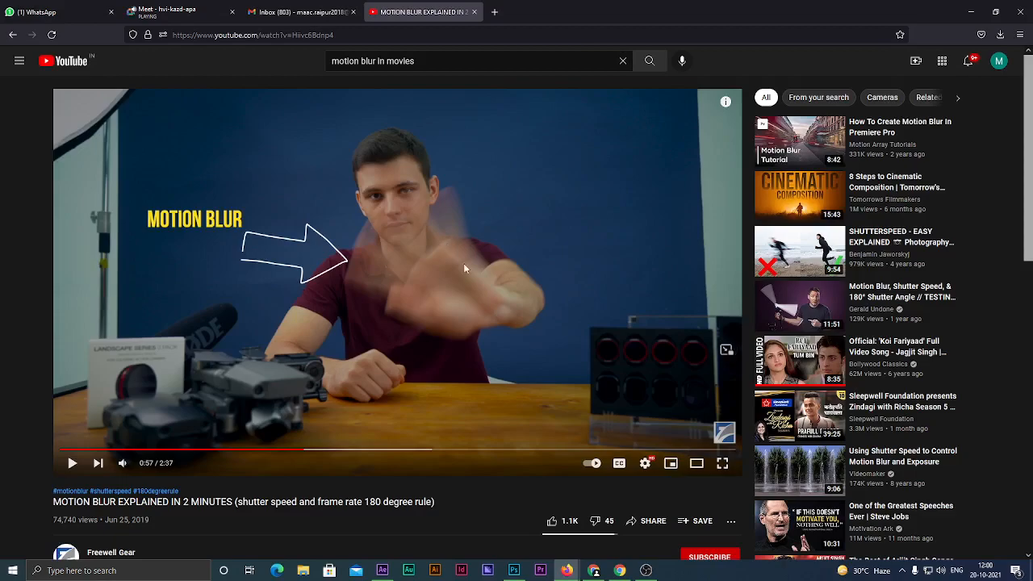
Switch to After Effects, return to the start and stretch Shape Layer 2's three path keyframes proportionally so the last sits at 15 s
left_click(382, 570)
left_click_drag(423, 376, 365, 371)
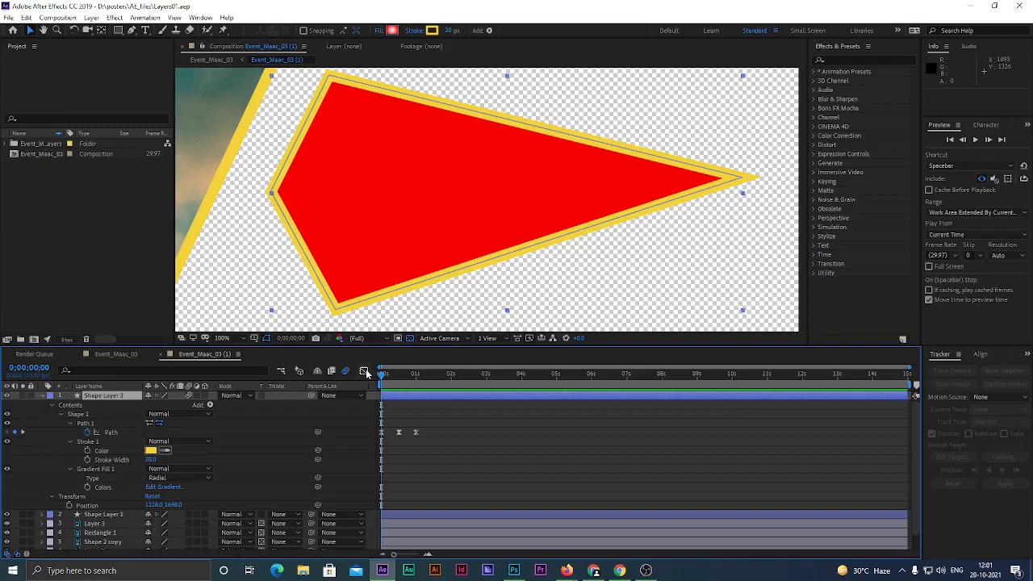
left_click_drag(436, 421, 908, 437)
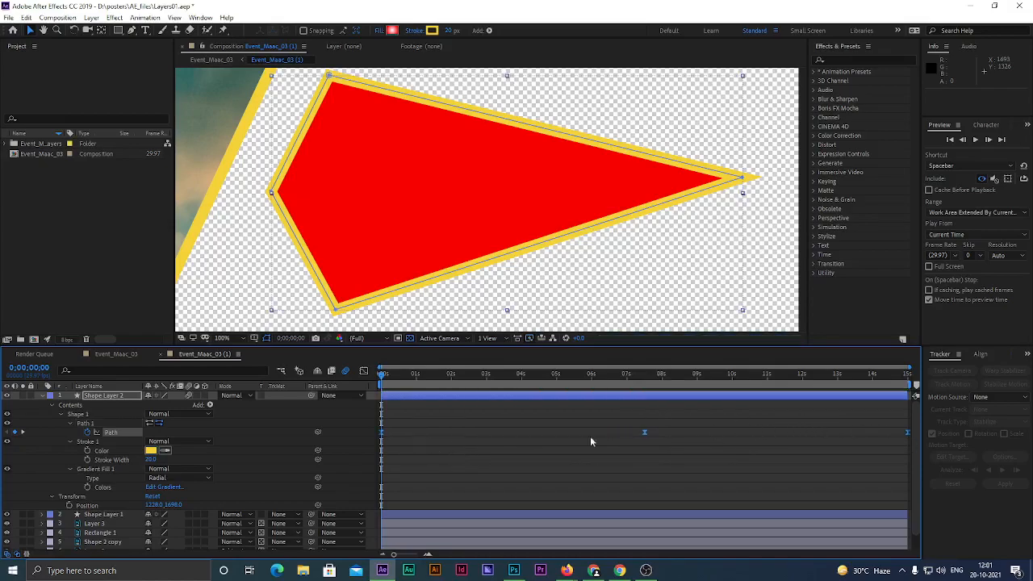
Preview the stretched path animation and set the composition view magnification to 50%
left_click(543, 432)
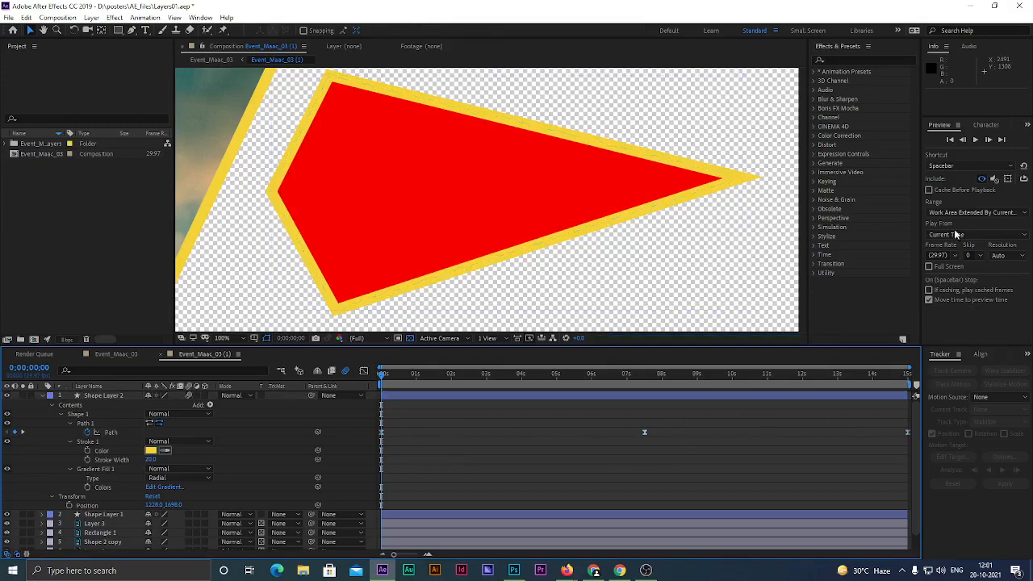
left_click(976, 140)
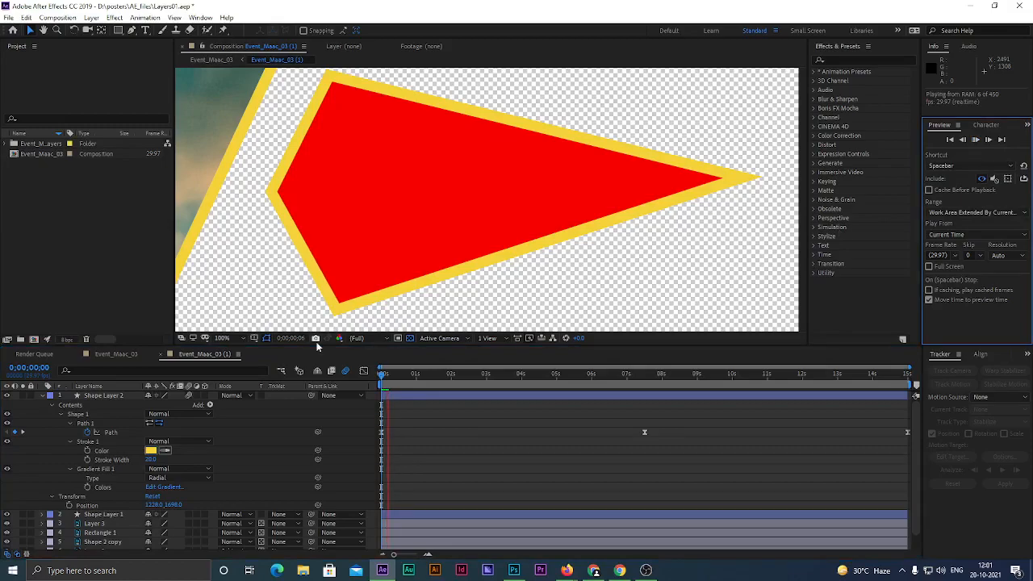
left_click(226, 337)
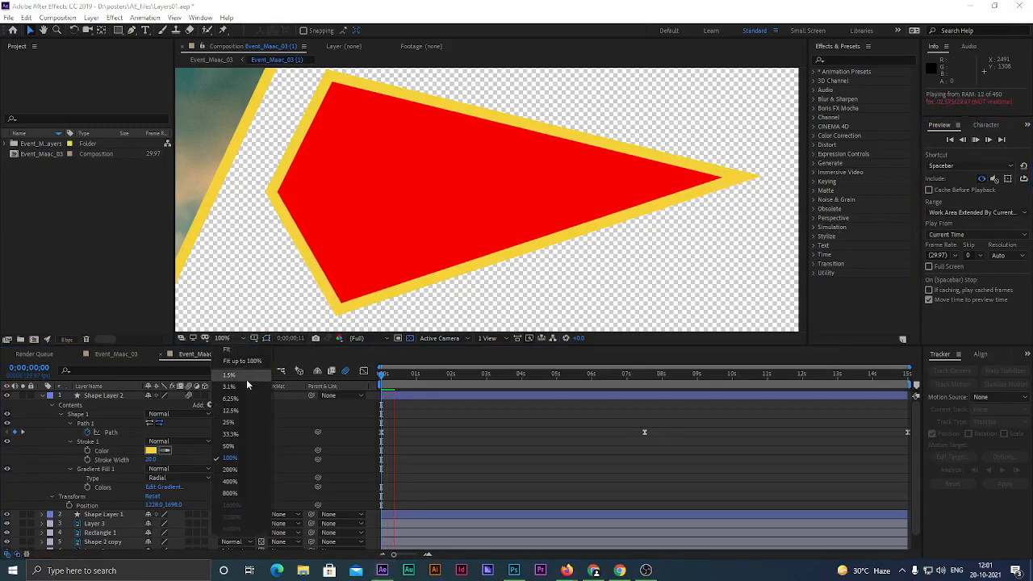
left_click(236, 446)
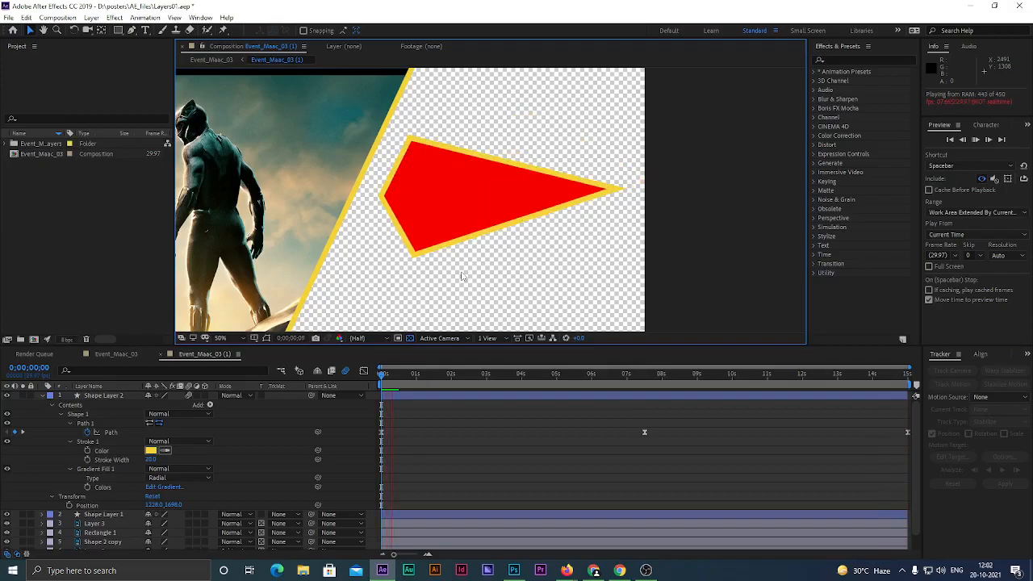
Move to 0;00;00;15 and compress Shape Layer 2's three path keyframes proportionally so the last one sits there
left_click(382, 387)
left_click_drag(382, 387, 606, 416)
left_click_drag(536, 418, 318, 445)
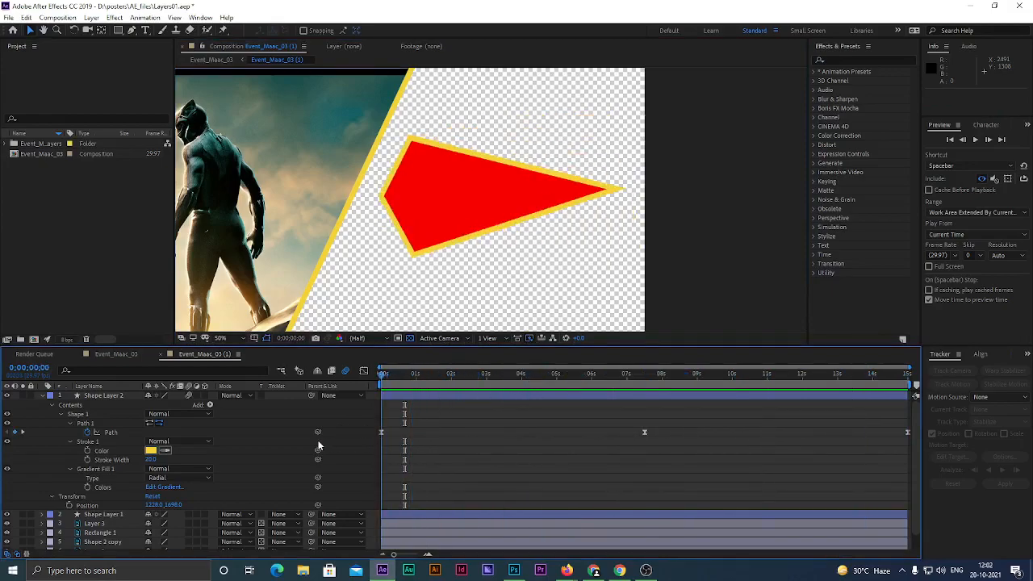
scroll(411, 414, "up", 4)
left_click_drag(398, 380, 453, 397)
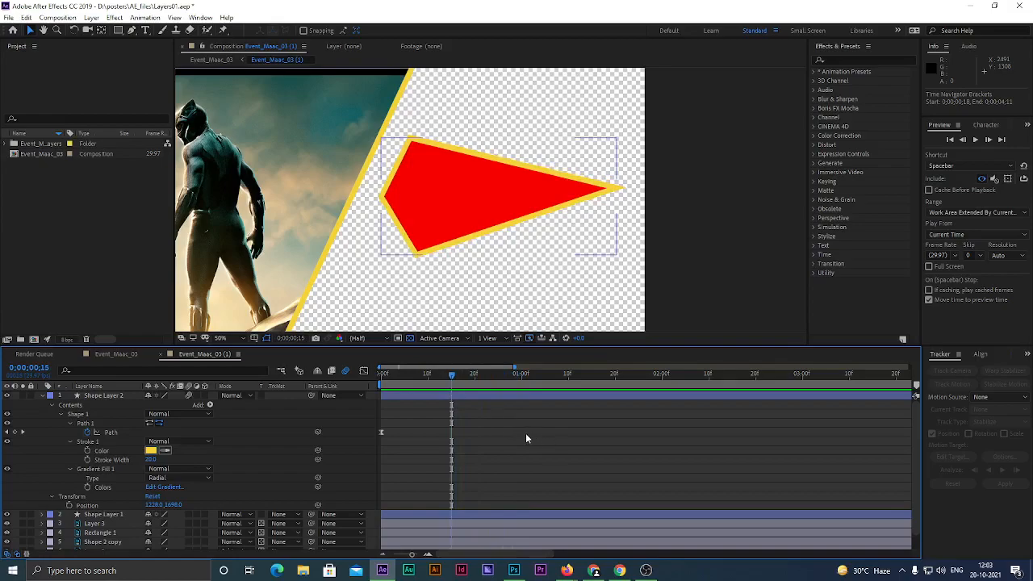
key(";")
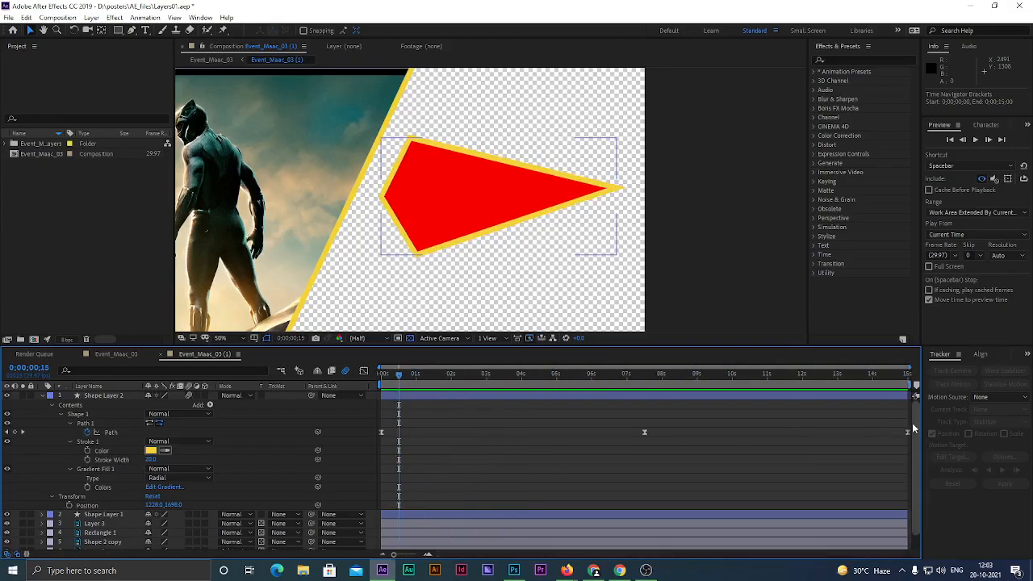
left_click_drag(908, 428, 373, 460)
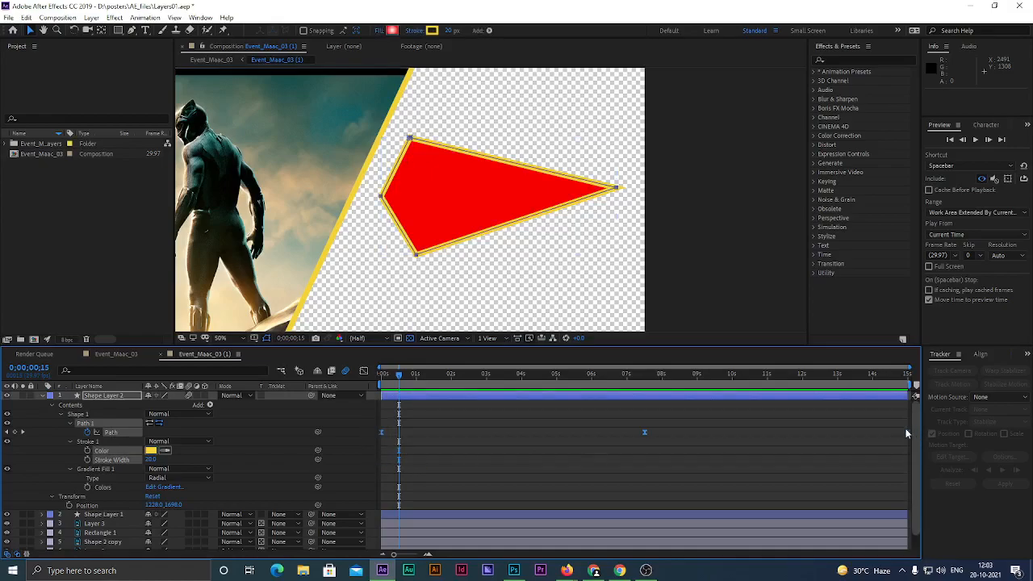
left_click_drag(908, 436, 397, 436)
Preview the compressed path animation repeatedly from the start to examine its faster motion
scroll(392, 430, "up", 3)
left_click_drag(411, 376, 342, 395)
key("space")
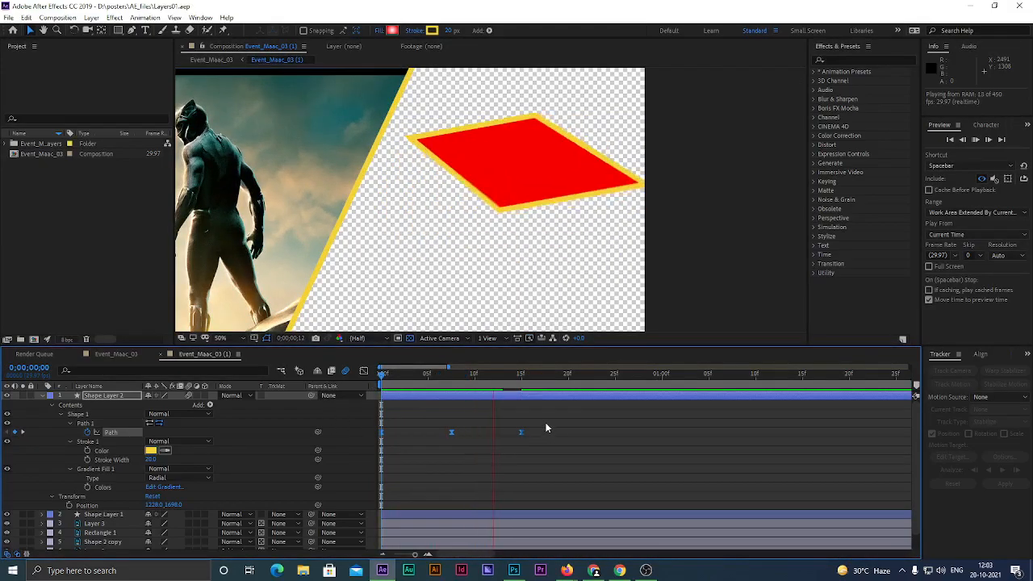
key("space")
left_click_drag(347, 377, 266, 387)
key("space")
key("space")
key("space")
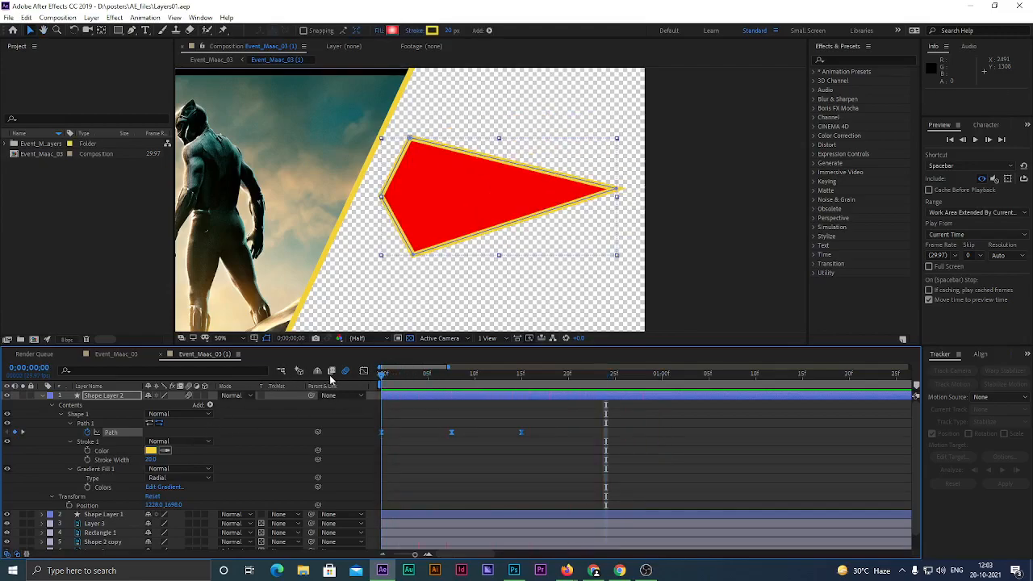
key("space")
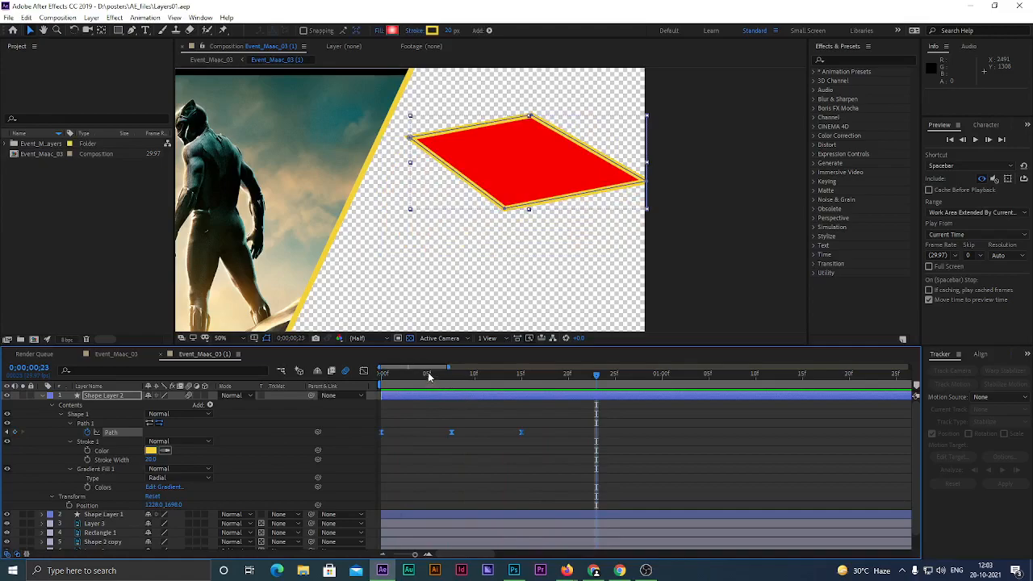
key("space")
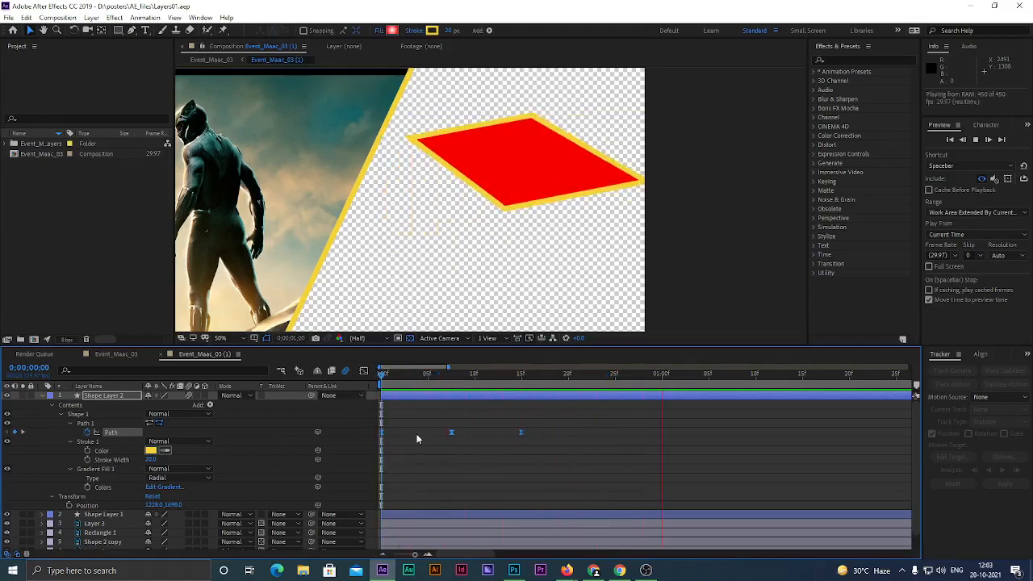
key("space")
Try ending the work area at 0;00;01;00, preview the loop and undo the work area change
left_click_drag(558, 376, 661, 395)
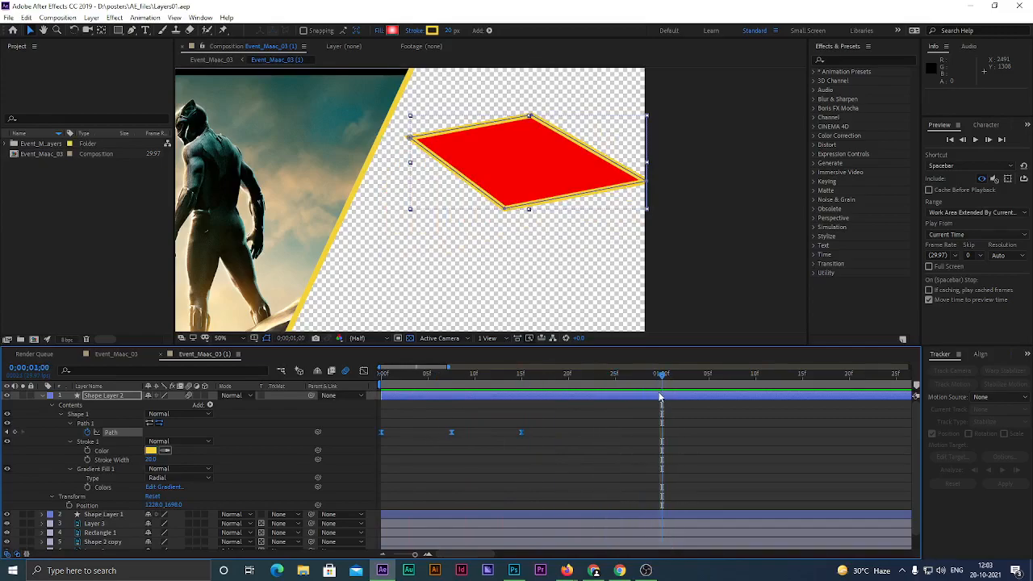
key("n")
key("space")
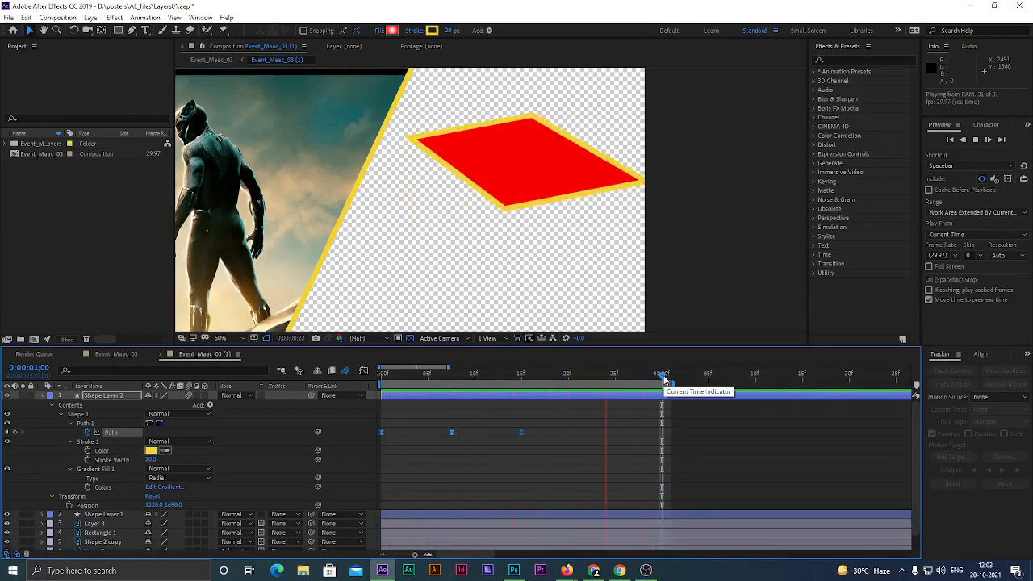
key("space")
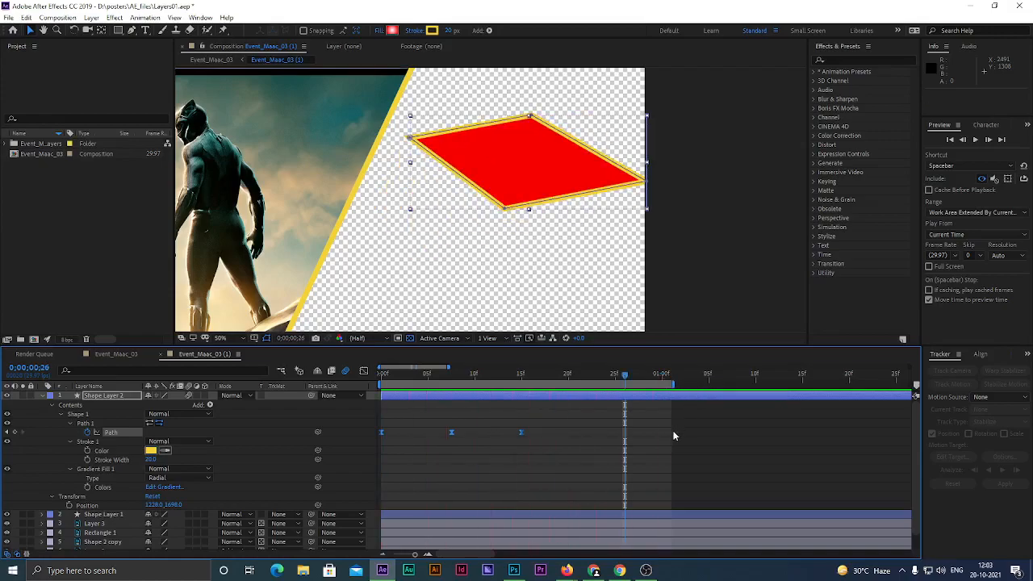
key("ctrl+z")
Copy Shape Layer 2's three path keyframes and paste them starting at 0;00;00;20
scroll(657, 448, "down", 4)
mouse_move(388, 376)
left_mouse_down()
mouse_move(416, 379)
mouse_move(374, 388)
mouse_move(400, 384)
left_mouse_up()
key("equal")
left_click_drag(455, 552, 423, 553)
left_click_drag(479, 429, 376, 444)
key("ctrl+c")
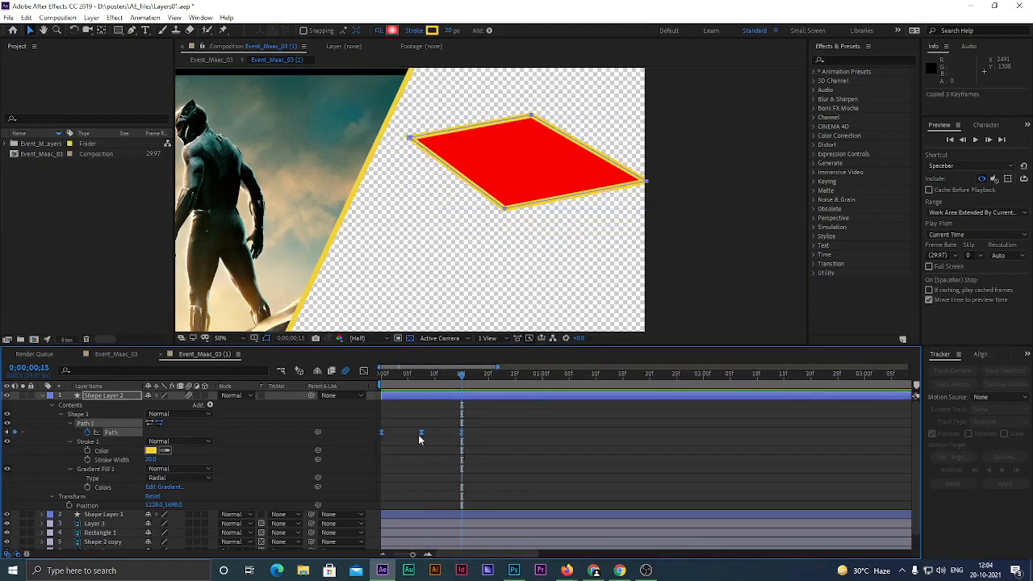
left_click_drag(462, 378, 488, 389)
key("ctrl+v")
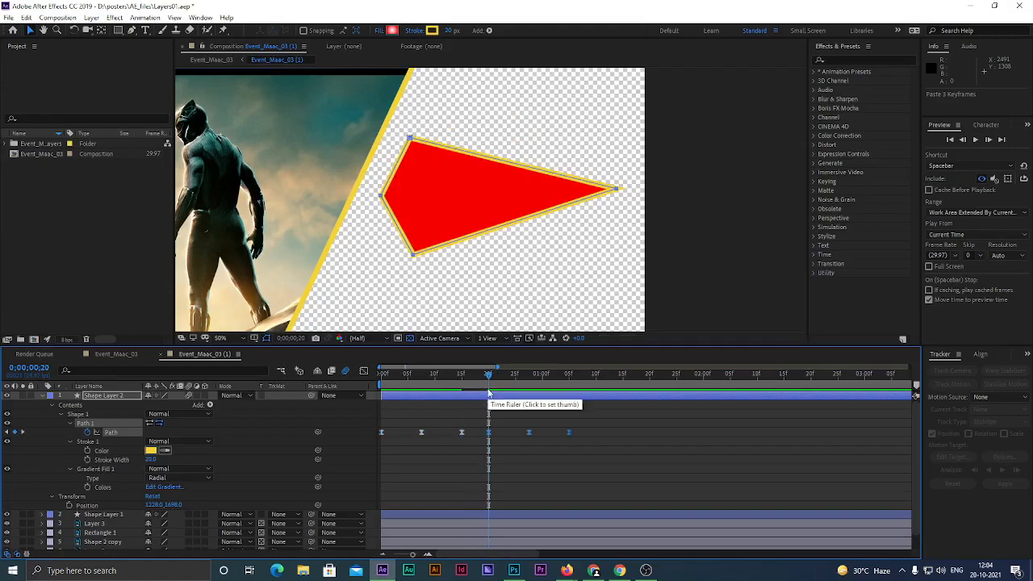
Shift the pasted path keyframes so the first sits at 0;00;00;22 and preview the animation
left_click_drag(491, 377, 498, 381)
left_click_drag(488, 432, 498, 433)
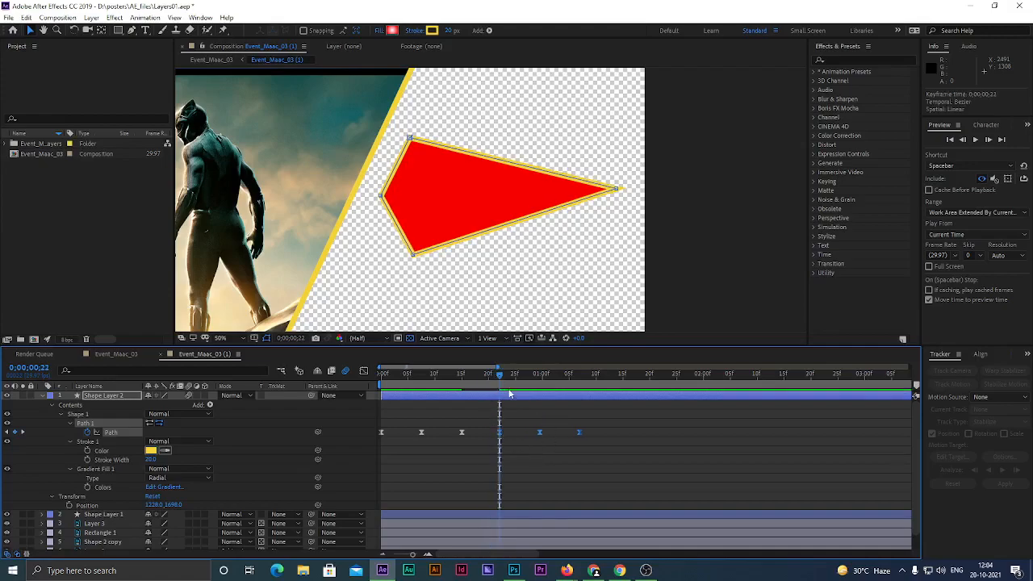
key("space")
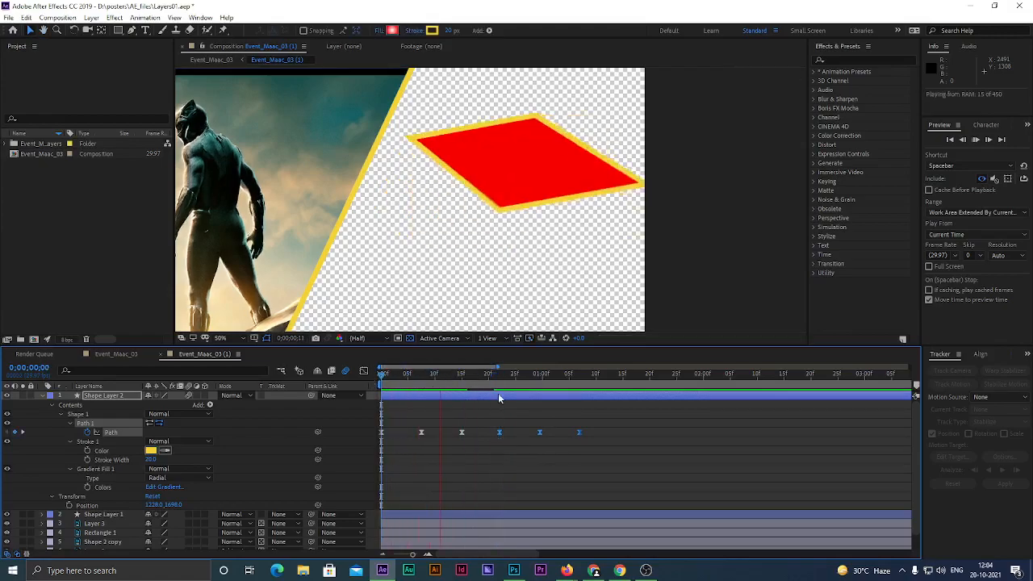
key("space")
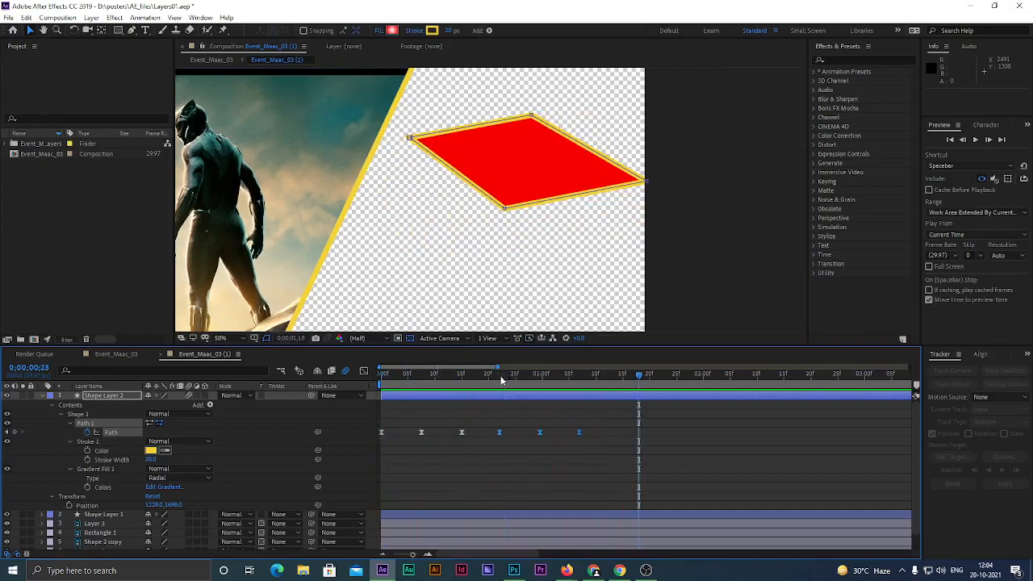
Time-reverse the three pasted path keyframes and preview the animation from the start
left_click(501, 380)
right_click(579, 430)
mouse_move(672, 426)
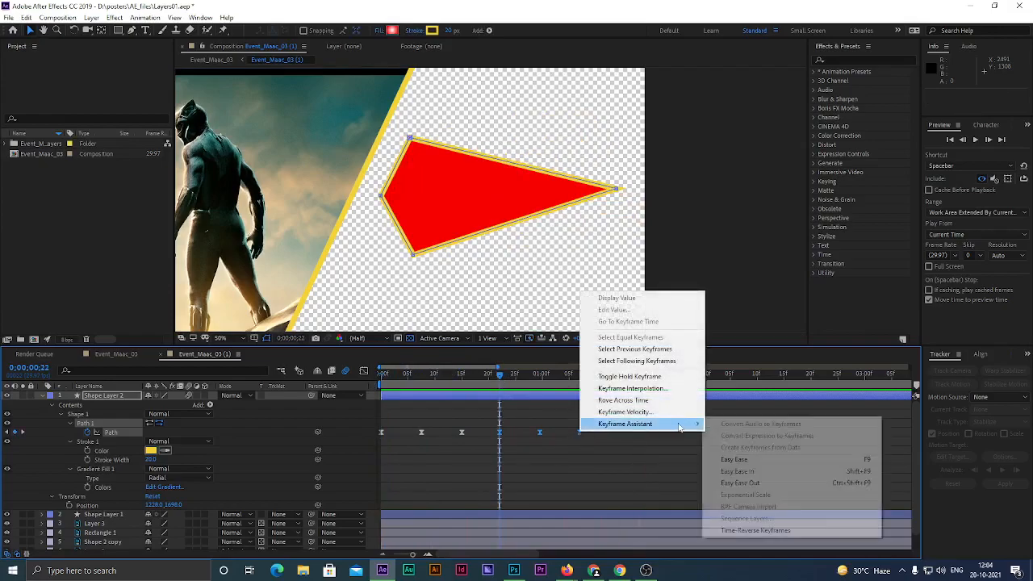
left_click(755, 530)
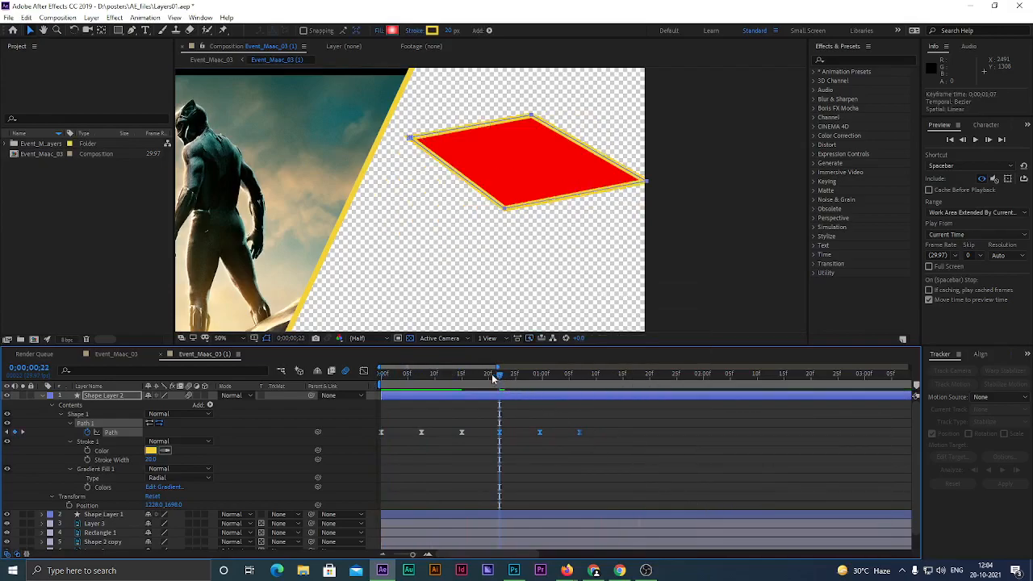
key("Home")
key("space")
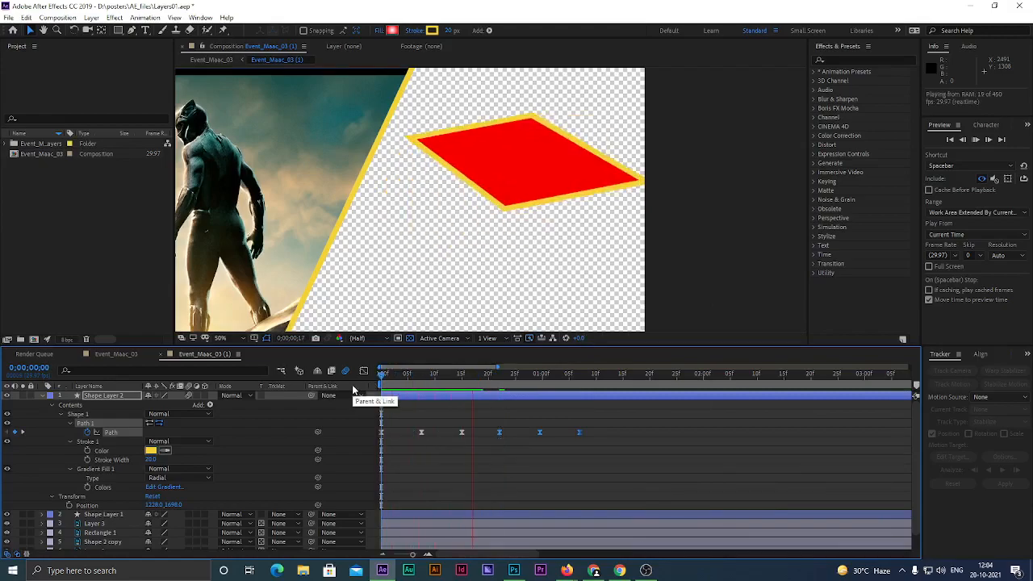
Move to 0;00;01;00 and compress all six path keyframes proportionally so the last one sits there
left_click(543, 375)
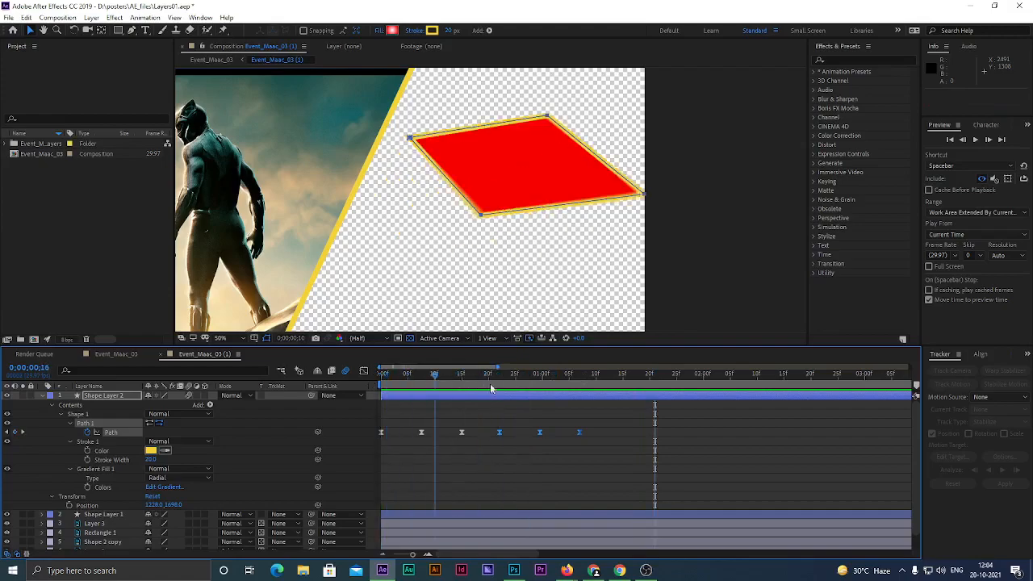
left_click_drag(604, 419, 383, 446)
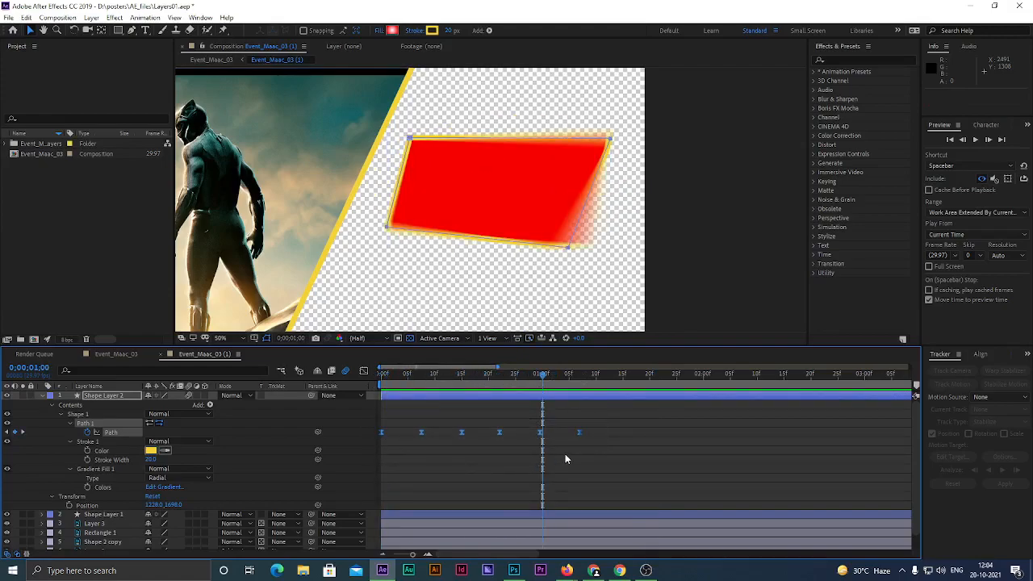
left_click_drag(607, 416, 506, 437)
left_click_drag(624, 420, 384, 451)
left_click_drag(584, 440, 532, 440)
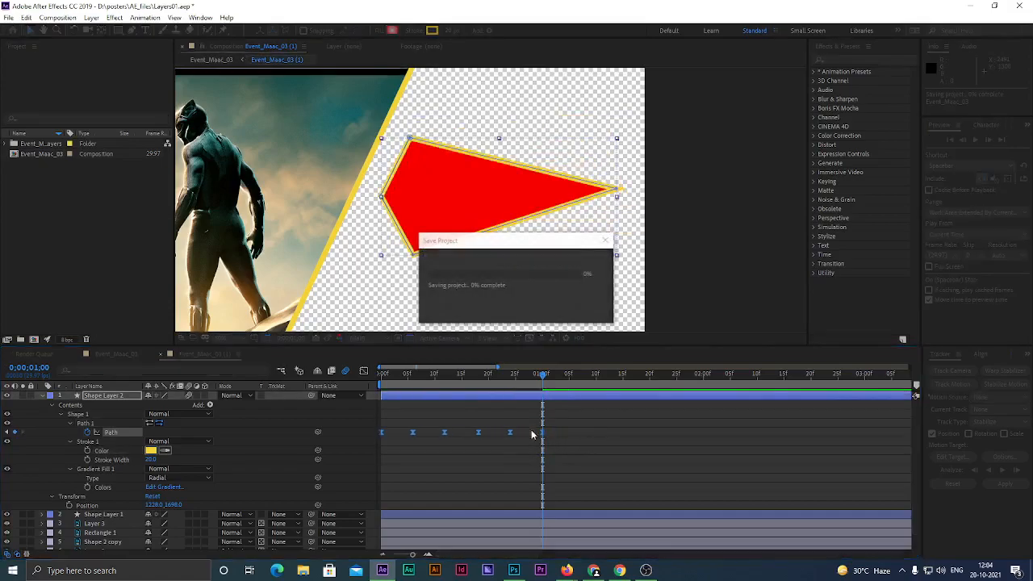
Preview the six-keyframe animation with the work area ending at 0;00;01;00 and undo that work area end
key("n")
key("space")
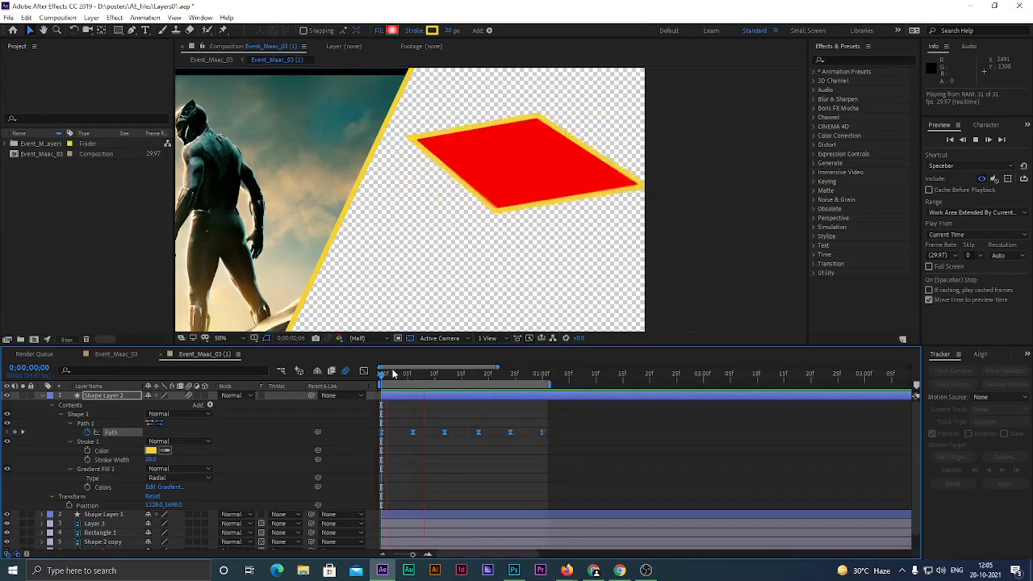
key("space")
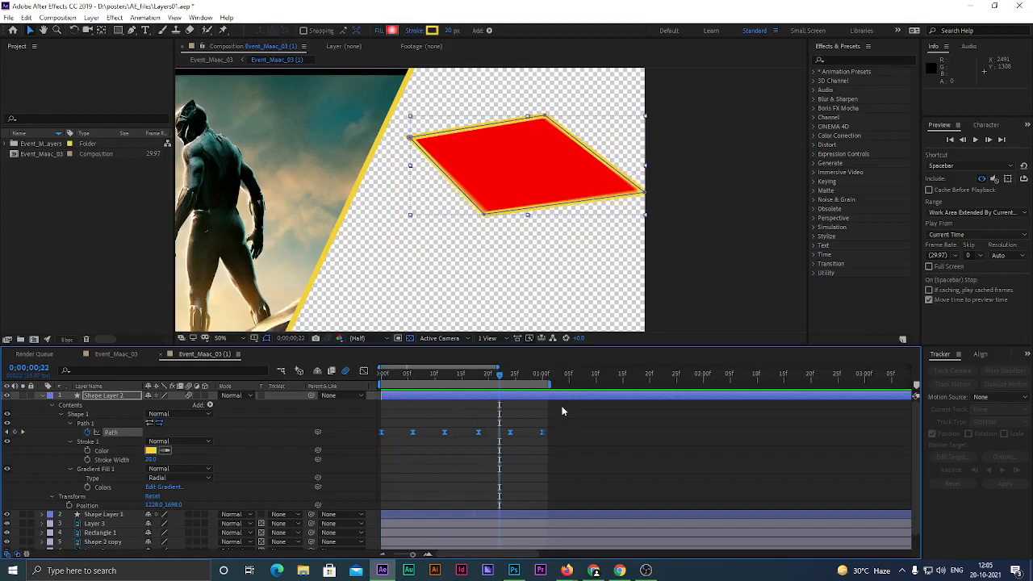
key("k")
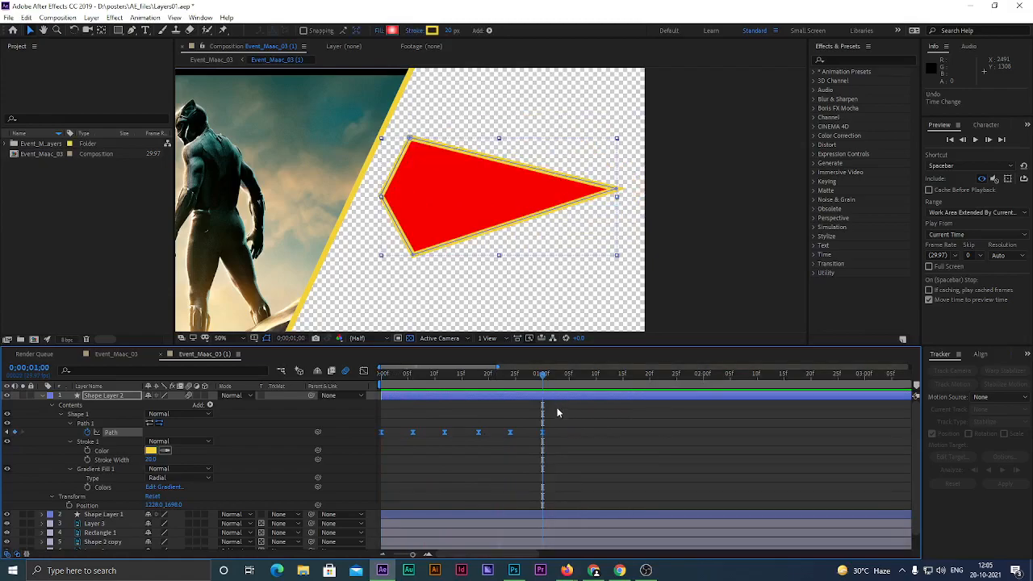
Show the full 15-second timeline, start the work area at 0;00;01;00 and return its start to 0;00;00;00
key("minus")
key("minus")
key("minus")
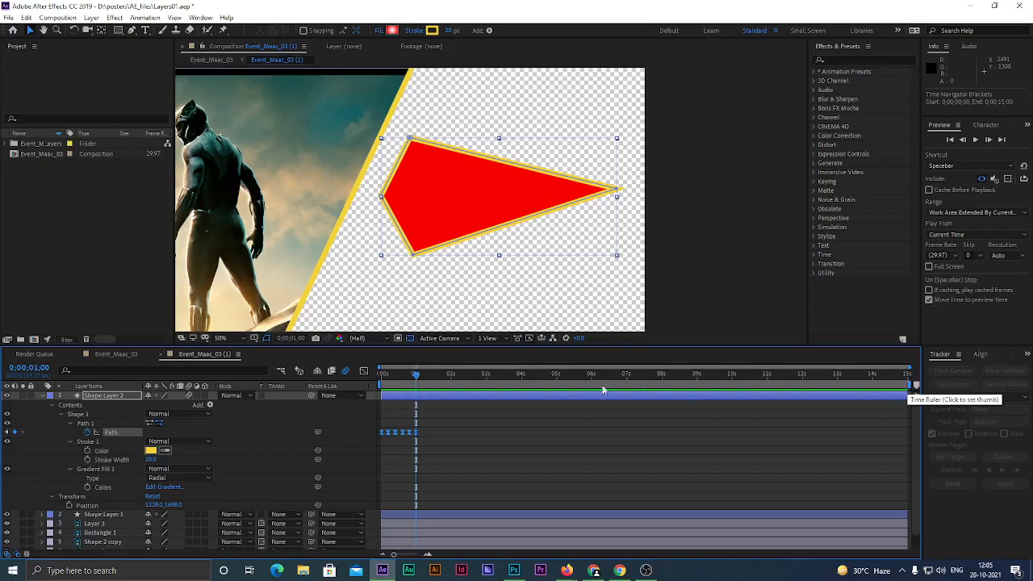
key("b")
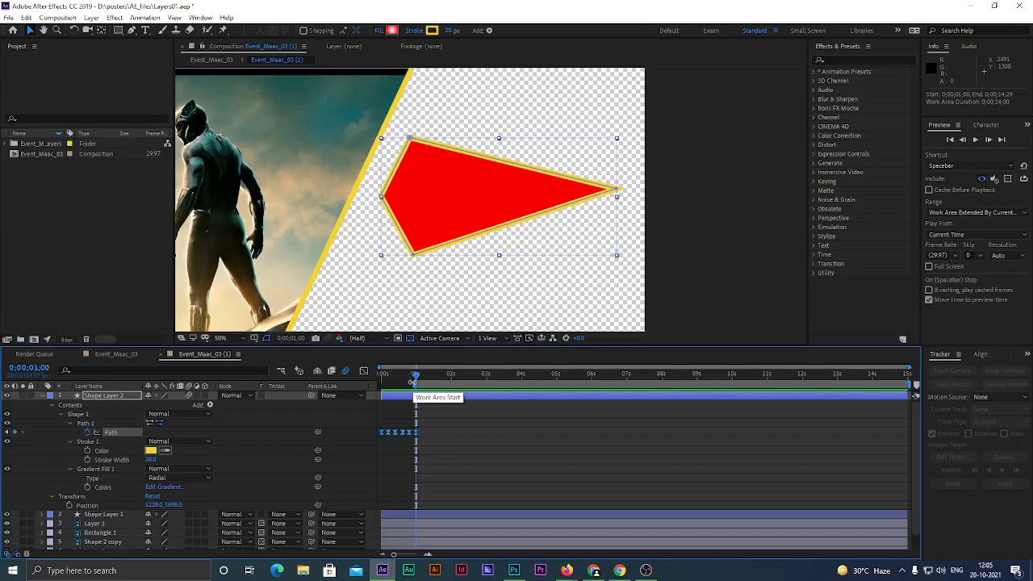
left_click_drag(415, 380, 352, 384)
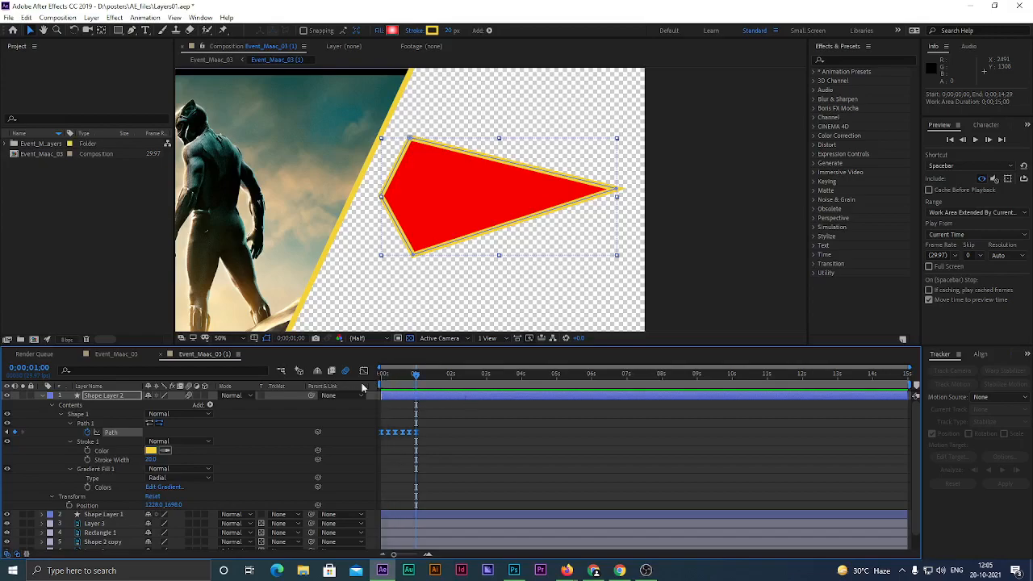
Move to 0;00;05;00 and start the work area there
left_click_drag(416, 375, 554, 402)
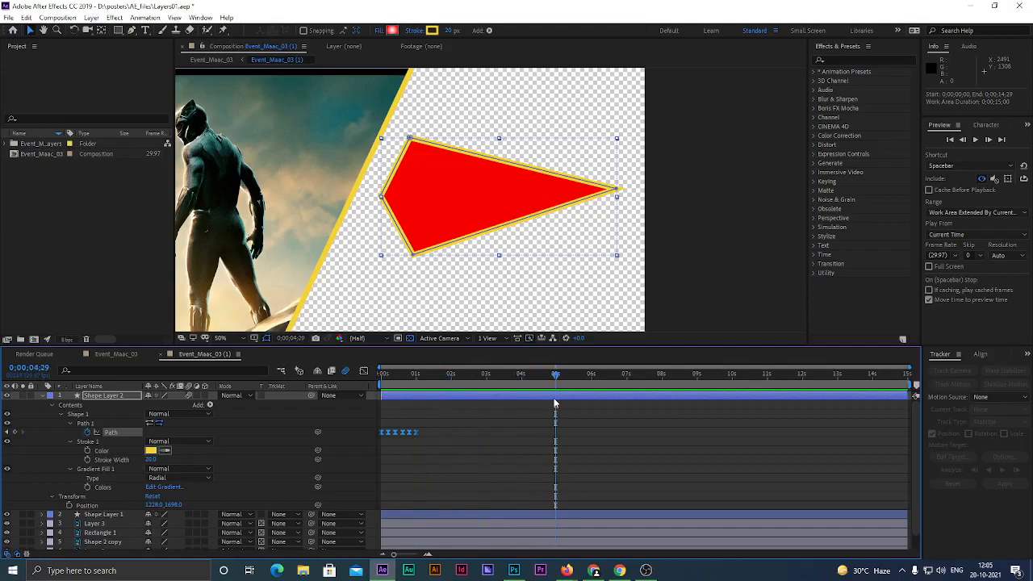
key("Page_Down")
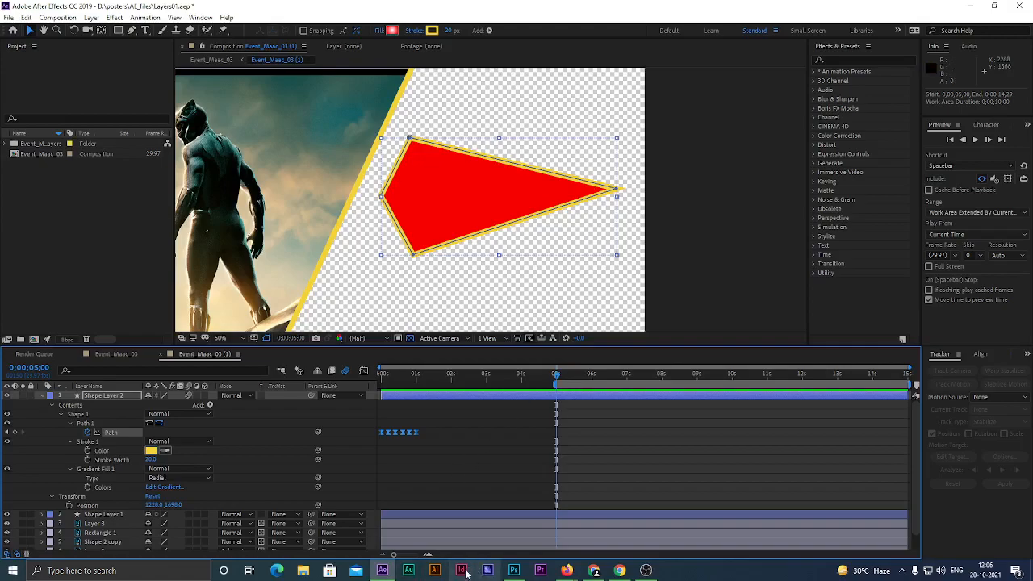
Switch to Firefox and view the YouTube video's paused motion blur example
mouse_move(567, 571)
left_click(510, 529)
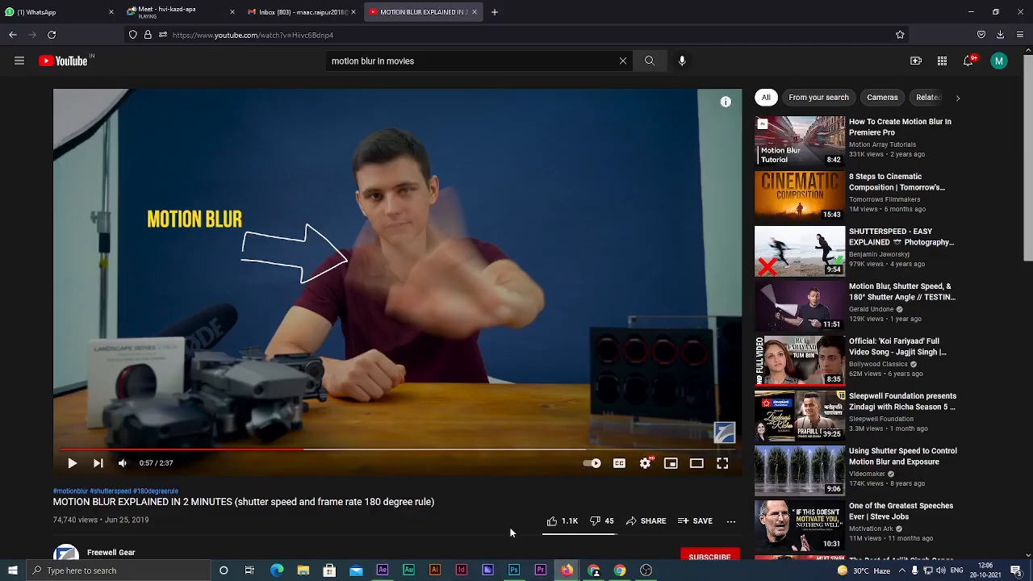
View the Google Meet call in Firefox, return to After Effects and dismiss the screen-sharing notification
left_click(181, 13)
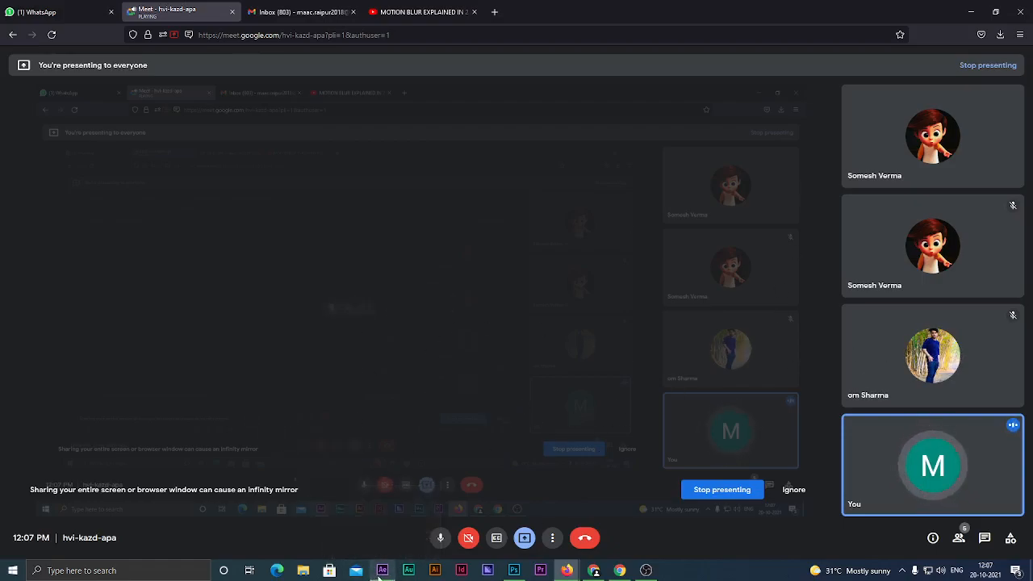
mouse_move(381, 575)
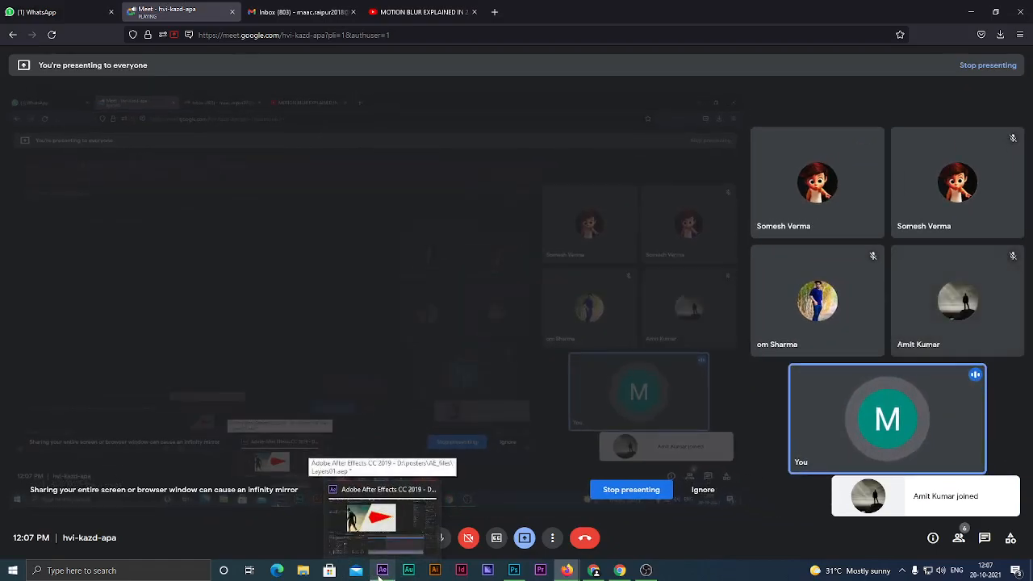
left_click(386, 536)
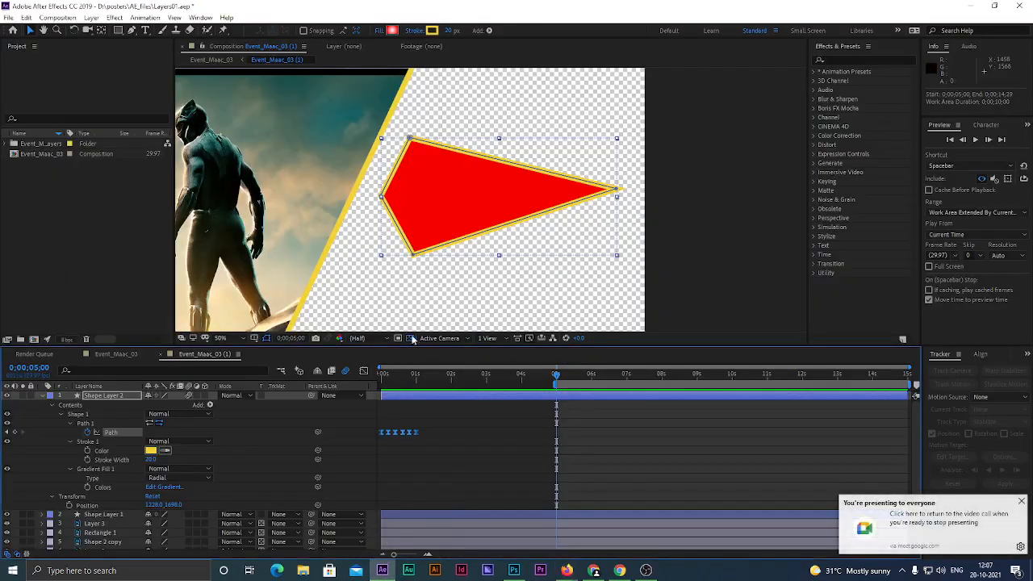
left_click(1021, 501)
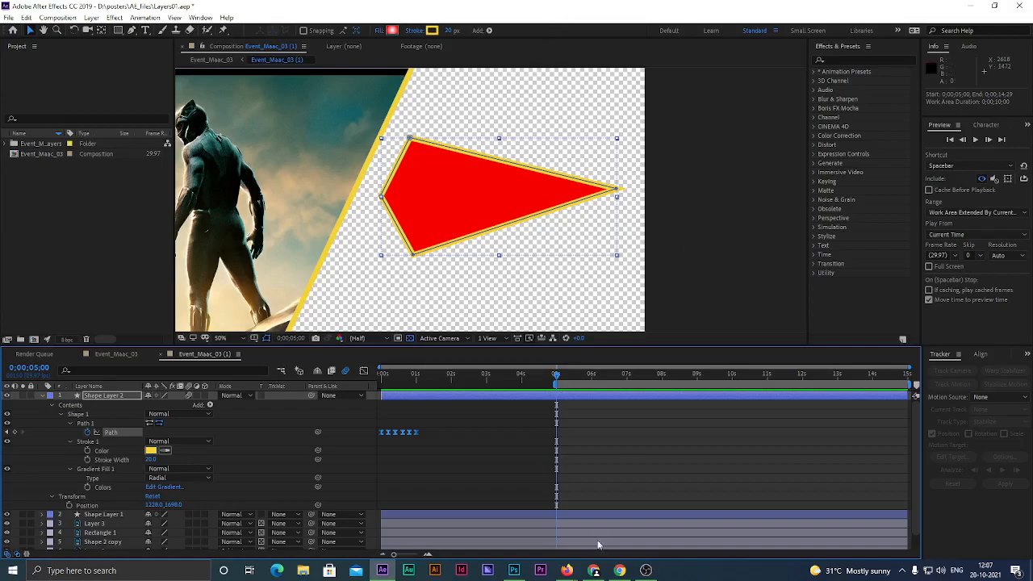
Check the Google Meet call again, return to After Effects and move the work area start back to 0;00;00;00
mouse_move(569, 572)
left_click(510, 525)
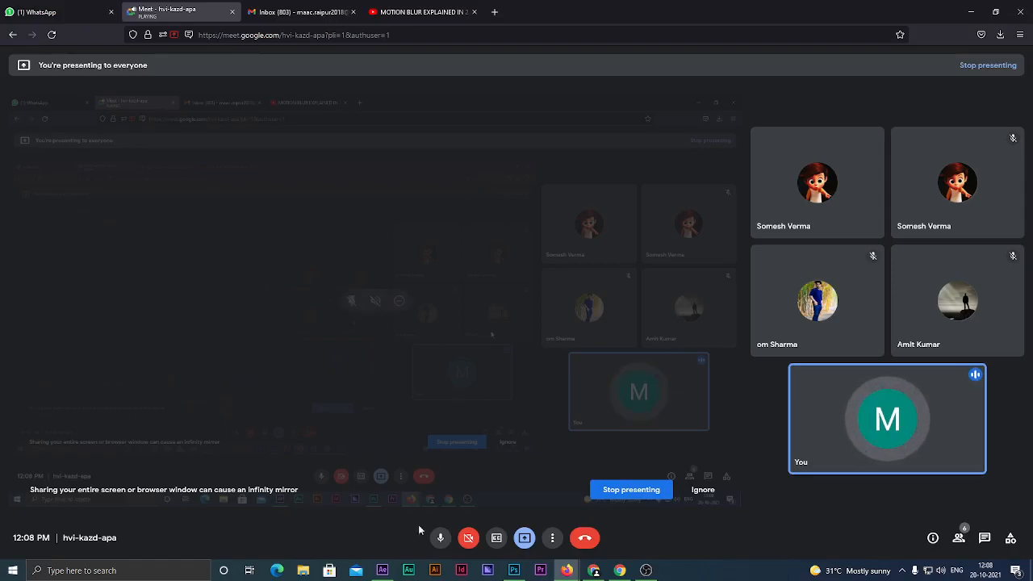
left_click(382, 570)
left_click_drag(409, 385, 380, 385)
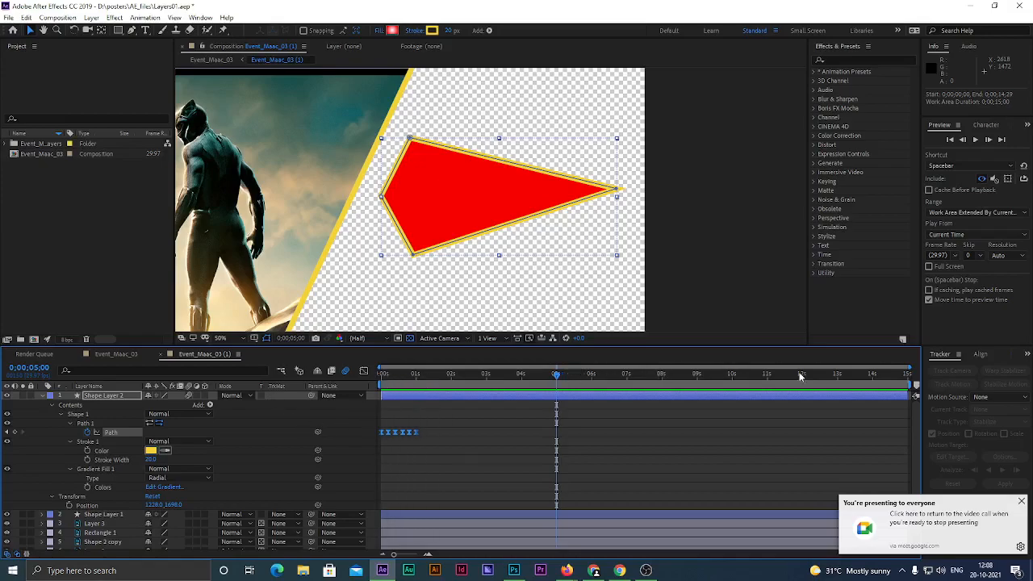
mouse_move(906, 383)
left_mouse_down()
mouse_move(558, 409)
mouse_move(906, 385)
left_mouse_up()
left_click_drag(379, 386, 347, 411)
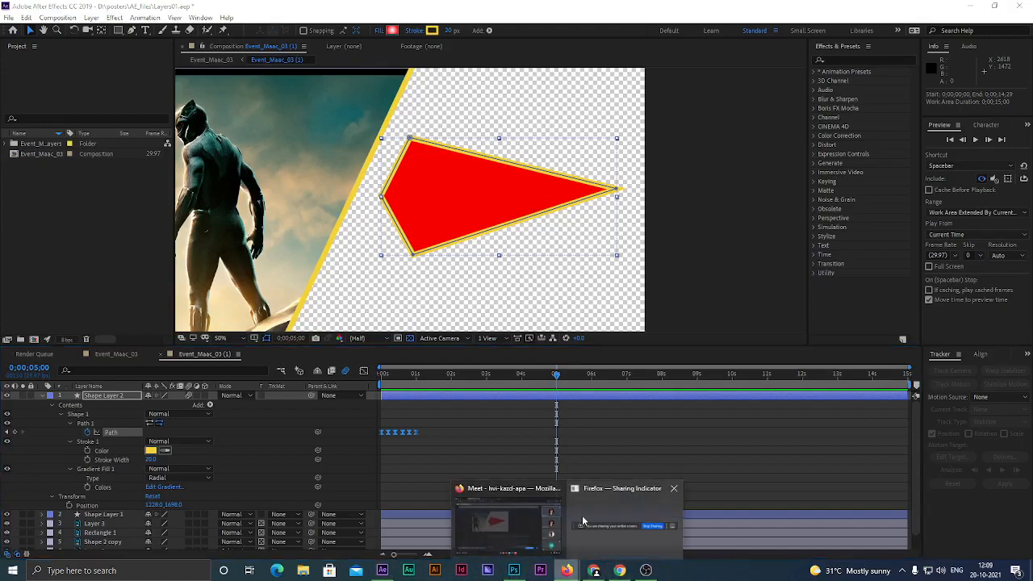
Look at the Google Meet call once more and switch to OBS to show the recording controls
left_click(509, 514)
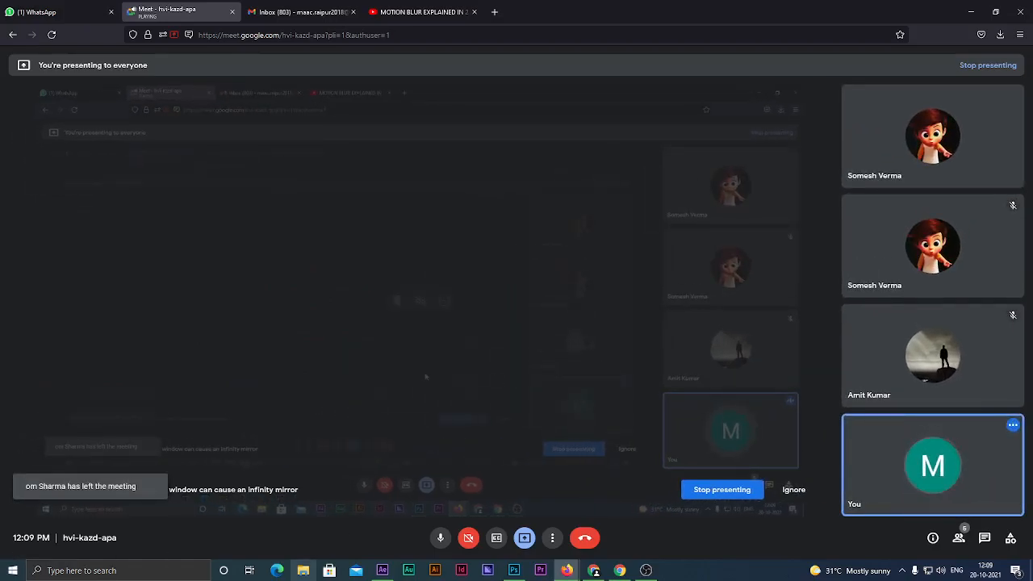
left_click(644, 570)
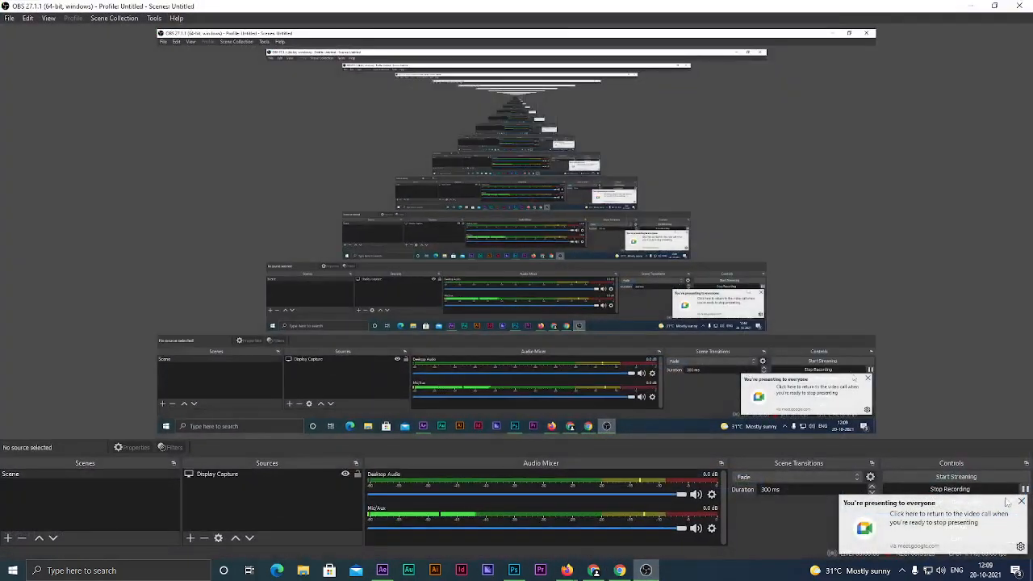